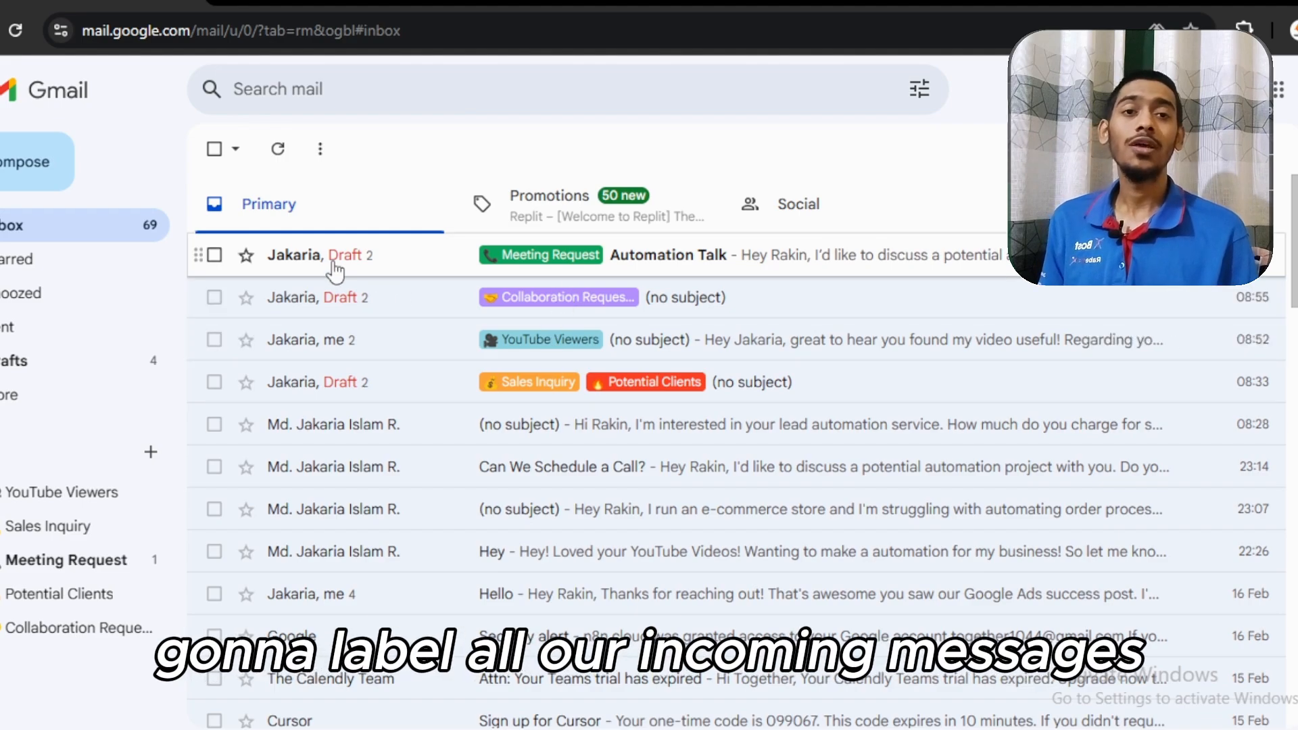
Open the Automation Talk email with its drafted reply and copy the sender's e-mail address from the message details
{"action": "left_click", "coordinate": [363, 260]}
{"action": "left_click_drag", "start_coordinate": [342, 444], "coordinate": [662, 488]}
{"action": "left_click", "coordinate": [367, 411]}
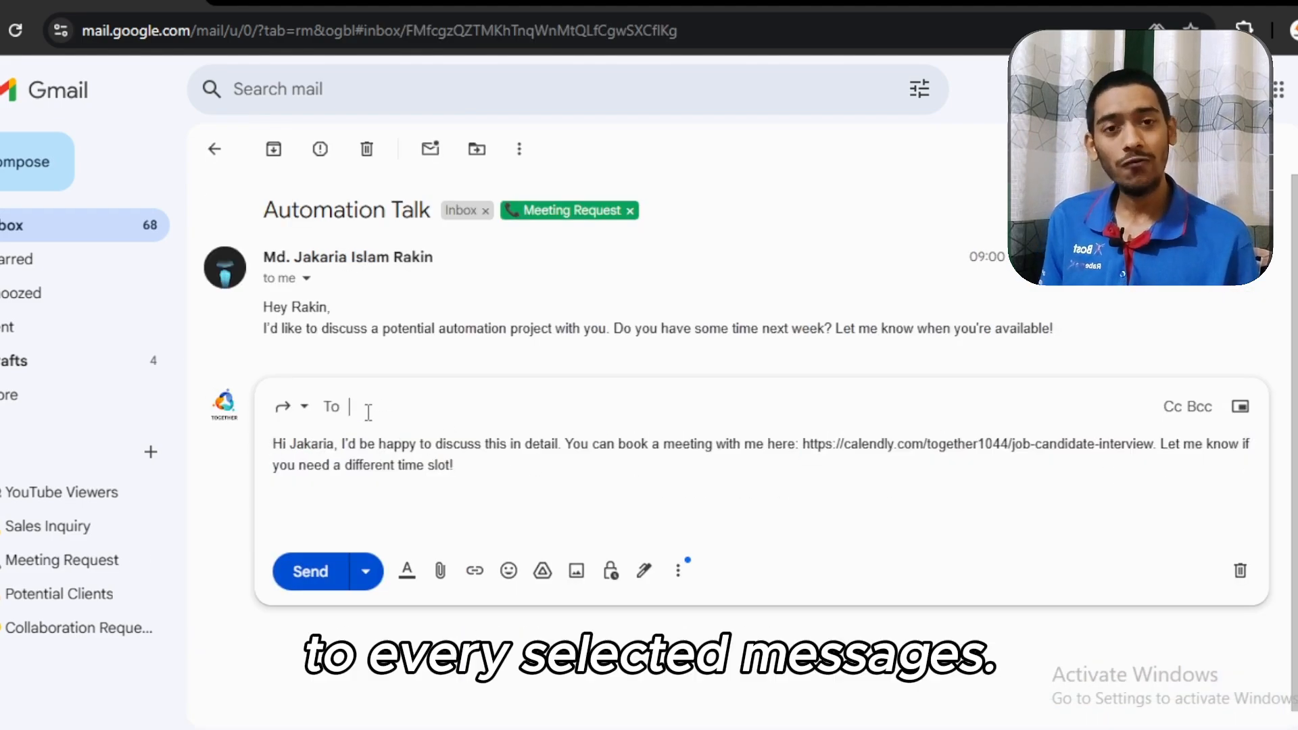
{"action": "left_click", "coordinate": [307, 278]}
{"action": "left_click_drag", "start_coordinate": [591, 312], "coordinate": [788, 318]}
{"action": "key", "text": "ctrl+c"}
{"action": "left_click", "coordinate": [853, 489]}
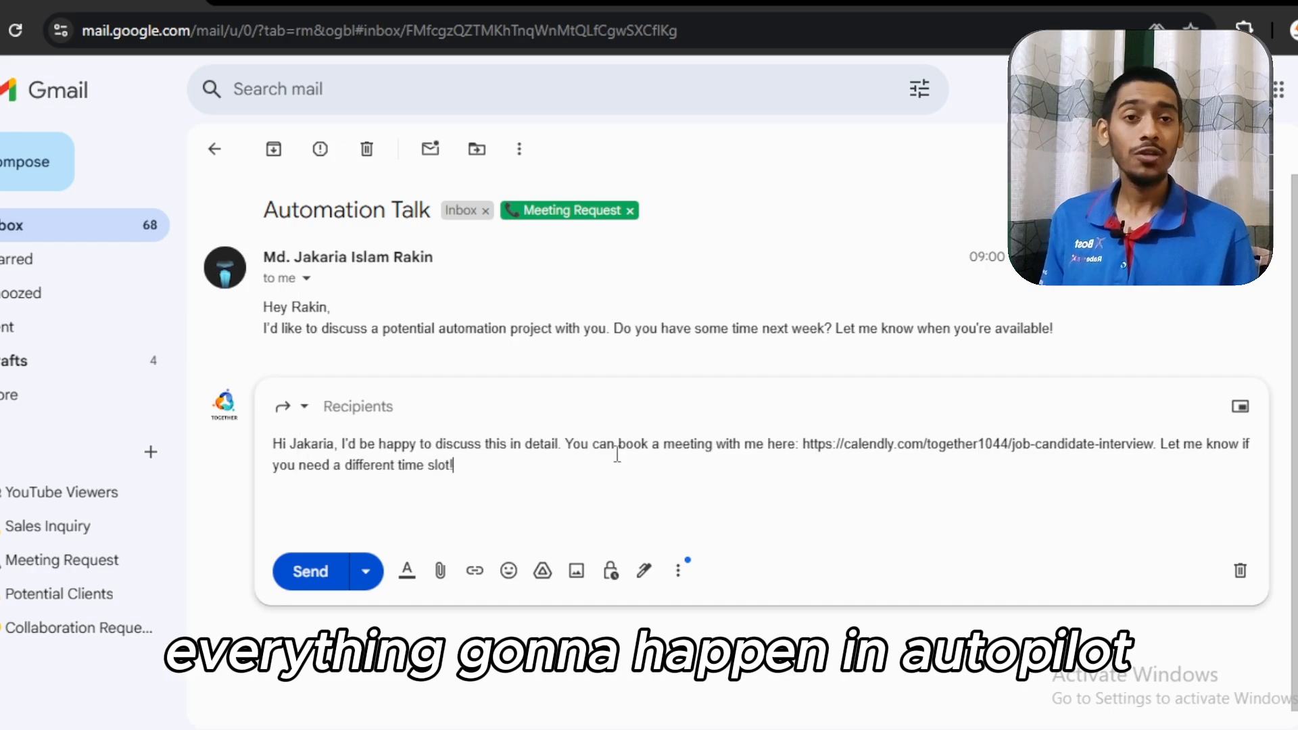
Paste the sender's e-mail address as the draft's recipient, send the reply and look over the sent text
{"action": "left_click", "coordinate": [358, 406]}
{"action": "key", "text": "ctrl+v"}
{"action": "left_click", "coordinate": [509, 488]}
{"action": "left_click", "coordinate": [310, 571]}
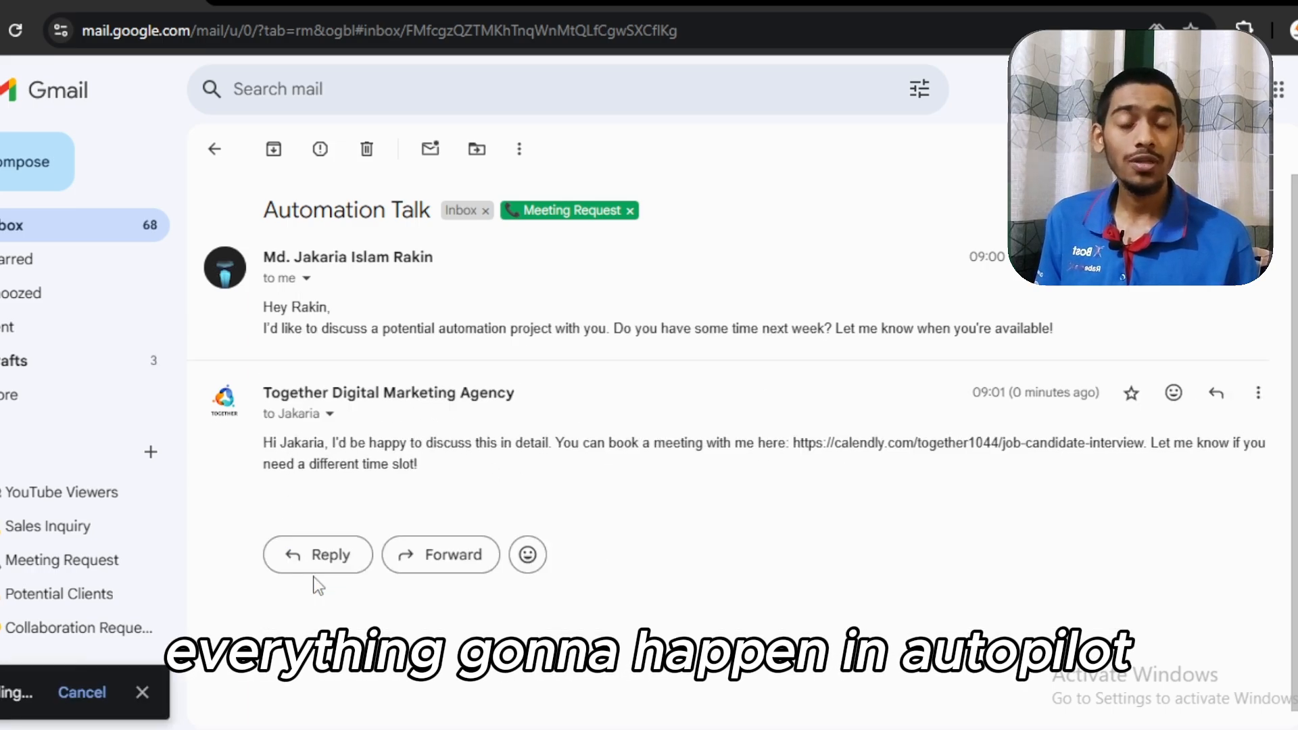
{"action": "left_click_drag", "start_coordinate": [260, 382], "coordinate": [621, 452]}
{"action": "left_click", "coordinate": [548, 499]}
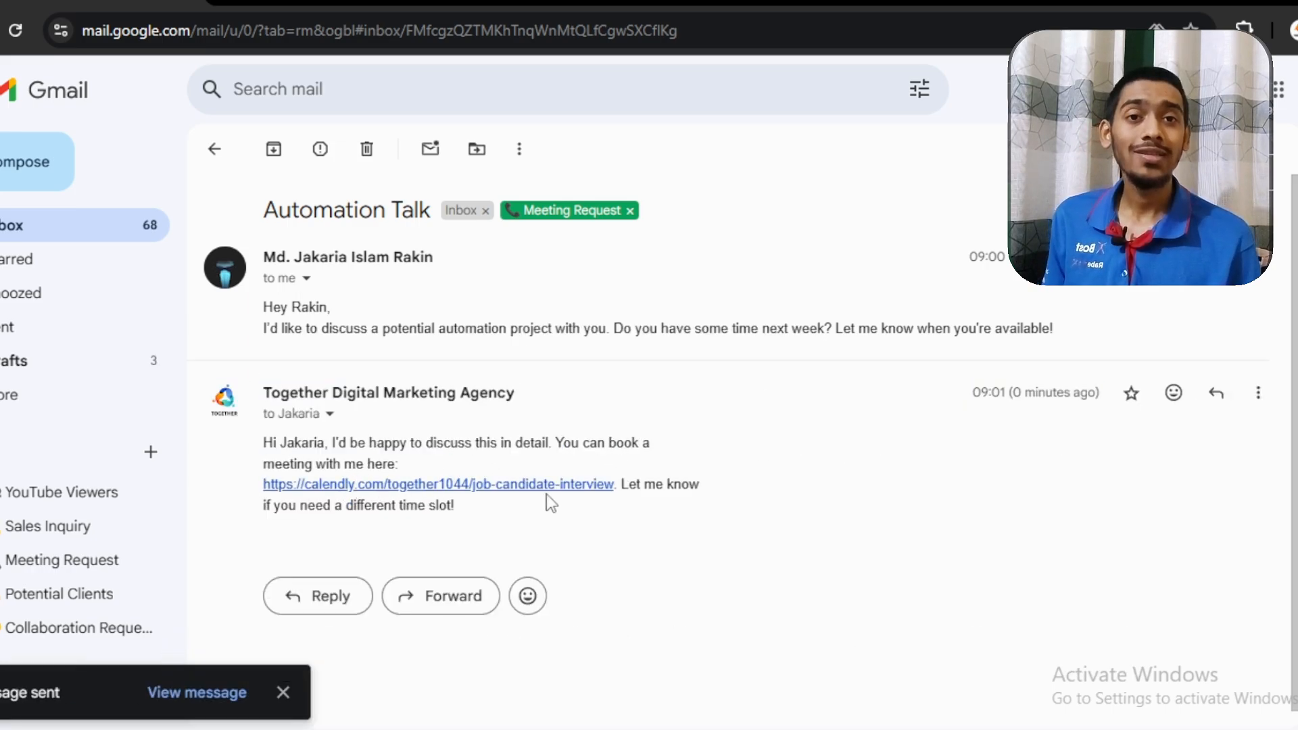
Switch to the Gmail Labeling & Reply workflow in n8n and look through its execution list
{"action": "mouse_move", "coordinate": [635, 729]}
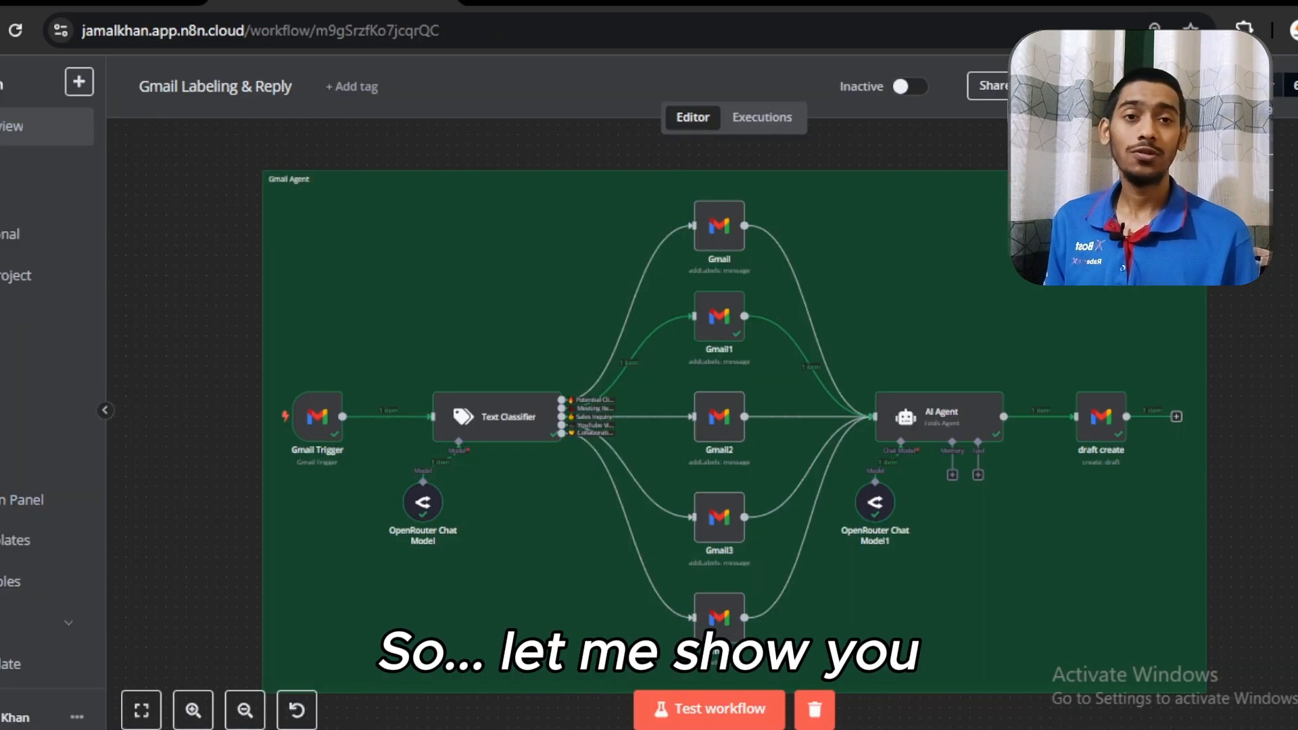
{"action": "left_click", "coordinate": [749, 120]}
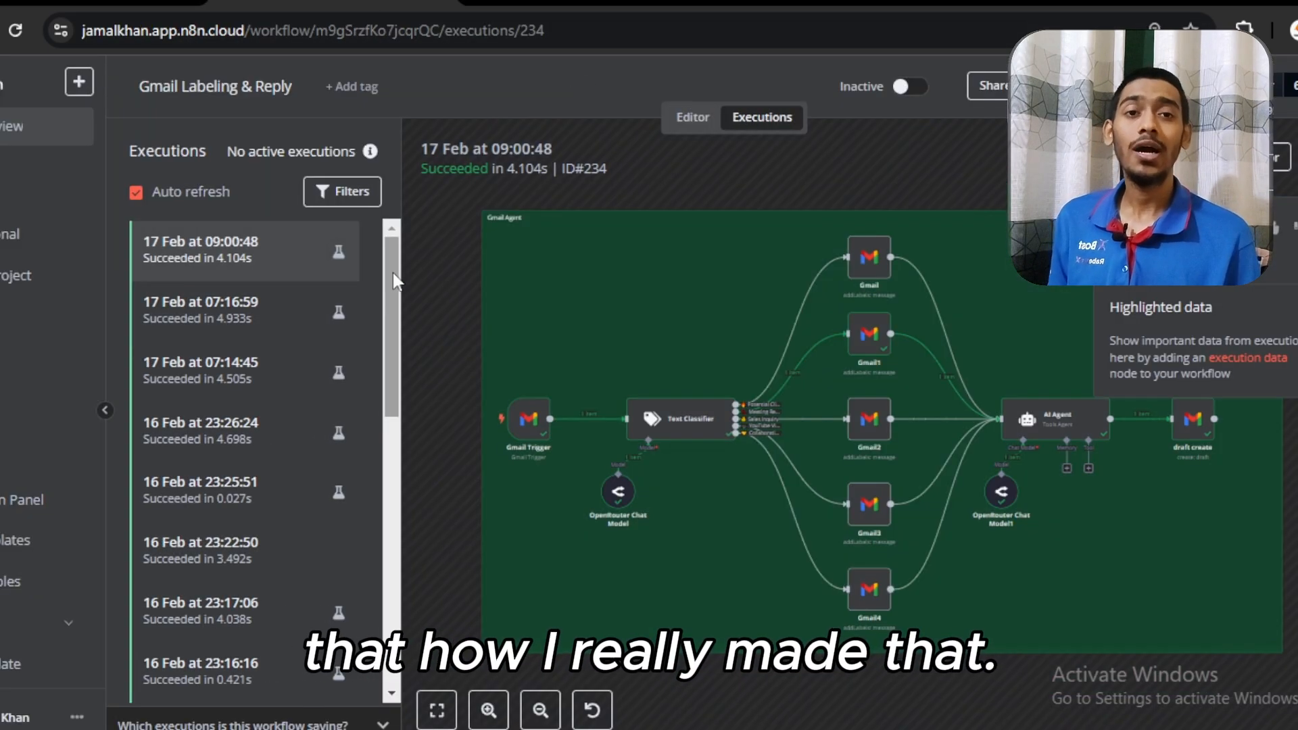
{"action": "left_click_drag", "start_coordinate": [392, 273], "coordinate": [392, 305]}
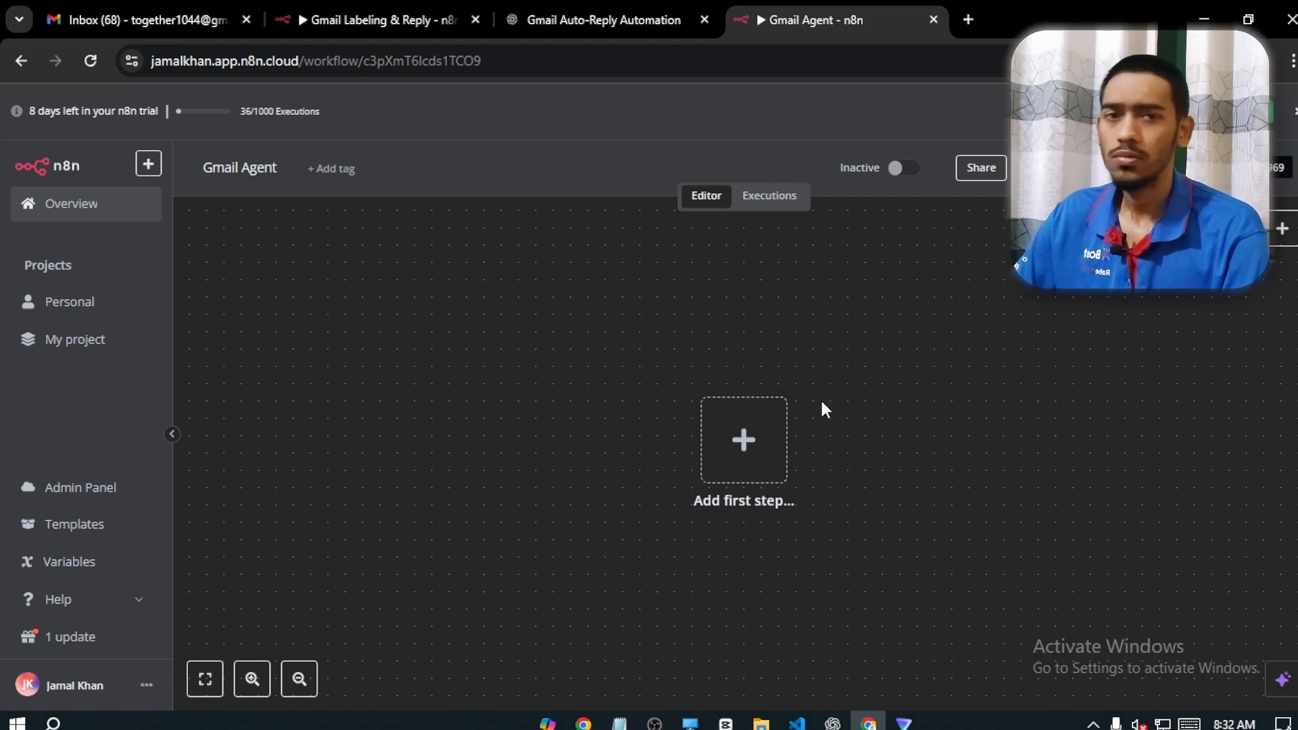
Add Gmail's "On message received" trigger as the workflow's first step, with its poll mode set to Every Minute
{"action": "left_click", "coordinate": [755, 466]}
{"action": "type", "text": "gmail"}
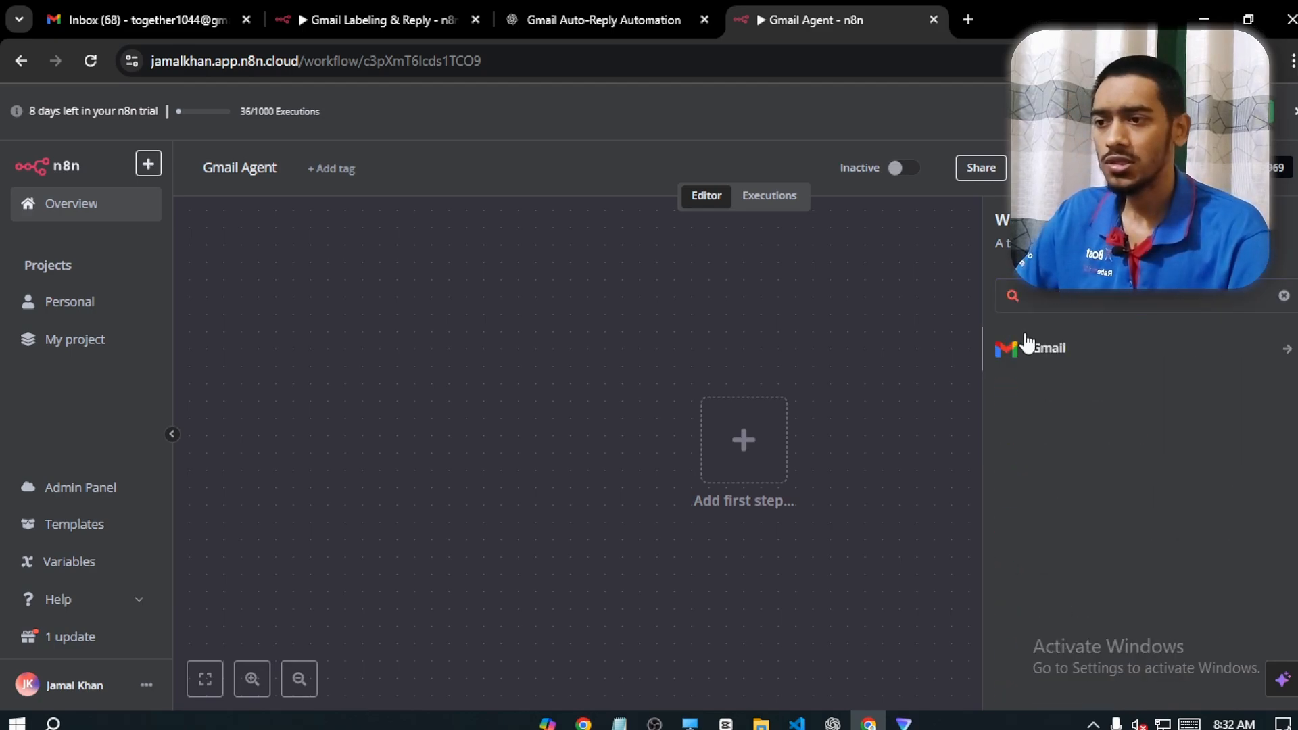
{"action": "left_click", "coordinate": [1026, 344]}
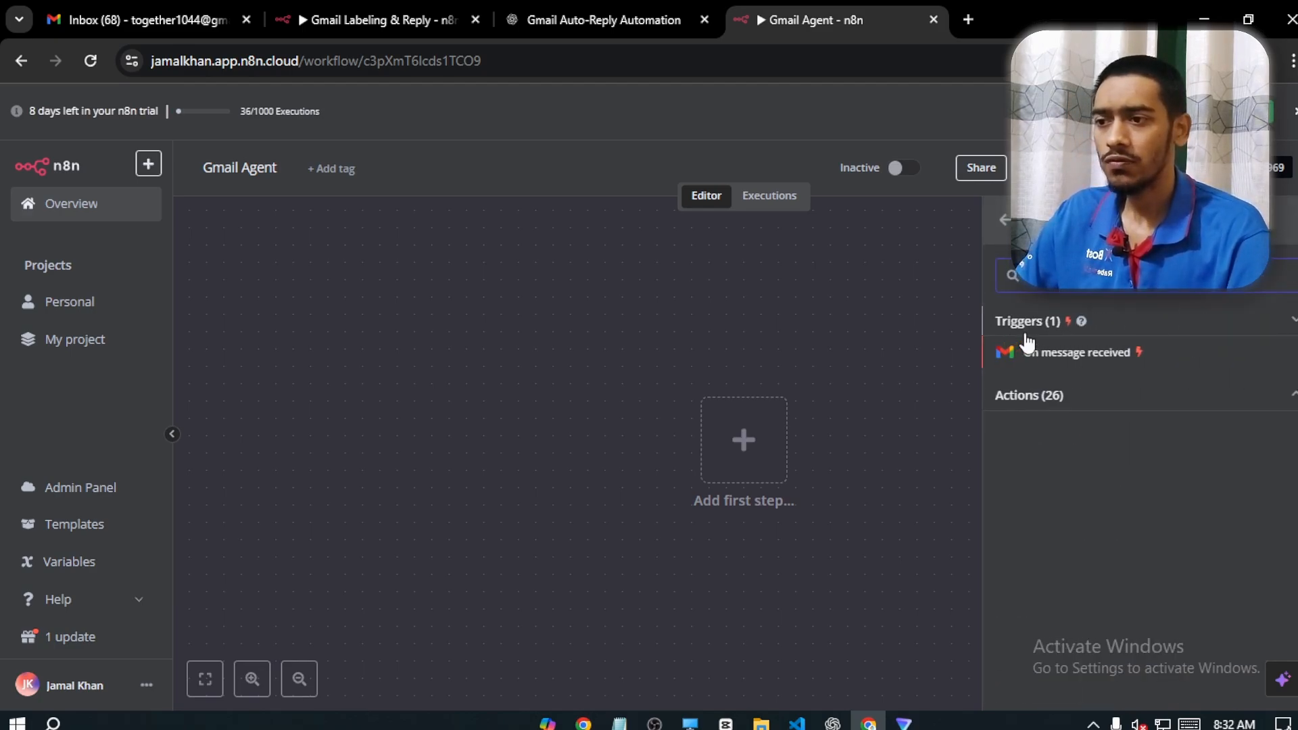
{"action": "left_click", "coordinate": [1140, 353]}
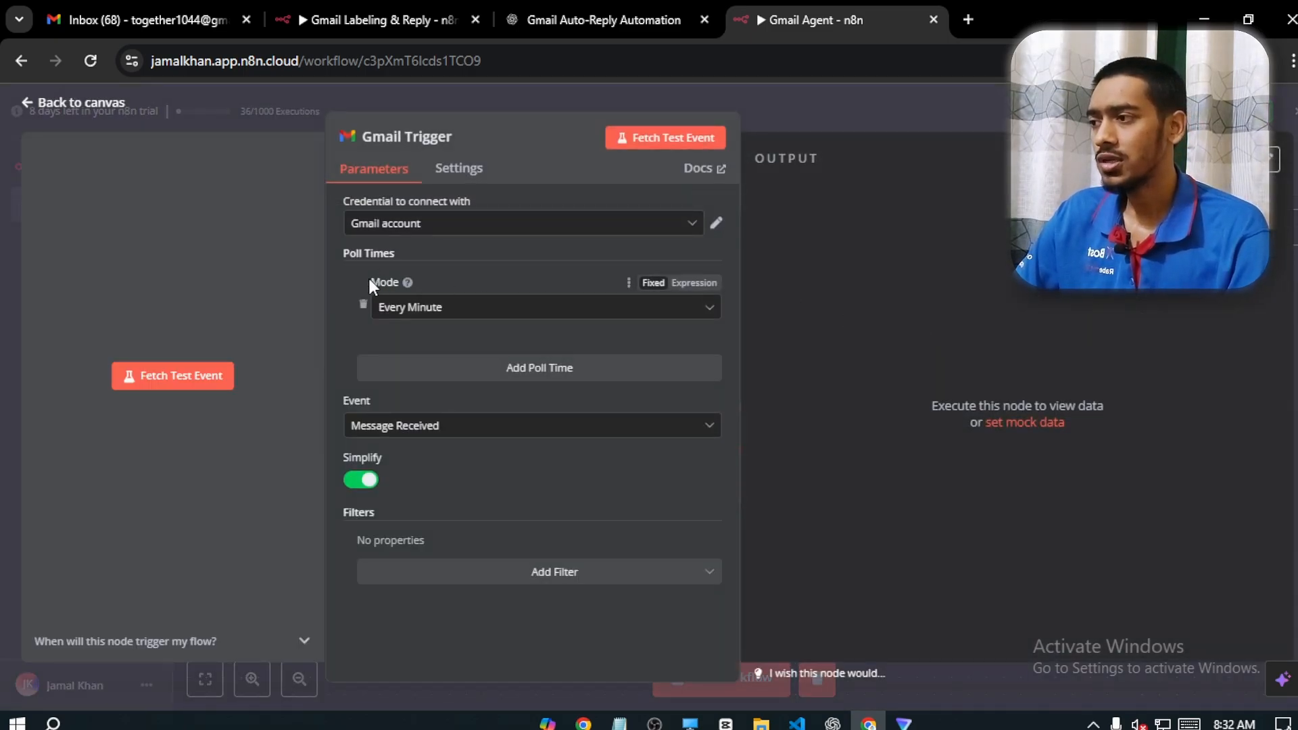
{"action": "left_click", "coordinate": [448, 310]}
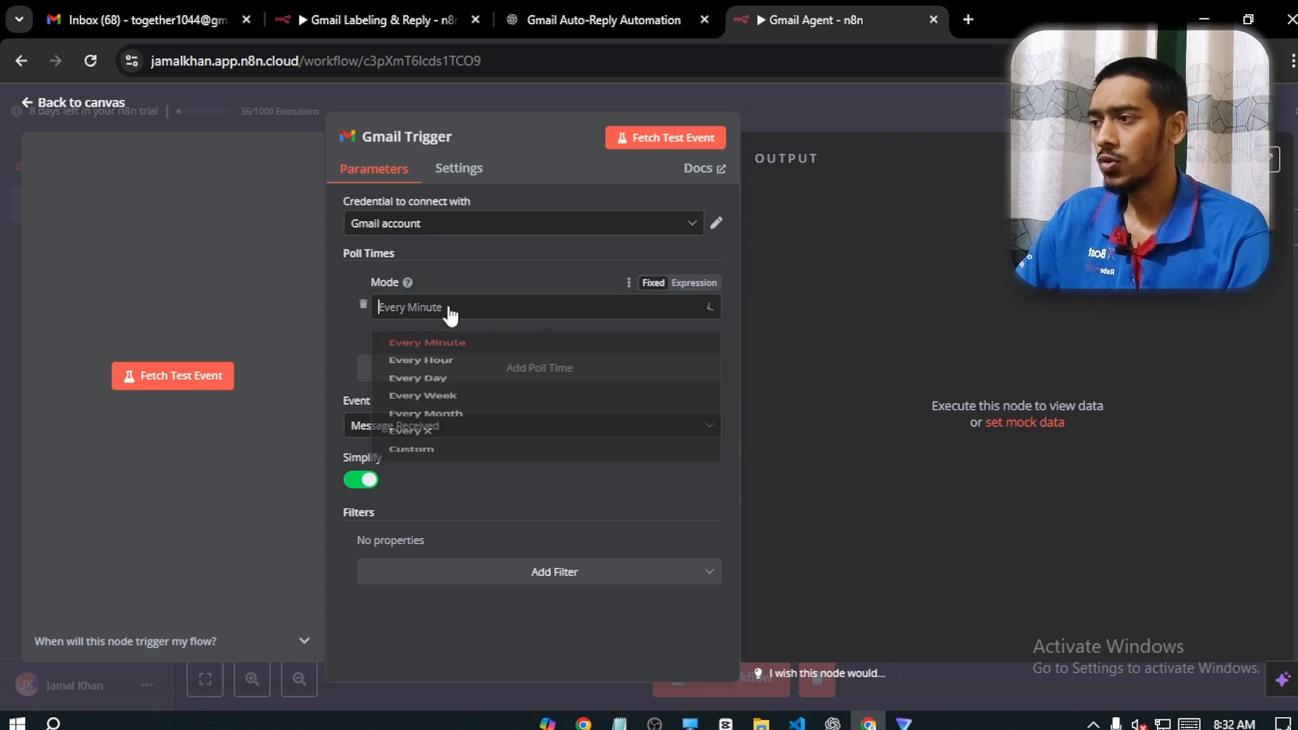
{"action": "left_click", "coordinate": [427, 353]}
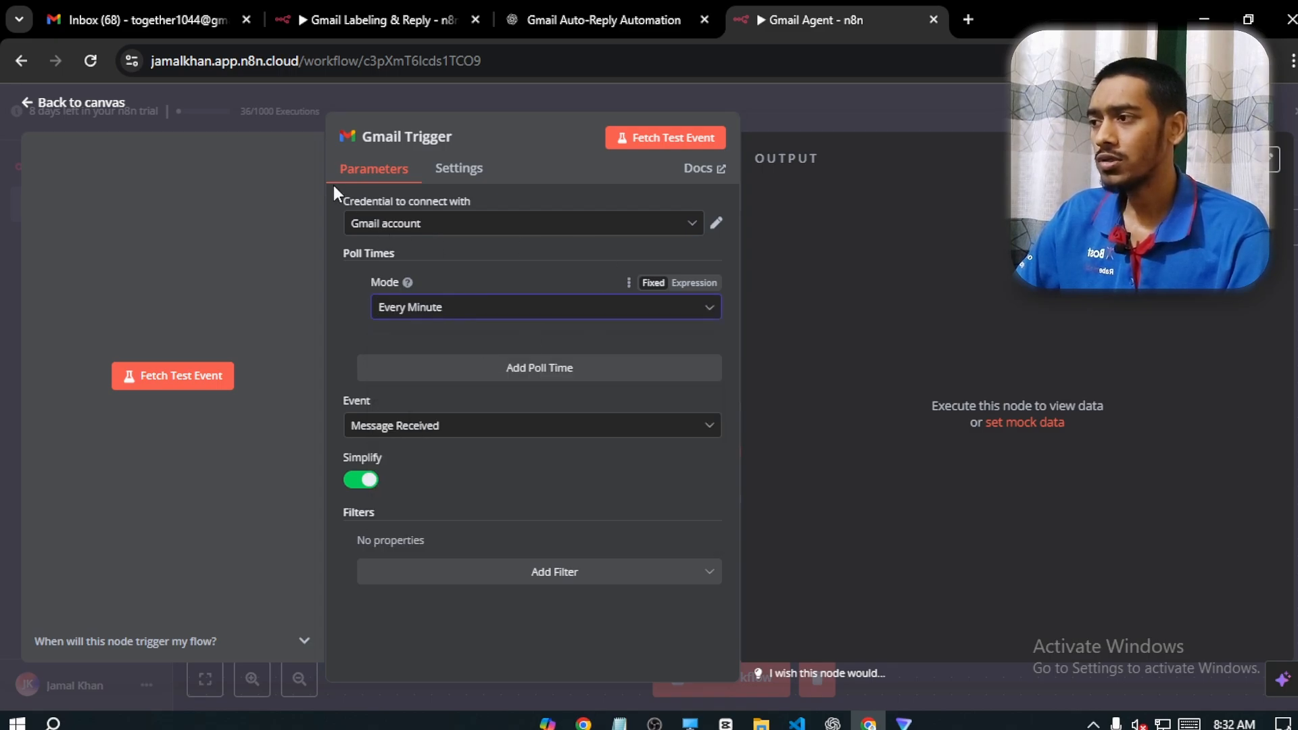
{"action": "left_click", "coordinate": [457, 217]}
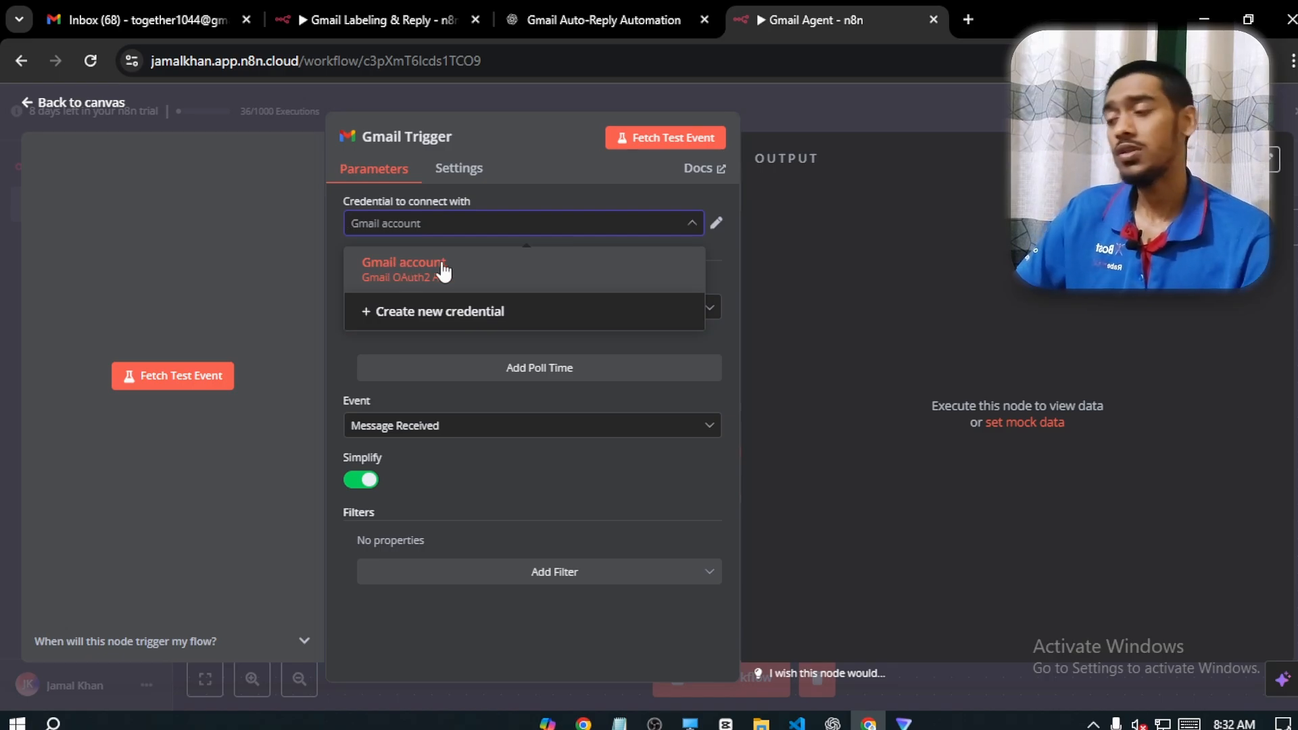
{"action": "left_click", "coordinate": [390, 312]}
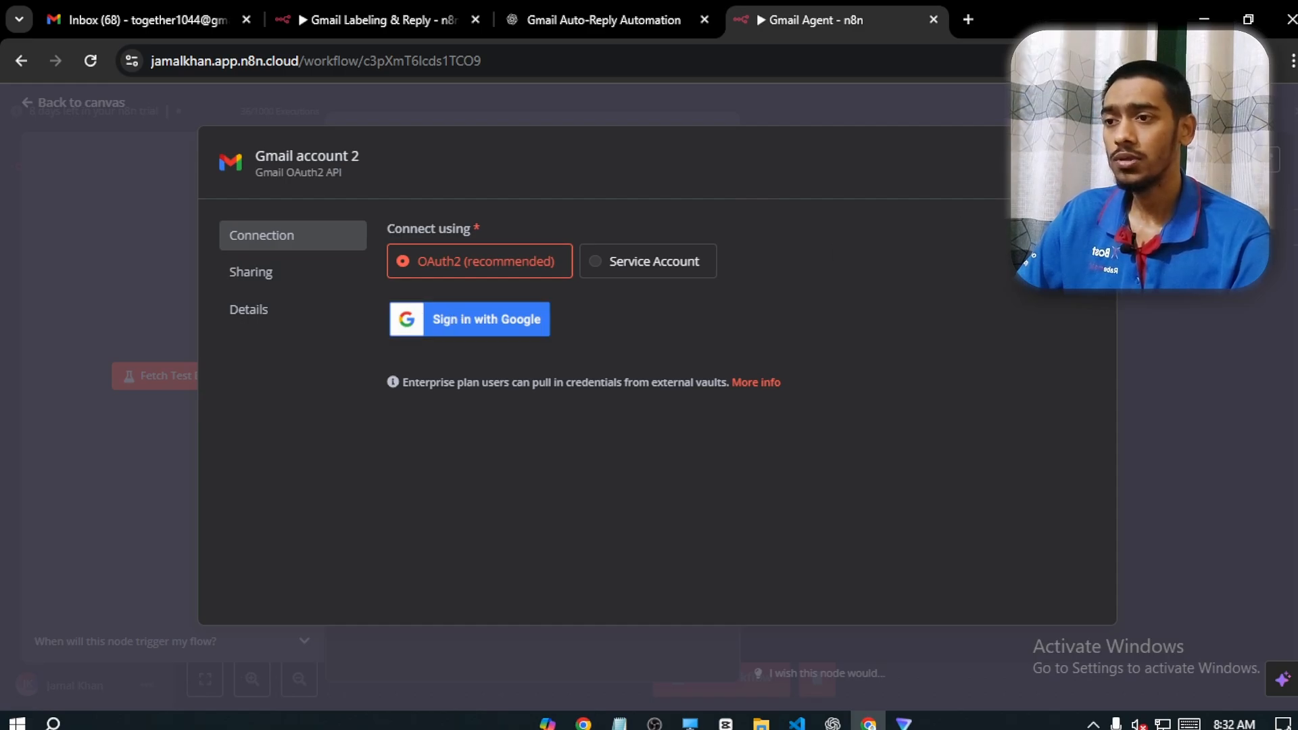
{"action": "left_click", "coordinate": [1090, 155]}
{"action": "left_click", "coordinate": [696, 439]}
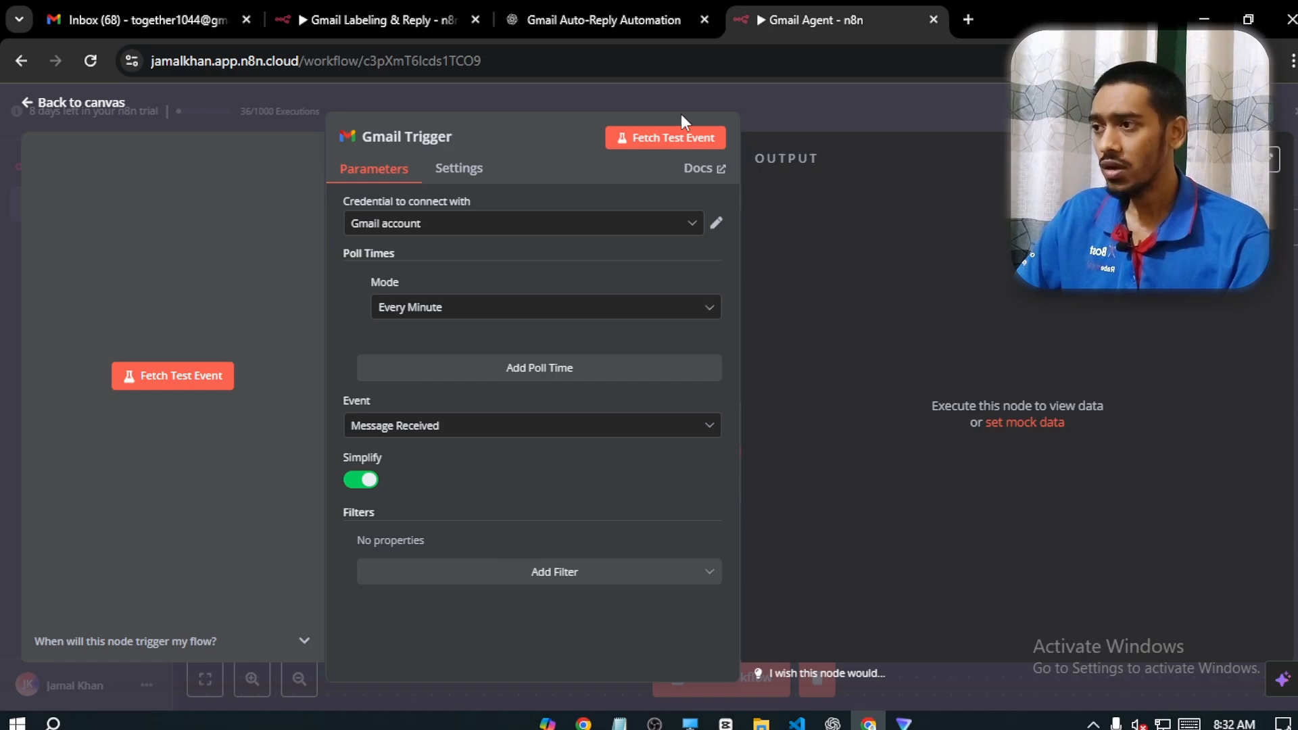
Close the trigger settings and start a new email in the other Gmail account, addressed to the agency's e-mail address
{"action": "left_click", "coordinate": [81, 103]}
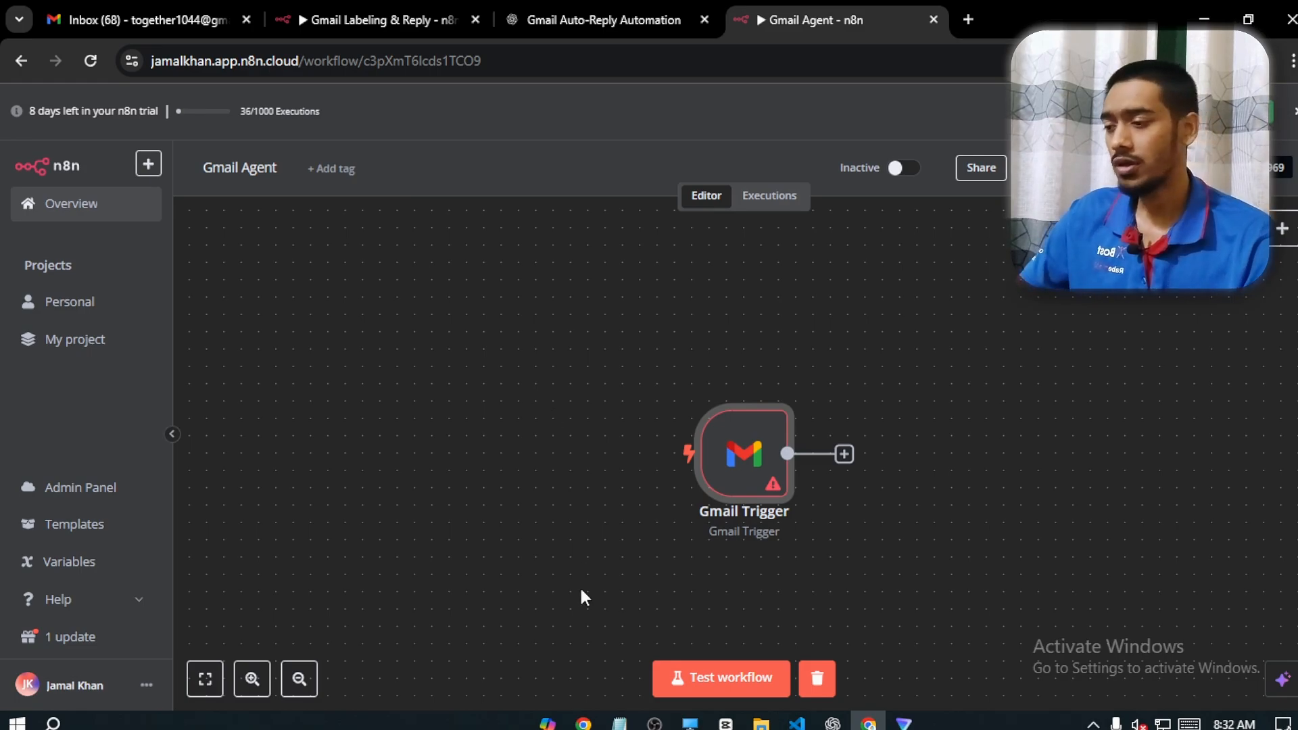
{"action": "mouse_move", "coordinate": [583, 721]}
{"action": "left_click", "coordinate": [584, 642]}
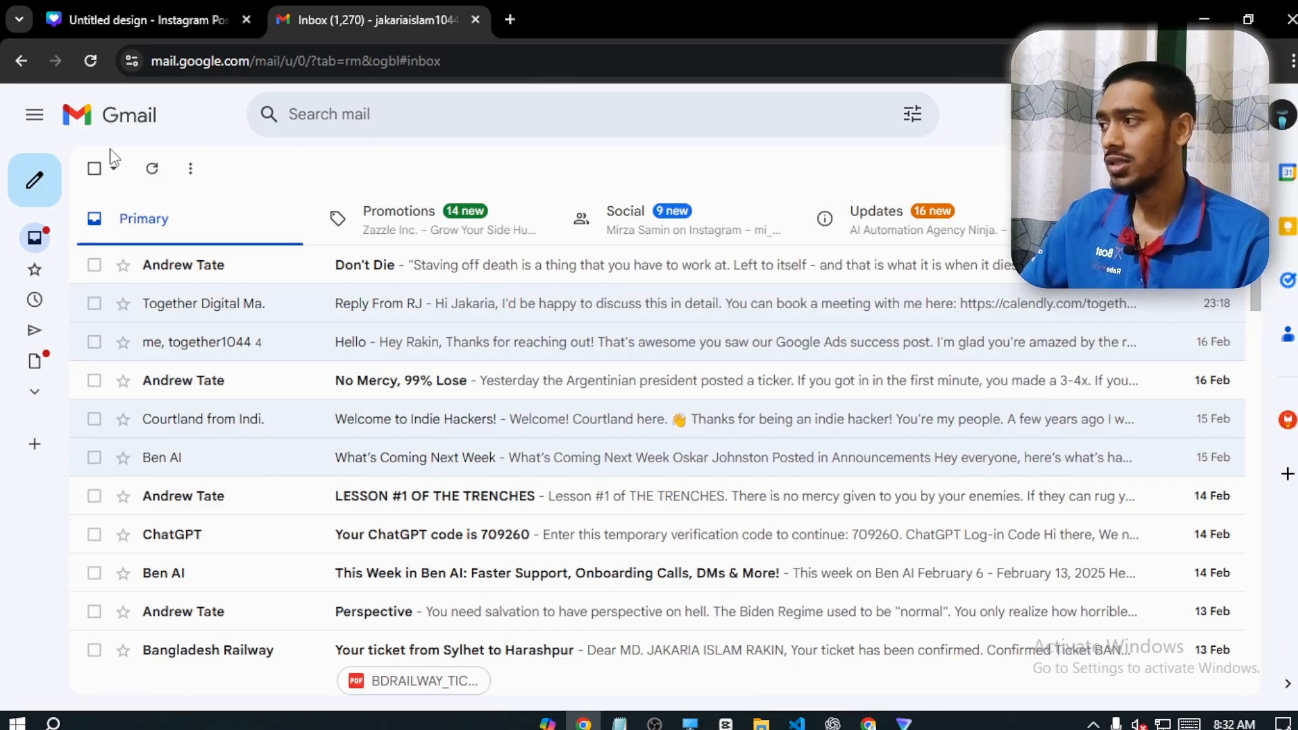
{"action": "left_click", "coordinate": [35, 180]}
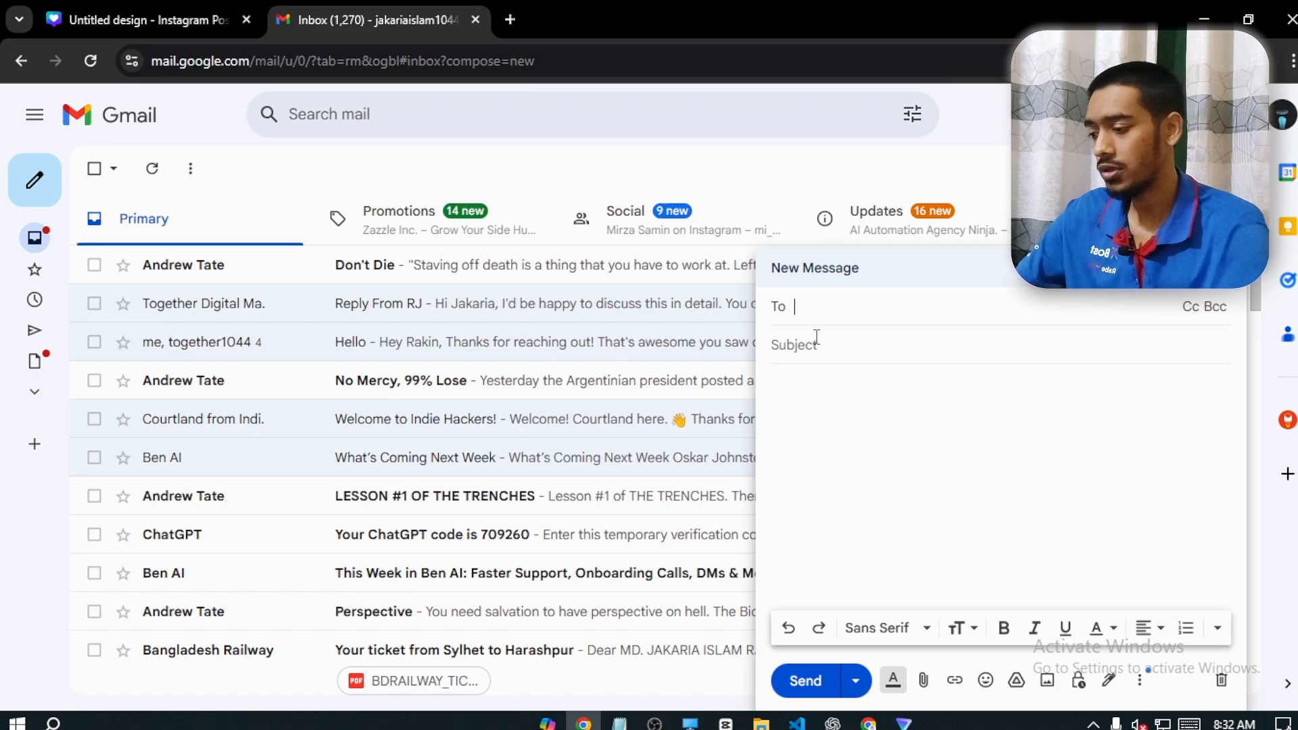
{"action": "type", "text": "toge"}
{"action": "left_click", "coordinate": [869, 366]}
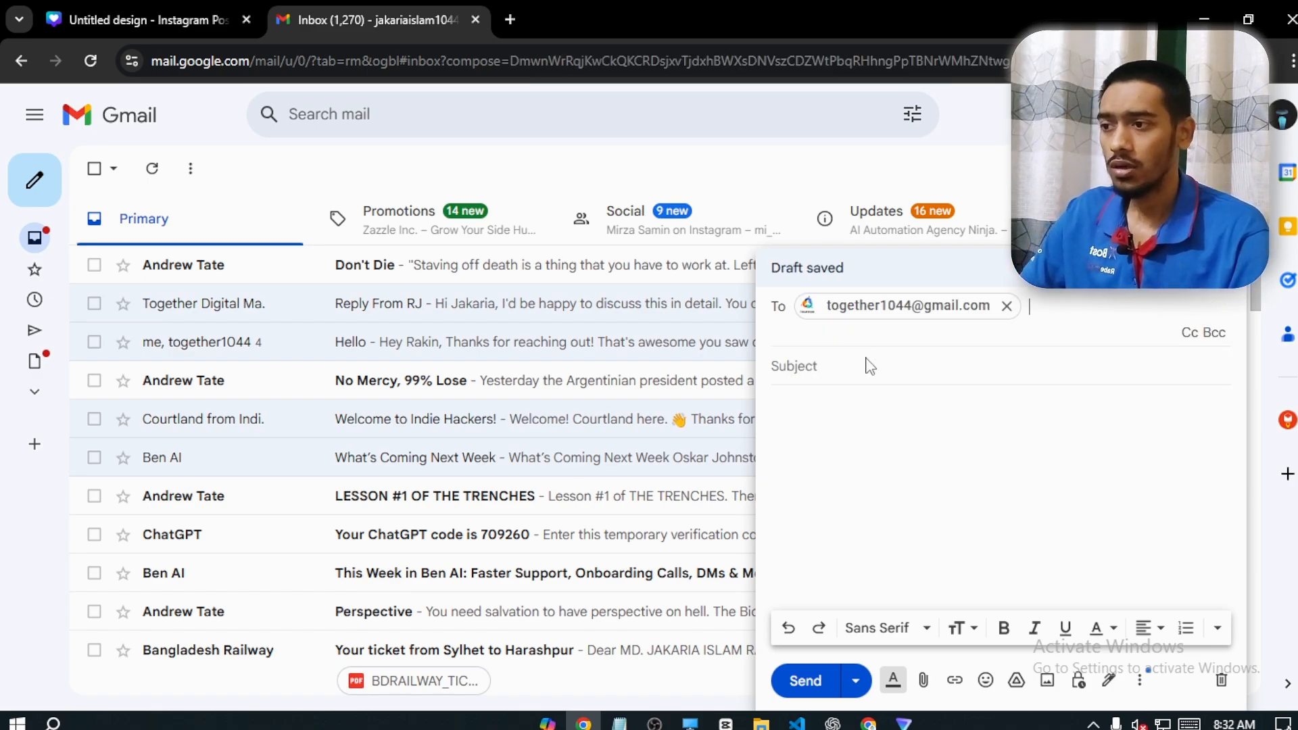
Paste the sample inquiry about lead automation service pricing as the email's body and send it without a subject
{"action": "left_click", "coordinate": [873, 442]}
{"action": "type", "text": "Hi Rakin, I'm interested in your lead automation service. How much do you charge for setting up a workflow that scrapes leads and enriches them before sending cold emails?"}
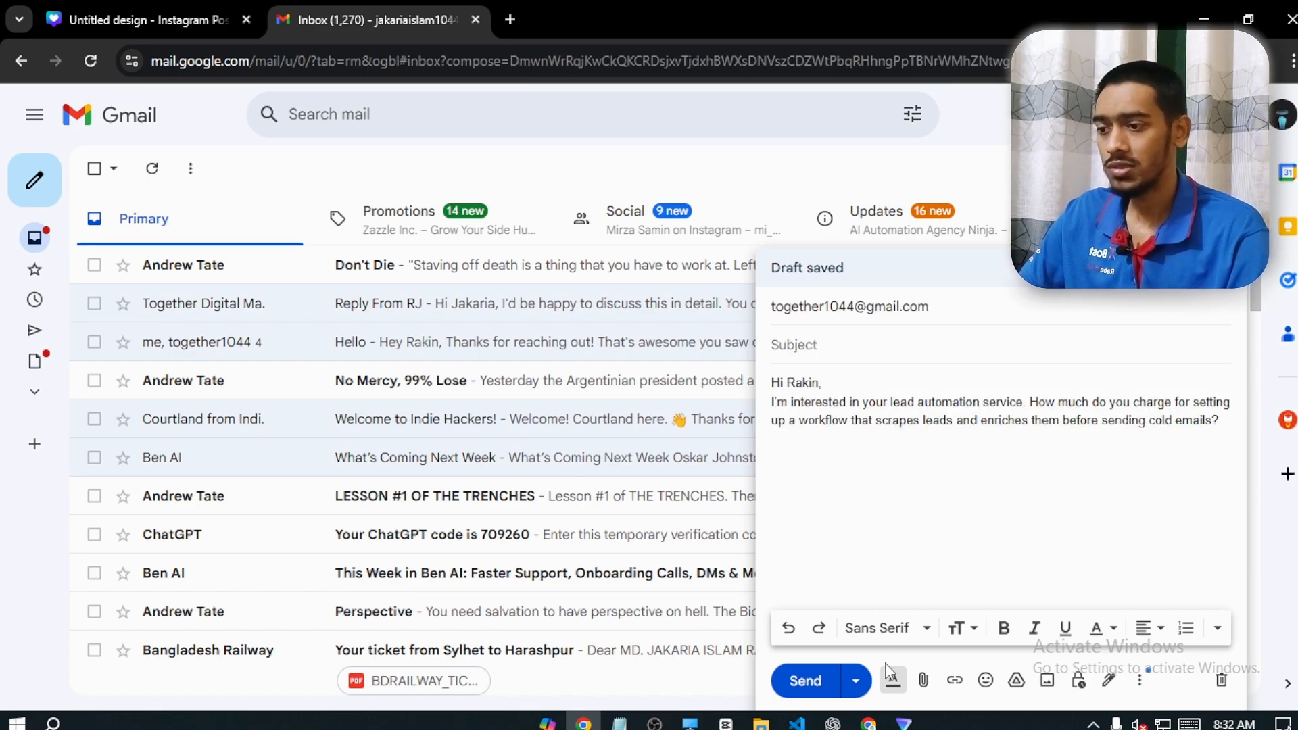
{"action": "left_click", "coordinate": [807, 680]}
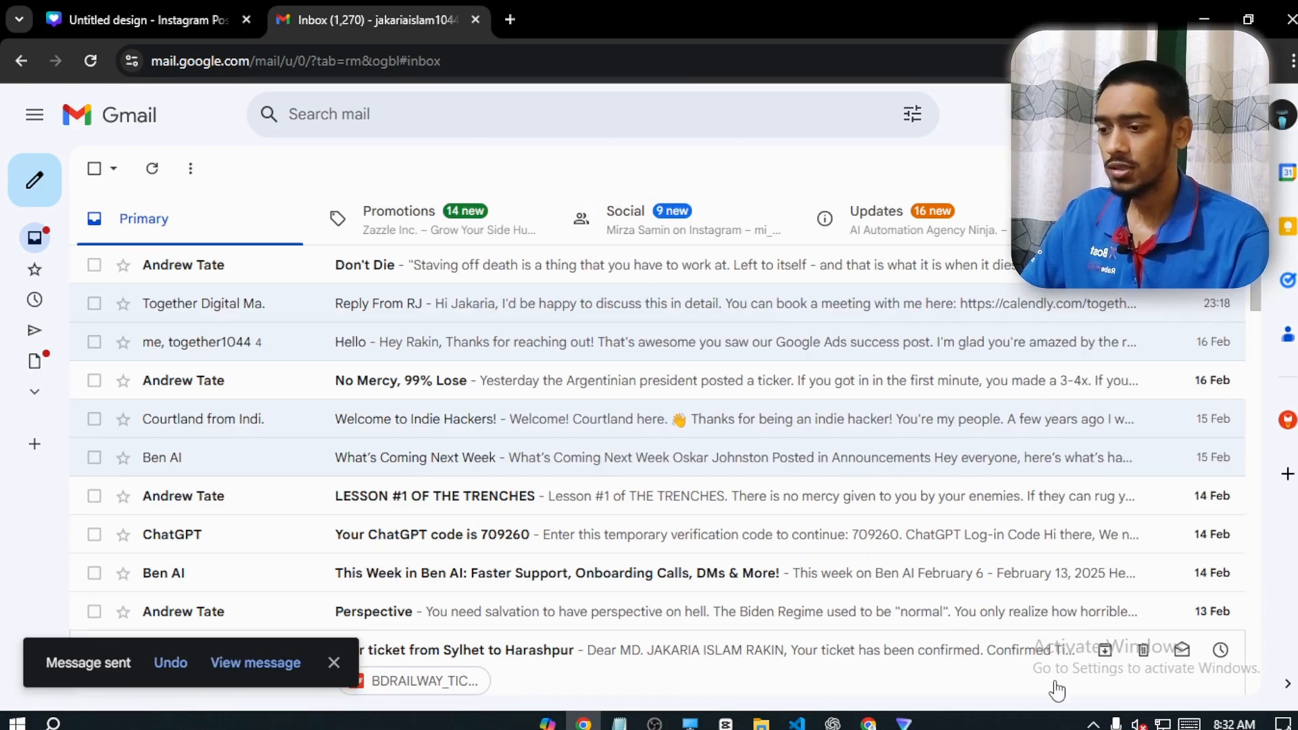
Switch to the agency's Gmail inbox and reload it to check for the test email
{"action": "left_click", "coordinate": [872, 723]}
{"action": "left_click", "coordinate": [149, 19]}
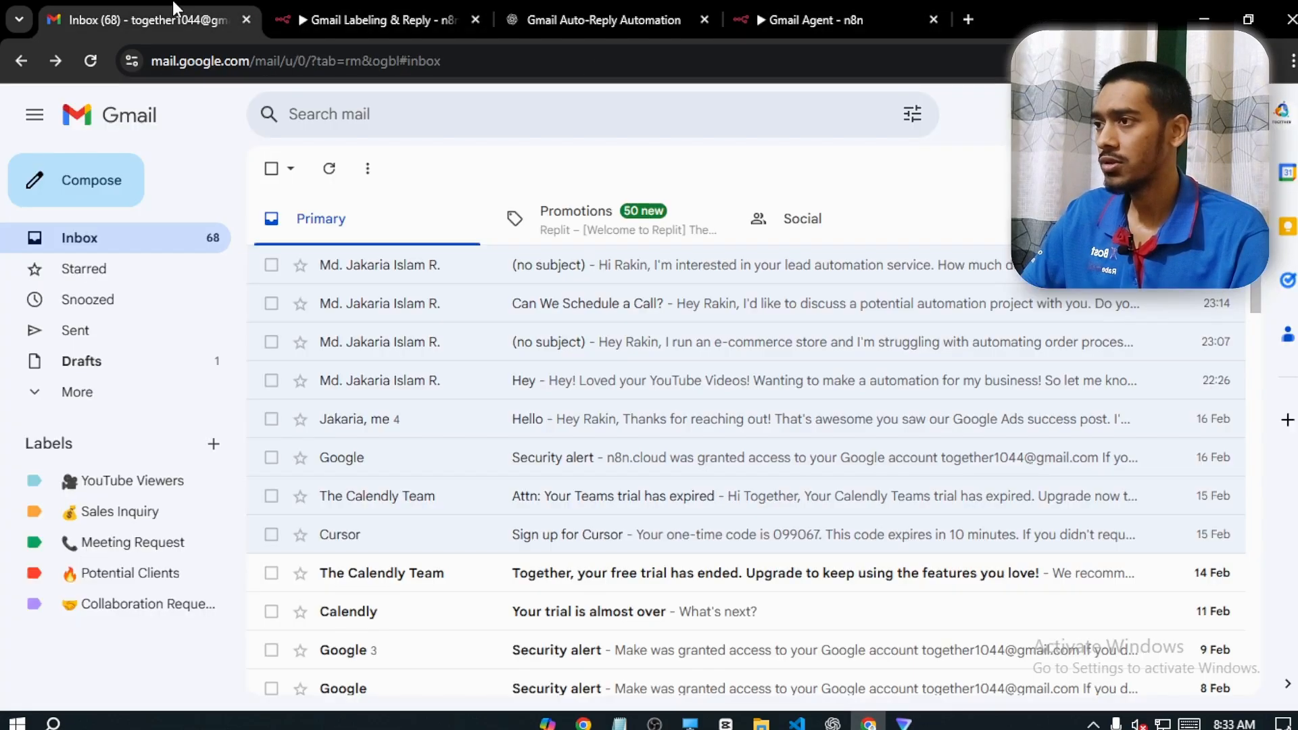
{"action": "left_click", "coordinate": [90, 59]}
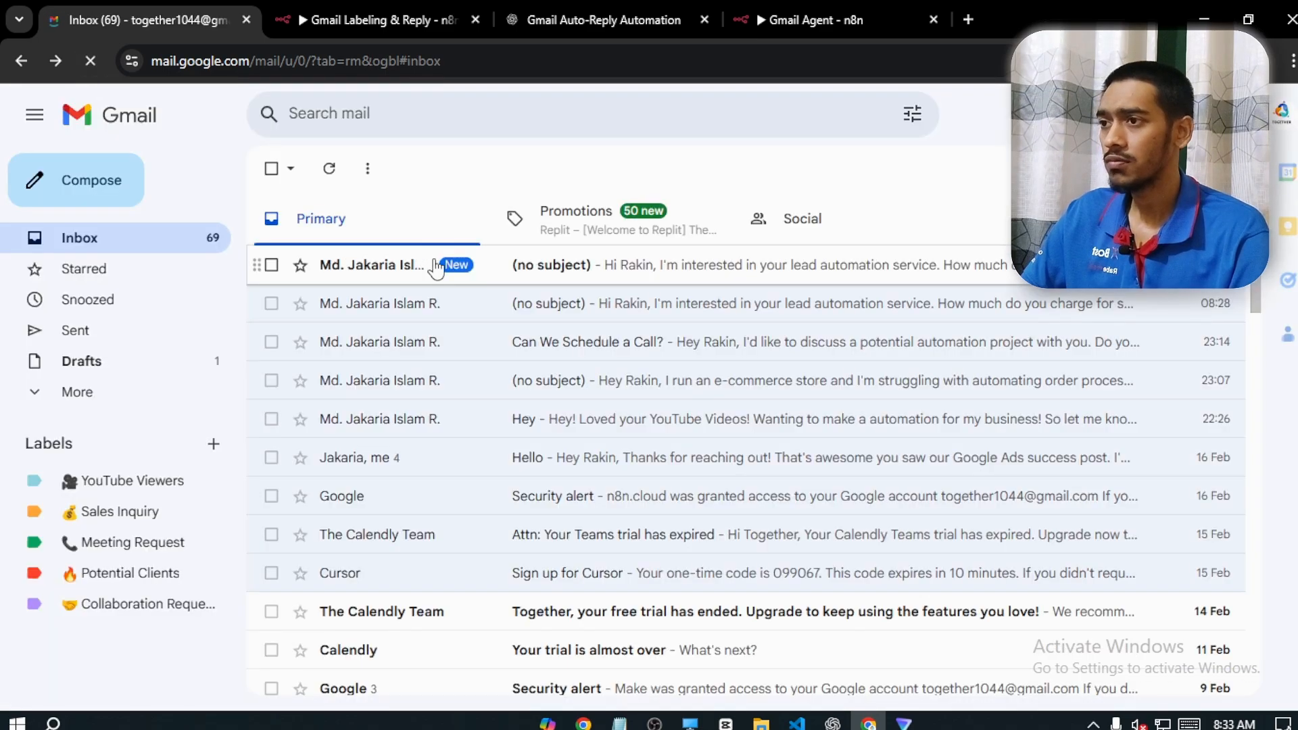
Test the Gmail Agent workflow in n8n and inspect the message snippet in the Gmail Trigger's output
{"action": "left_click", "coordinate": [834, 2]}
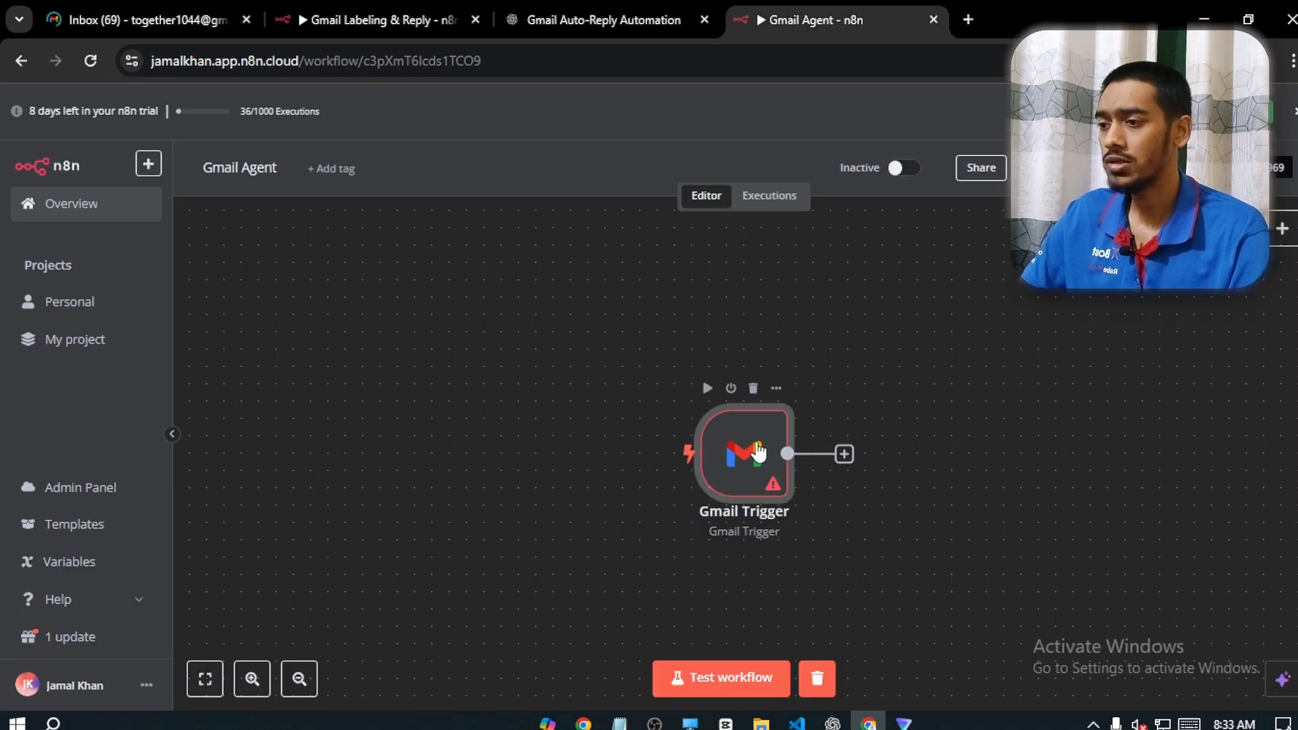
{"action": "left_click", "coordinate": [724, 678]}
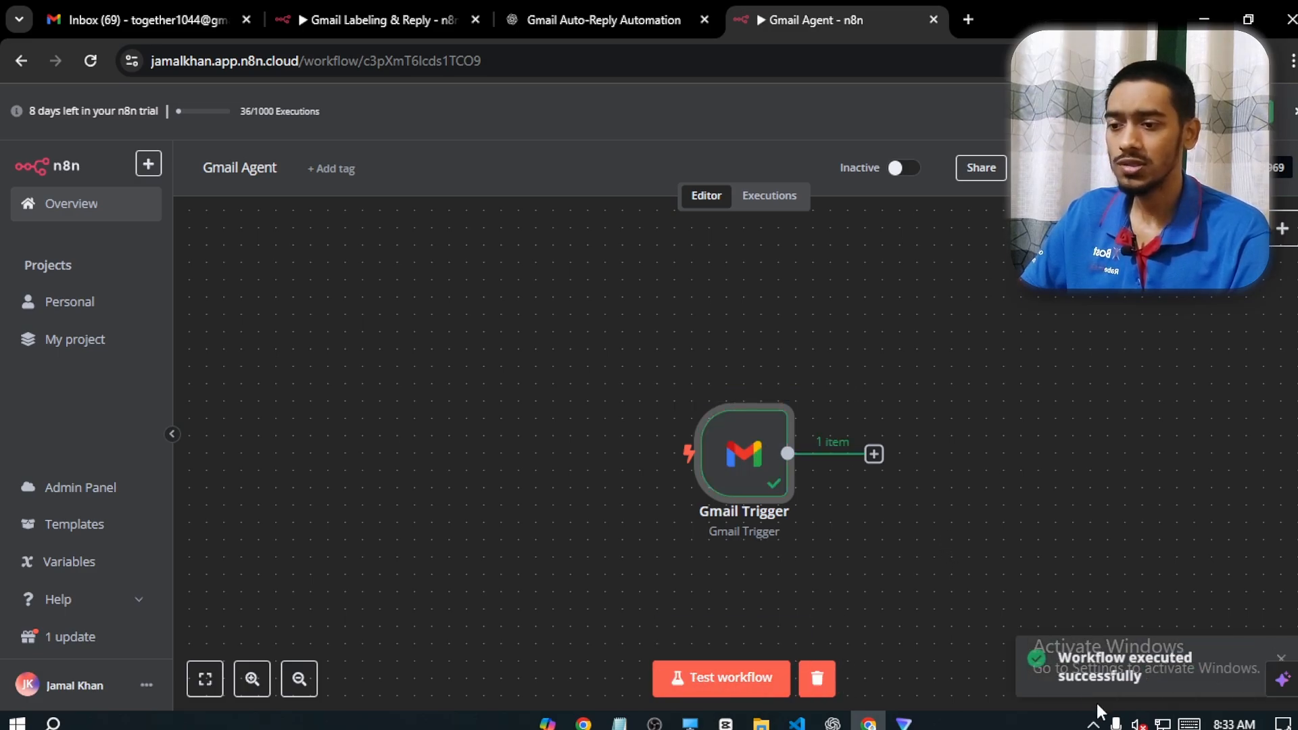
{"action": "double_click", "coordinate": [763, 473]}
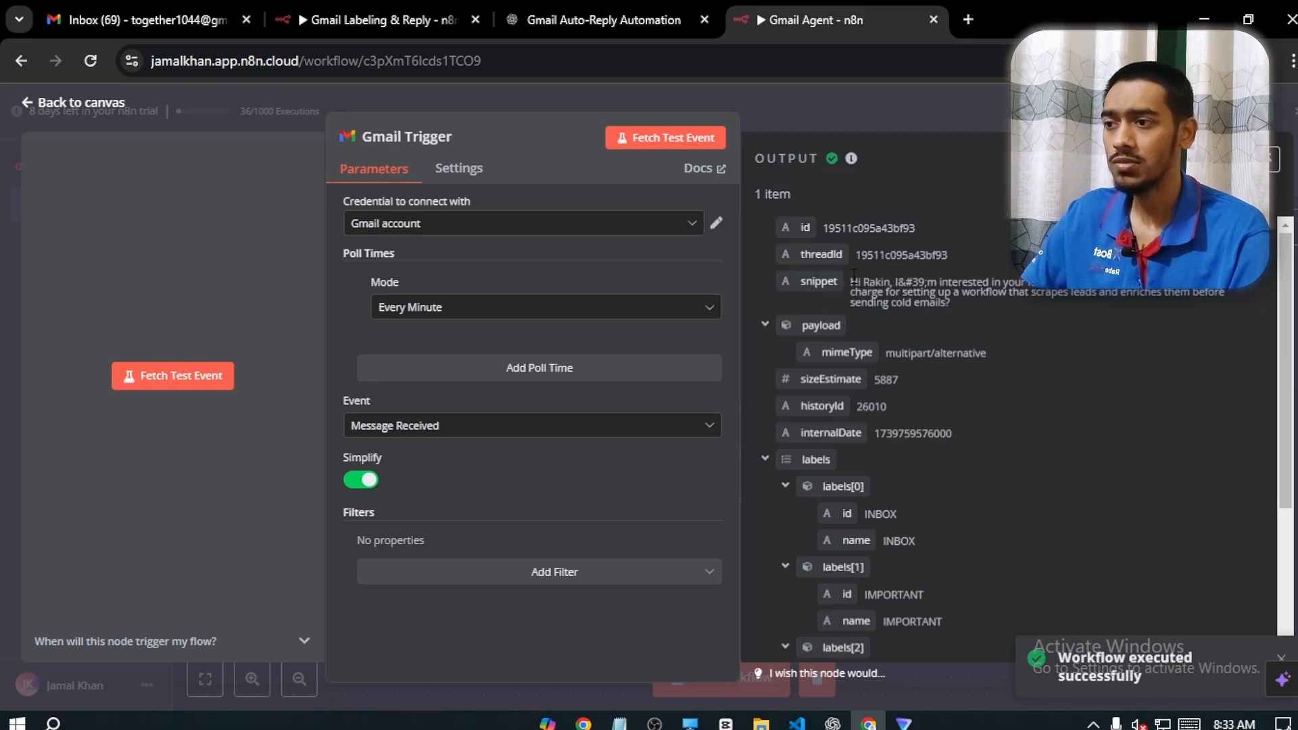
{"action": "left_click_drag", "start_coordinate": [853, 275], "coordinate": [953, 306]}
{"action": "left_click", "coordinate": [31, 102]}
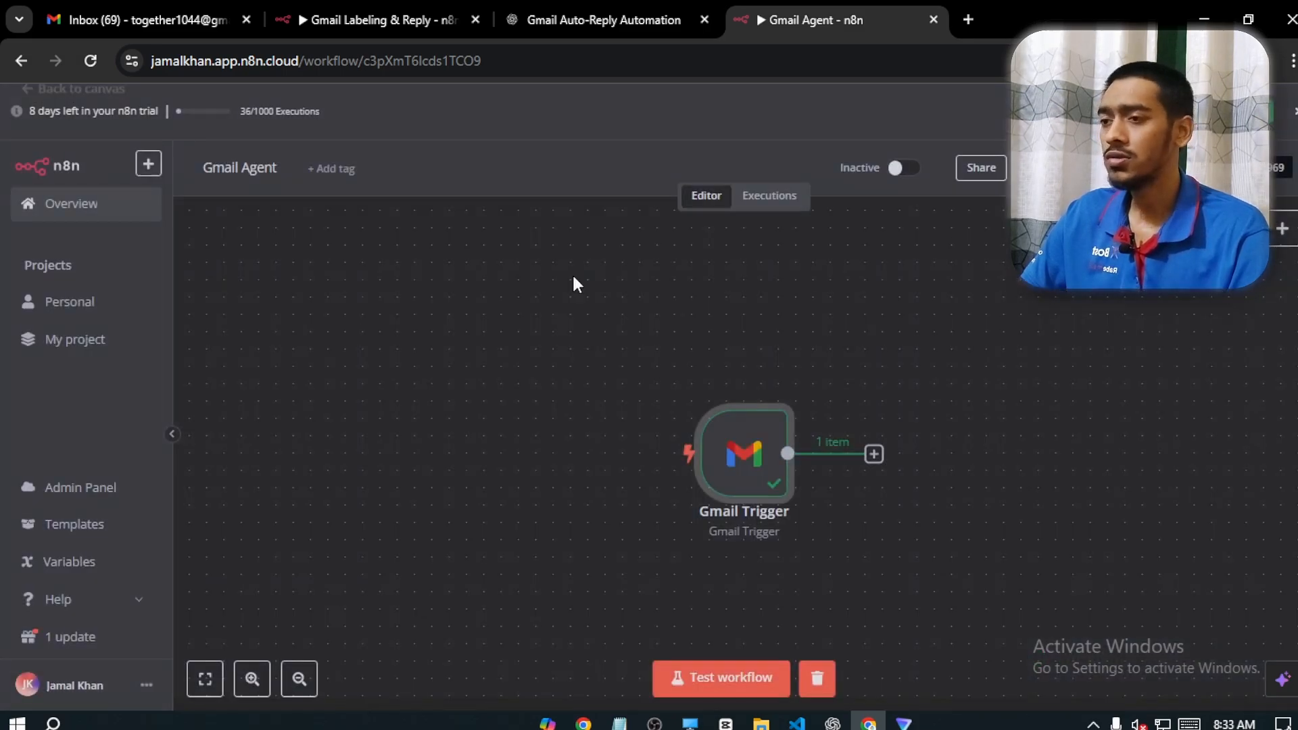
Move the Gmail Trigger node toward the canvas's left side and add a Text Classifier node after it
{"action": "left_click_drag", "start_coordinate": [782, 487], "coordinate": [453, 436]}
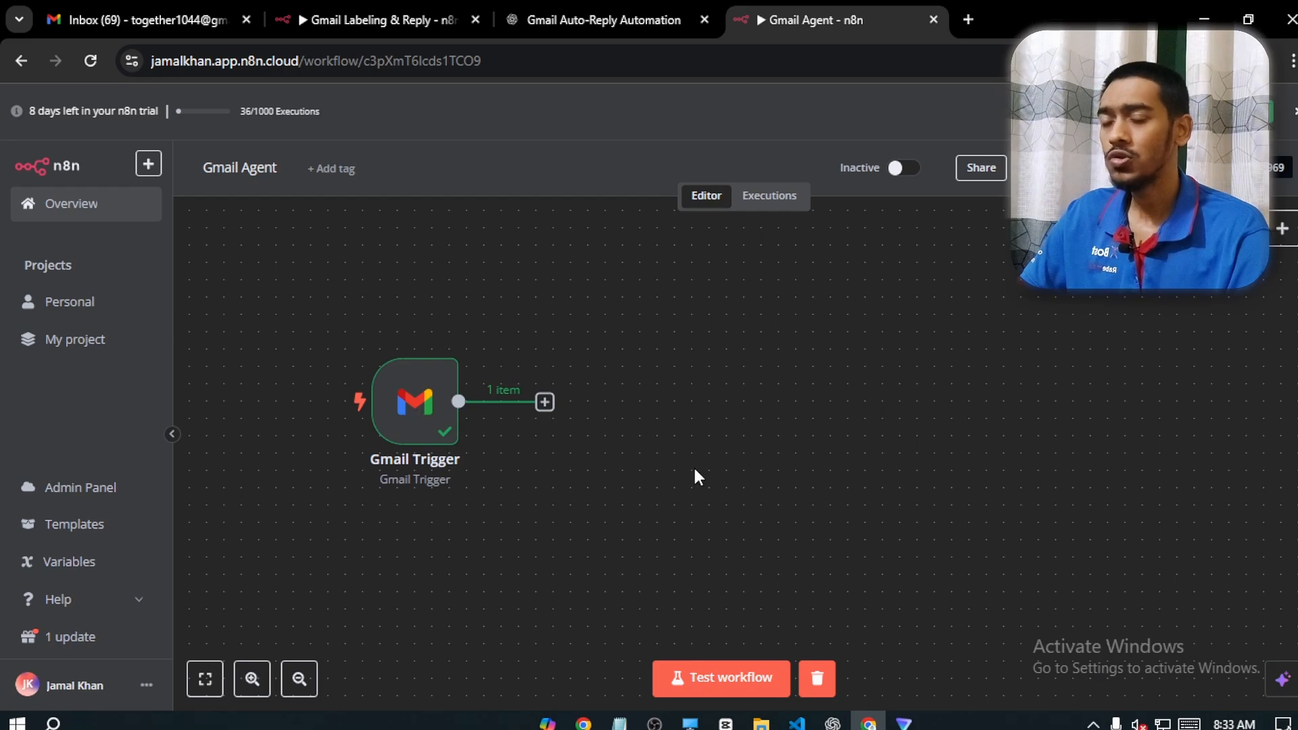
{"action": "left_click", "coordinate": [544, 403]}
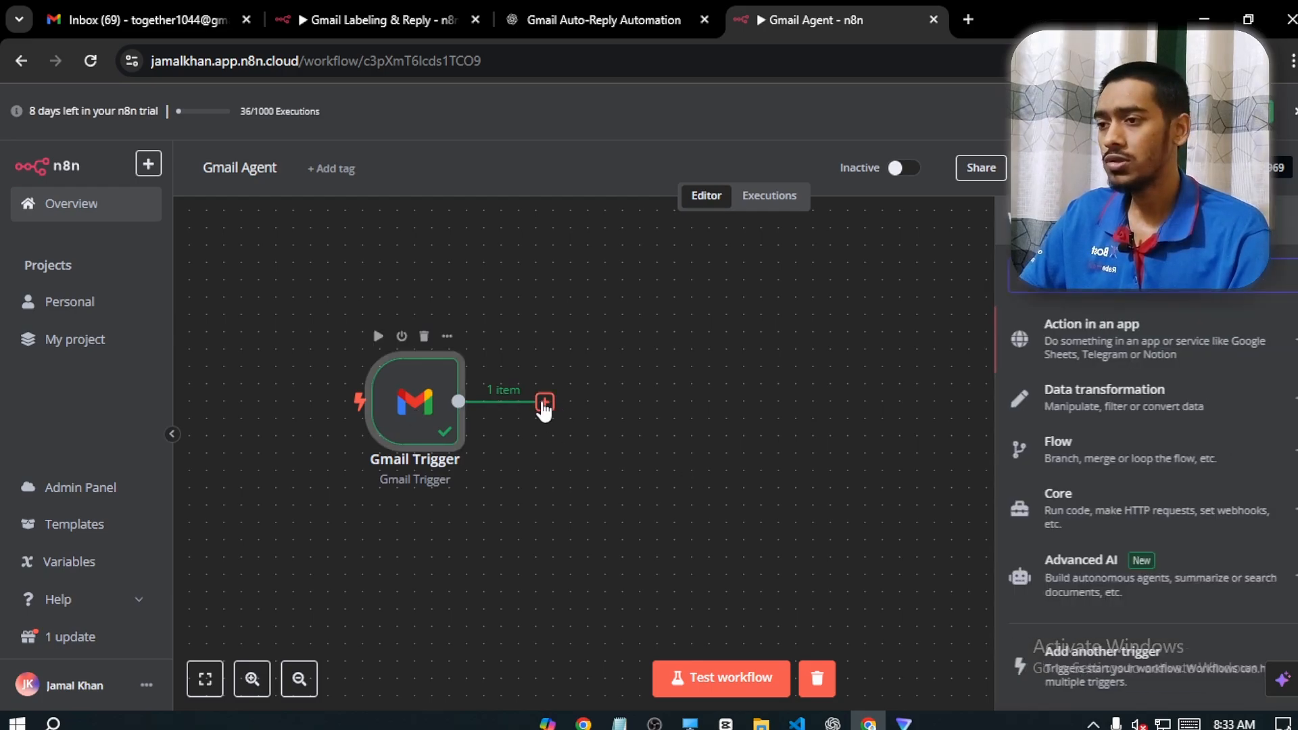
{"action": "type", "text": "t"}
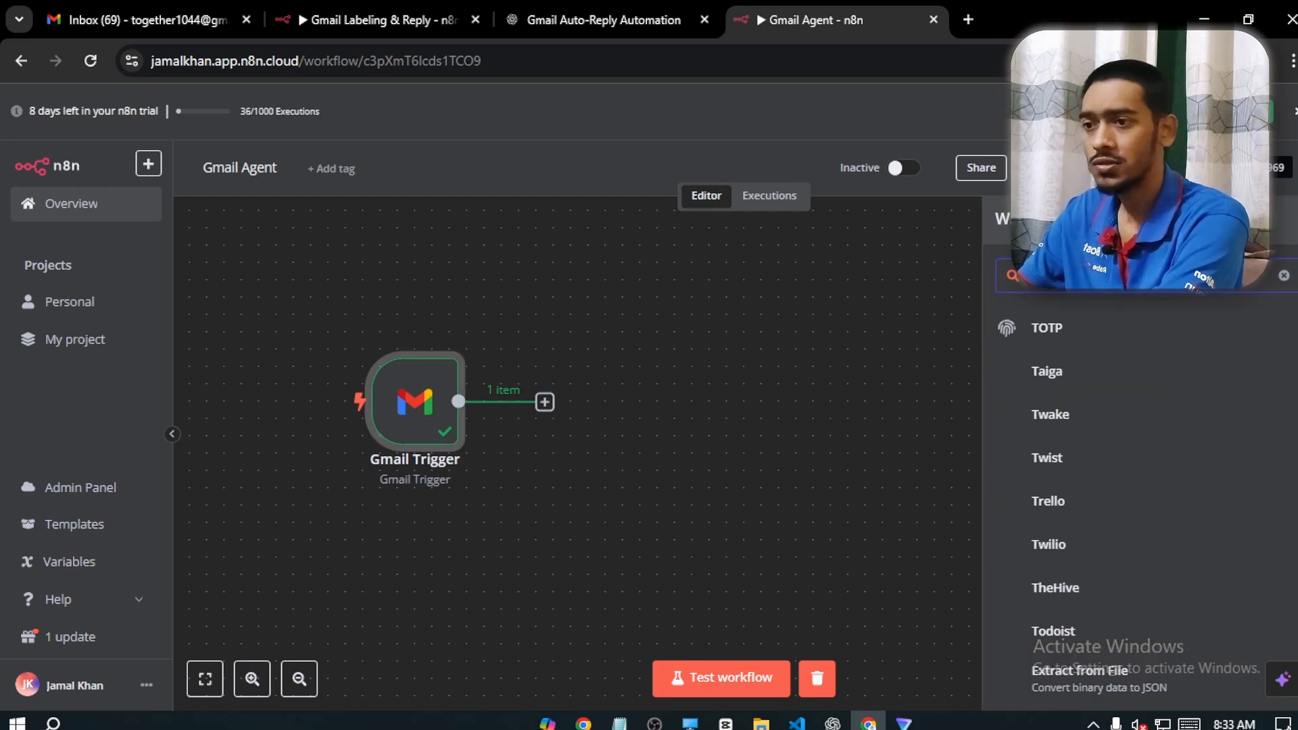
{"action": "type", "text": "ext"}
{"action": "left_click", "coordinate": [1112, 340]}
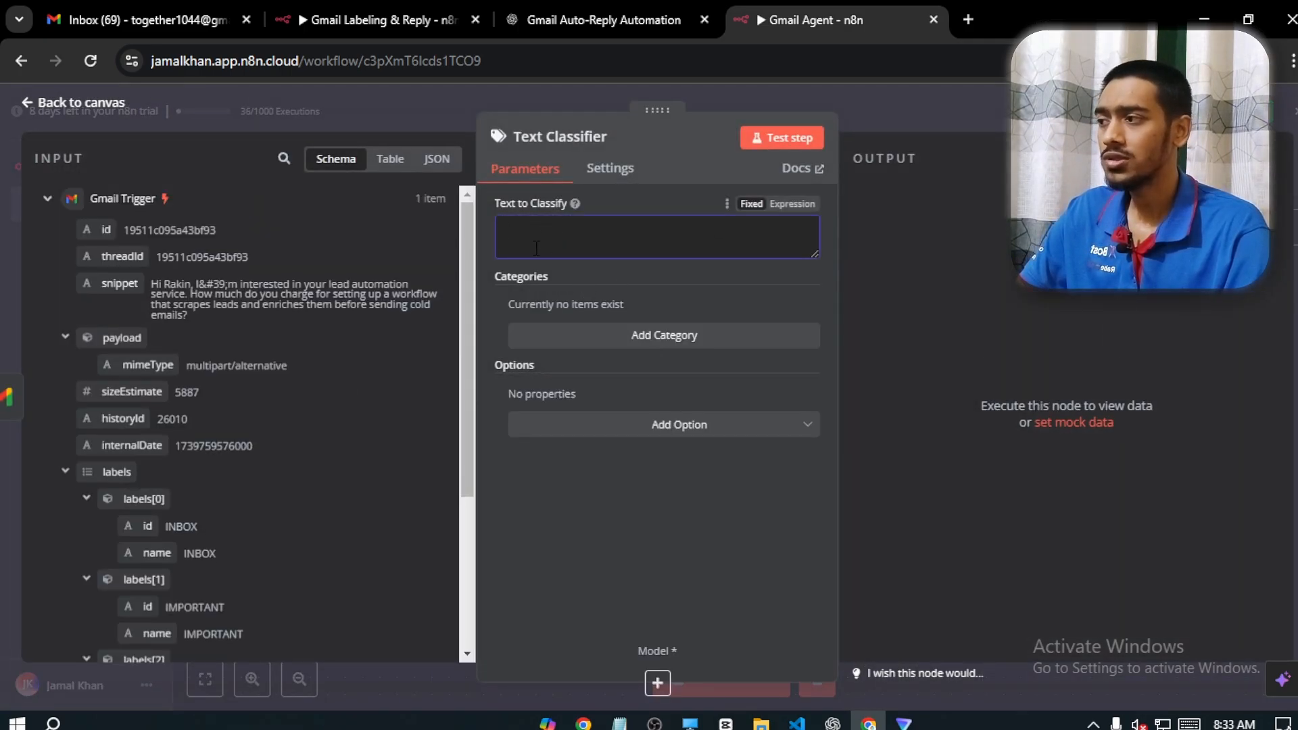
Map the trigger's snippet field into Text to Classify as {{ $json.snippet }} and add an empty category
{"action": "left_click_drag", "start_coordinate": [120, 283], "coordinate": [524, 240]}
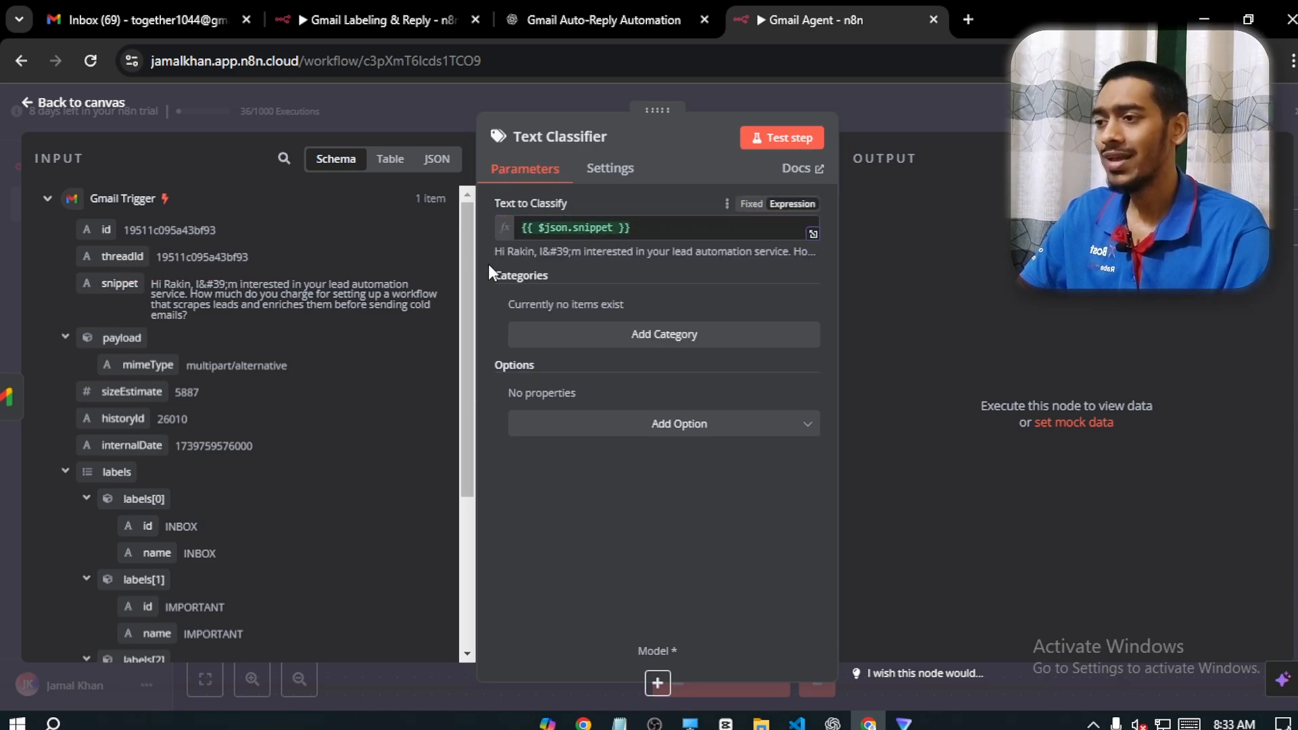
{"action": "left_click", "coordinate": [629, 335]}
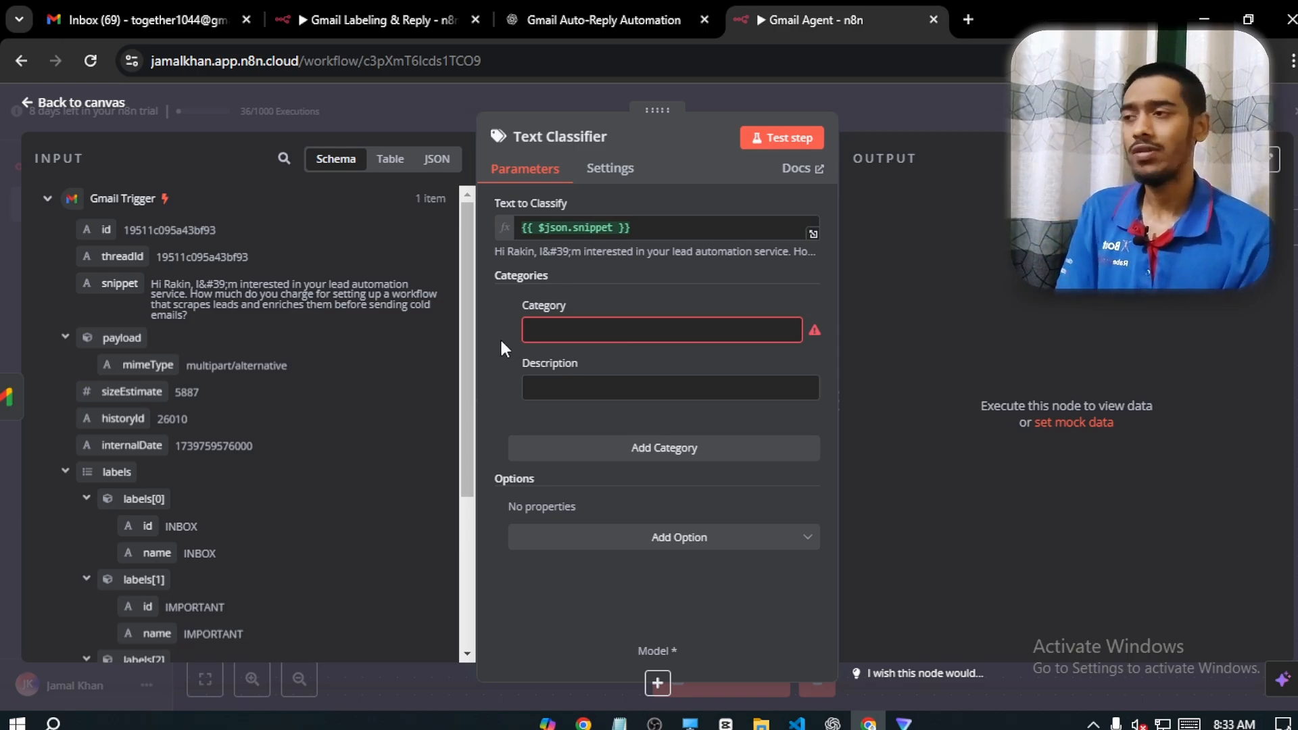
Switch to the agency's Gmail inbox and examine the received messages and existing labels
{"action": "left_click", "coordinate": [142, 20]}
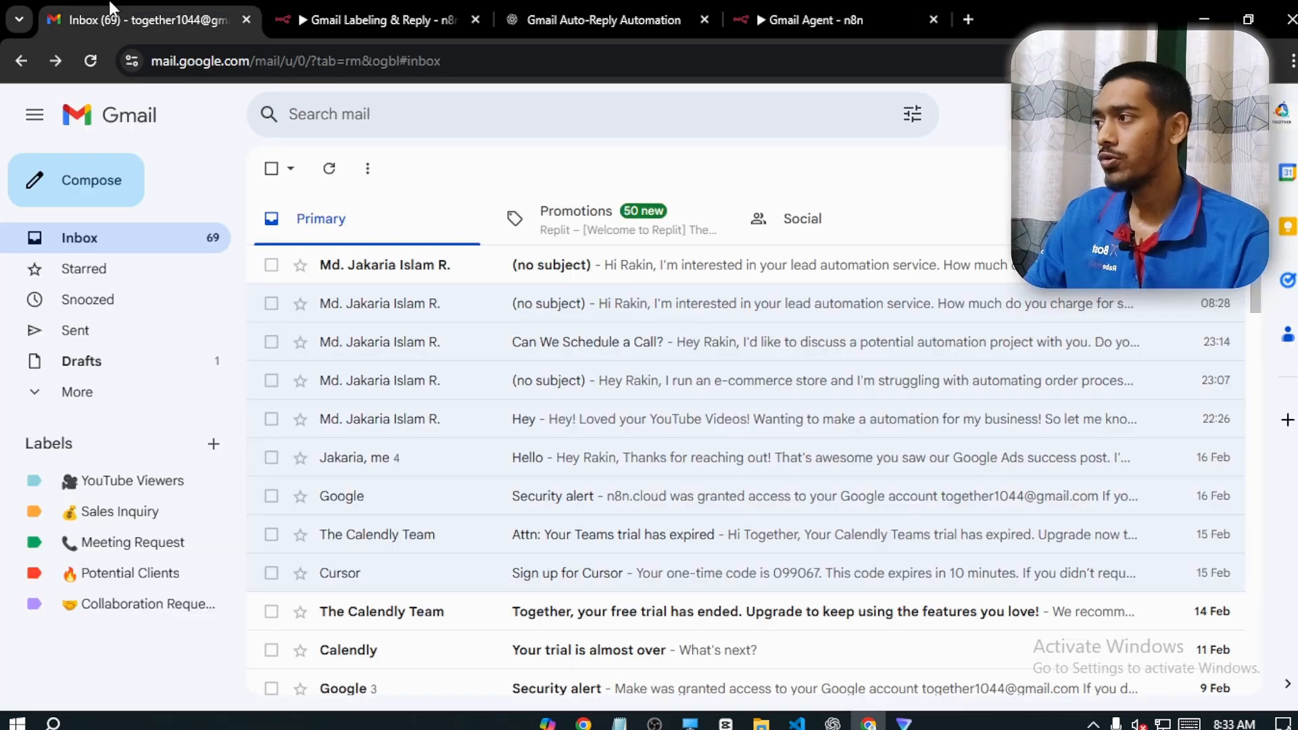
{"action": "scroll", "coordinate": [743, 440], "scroll_direction": "down", "scroll_amount": 2}
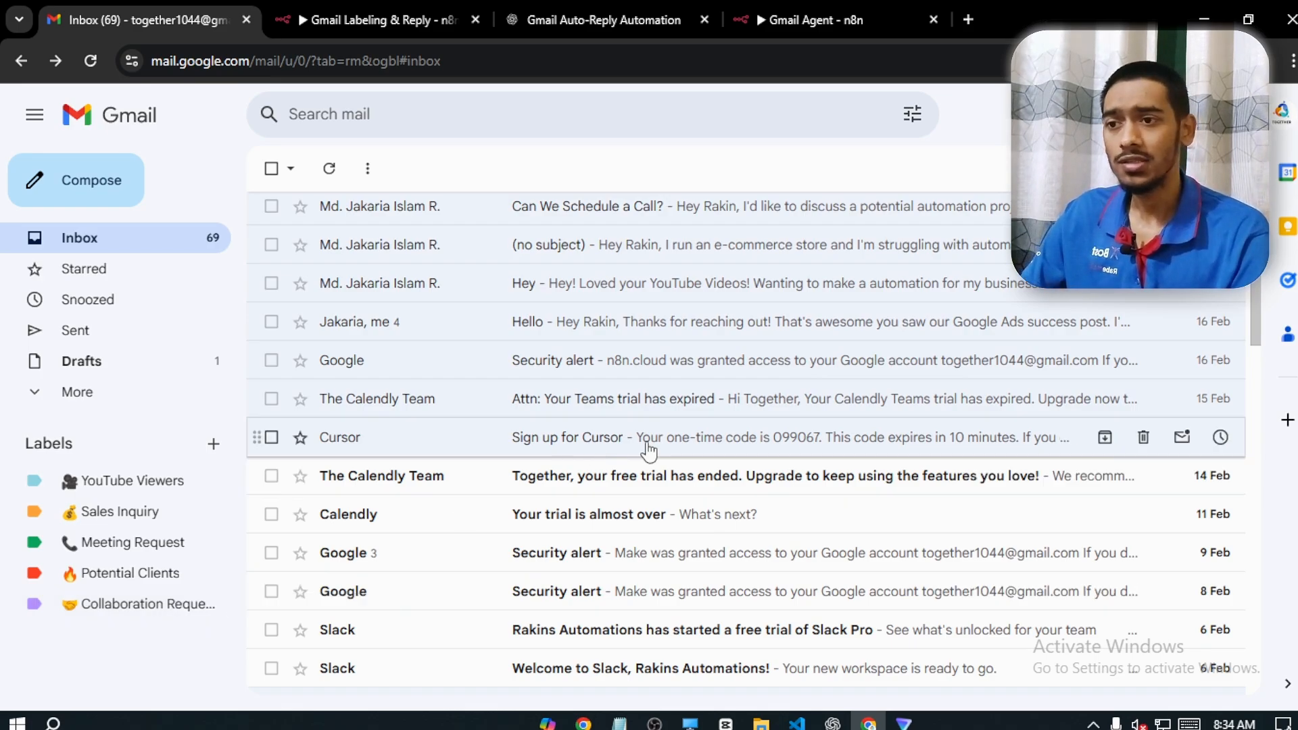
Switch back to the n8n Text Classifier and define the described categories 🔥 Potential Clients, Meeting Requests, 💰 Sales Inquiry, YouTube Viewers and 🤝 Collaboration Requests
{"action": "left_click_drag", "start_coordinate": [1255, 270], "coordinate": [1255, 240]}
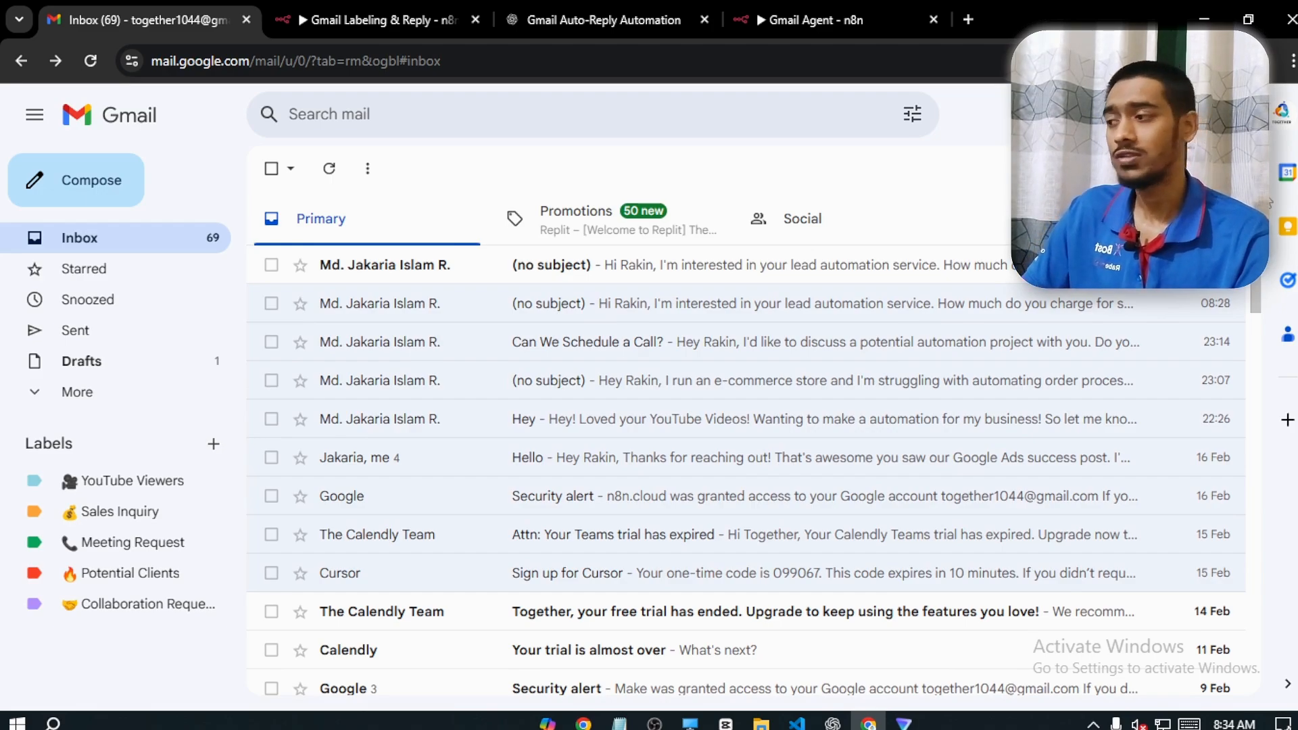
{"action": "left_click", "coordinate": [873, 1]}
{"action": "left_click", "coordinate": [609, 334]}
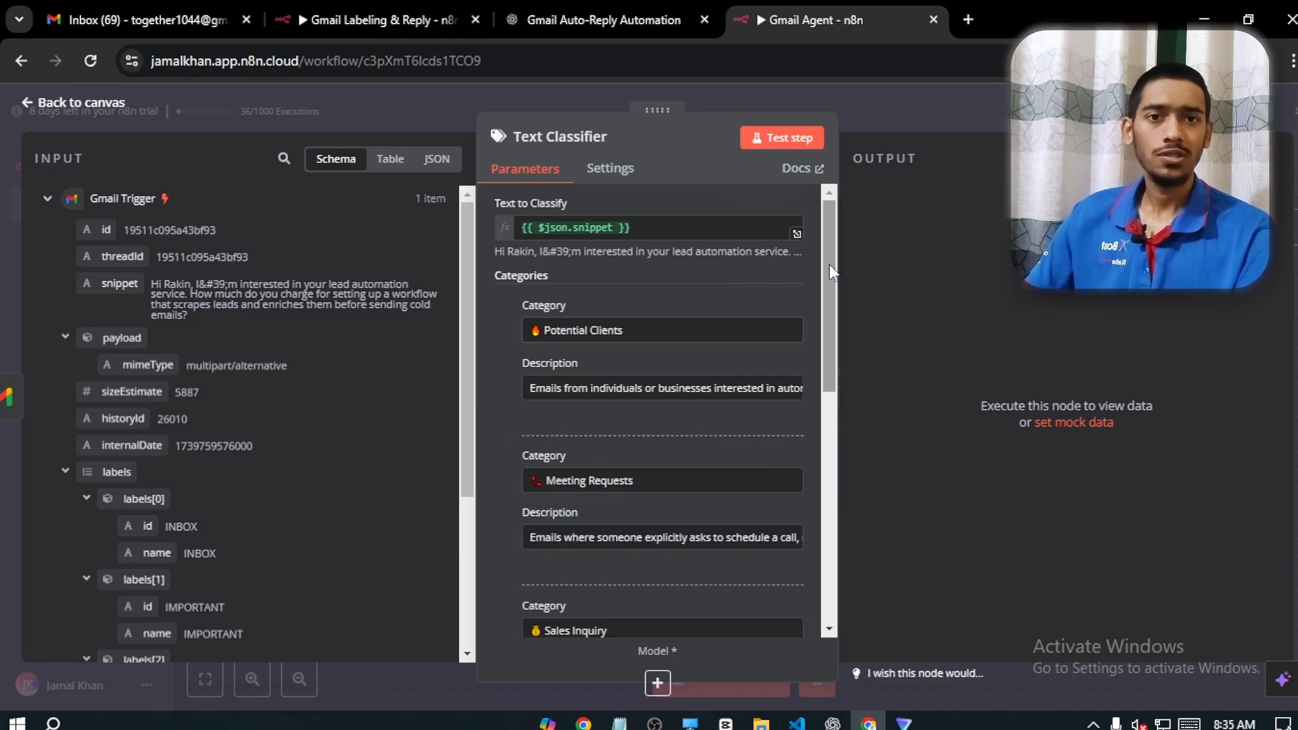
{"action": "left_click_drag", "start_coordinate": [829, 263], "coordinate": [833, 333]}
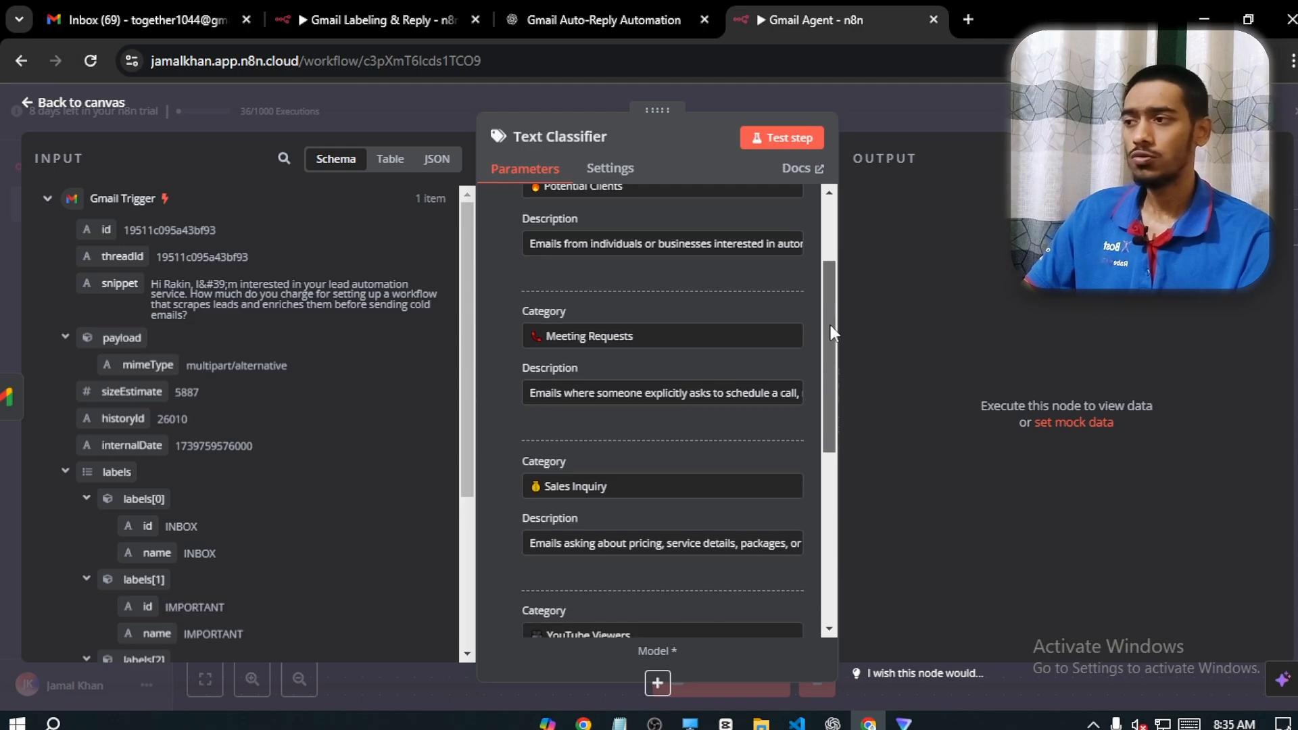
{"action": "scroll", "coordinate": [833, 321], "scroll_direction": "up", "scroll_amount": 3}
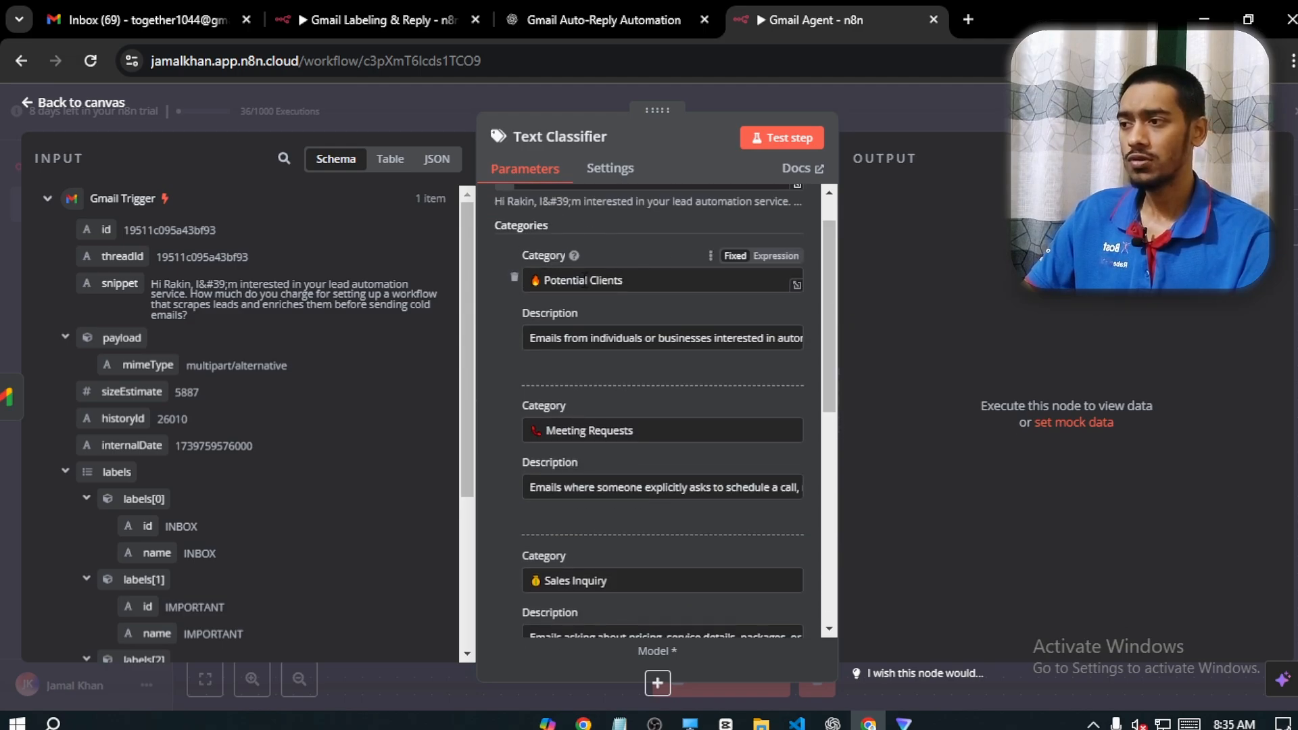
Compare the classifier categories with the labels in Gmail and read the full Potential Clients description in n8n
{"action": "left_click", "coordinate": [149, 20]}
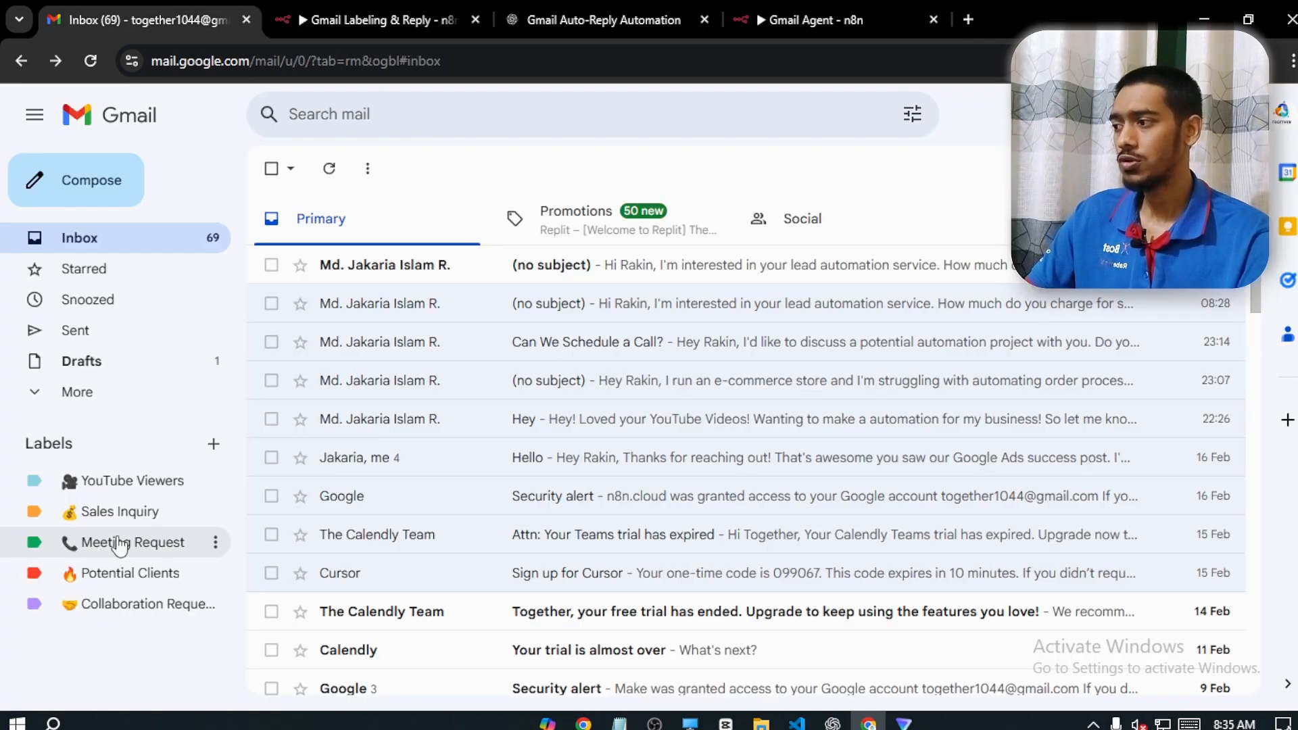
{"action": "left_click", "coordinate": [802, 12]}
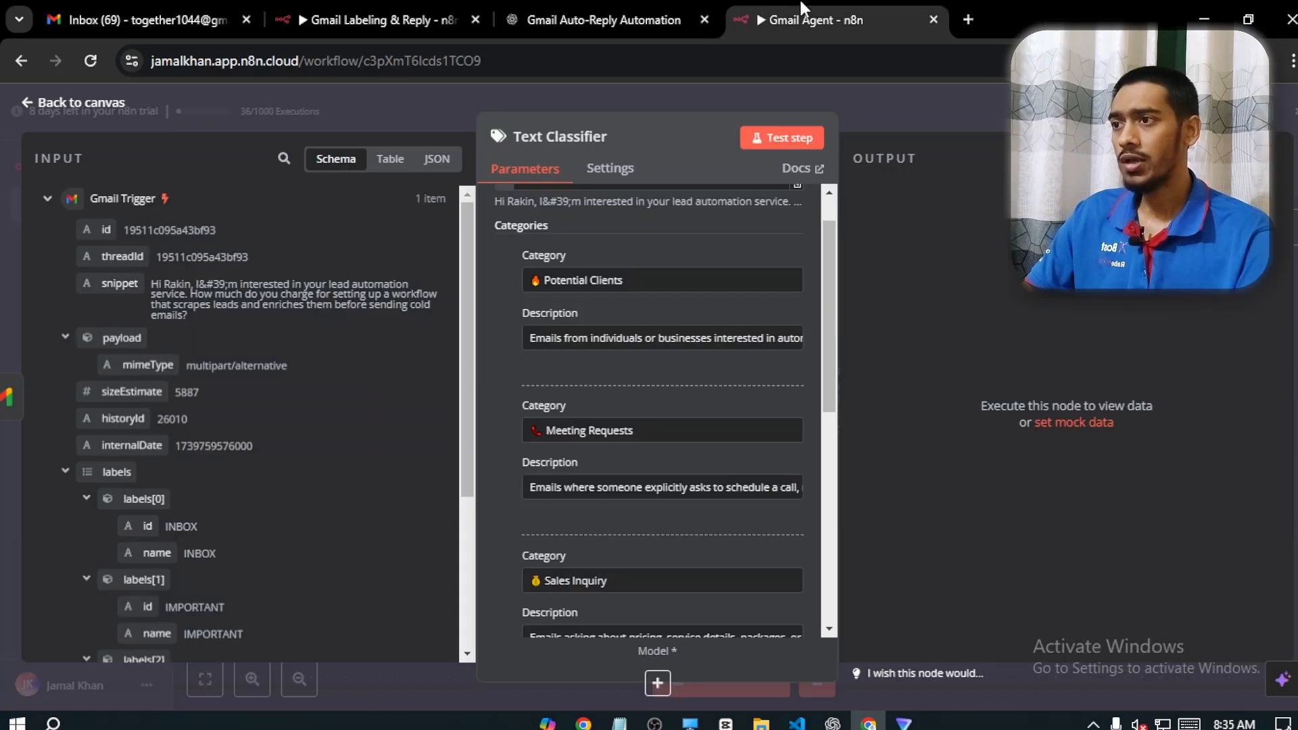
{"action": "double_click", "coordinate": [557, 339]}
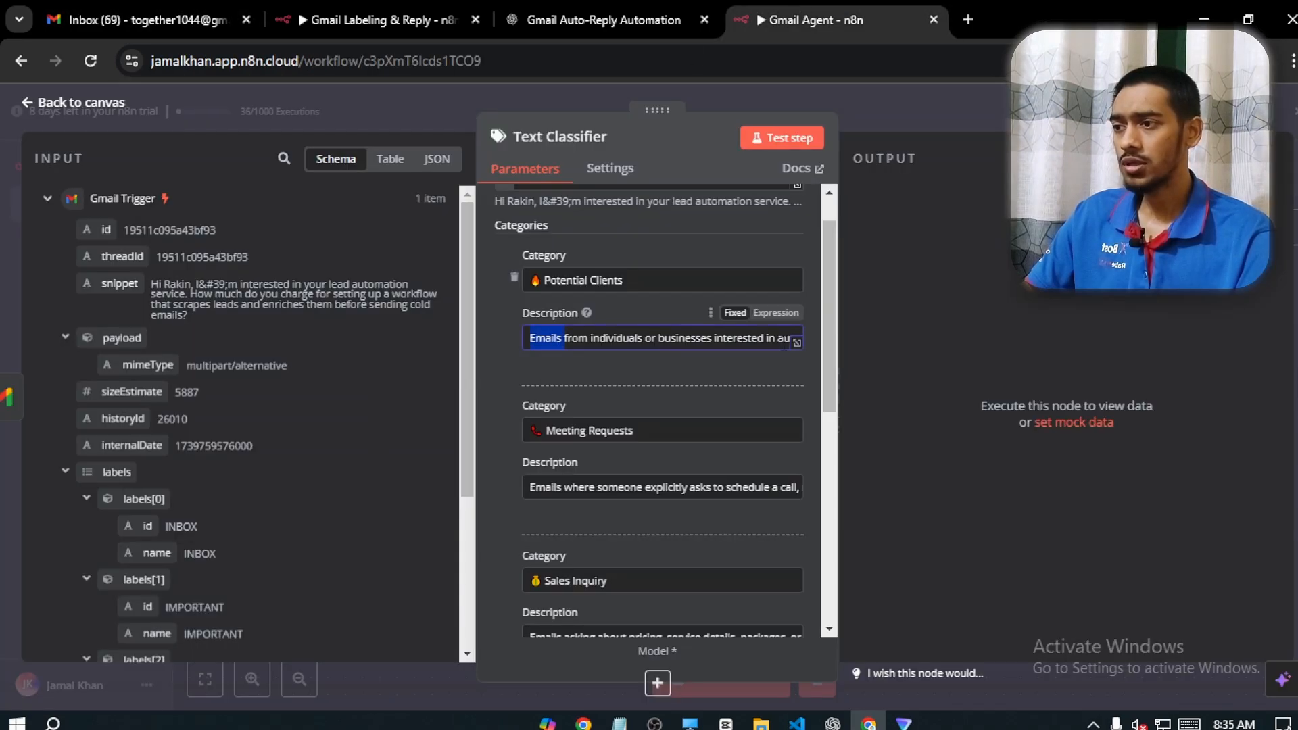
{"action": "left_click", "coordinate": [797, 343]}
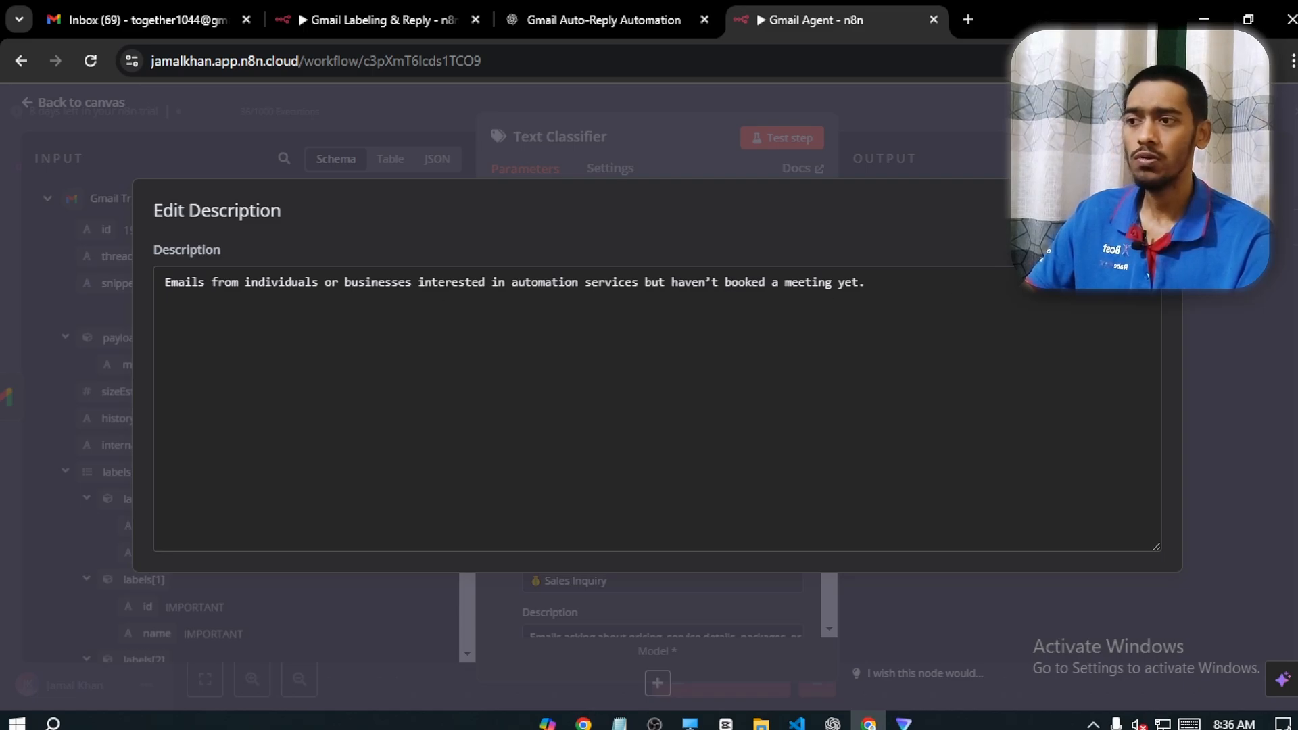
{"action": "left_click", "coordinate": [1160, 202]}
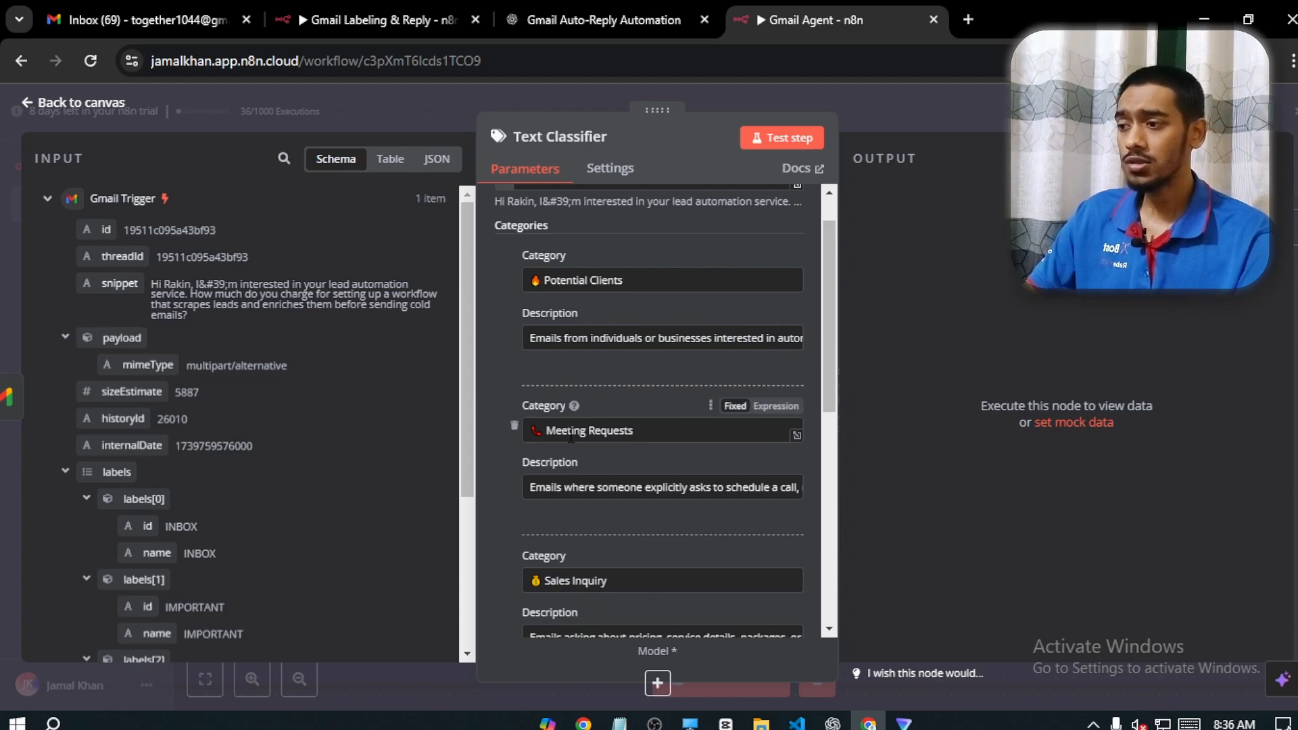
Check the meeting label's spelling in Gmail and rename the matching Text Classifier category in n8n to Meeting Request
{"action": "triple_click", "coordinate": [654, 436]}
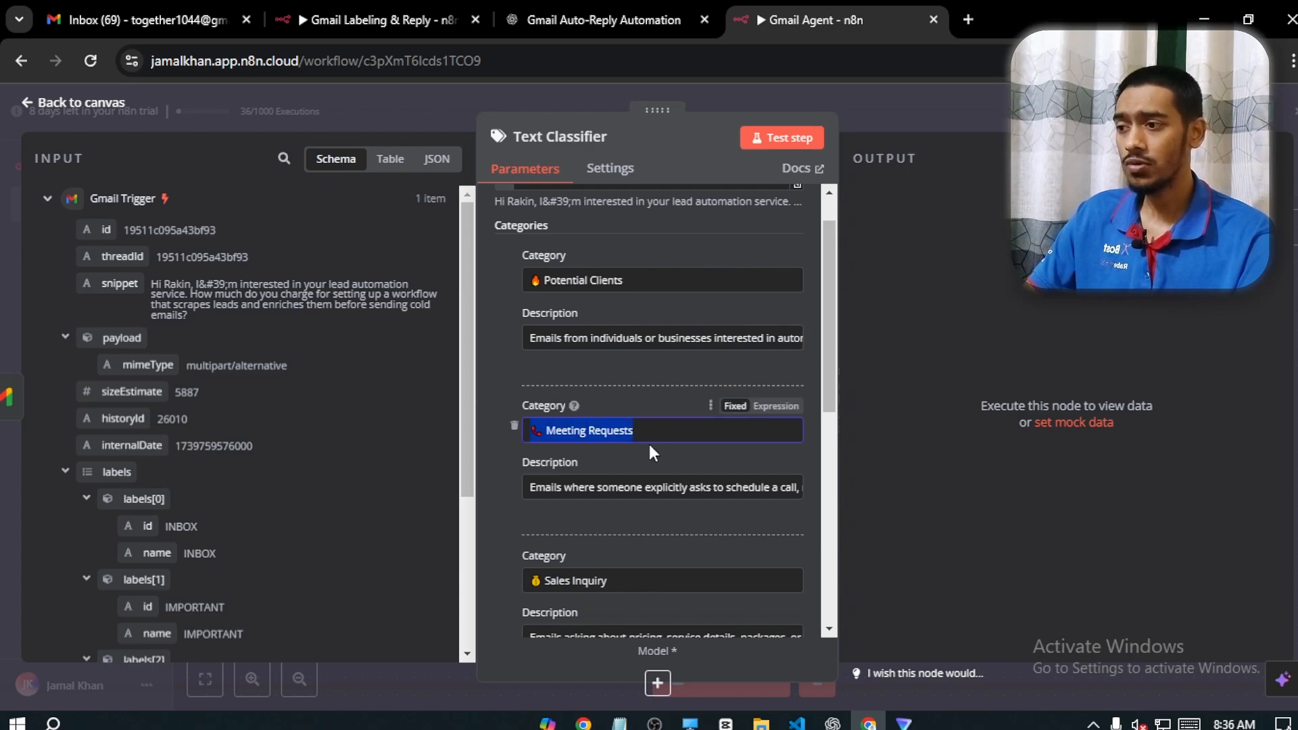
{"action": "left_click", "coordinate": [189, 9]}
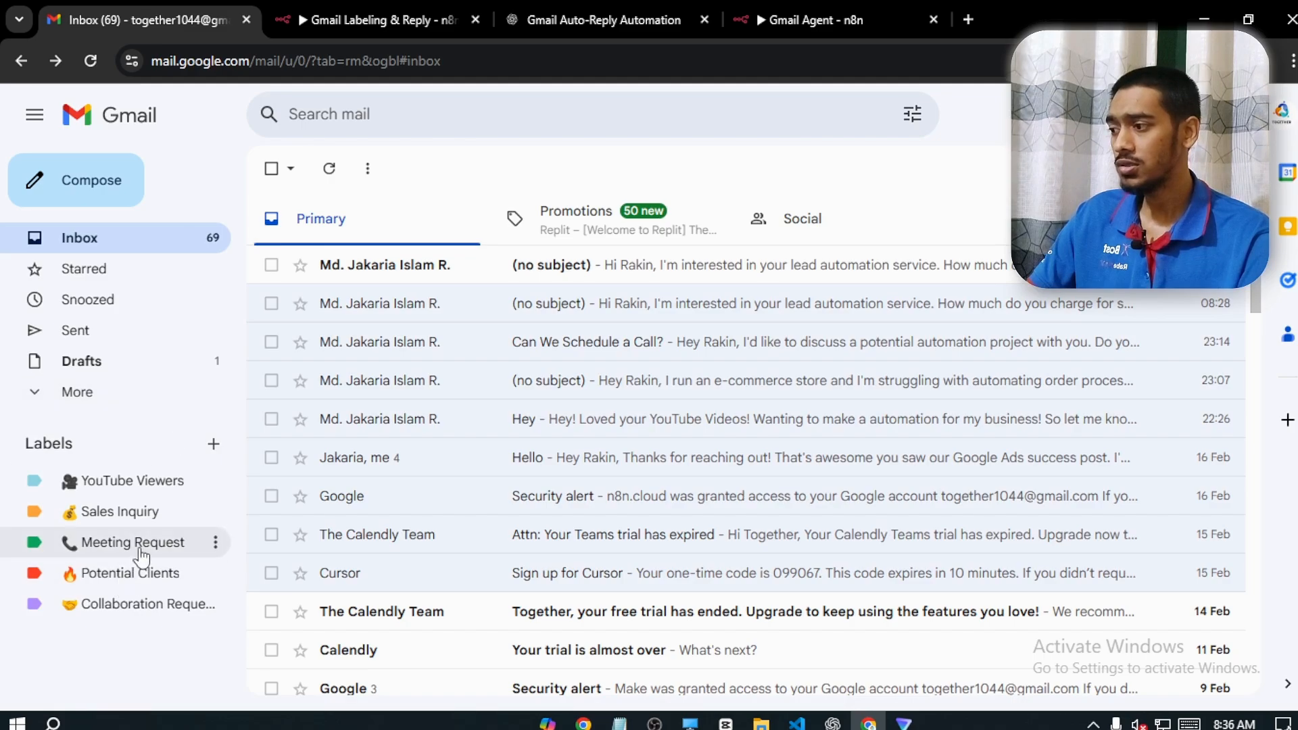
{"action": "left_click", "coordinate": [811, 20]}
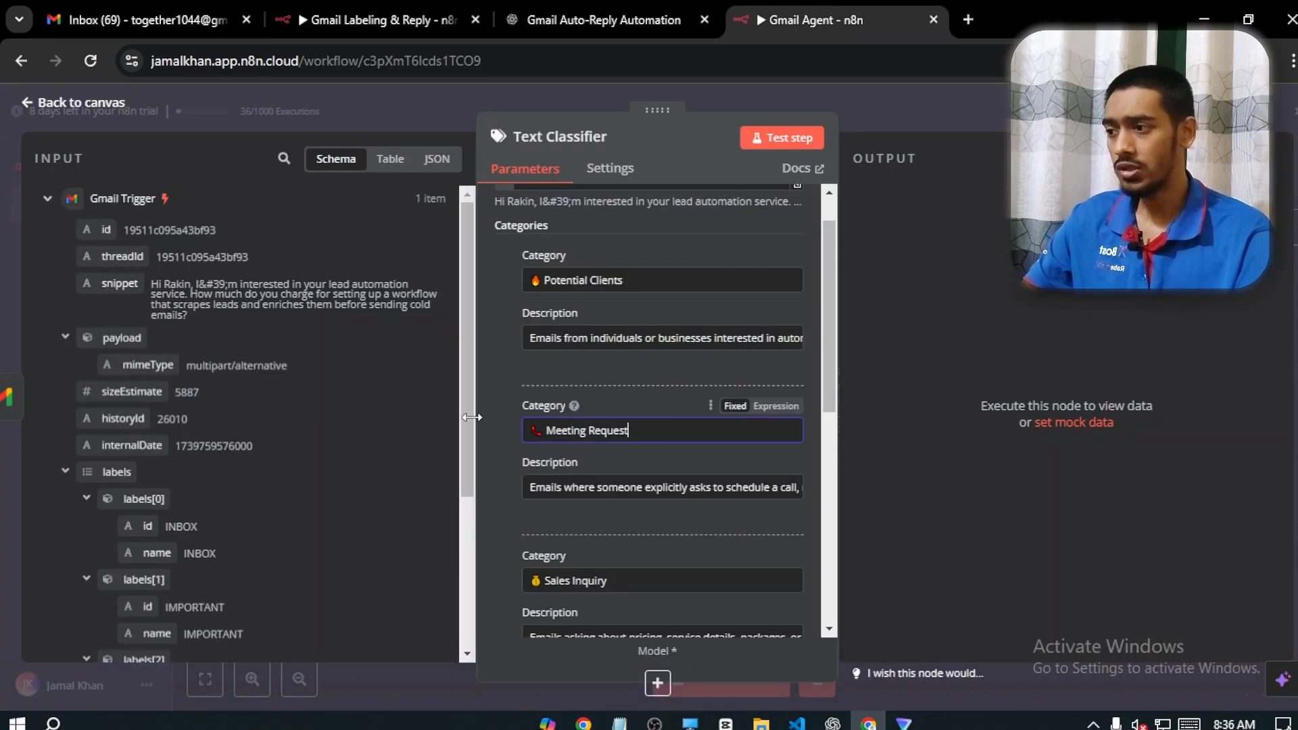
Review the full descriptions of the Meeting Request and Sales Inquiry categories in the Text Classifier
{"action": "left_click", "coordinate": [796, 492]}
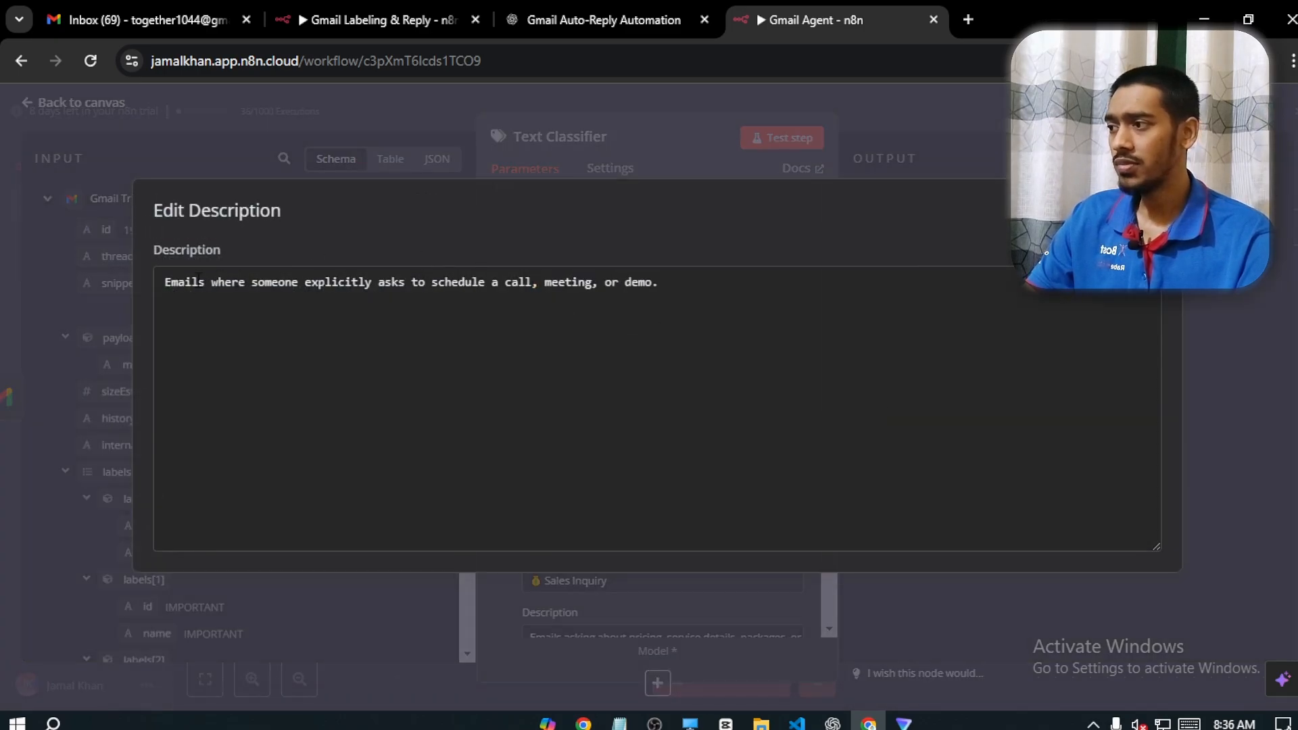
{"action": "left_click_drag", "start_coordinate": [186, 282], "coordinate": [491, 285]}
{"action": "left_click", "coordinate": [575, 283]}
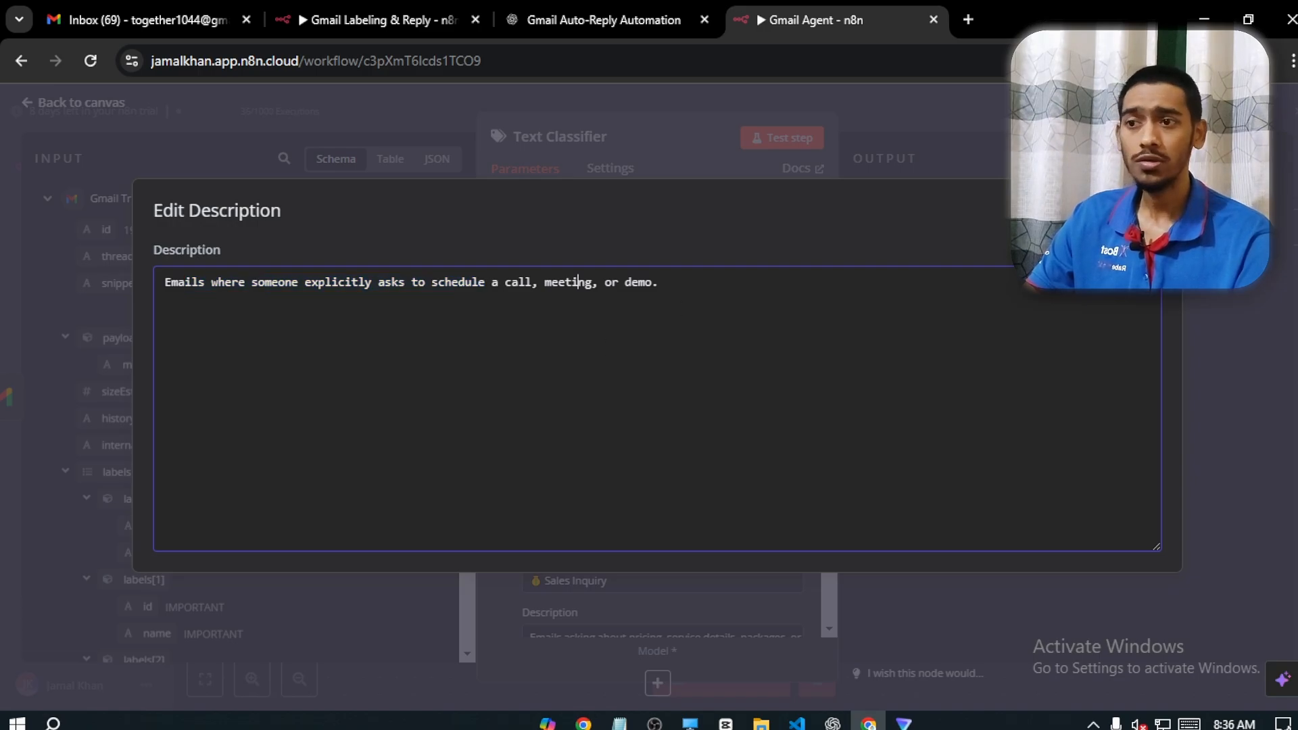
{"action": "key", "text": "Escape"}
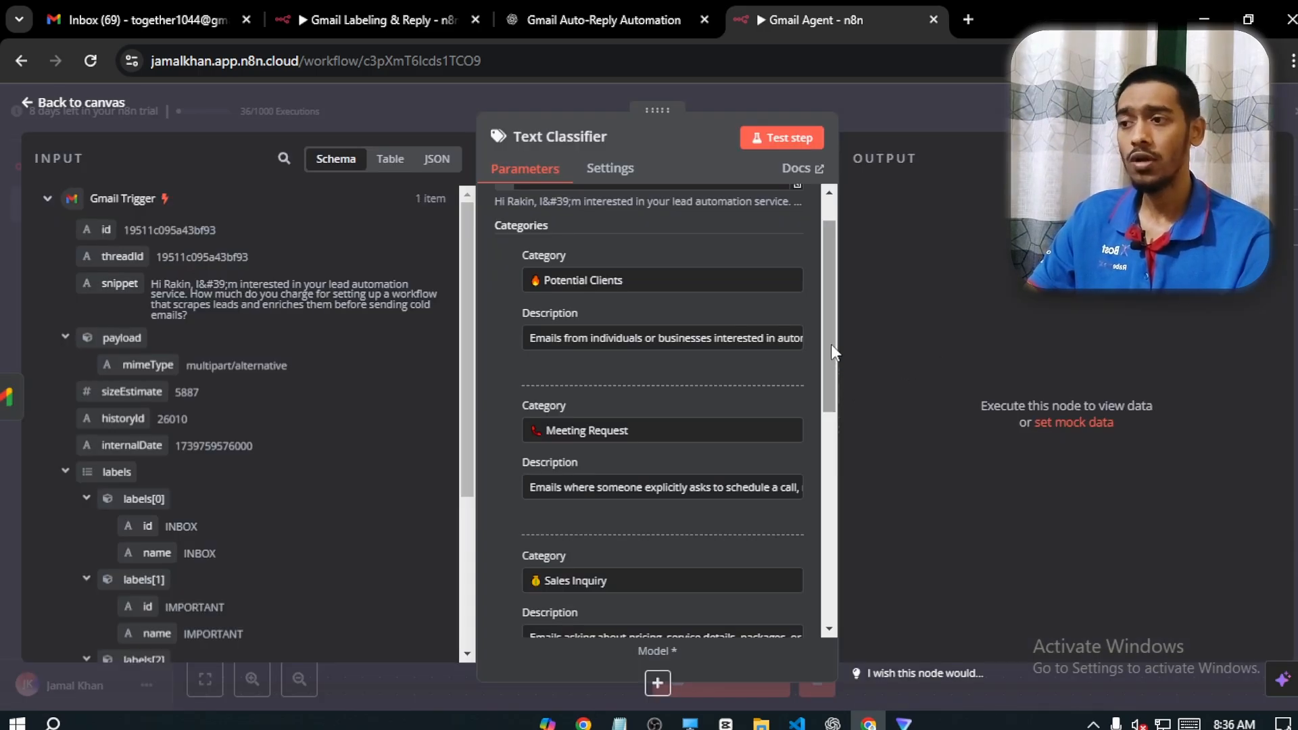
{"action": "left_click_drag", "start_coordinate": [830, 344], "coordinate": [826, 419]}
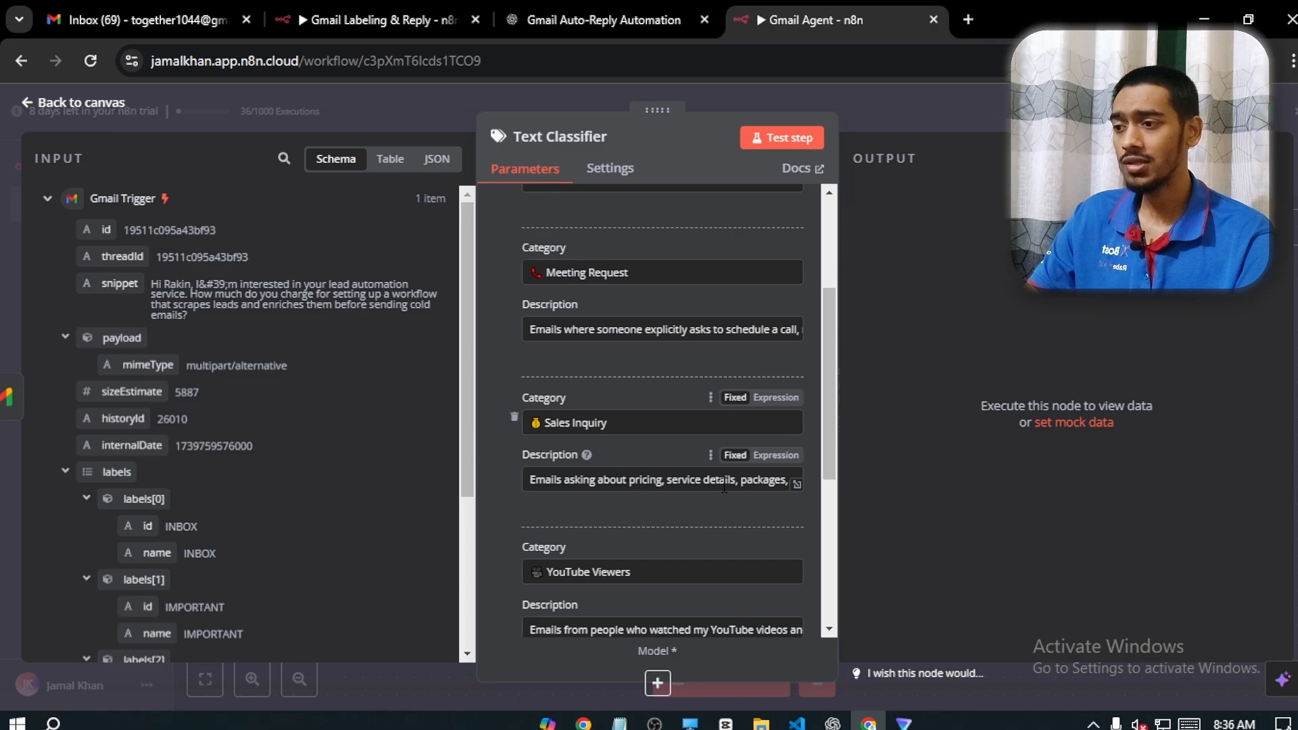
{"action": "left_click", "coordinate": [796, 484]}
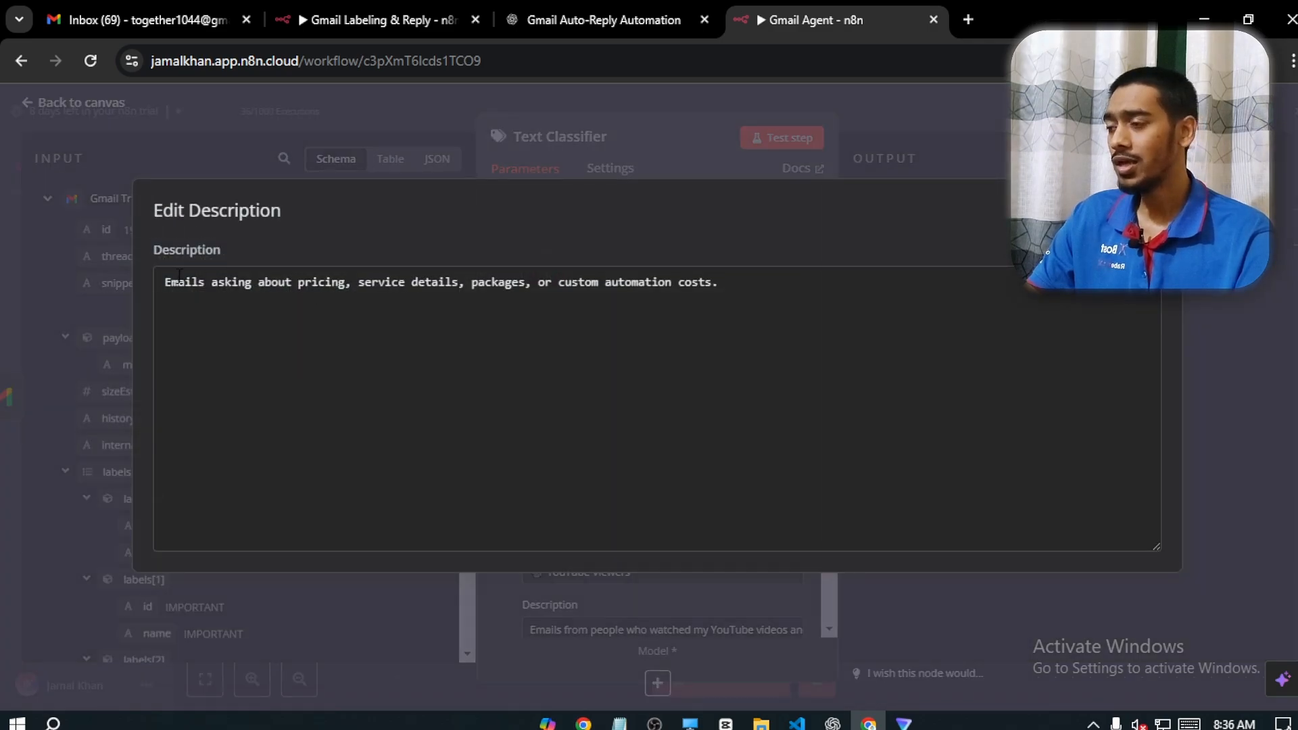
{"action": "left_click_drag", "start_coordinate": [206, 282], "coordinate": [670, 292]}
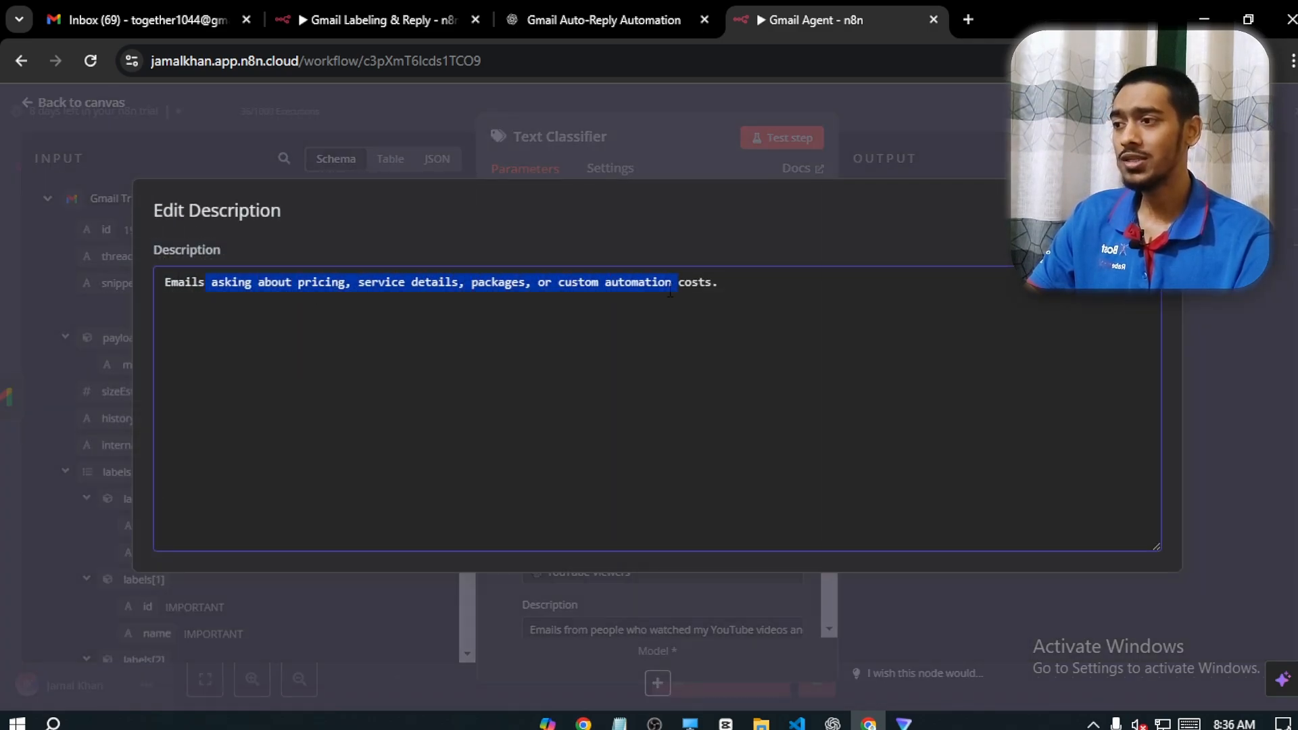
{"action": "left_click", "coordinate": [775, 284]}
{"action": "left_click", "coordinate": [1159, 201]}
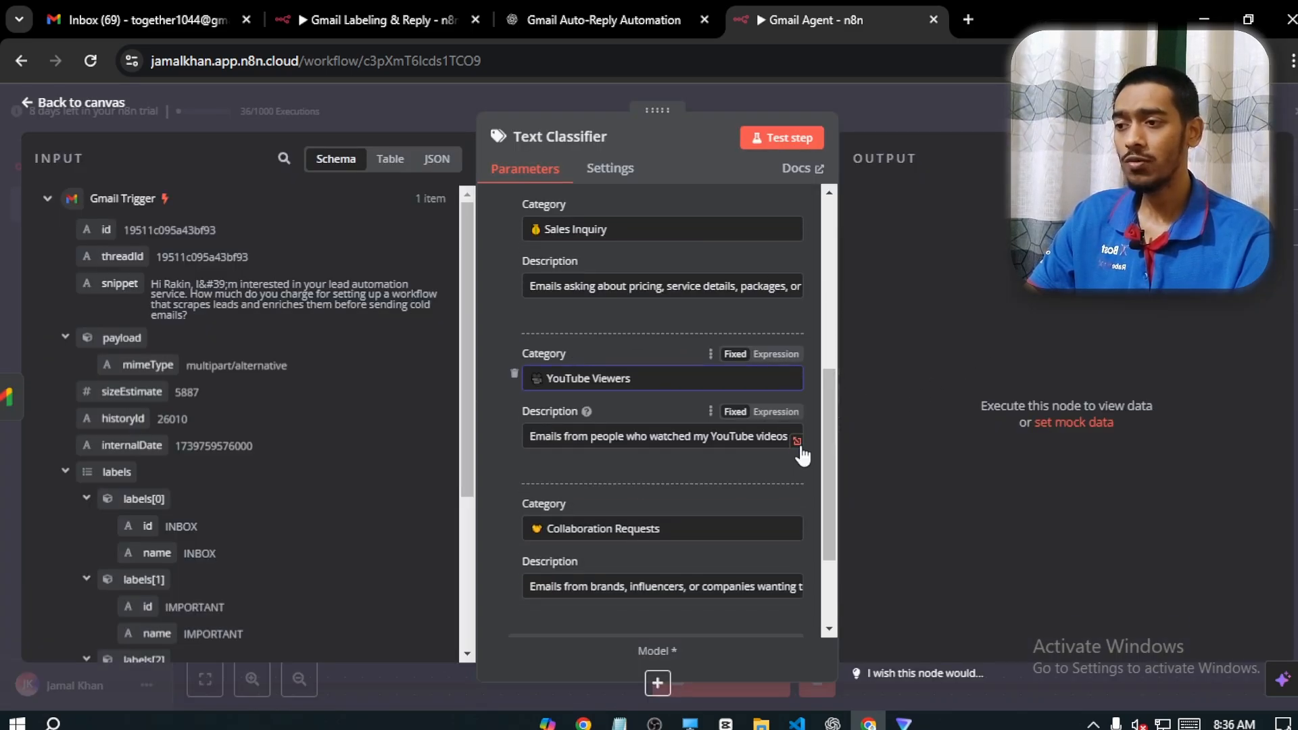
Review the full YouTube Viewers and Collaboration Requests descriptions against the incoming message's snippet
{"action": "left_click", "coordinate": [796, 441]}
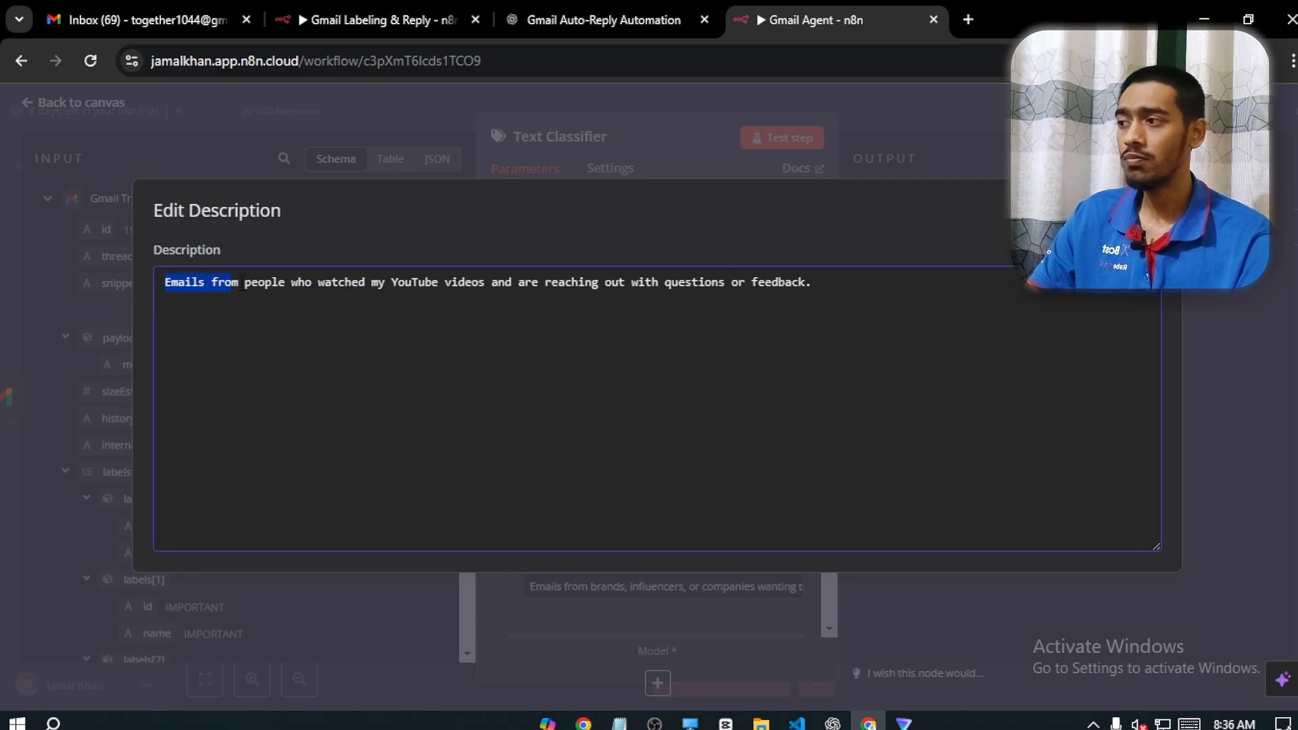
{"action": "left_click_drag", "start_coordinate": [240, 283], "coordinate": [818, 282]}
{"action": "left_click", "coordinate": [858, 296]}
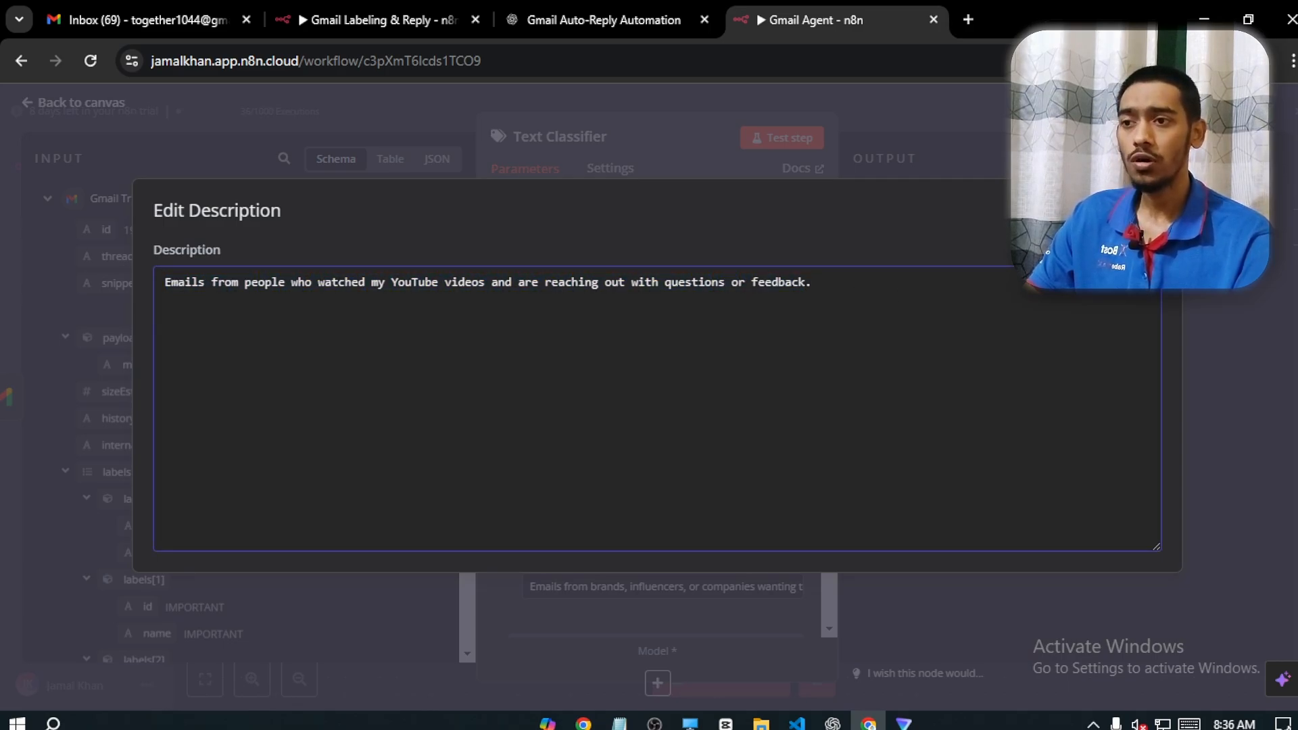
{"action": "left_click", "coordinate": [1163, 198]}
{"action": "left_click_drag", "start_coordinate": [826, 409], "coordinate": [825, 475]}
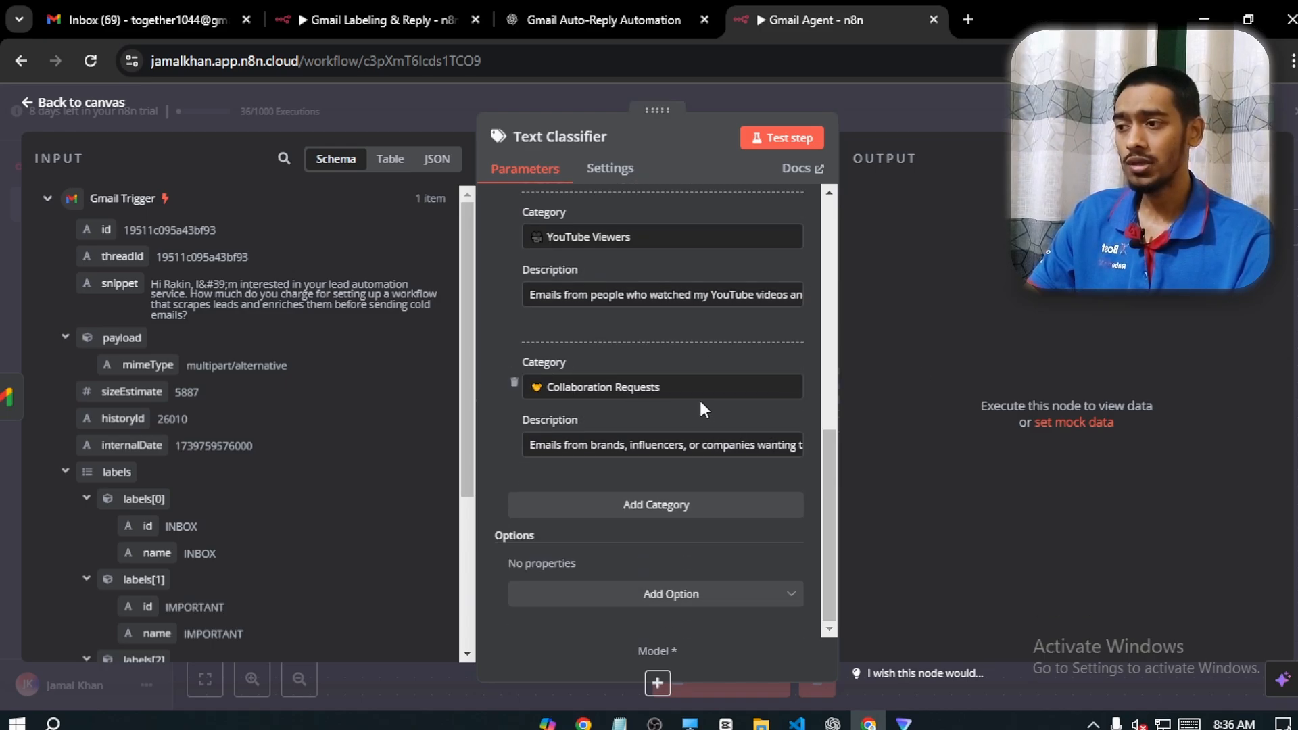
{"action": "left_click", "coordinate": [796, 451]}
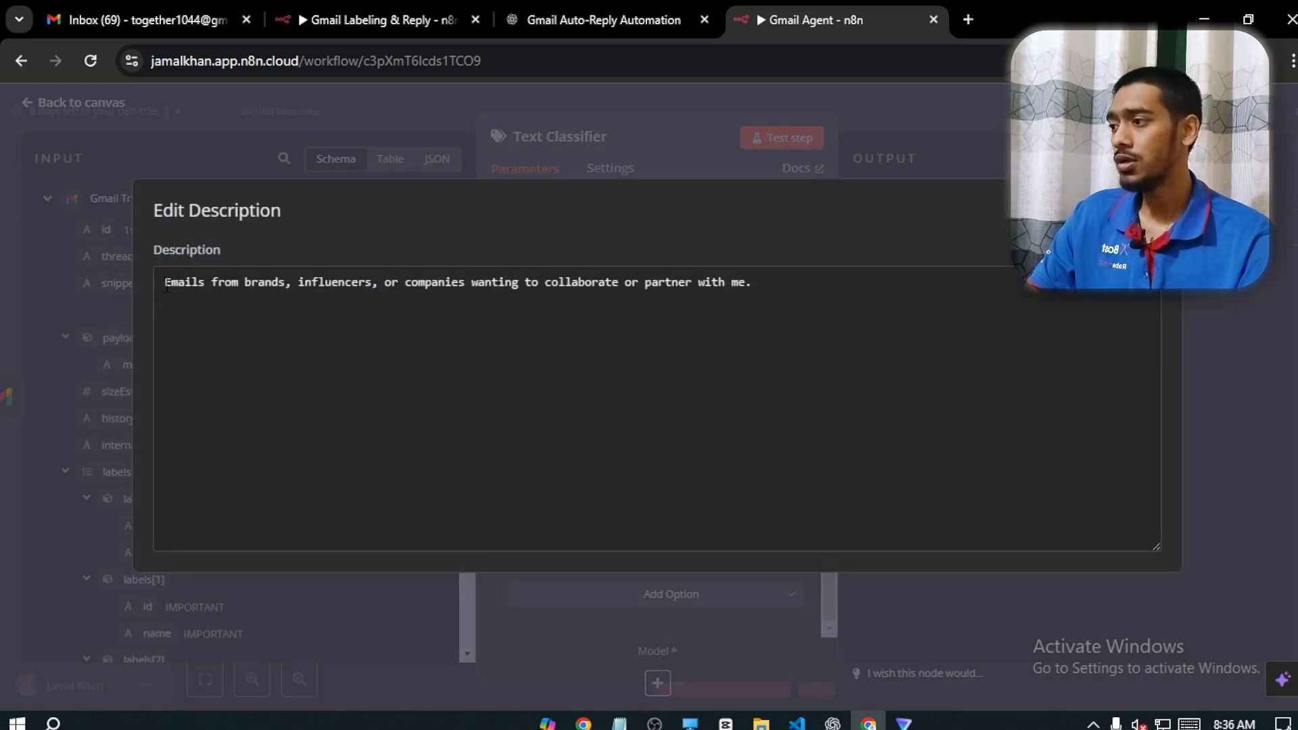
{"action": "left_click_drag", "start_coordinate": [167, 284], "coordinate": [424, 284]}
{"action": "left_click", "coordinate": [452, 282]}
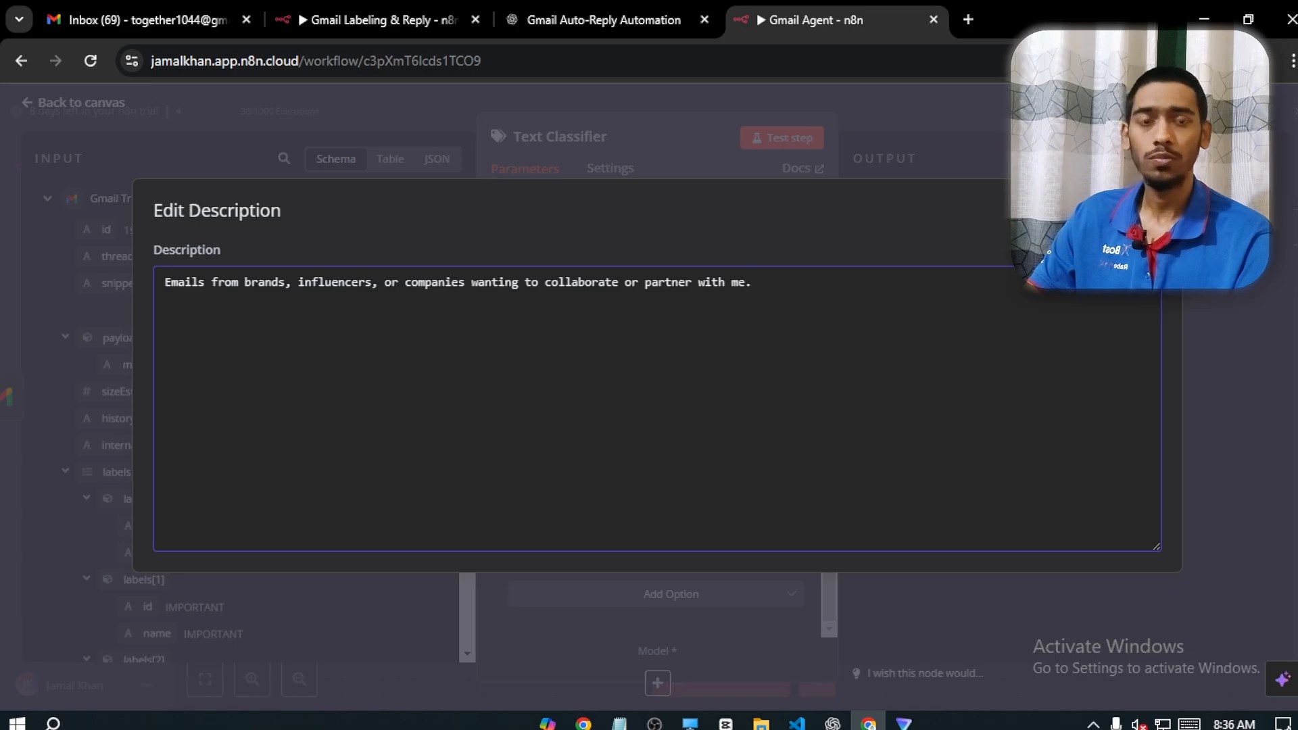
{"action": "left_click", "coordinate": [1161, 200]}
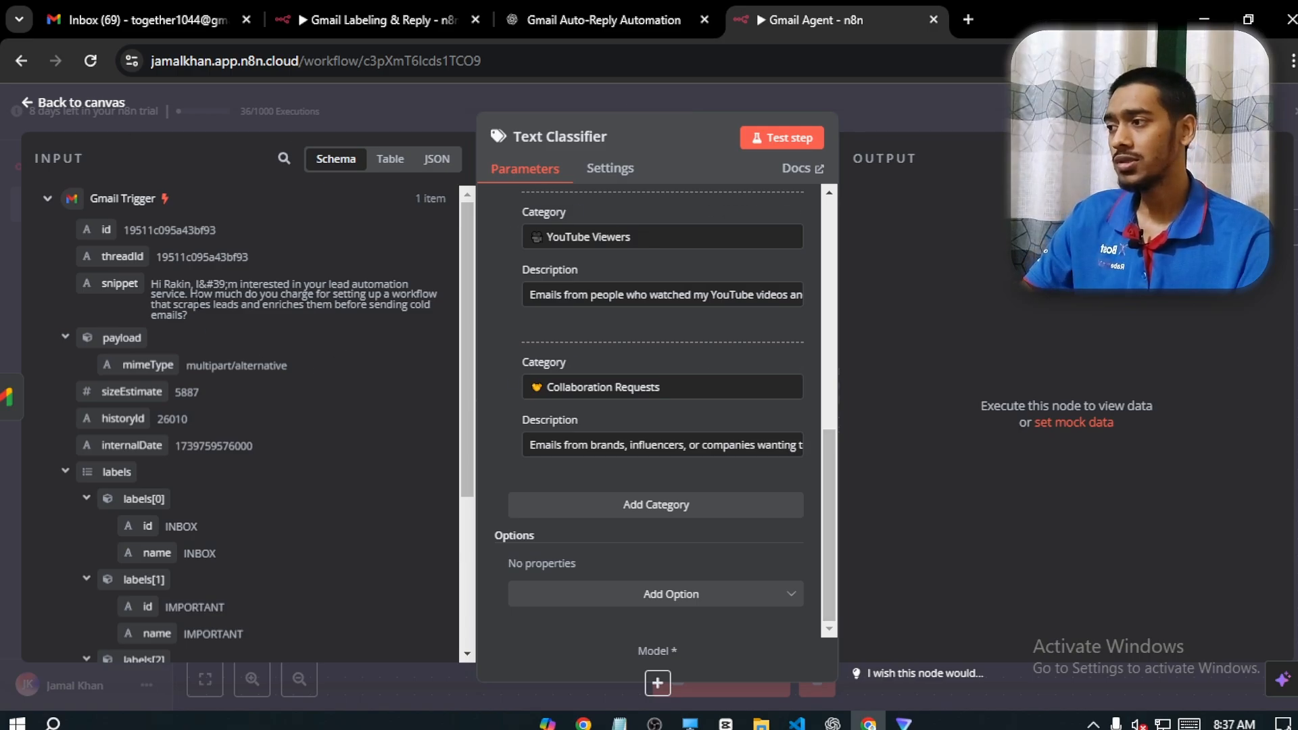
{"action": "left_click_drag", "start_coordinate": [151, 278], "coordinate": [189, 315]}
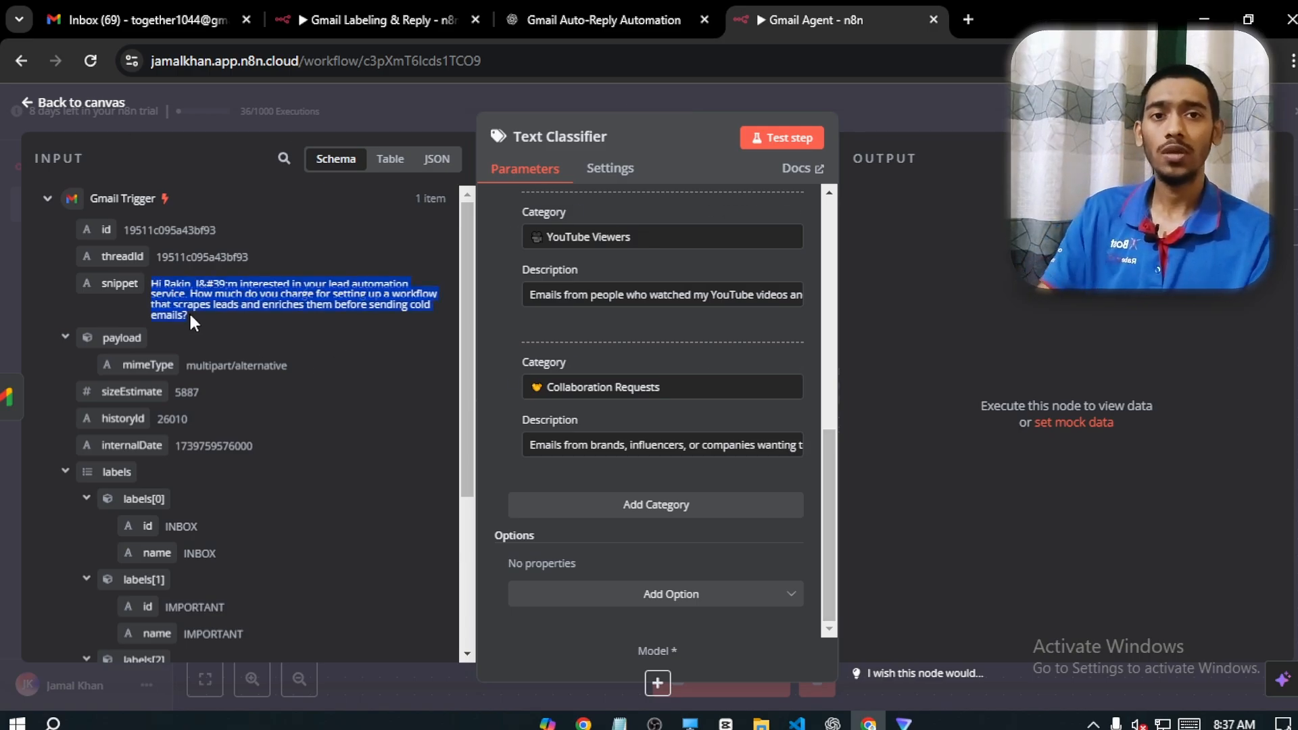
Return to the workflow canvas and attach an OpenRouter Chat Model to the Text Classifier's model input
{"action": "left_click", "coordinate": [41, 103]}
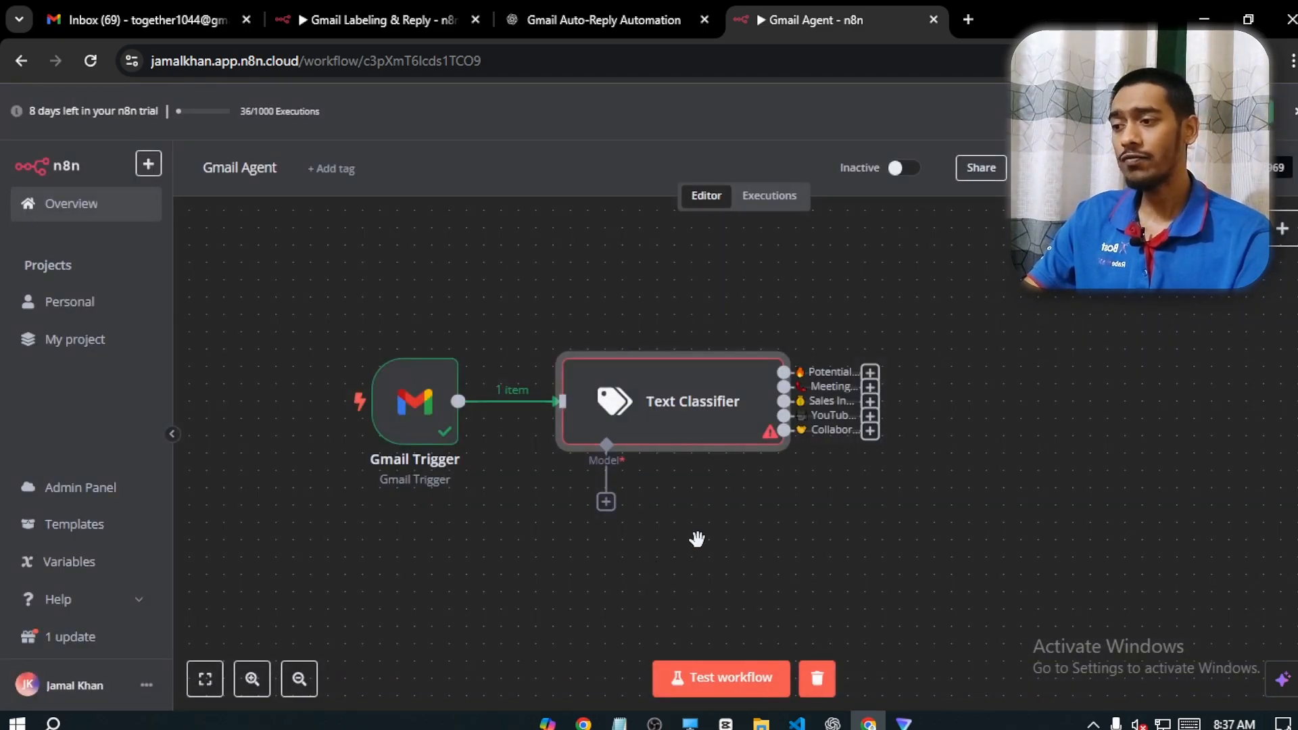
{"action": "left_click_drag", "start_coordinate": [696, 539], "coordinate": [665, 468]}
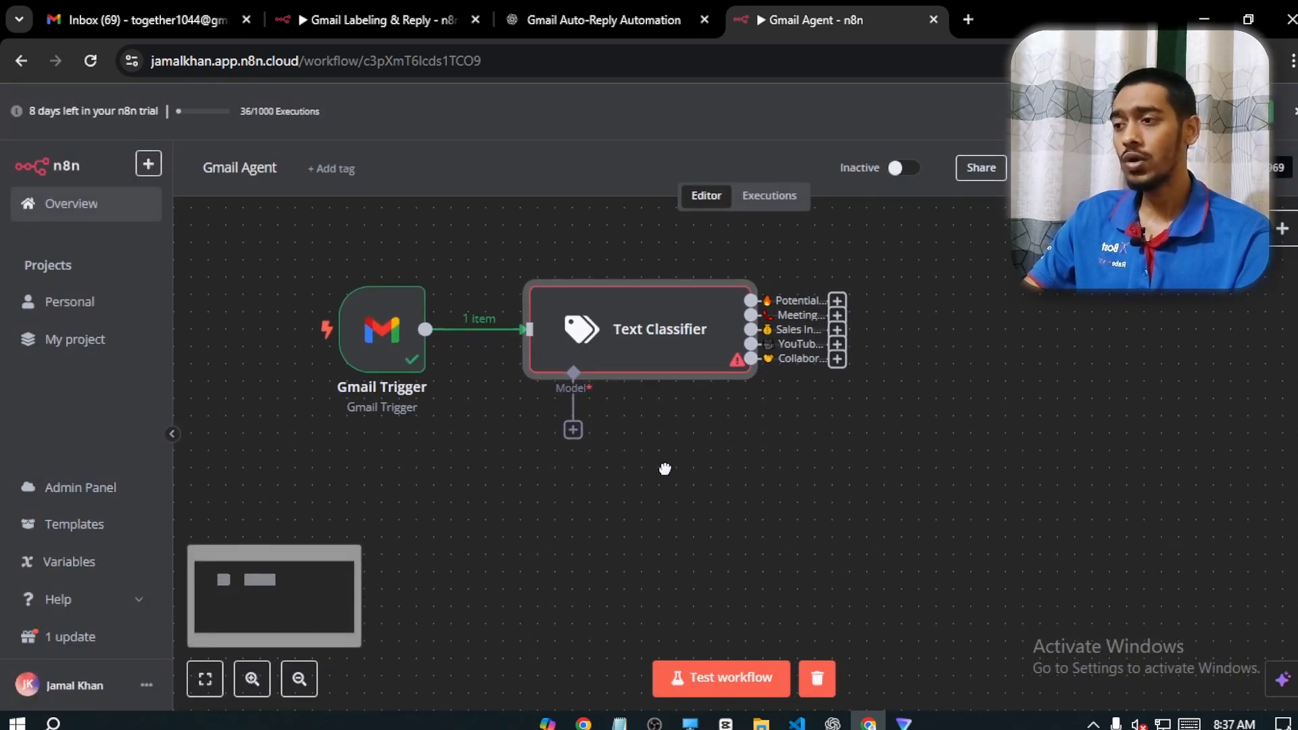
{"action": "left_click", "coordinate": [571, 436]}
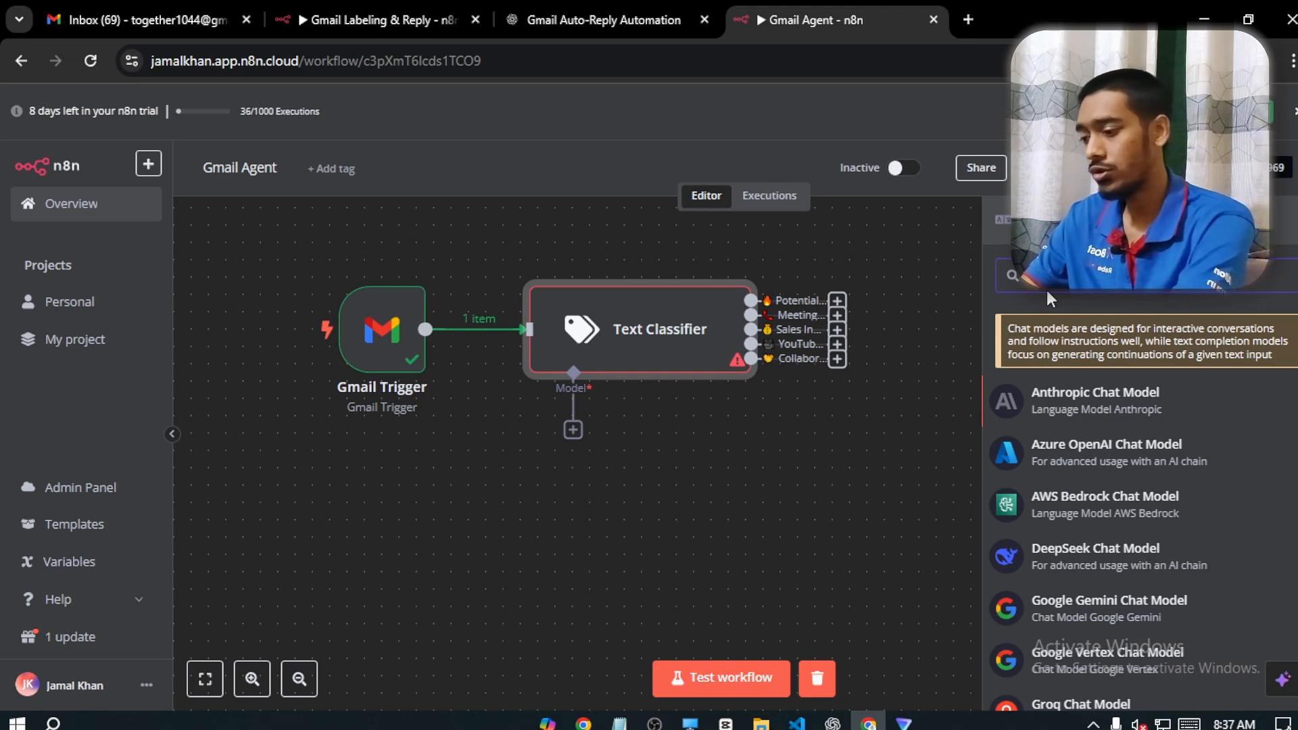
{"action": "type", "text": "open"}
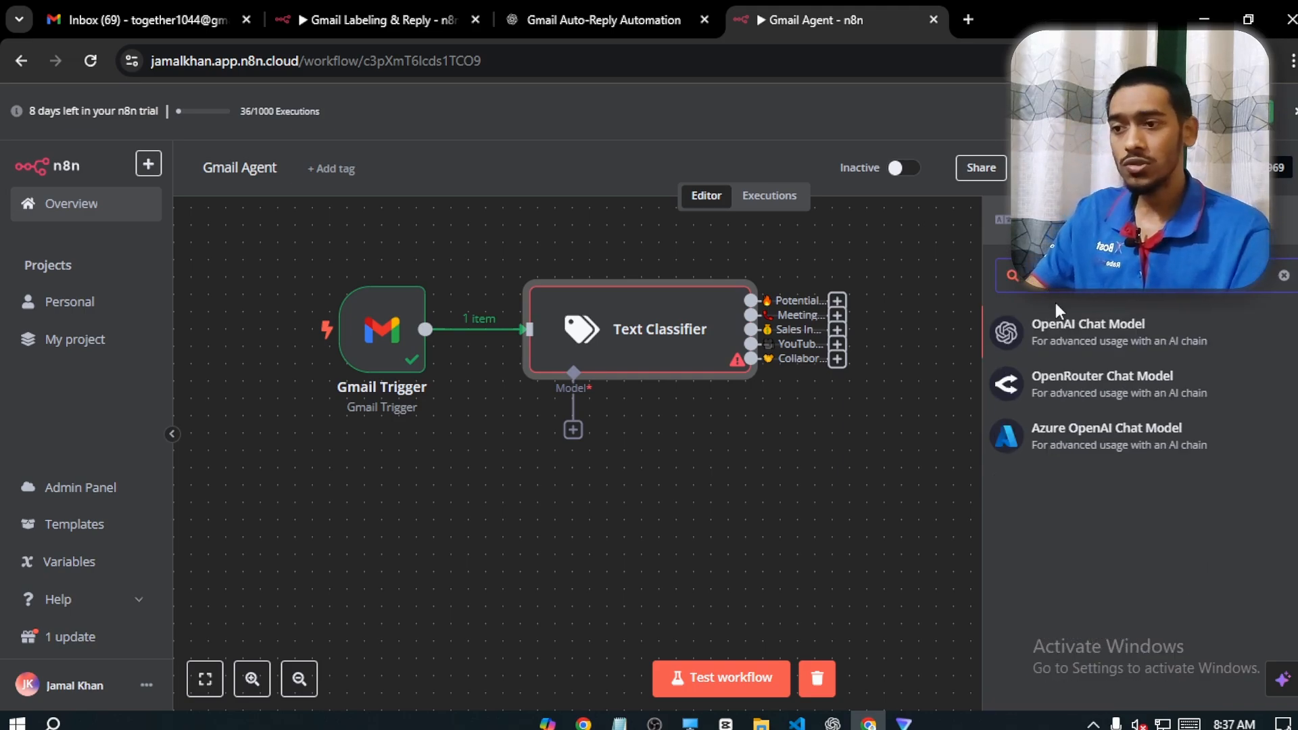
{"action": "left_click", "coordinate": [1134, 382]}
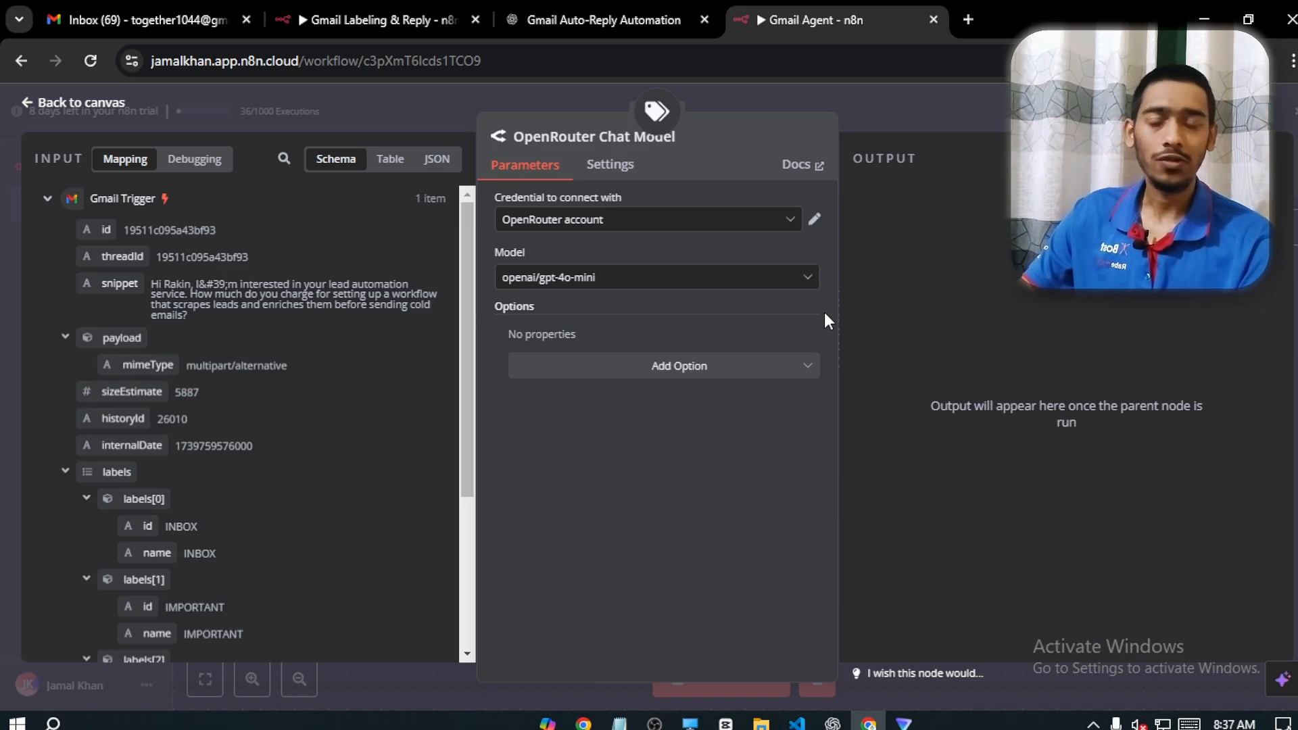
Set the OpenRouter Chat Model's model to google/gemini-2.0-flash-exp:free and return to the workflow canvas
{"action": "left_click", "coordinate": [578, 280]}
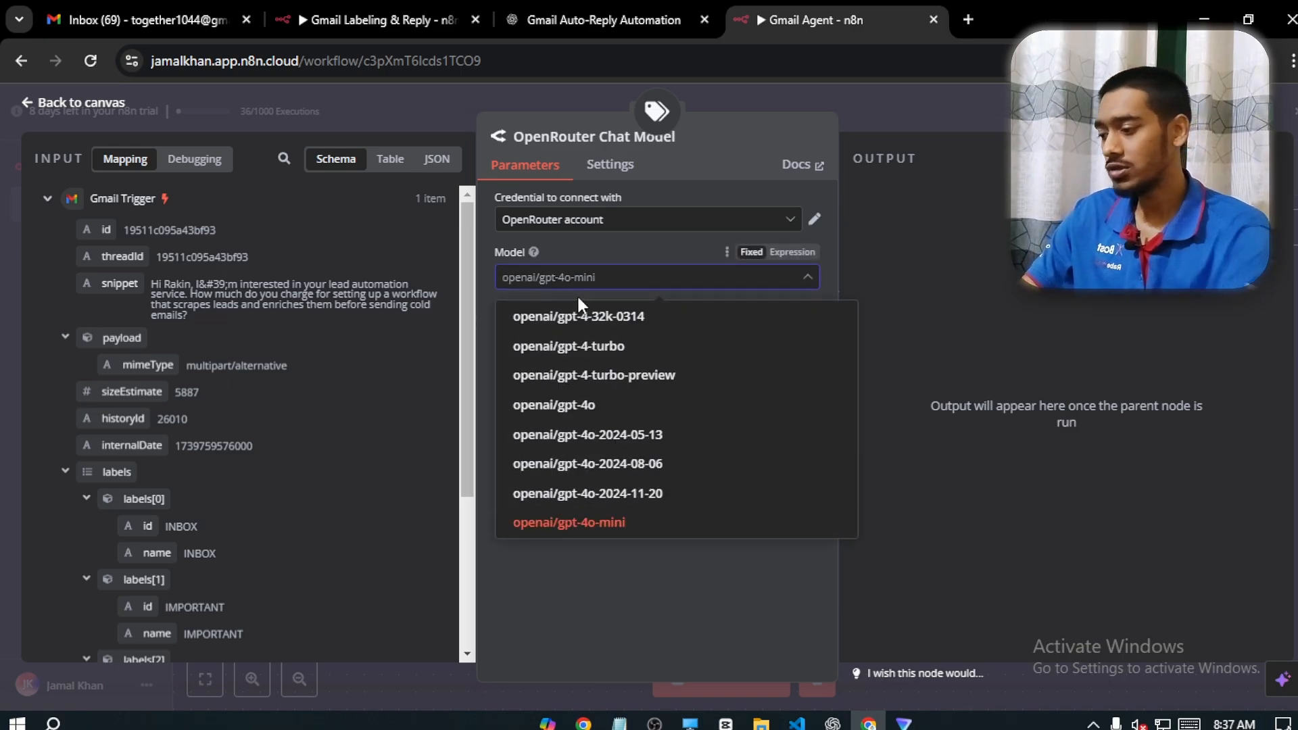
{"action": "type", "text": "free"}
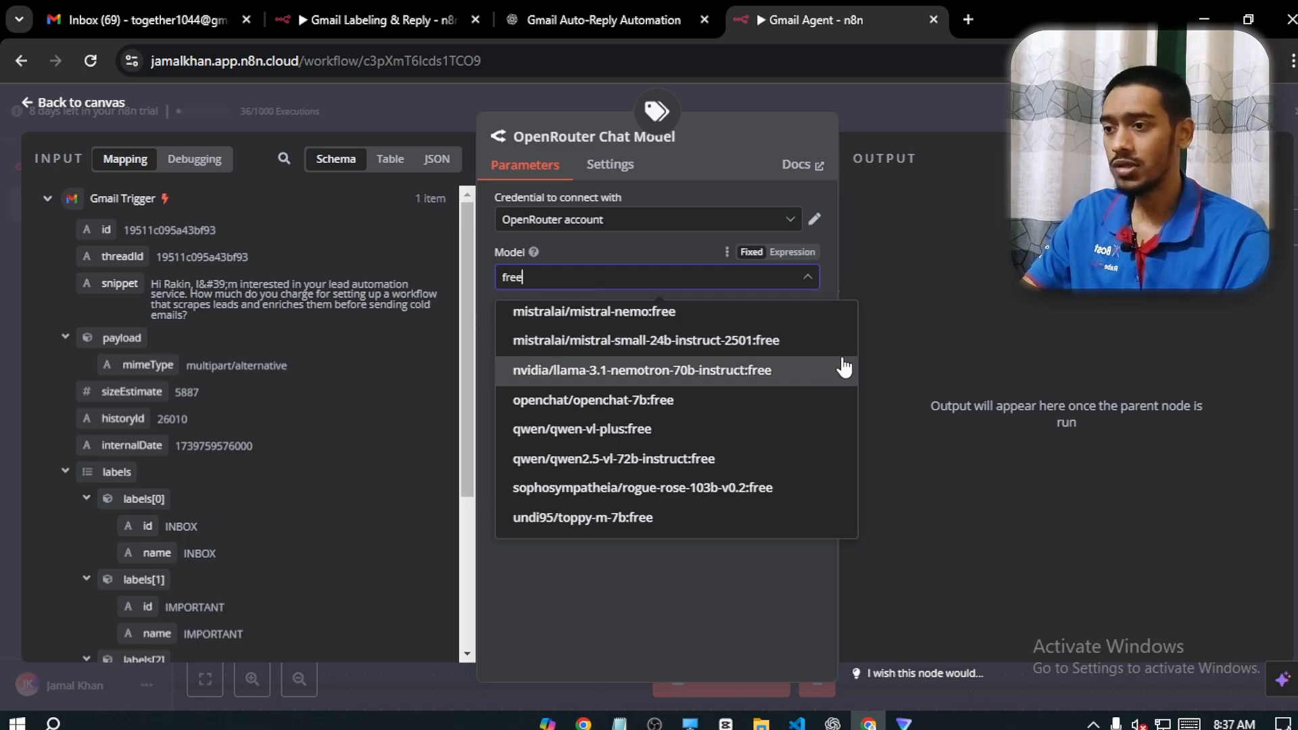
{"action": "scroll", "coordinate": [747, 490], "scroll_direction": "up", "scroll_amount": 5}
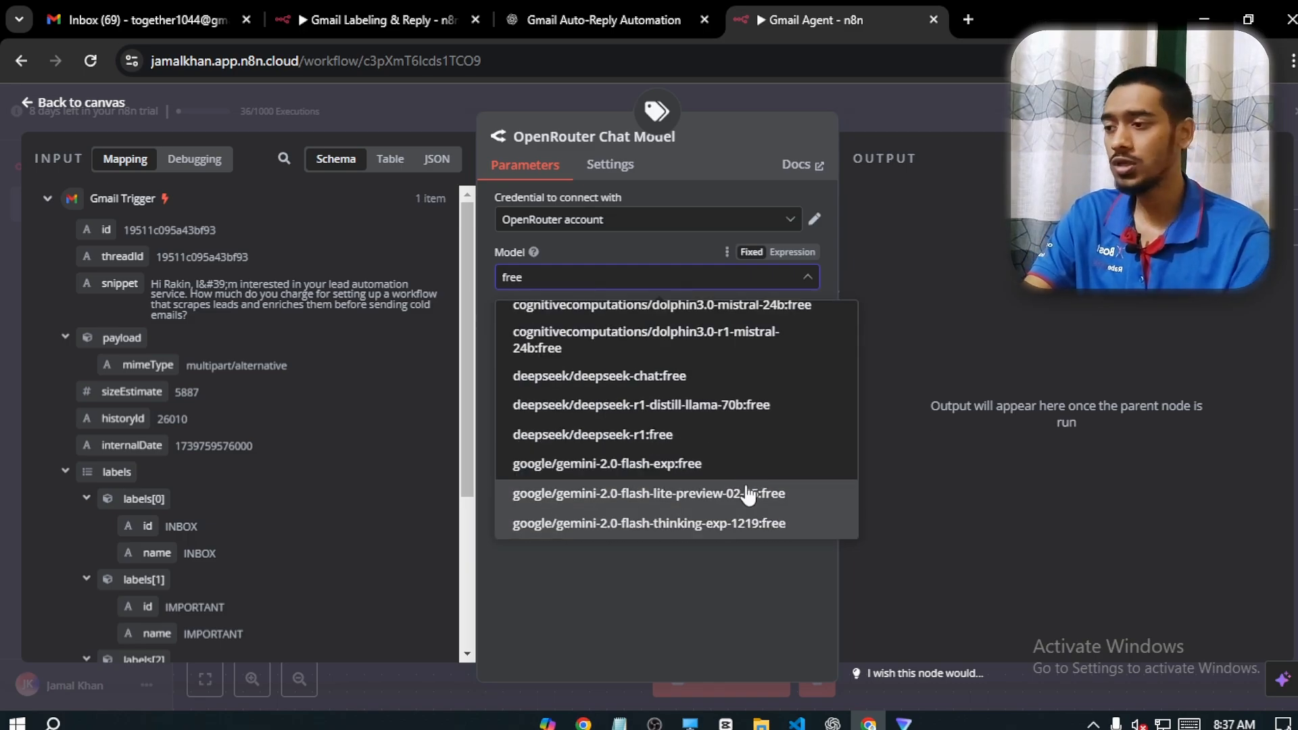
{"action": "scroll", "coordinate": [747, 494], "scroll_direction": "down", "scroll_amount": 1}
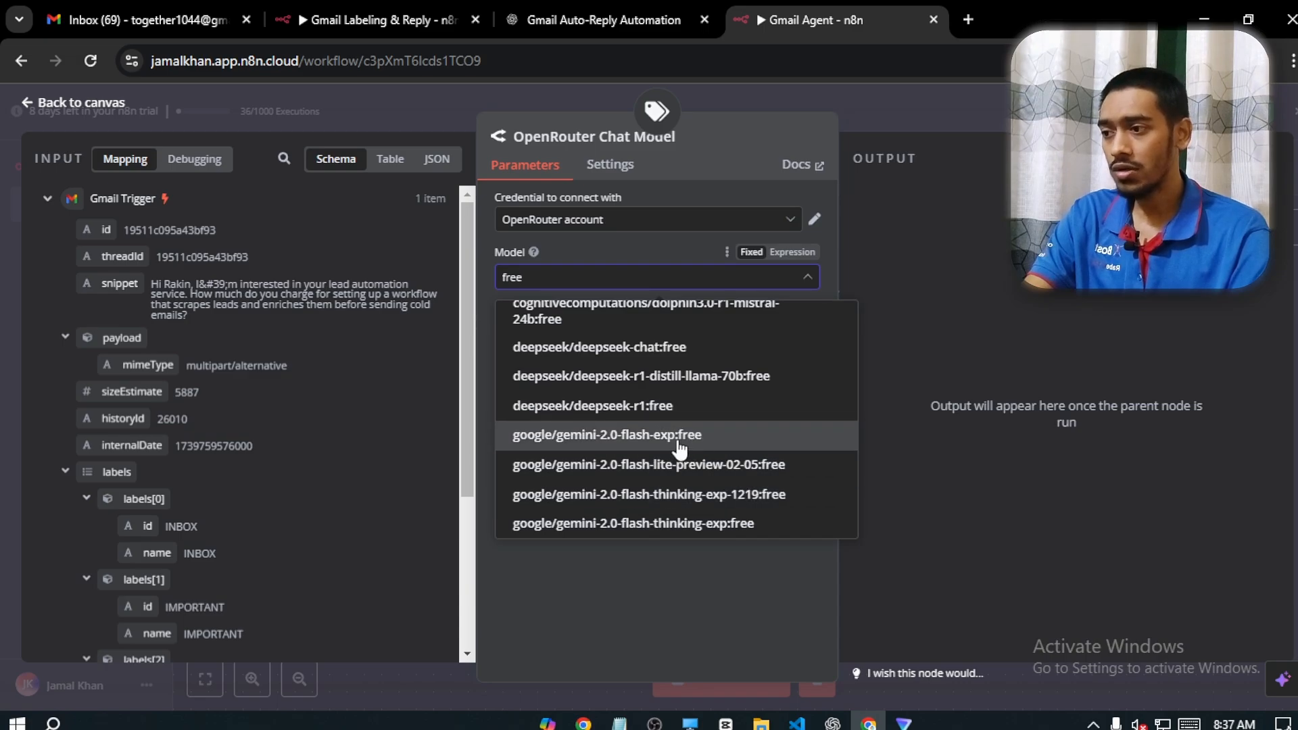
{"action": "left_click", "coordinate": [659, 444]}
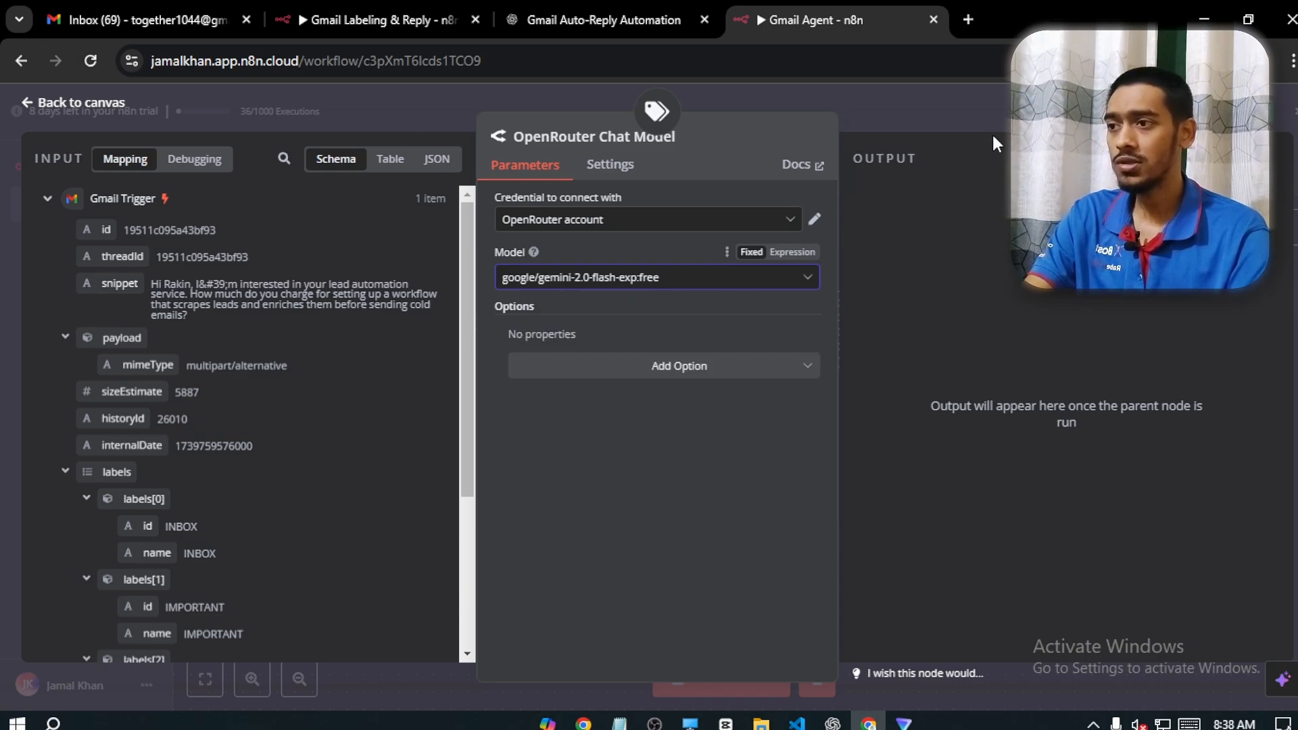
{"action": "left_click", "coordinate": [118, 101]}
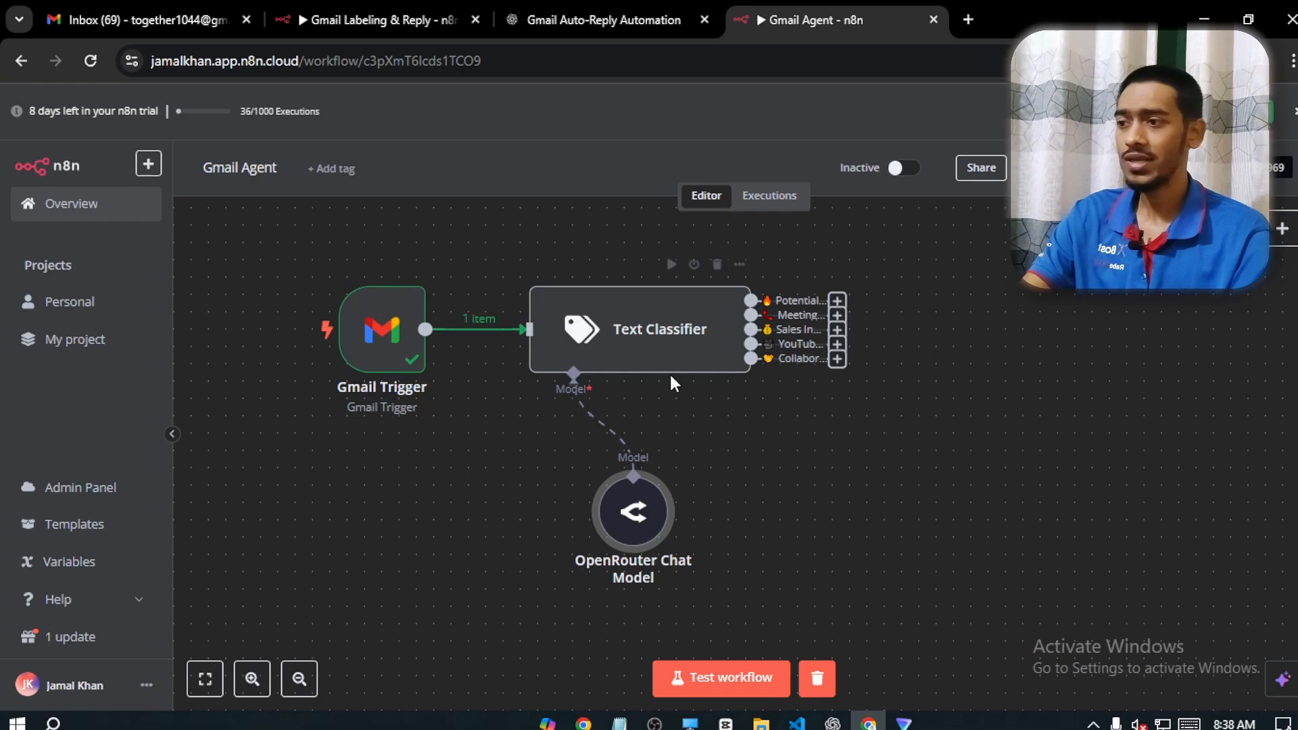
Run the Text Classifier node and review the pricing question in the incoming message's snippet
{"action": "left_click", "coordinate": [671, 263]}
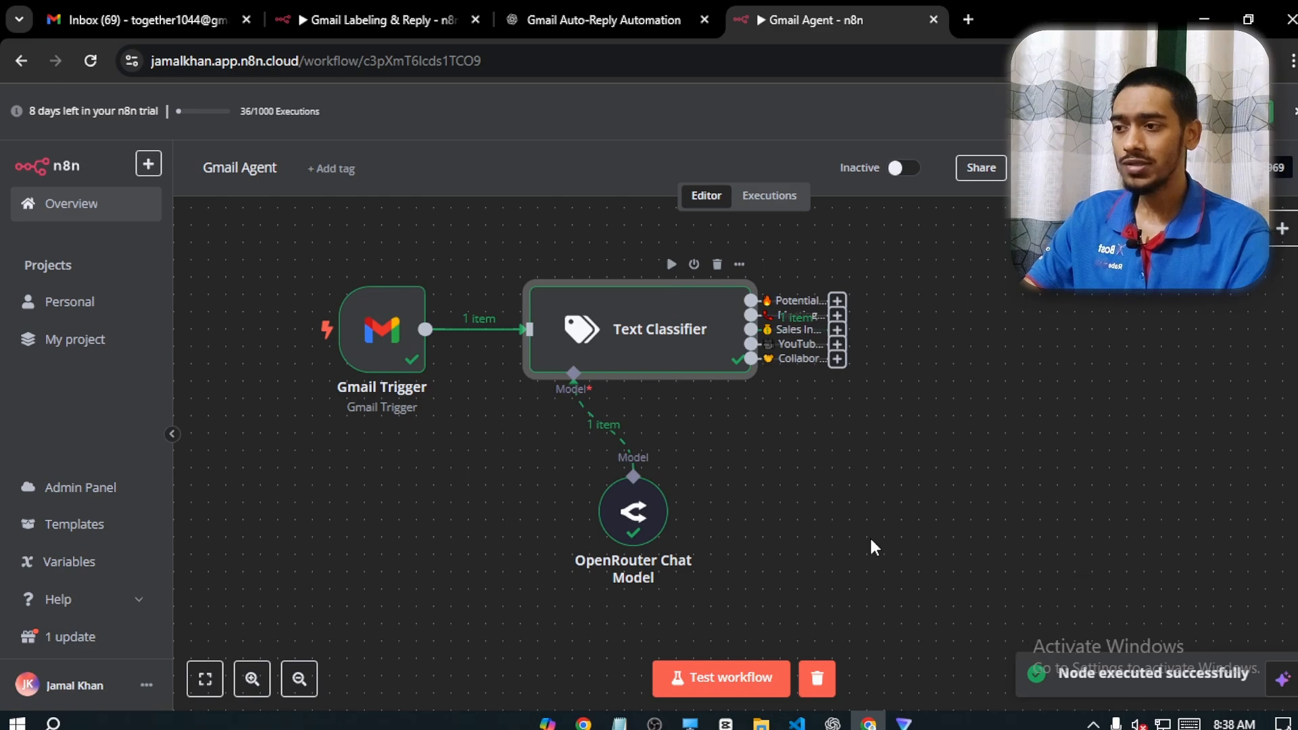
{"action": "double_click", "coordinate": [659, 338]}
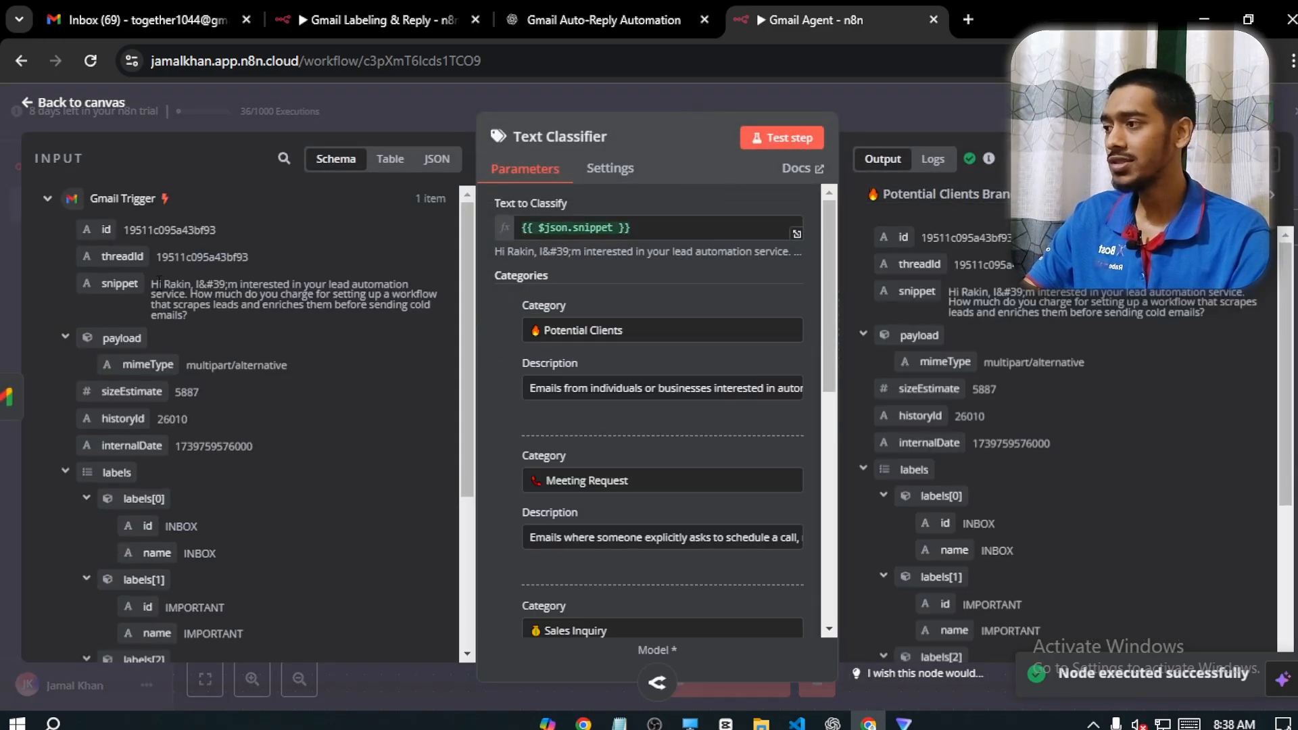
{"action": "left_click", "coordinate": [304, 309]}
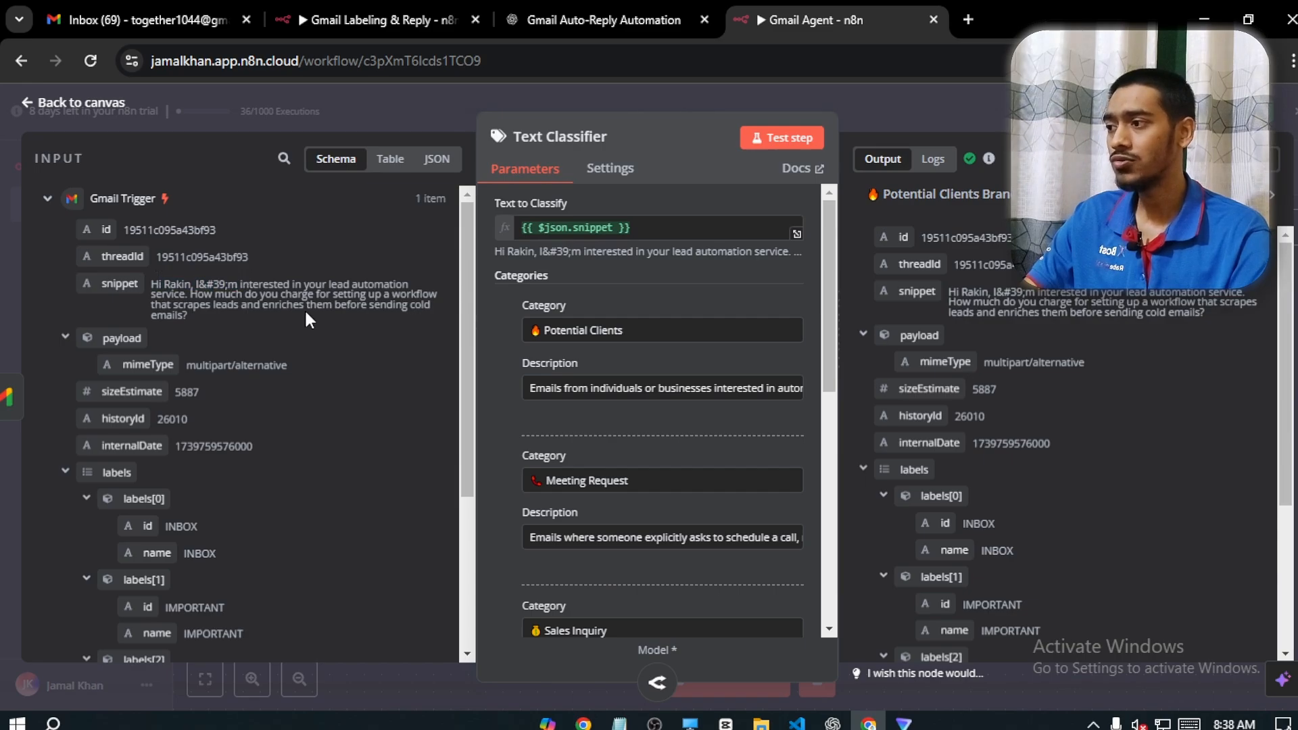
{"action": "left_click_drag", "start_coordinate": [190, 294], "coordinate": [309, 305]}
{"action": "left_click_drag", "start_coordinate": [390, 304], "coordinate": [388, 318]}
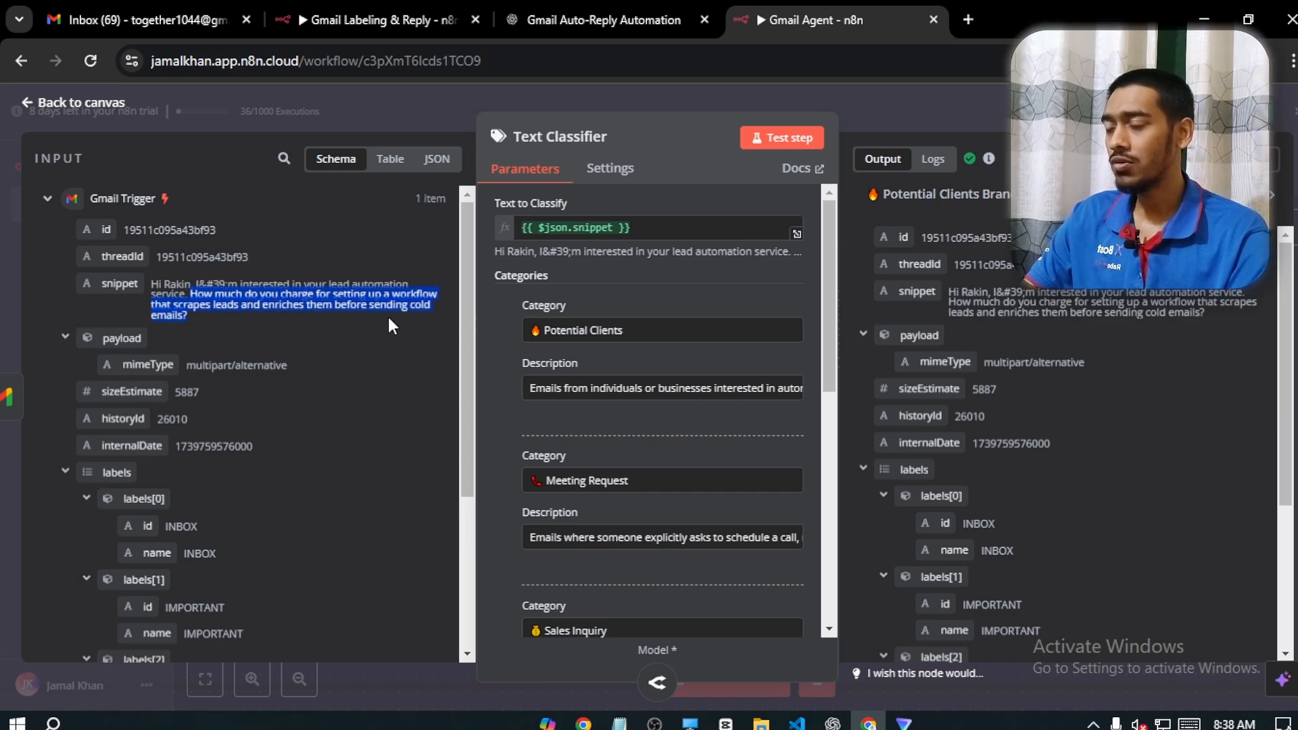
{"action": "left_click", "coordinate": [375, 334]}
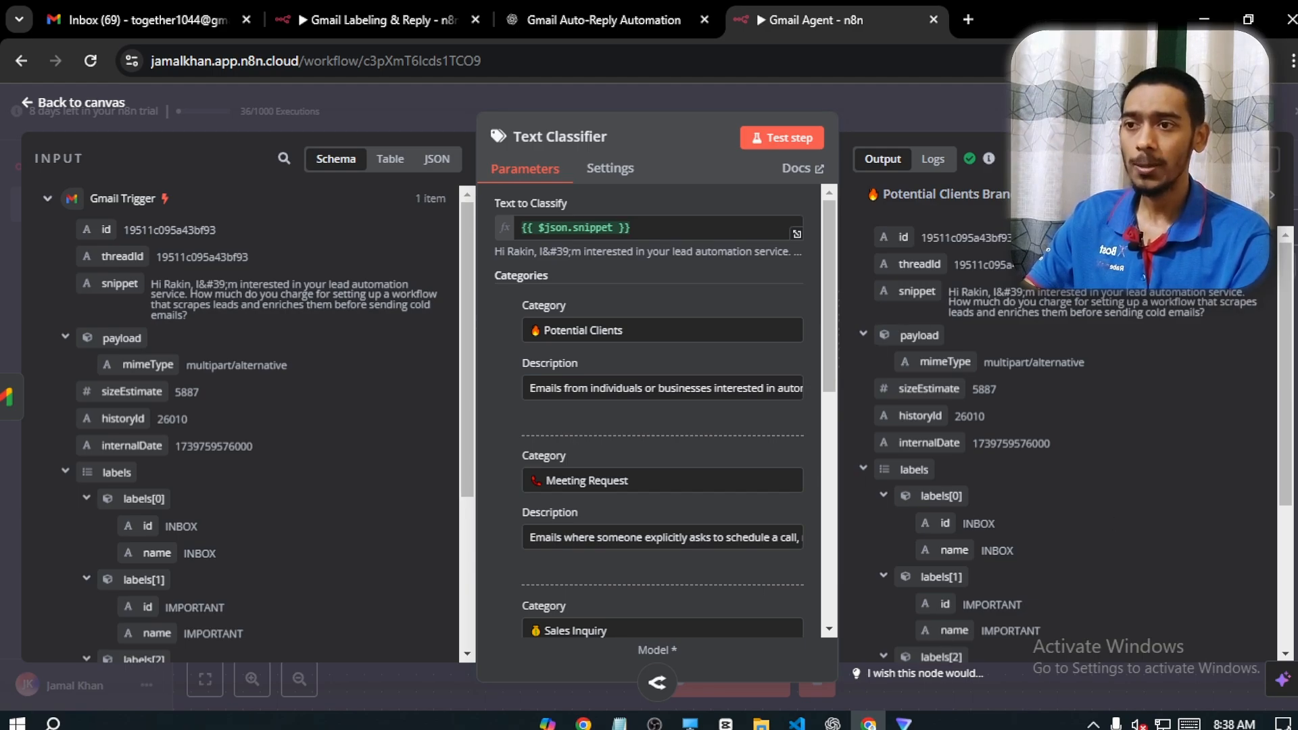
Check the Text Classifier's output branches through to Sales Inquiry and return to the canvas
{"action": "left_click", "coordinate": [1254, 159]}
{"action": "left_click", "coordinate": [1208, 158]}
{"action": "left_click", "coordinate": [1272, 195]}
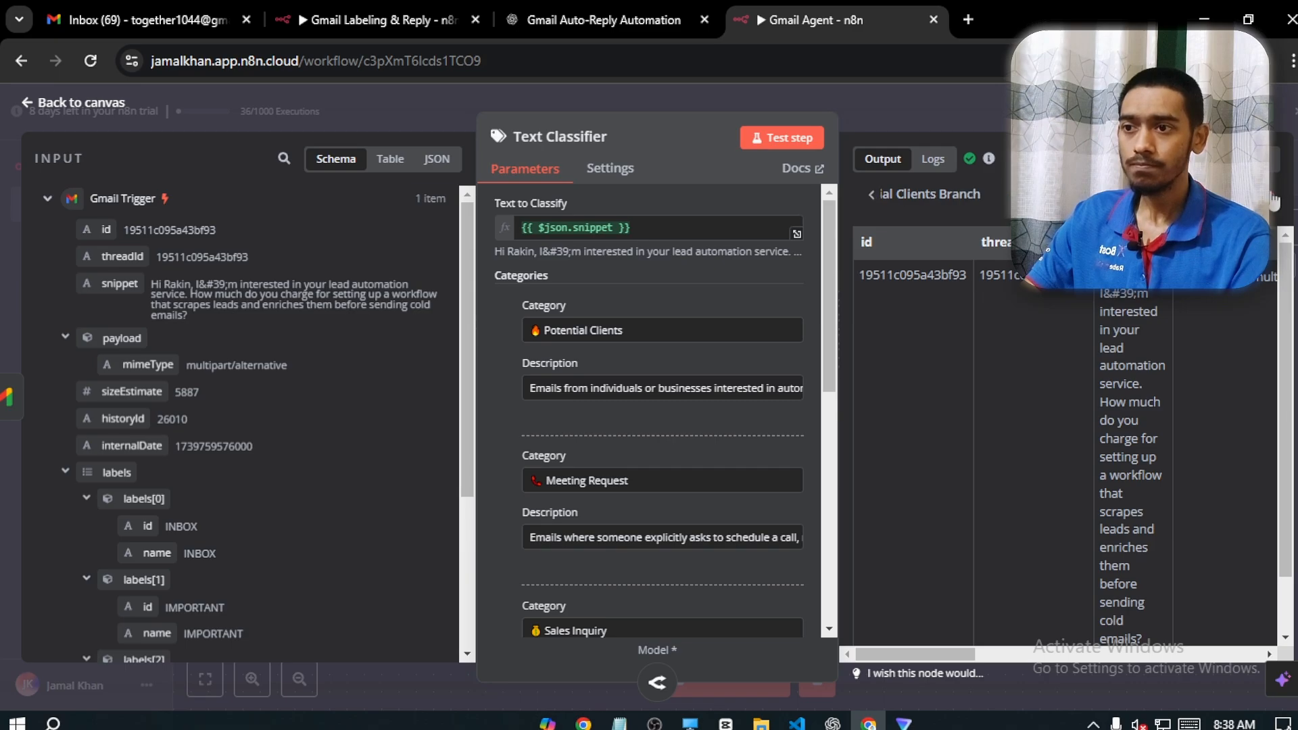
{"action": "left_click", "coordinate": [1273, 197]}
{"action": "left_click", "coordinate": [1272, 196]}
{"action": "left_click", "coordinate": [1273, 197]}
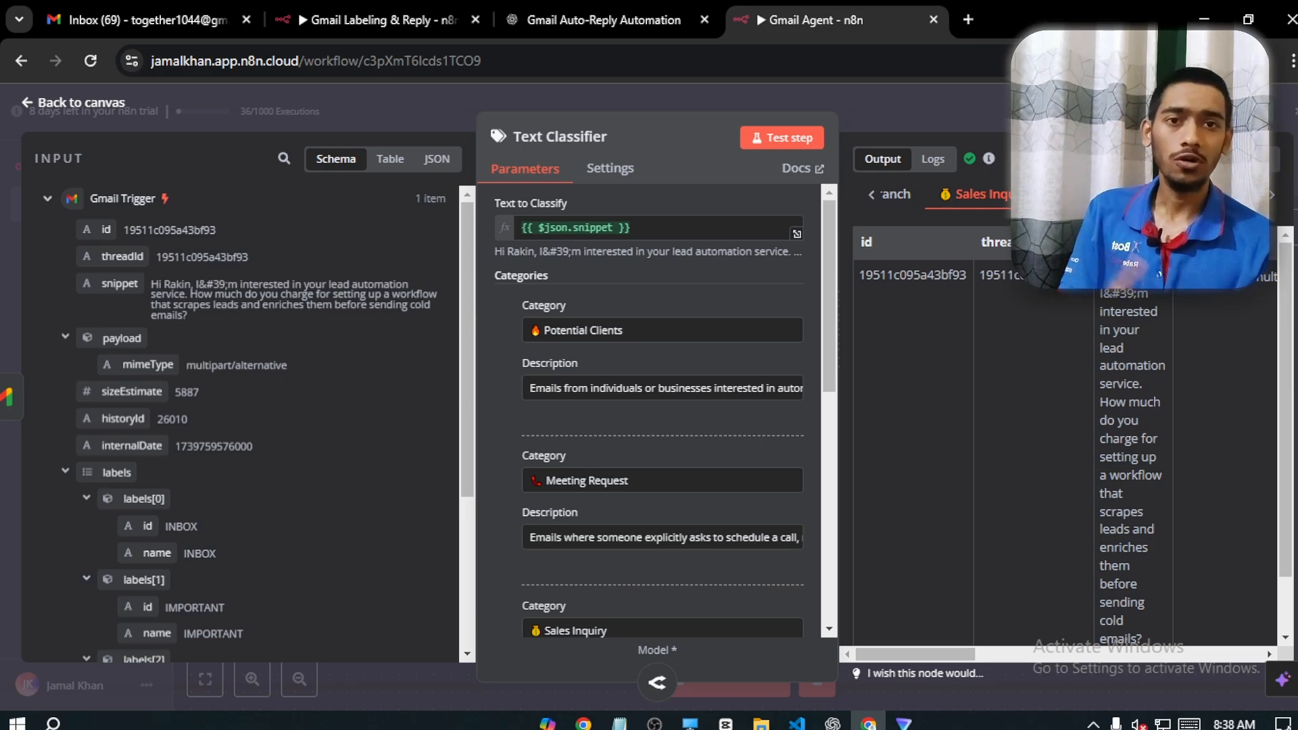
{"action": "left_click", "coordinate": [81, 103]}
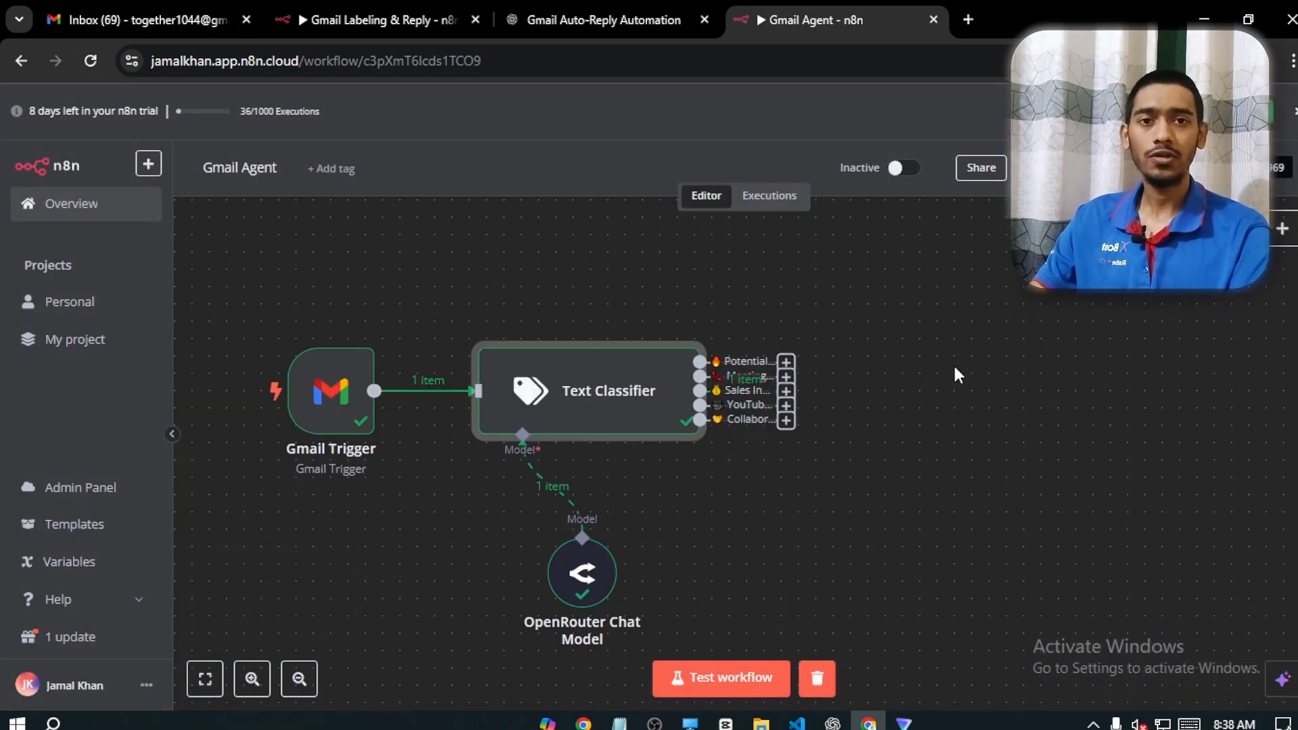
Add a Gmail node with the Add label to message action beside the Text Classifier and return to the canvas
{"action": "left_click_drag", "start_coordinate": [962, 321], "coordinate": [875, 371]}
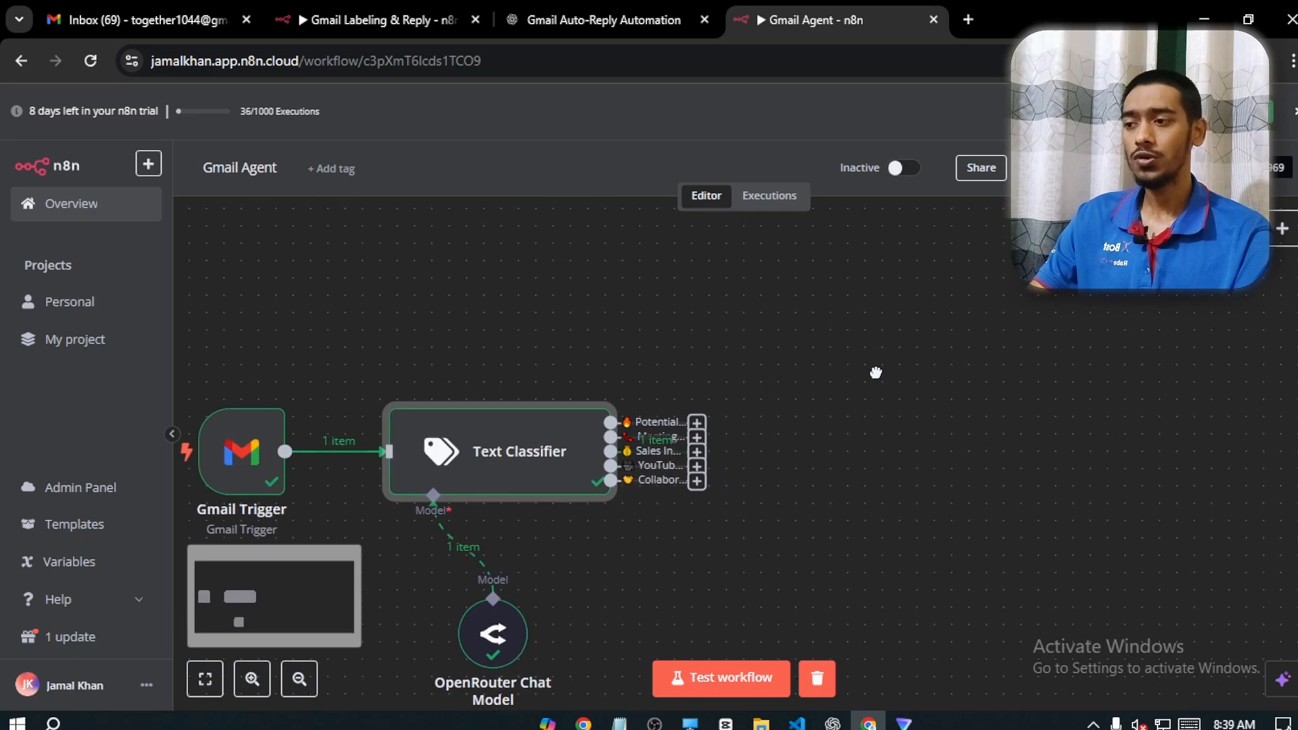
{"action": "right_click", "coordinate": [837, 287]}
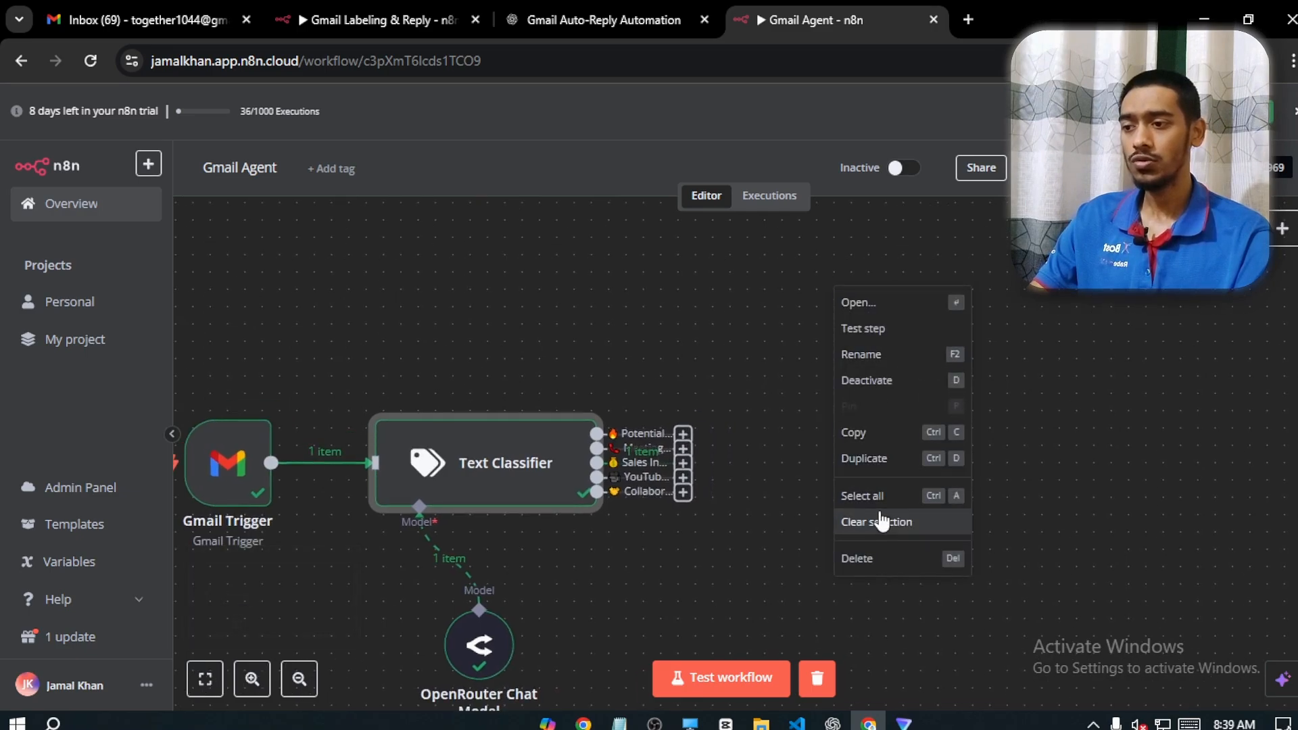
{"action": "left_click", "coordinate": [784, 325]}
{"action": "scroll", "coordinate": [782, 318], "scroll_direction": "up", "scroll_amount": 5}
{"action": "right_click", "coordinate": [786, 337]}
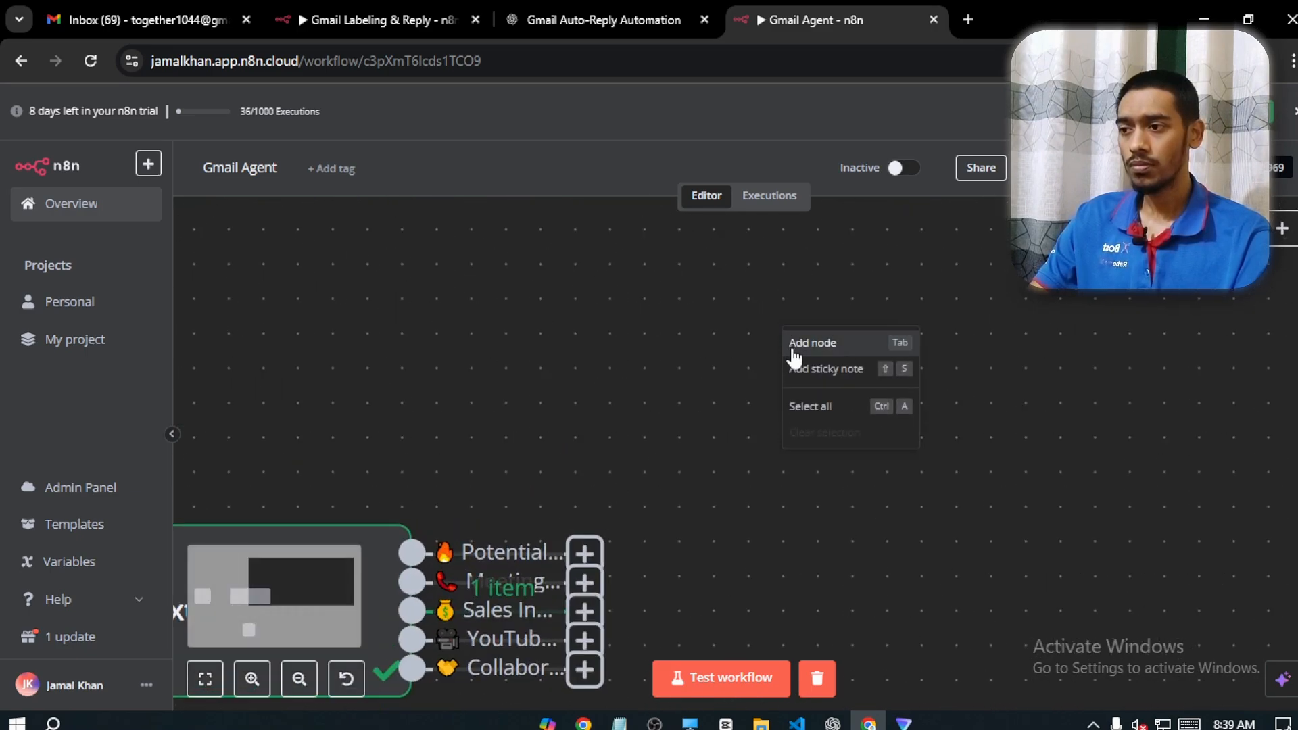
{"action": "left_click", "coordinate": [797, 342]}
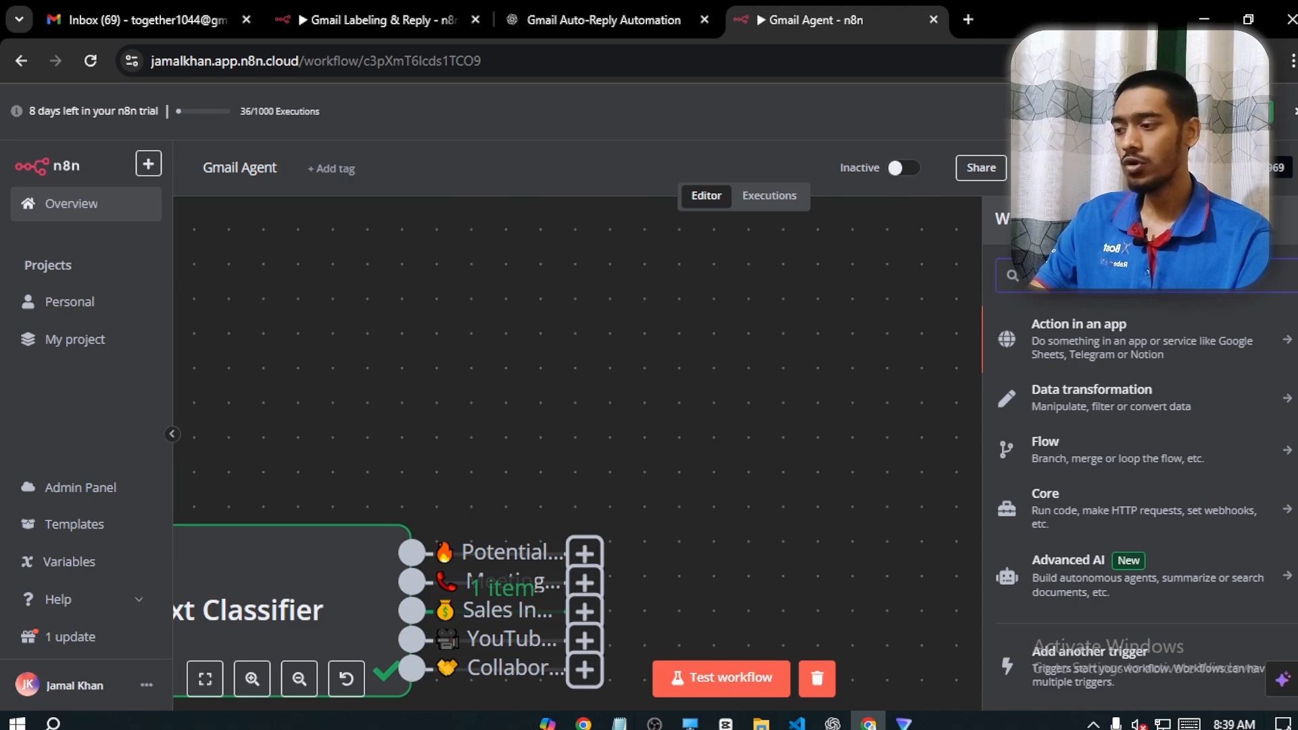
{"action": "type", "text": "gma"}
{"action": "left_click", "coordinate": [1035, 342]}
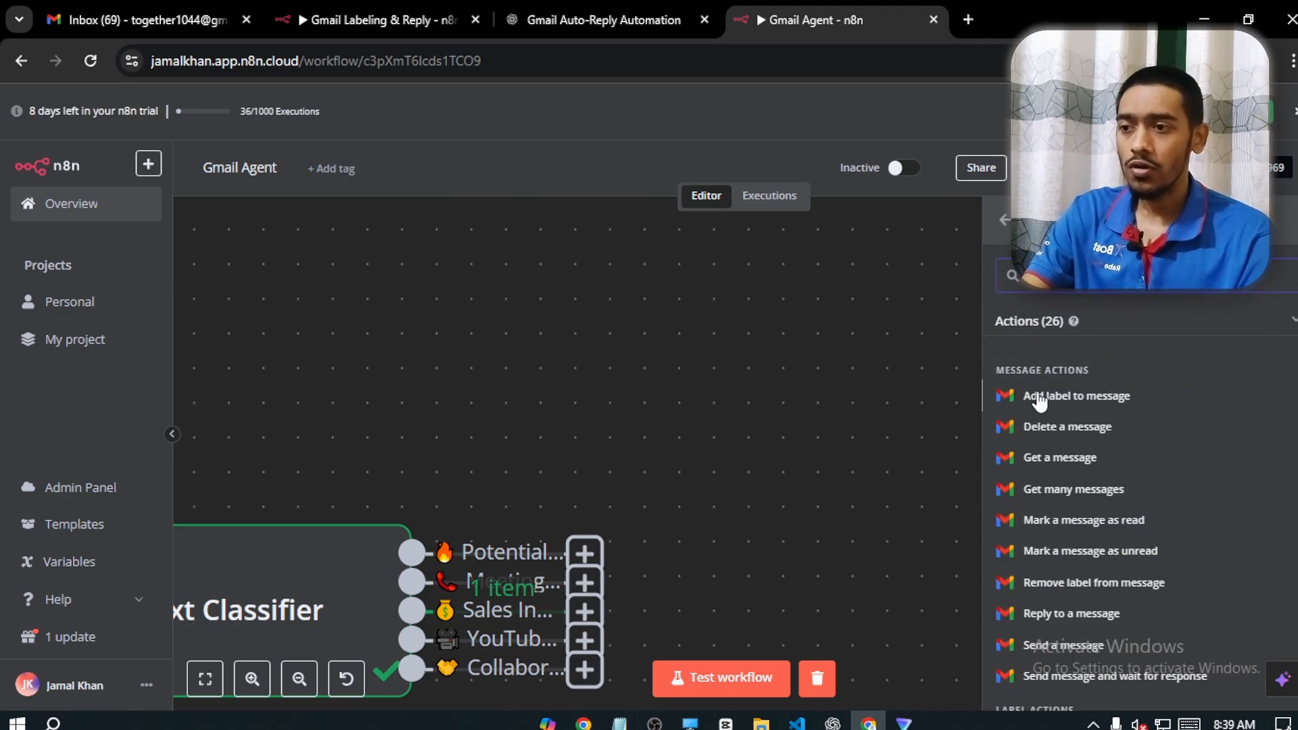
{"action": "left_click", "coordinate": [1084, 399]}
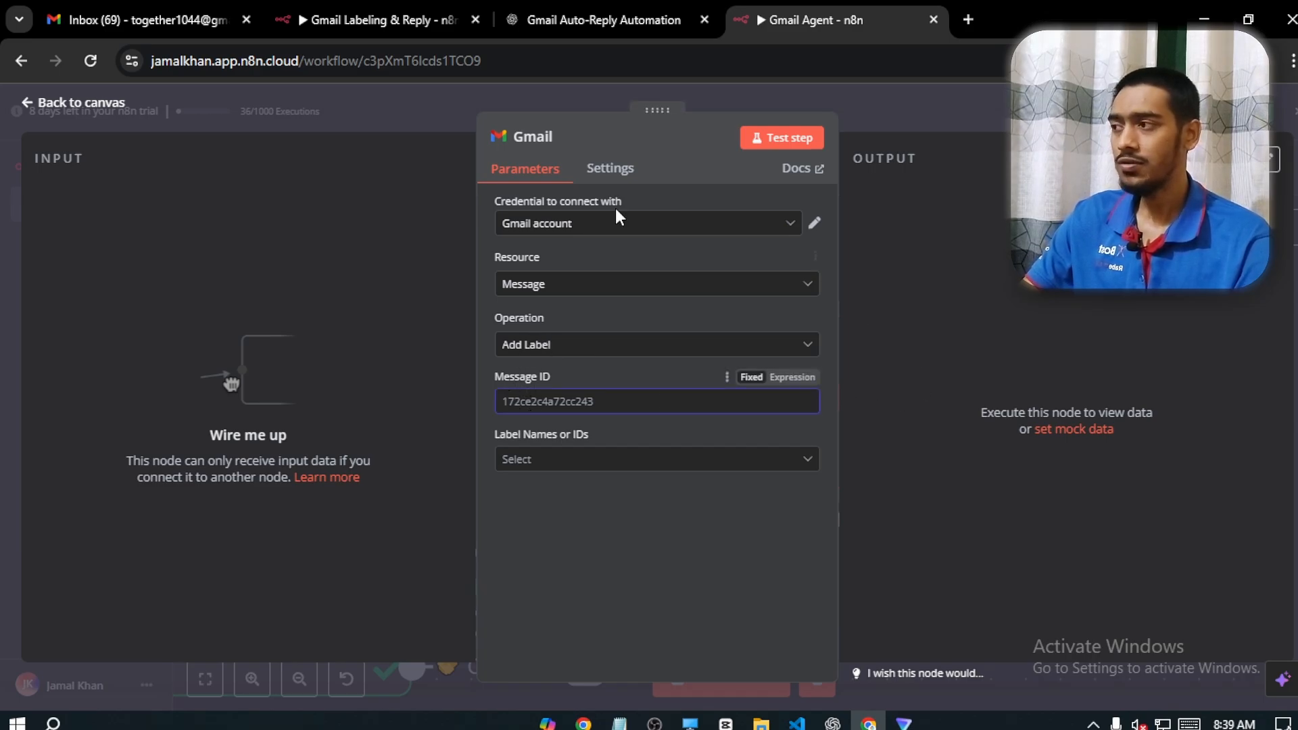
{"action": "left_click", "coordinate": [98, 102]}
Connect the Text Classifier's Meeting Request output to the Gmail node and map the incoming id field to its Message ID
{"action": "left_click_drag", "start_coordinate": [619, 390], "coordinate": [637, 246]}
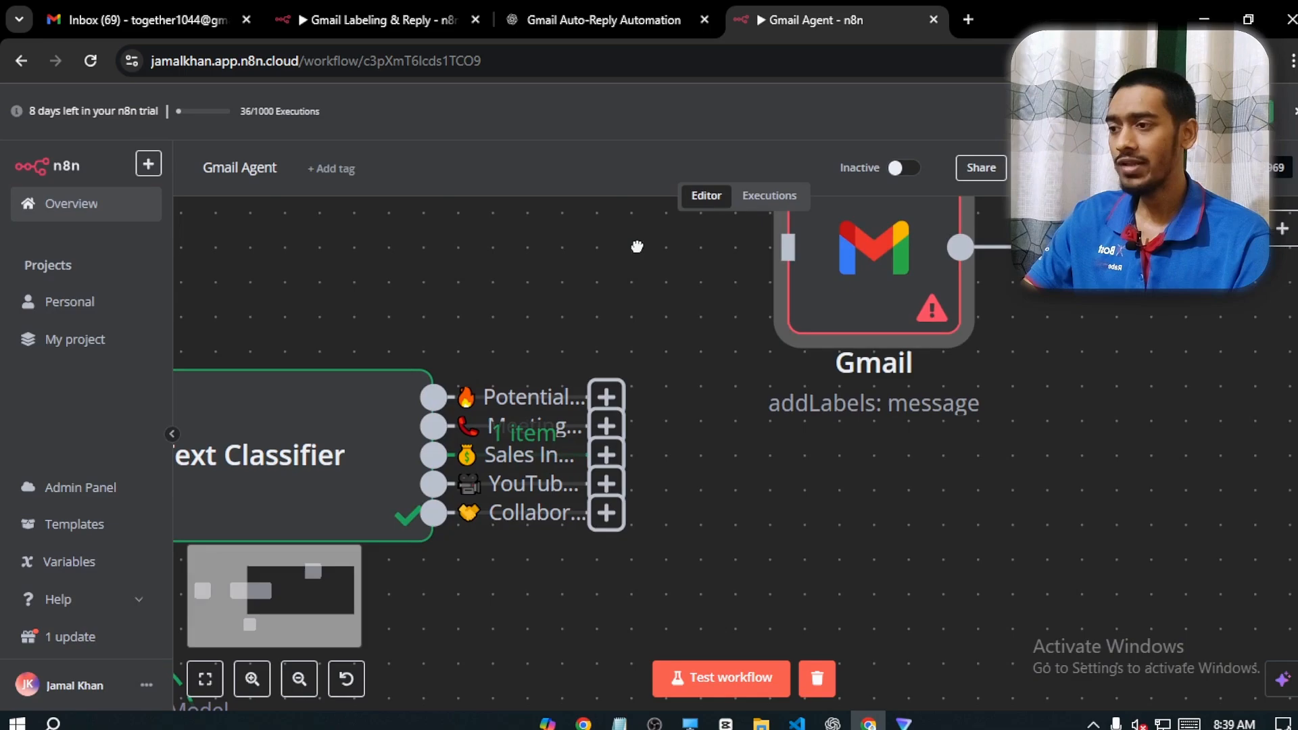
{"action": "left_click_drag", "start_coordinate": [606, 430], "coordinate": [771, 252]}
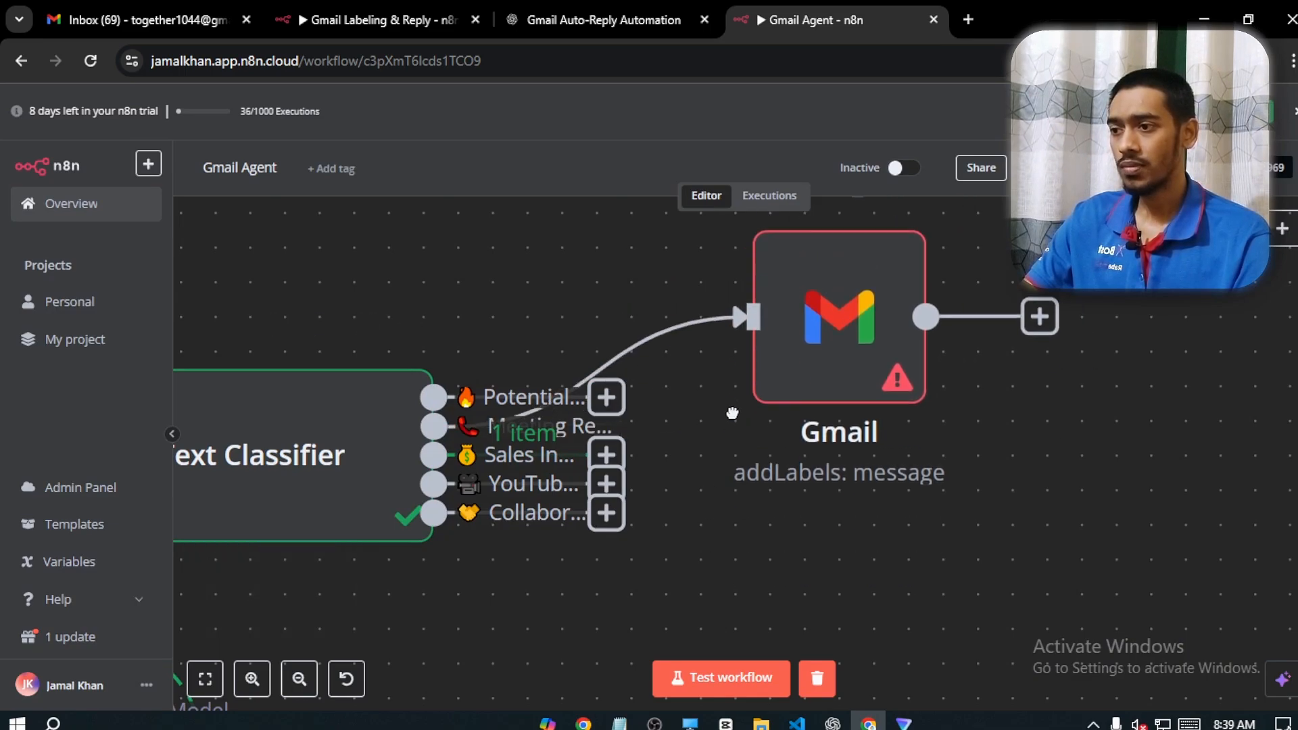
{"action": "double_click", "coordinate": [851, 304]}
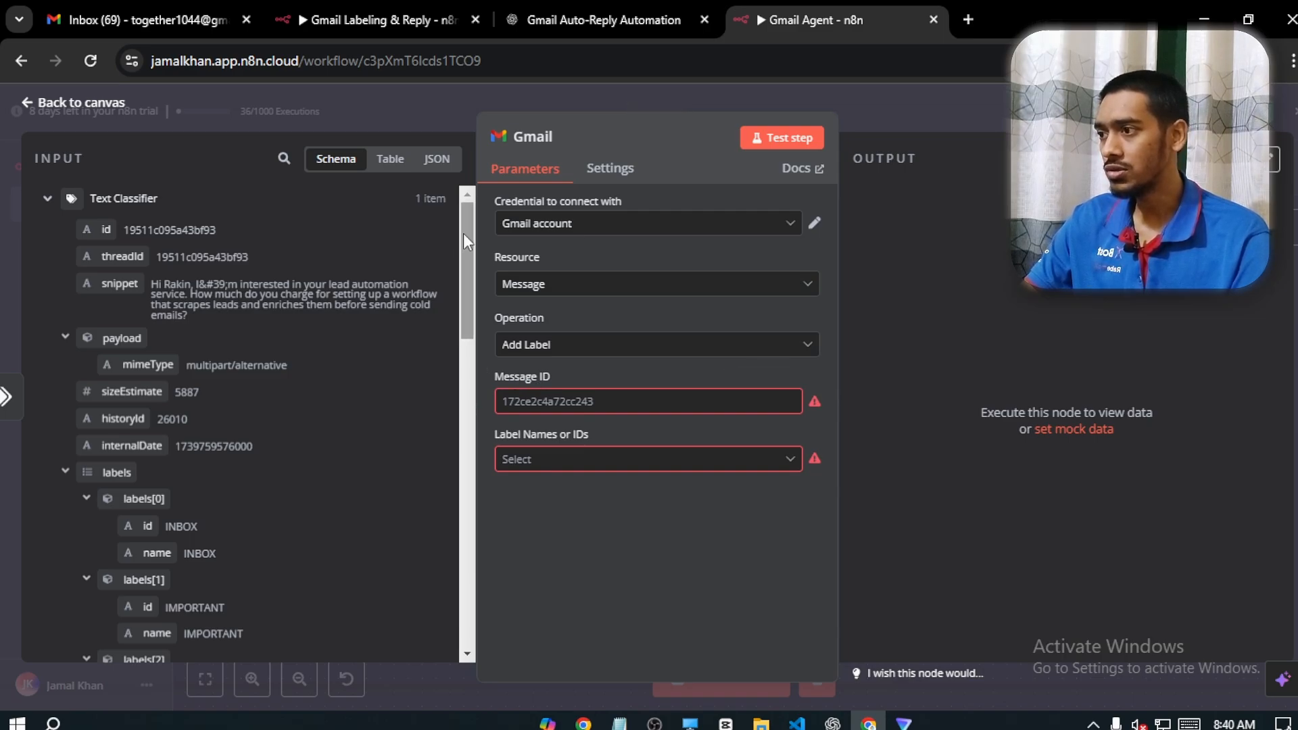
{"action": "left_click_drag", "start_coordinate": [464, 233], "coordinate": [466, 190]}
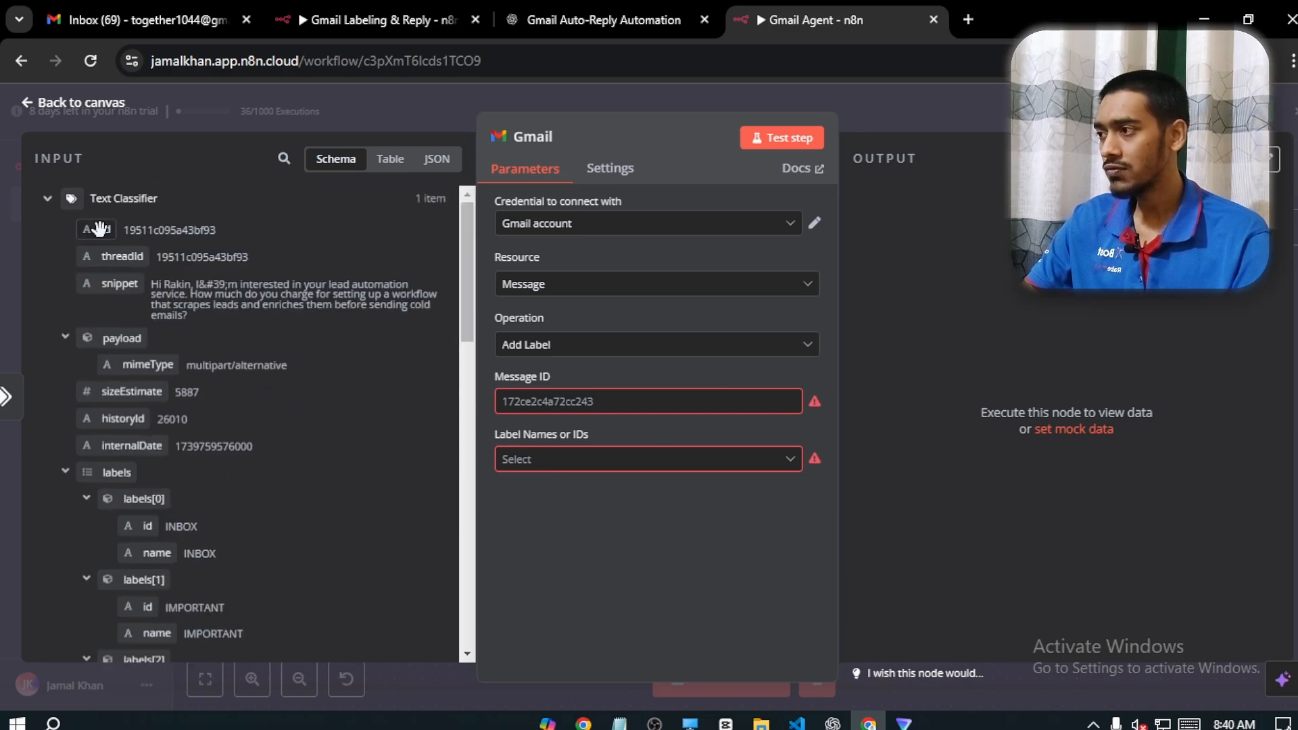
{"action": "left_click_drag", "start_coordinate": [100, 230], "coordinate": [548, 403]}
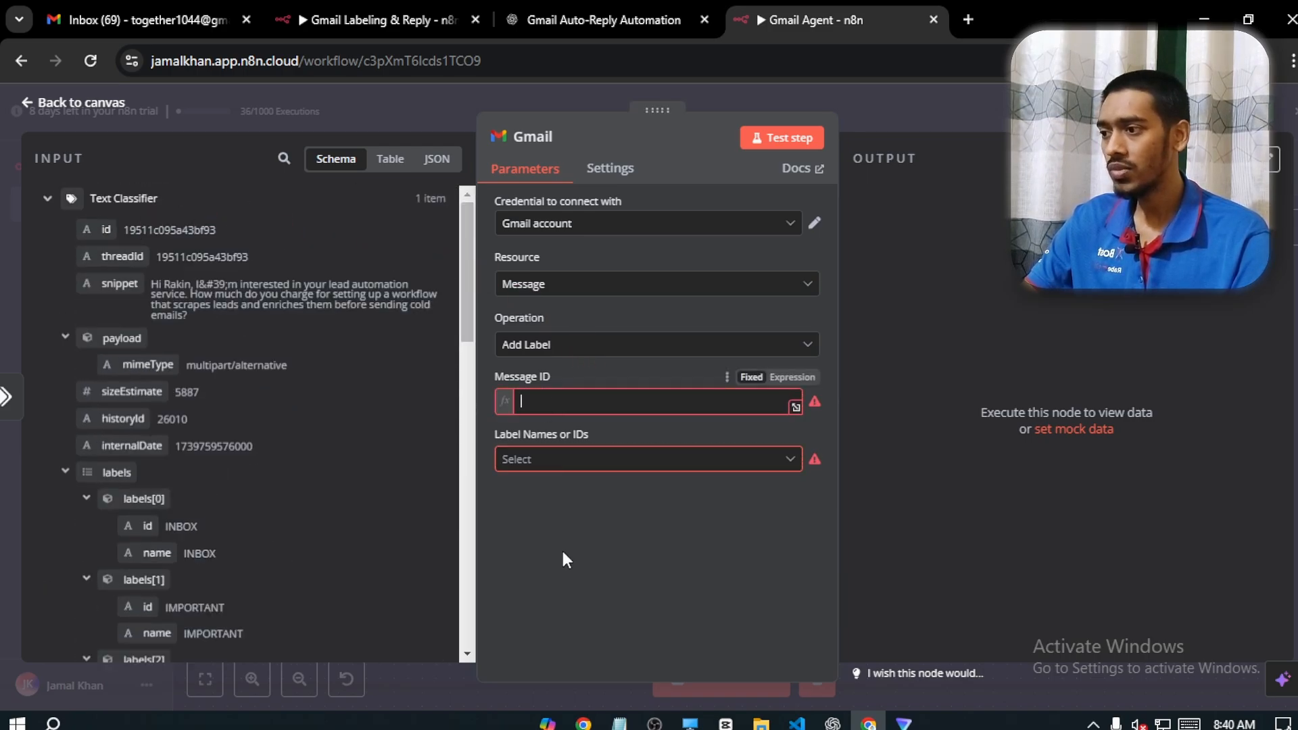
{"action": "left_click", "coordinate": [562, 554]}
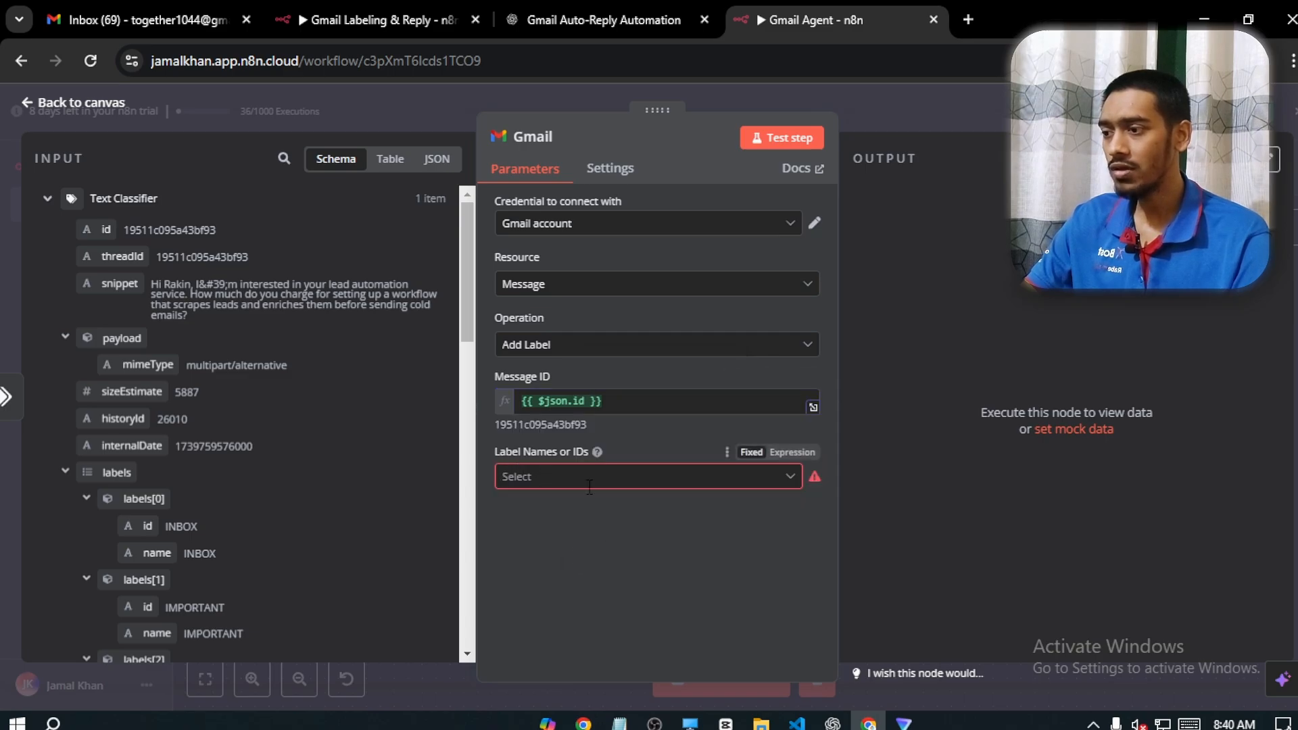
Choose Sales Inquiry as the label that the Gmail node adds to the message
{"action": "left_click", "coordinate": [589, 485]}
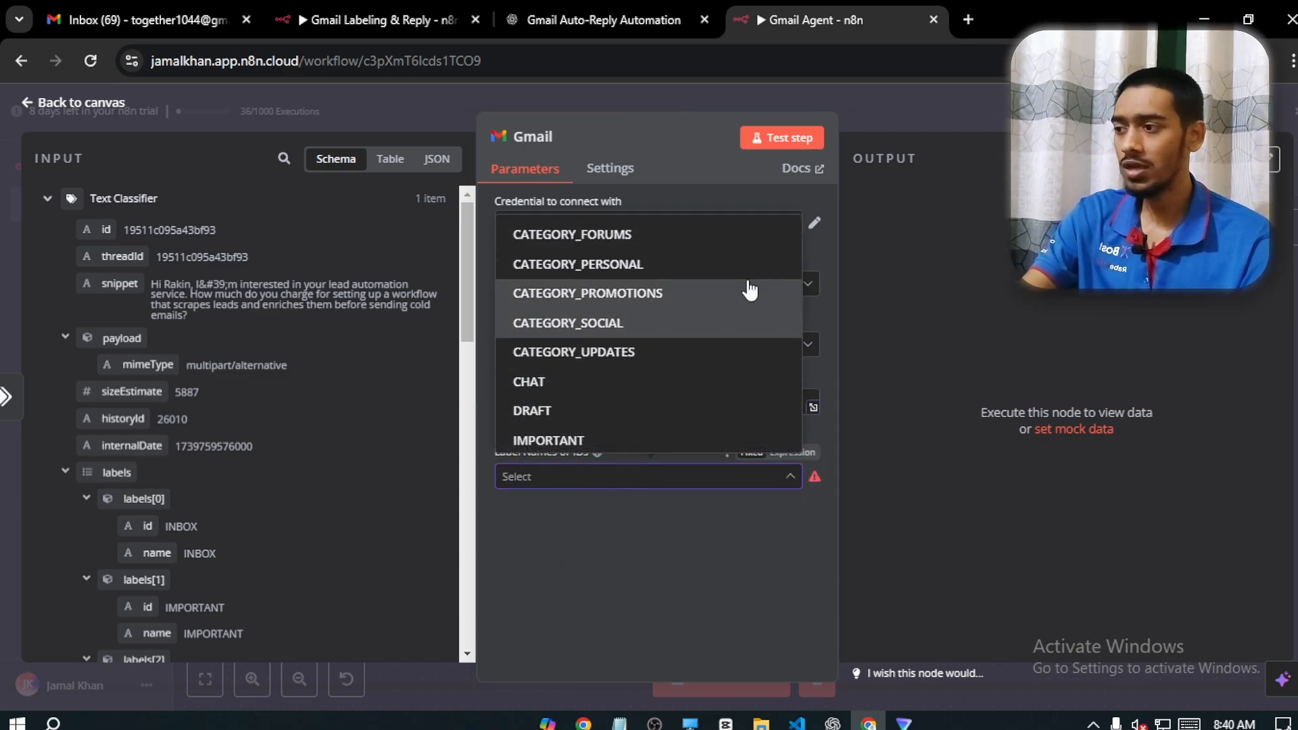
{"action": "scroll", "coordinate": [749, 291], "scroll_direction": "down", "scroll_amount": 1}
{"action": "scroll", "coordinate": [669, 351], "scroll_direction": "down", "scroll_amount": 2}
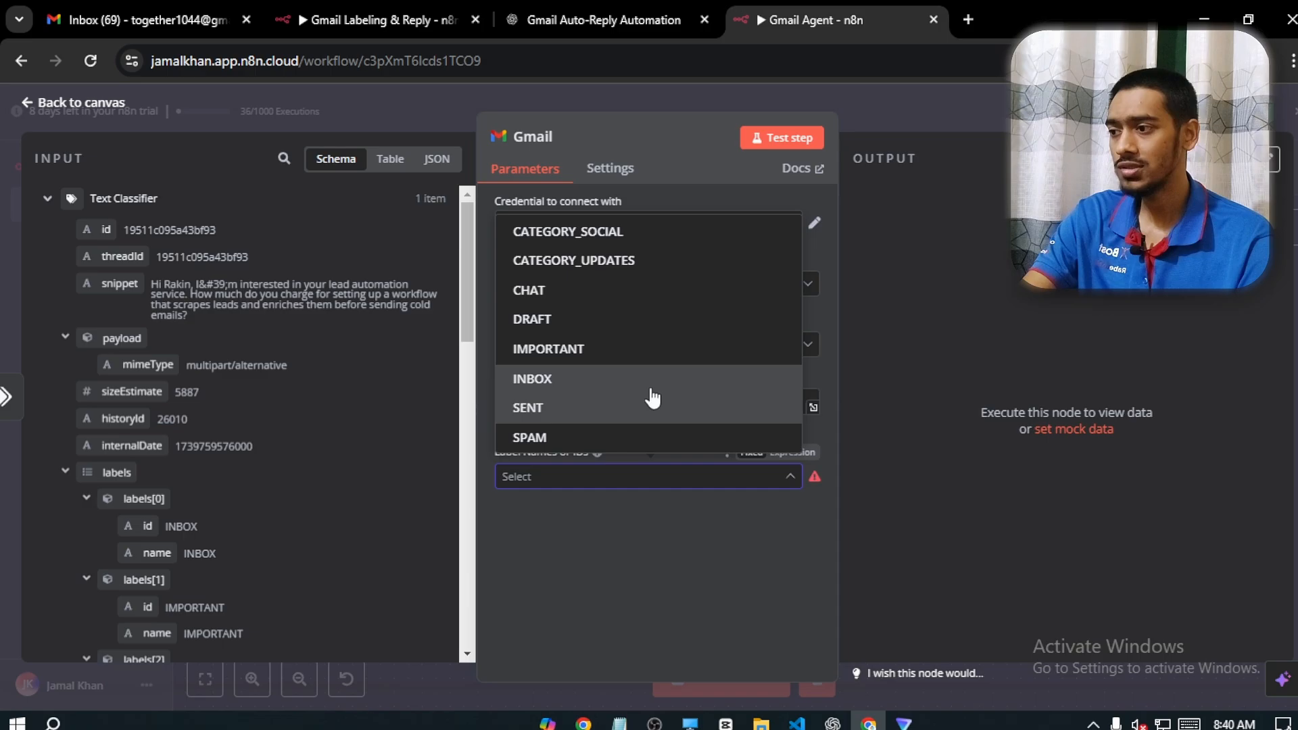
{"action": "scroll", "coordinate": [638, 409], "scroll_direction": "down", "scroll_amount": 2}
{"action": "scroll", "coordinate": [628, 417], "scroll_direction": "up", "scroll_amount": 4}
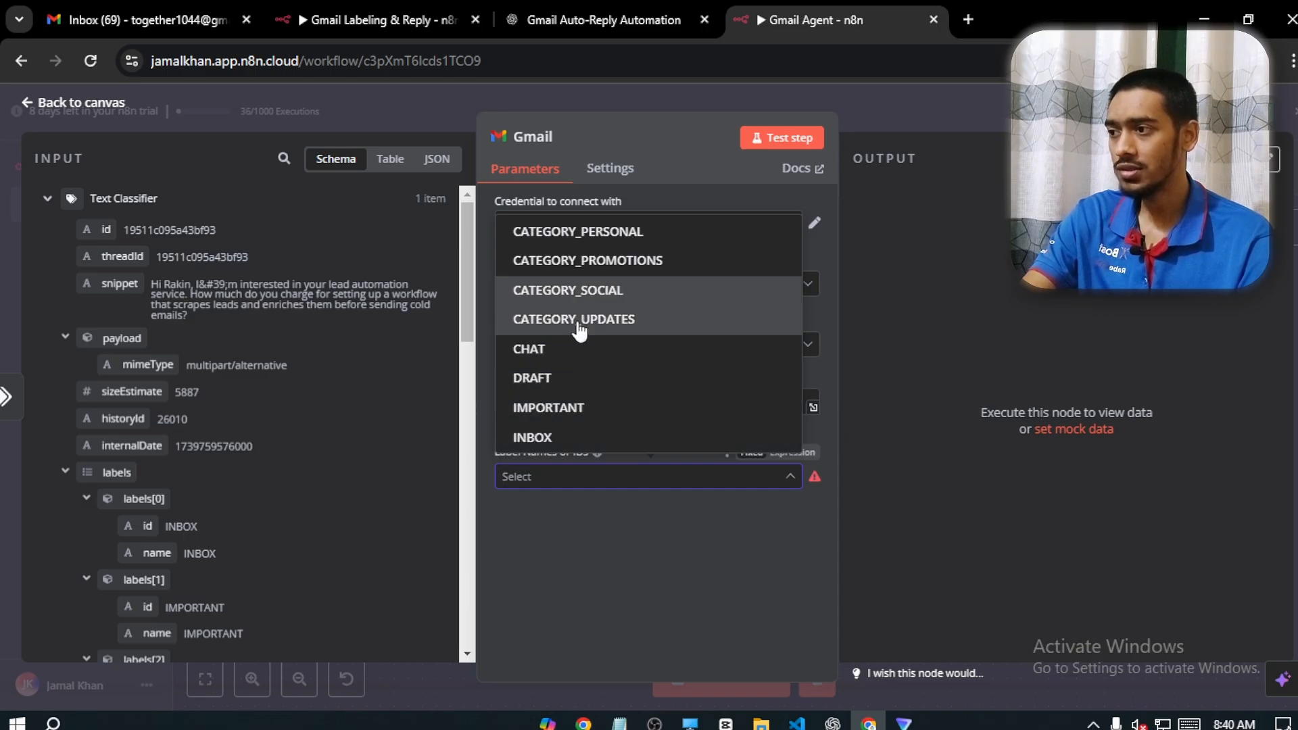
{"action": "scroll", "coordinate": [579, 352], "scroll_direction": "down", "scroll_amount": 5}
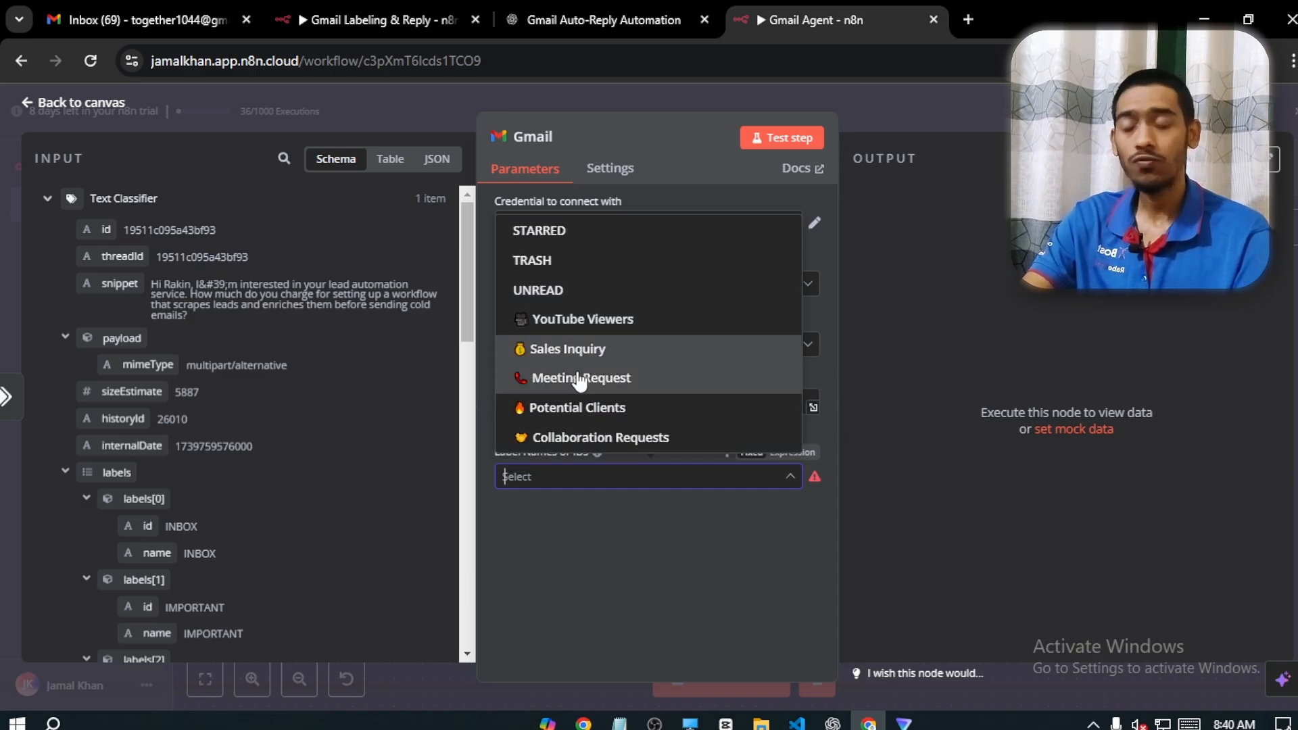
{"action": "left_click", "coordinate": [584, 350]}
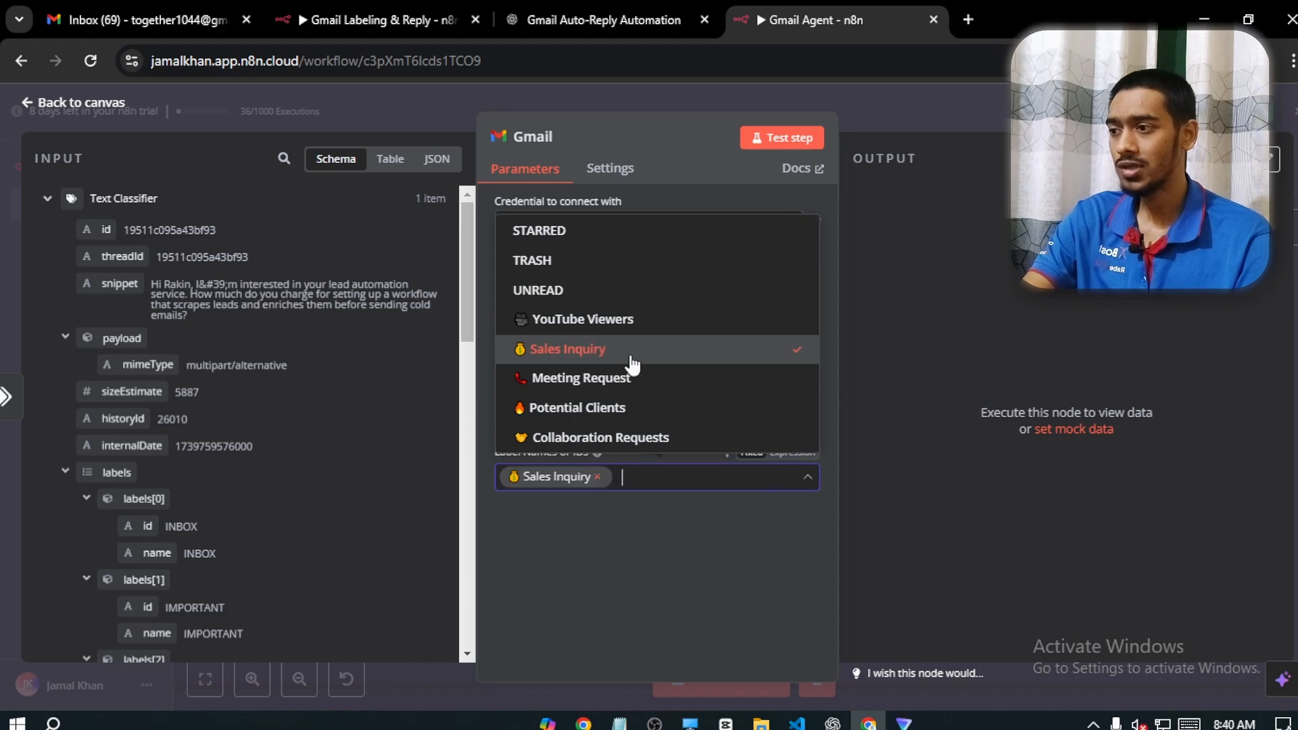
{"action": "left_click", "coordinate": [724, 639]}
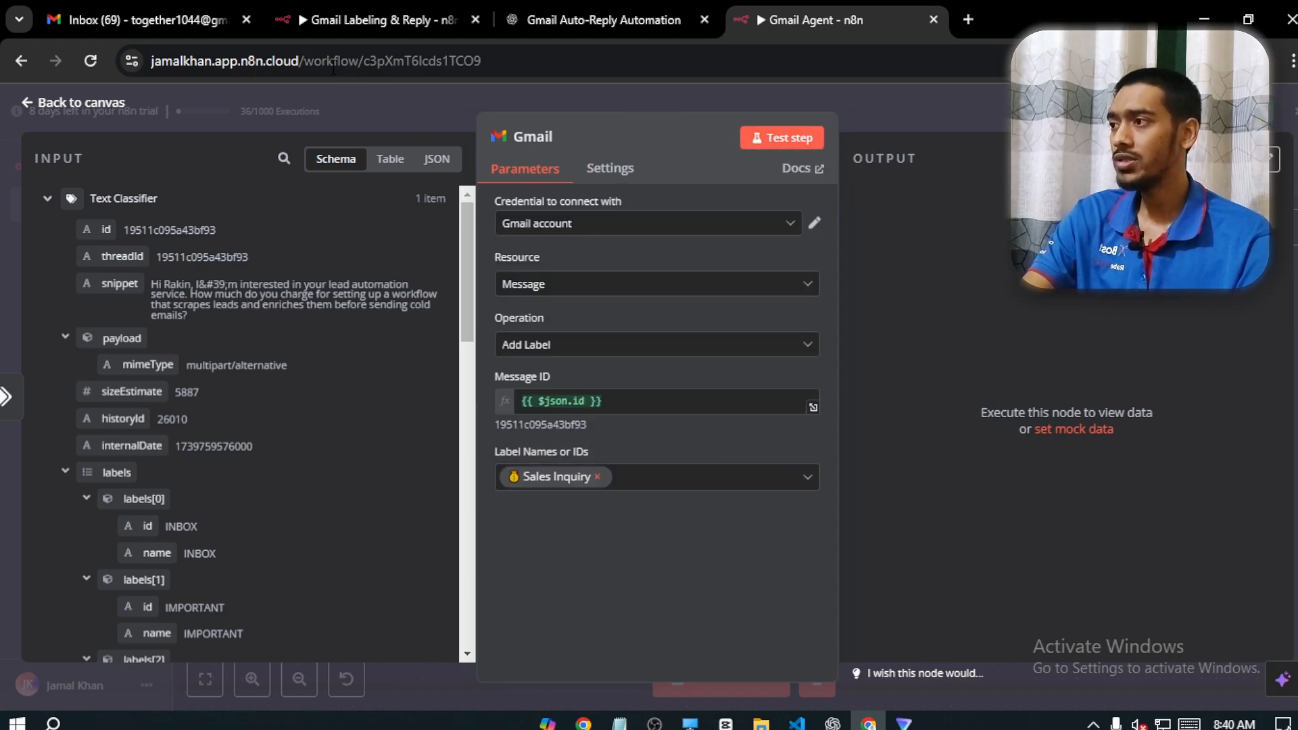
Test the Gmail labeling node, then switch to Gmail and reload the inbox to check the newest message's label
{"action": "left_click", "coordinate": [777, 137]}
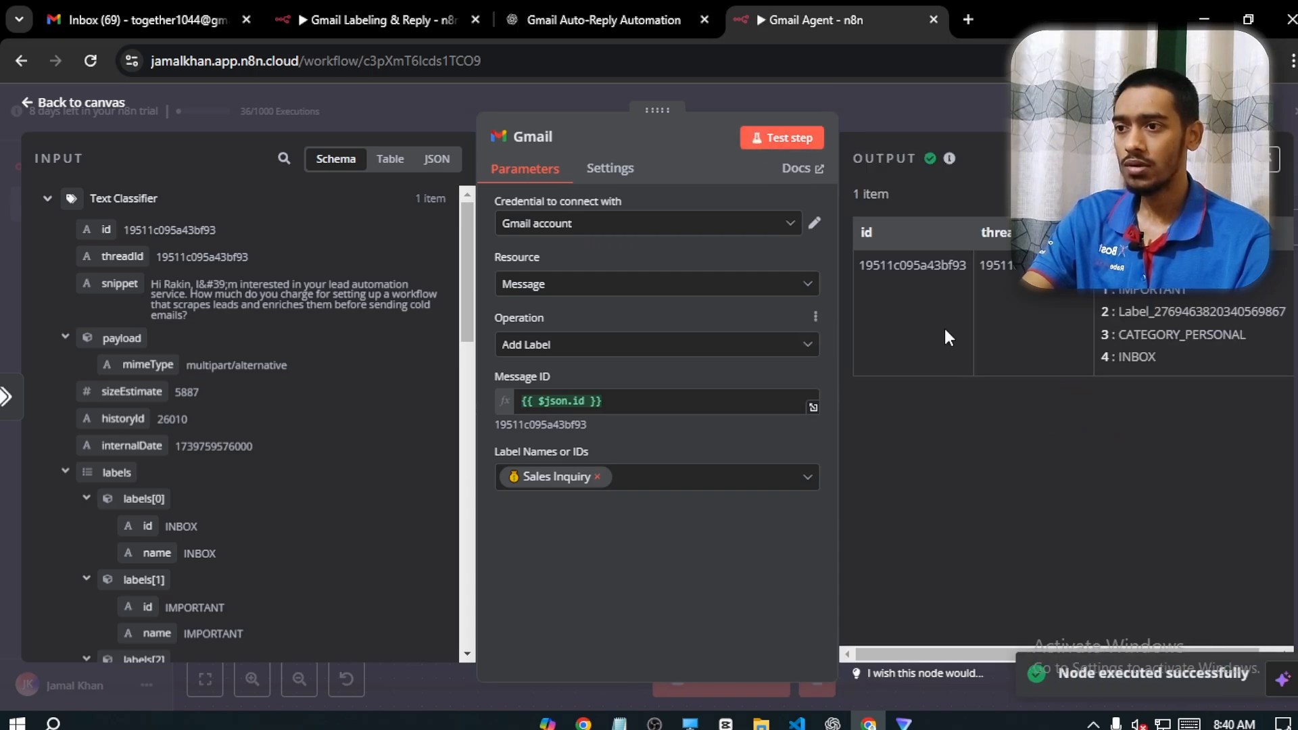
{"action": "left_click", "coordinate": [194, 9]}
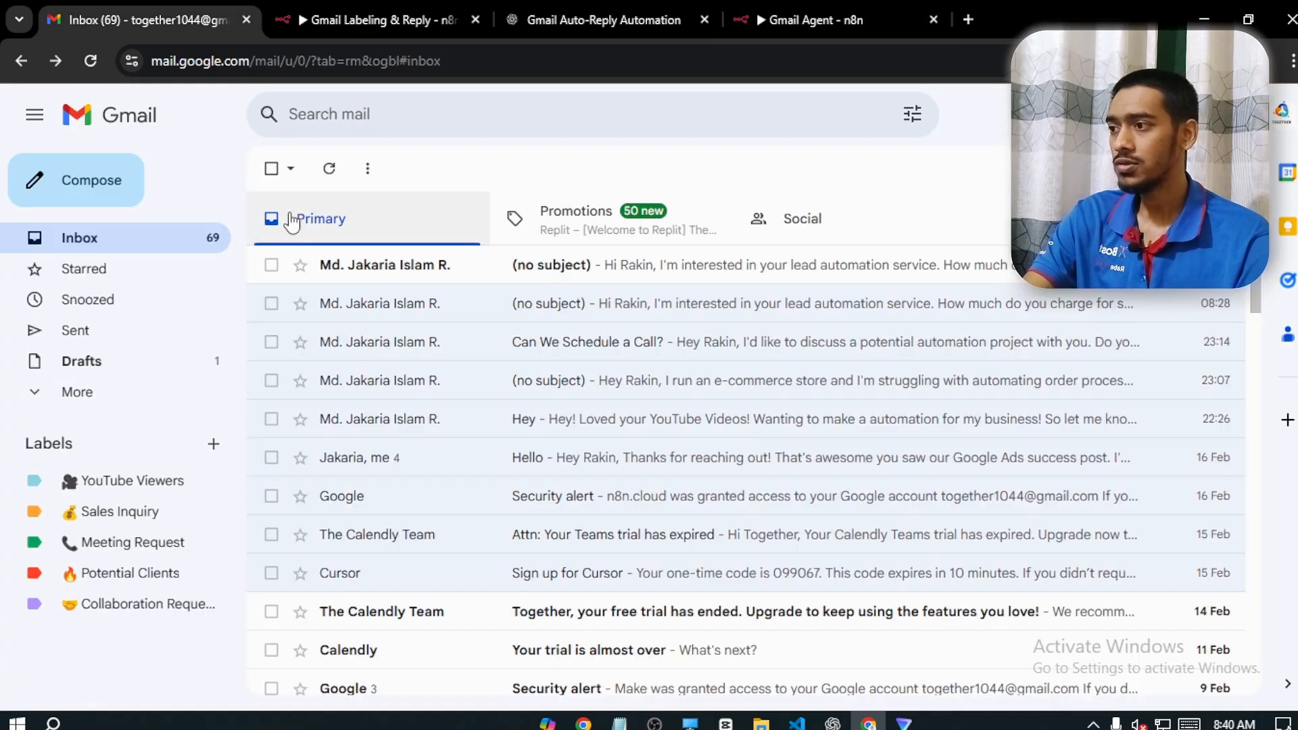
{"action": "left_click", "coordinate": [90, 61]}
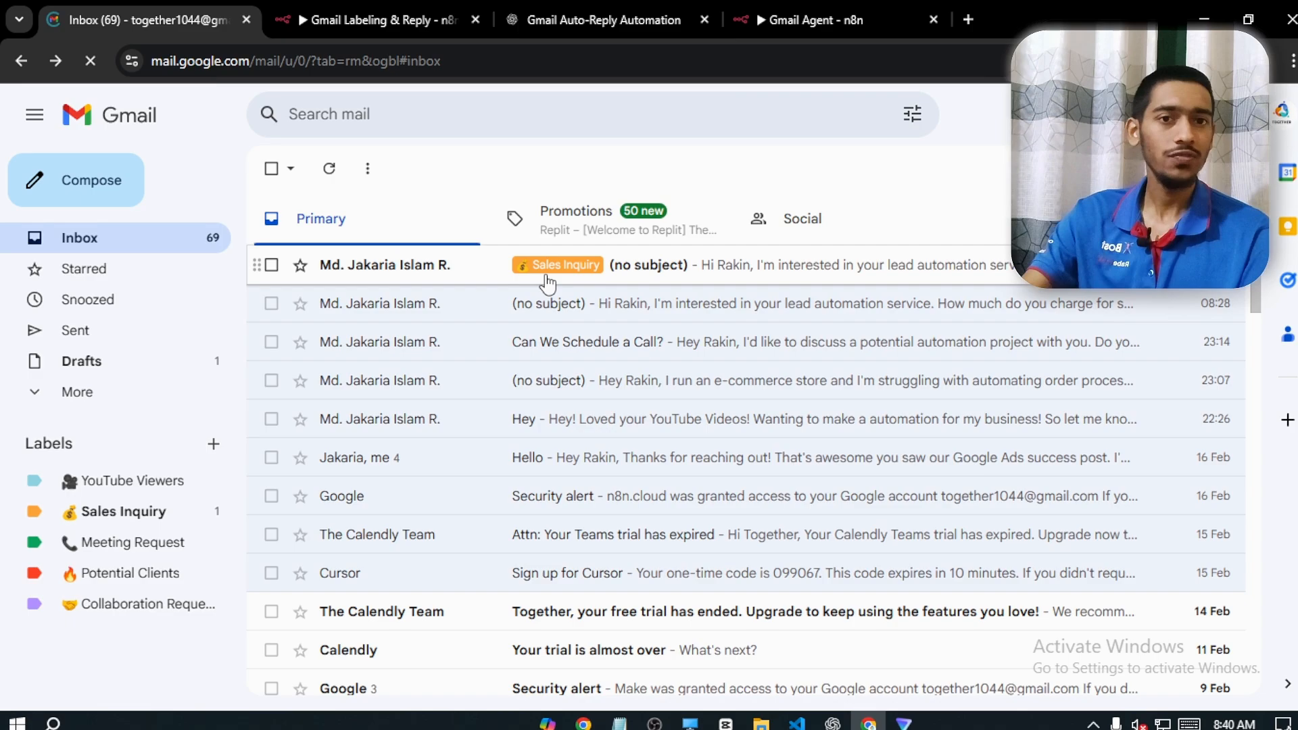
Switch back to the n8n workflow, return to the canvas, duplicate the Gmail labeling node and place the copy above the original
{"action": "left_click", "coordinate": [824, 8]}
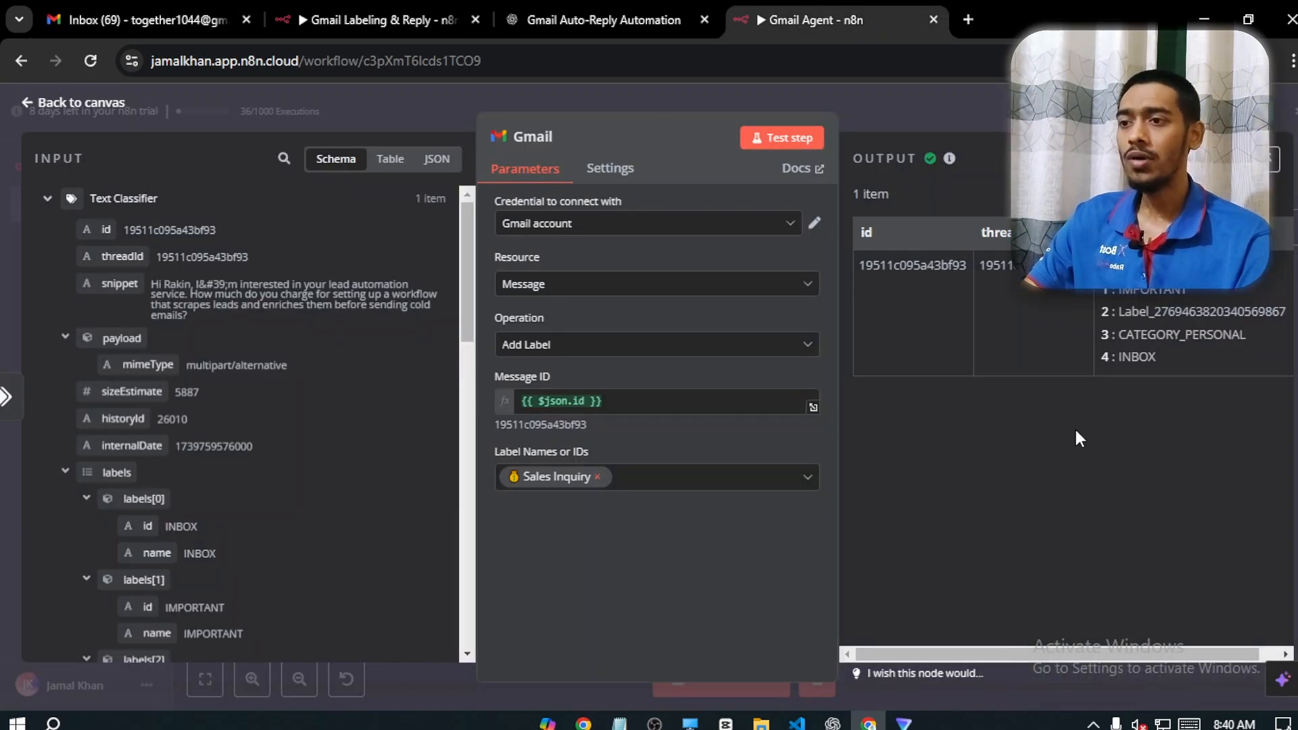
{"action": "left_click", "coordinate": [118, 105]}
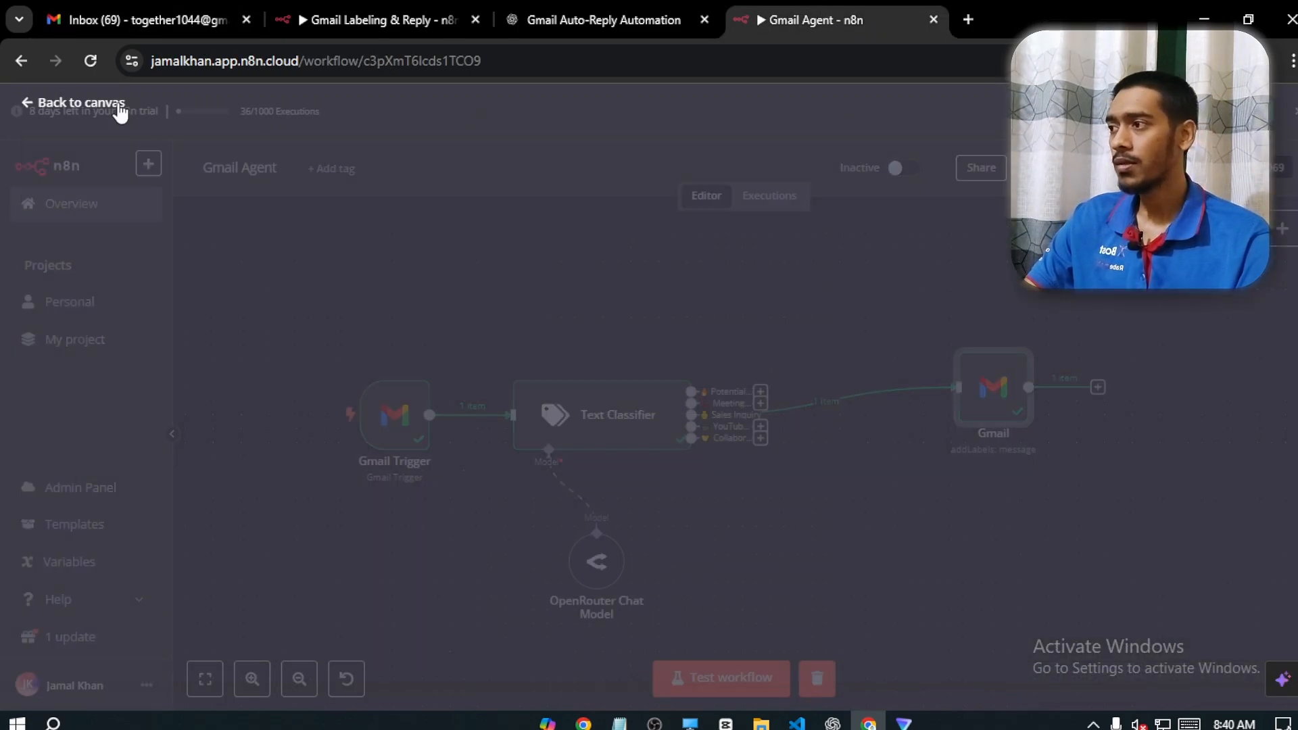
{"action": "left_click_drag", "start_coordinate": [904, 526], "coordinate": [812, 490]}
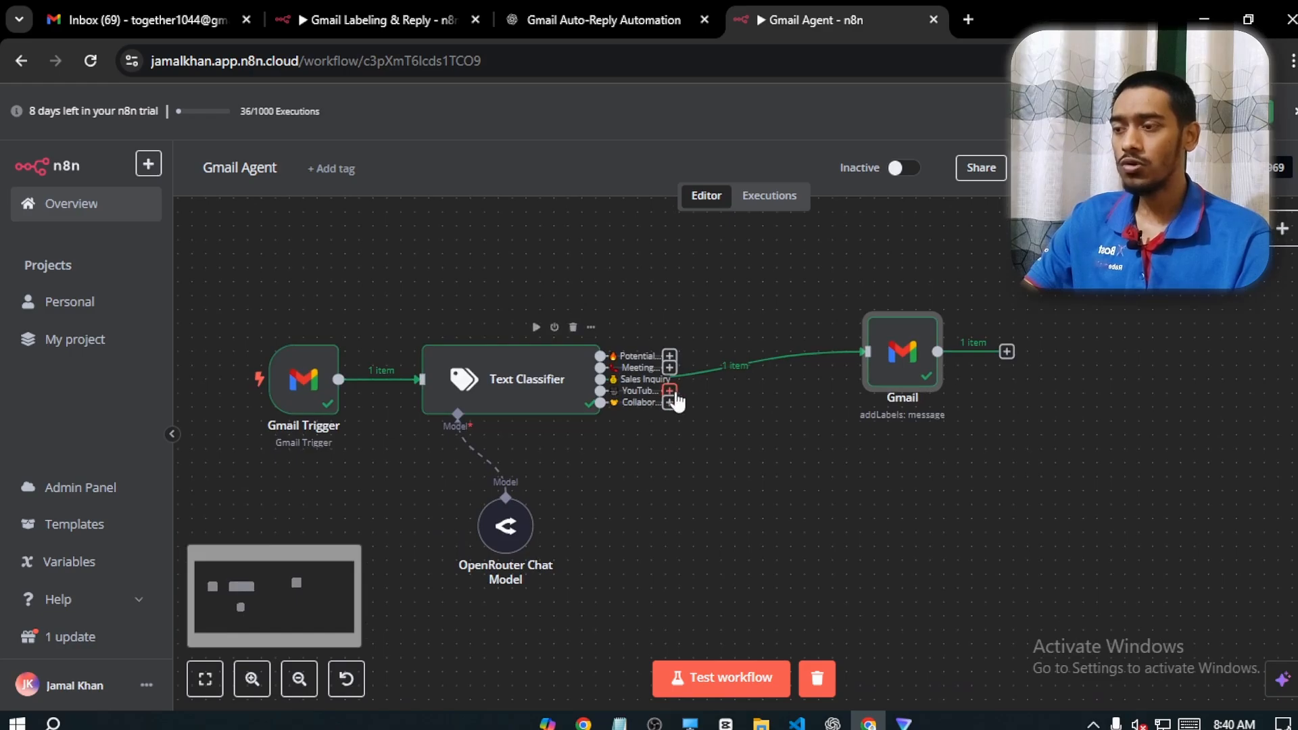
{"action": "right_click", "coordinate": [892, 349]}
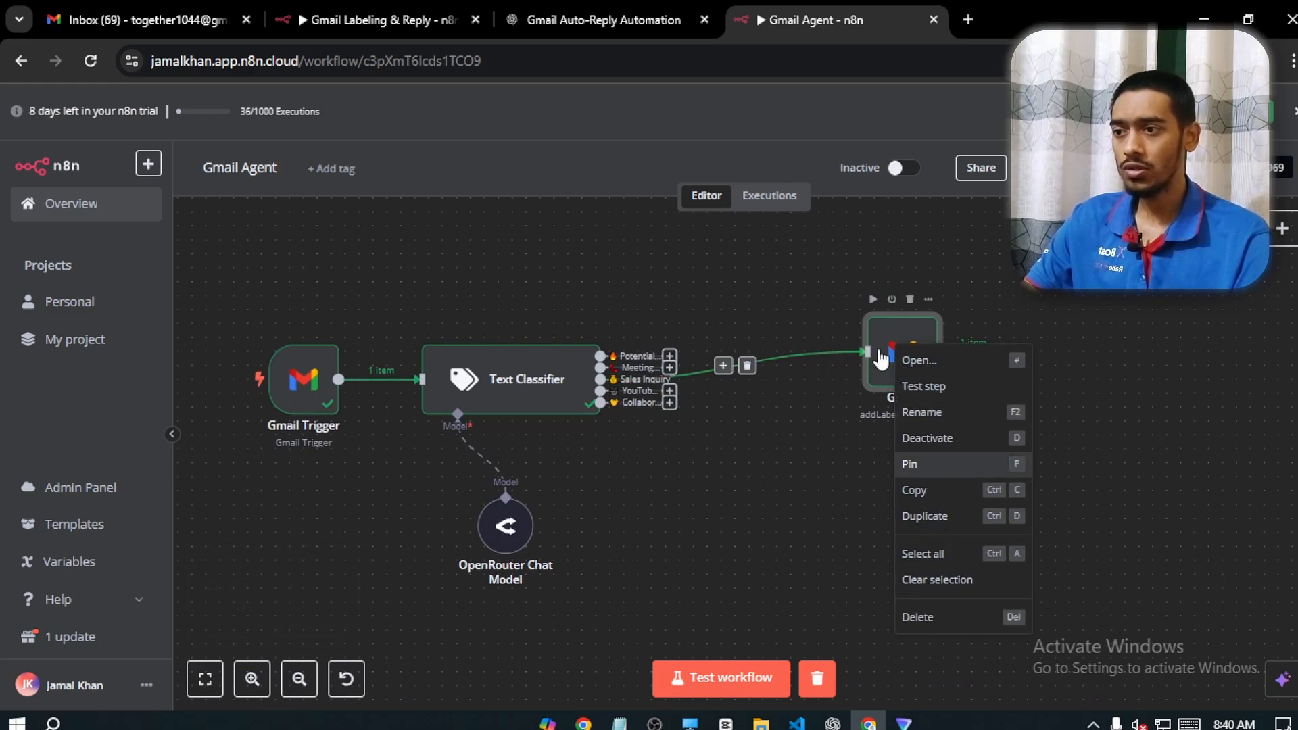
{"action": "left_click", "coordinate": [882, 362]}
{"action": "right_click", "coordinate": [880, 365]}
{"action": "left_click", "coordinate": [907, 532]}
{"action": "left_click_drag", "start_coordinate": [778, 296], "coordinate": [888, 268]}
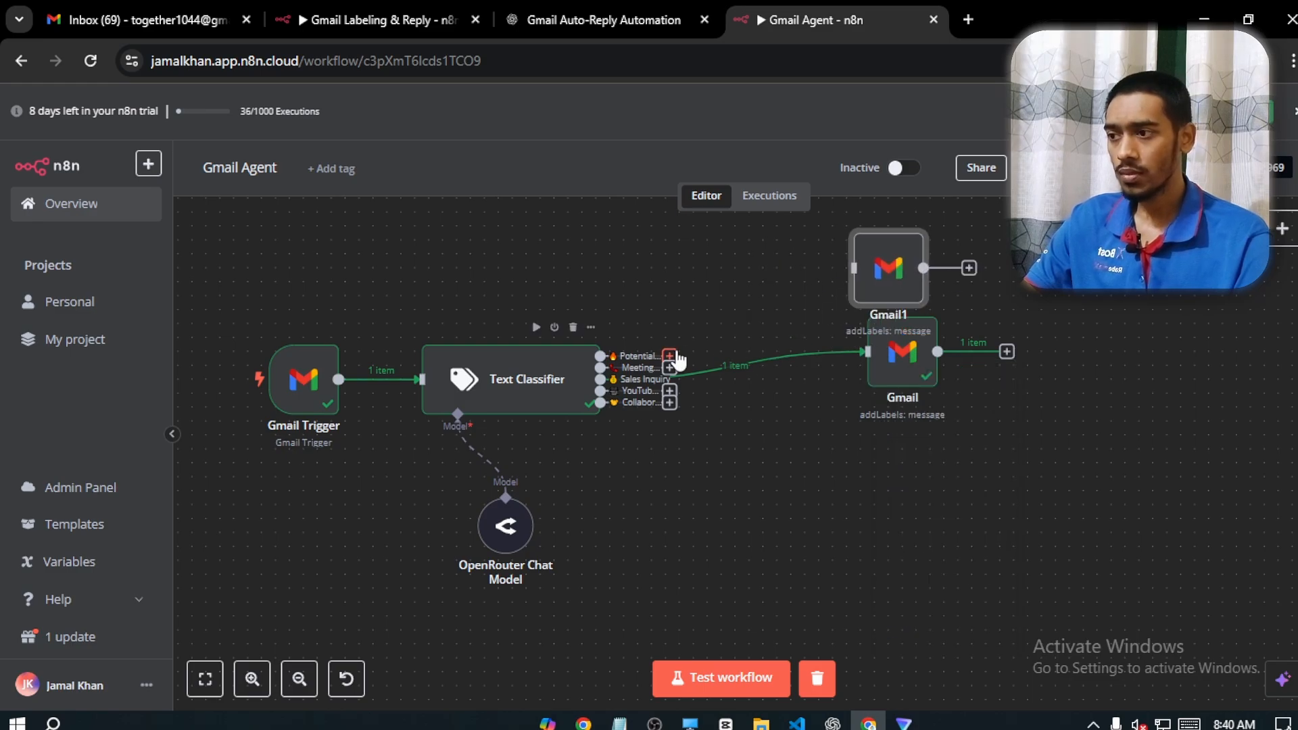
Duplicate the Gmail node two more times and connect the copies to the Text Classifier's Potential Clients, Meeting Request and YouTube Viewers outputs
{"action": "right_click", "coordinate": [894, 294]}
{"action": "left_click_drag", "start_coordinate": [669, 357], "coordinate": [741, 296]}
{"action": "left_click", "coordinate": [923, 465]}
{"action": "right_click", "coordinate": [908, 362]}
{"action": "left_click", "coordinate": [925, 532]}
{"action": "left_click_drag", "start_coordinate": [958, 408], "coordinate": [888, 410]}
{"action": "left_click_drag", "start_coordinate": [669, 390], "coordinate": [853, 409]}
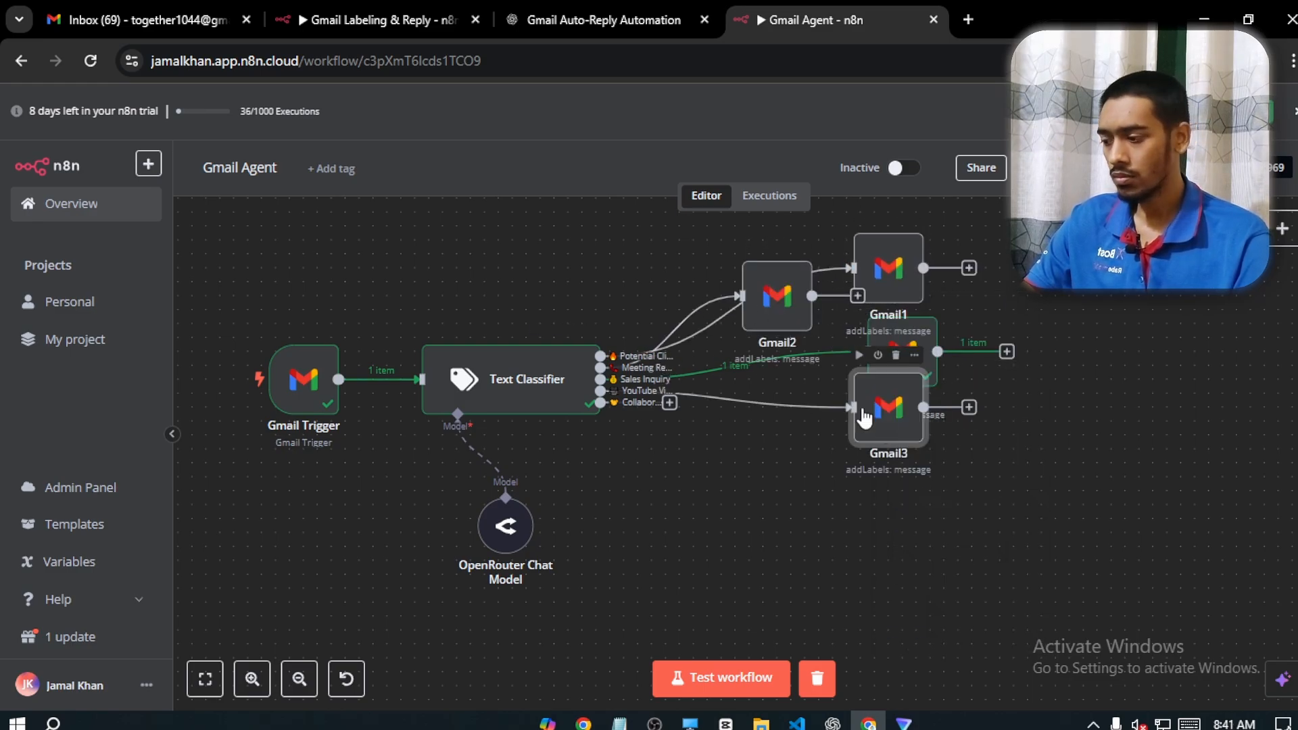
Create a fourth Gmail node copy and connect it to the Text Classifier's Collaboration Requests output
{"action": "right_click", "coordinate": [871, 419]}
{"action": "left_click", "coordinate": [888, 590]}
{"action": "left_click_drag", "start_coordinate": [669, 403], "coordinate": [865, 578]}
Arrange the five Gmail nodes in a vertical column beside the Text Classifier, in the order of its outputs
{"action": "left_click_drag", "start_coordinate": [886, 413], "coordinate": [887, 453]}
{"action": "left_click_drag", "start_coordinate": [777, 297], "coordinate": [790, 297]}
{"action": "left_click_drag", "start_coordinate": [1167, 303], "coordinate": [1092, 466]}
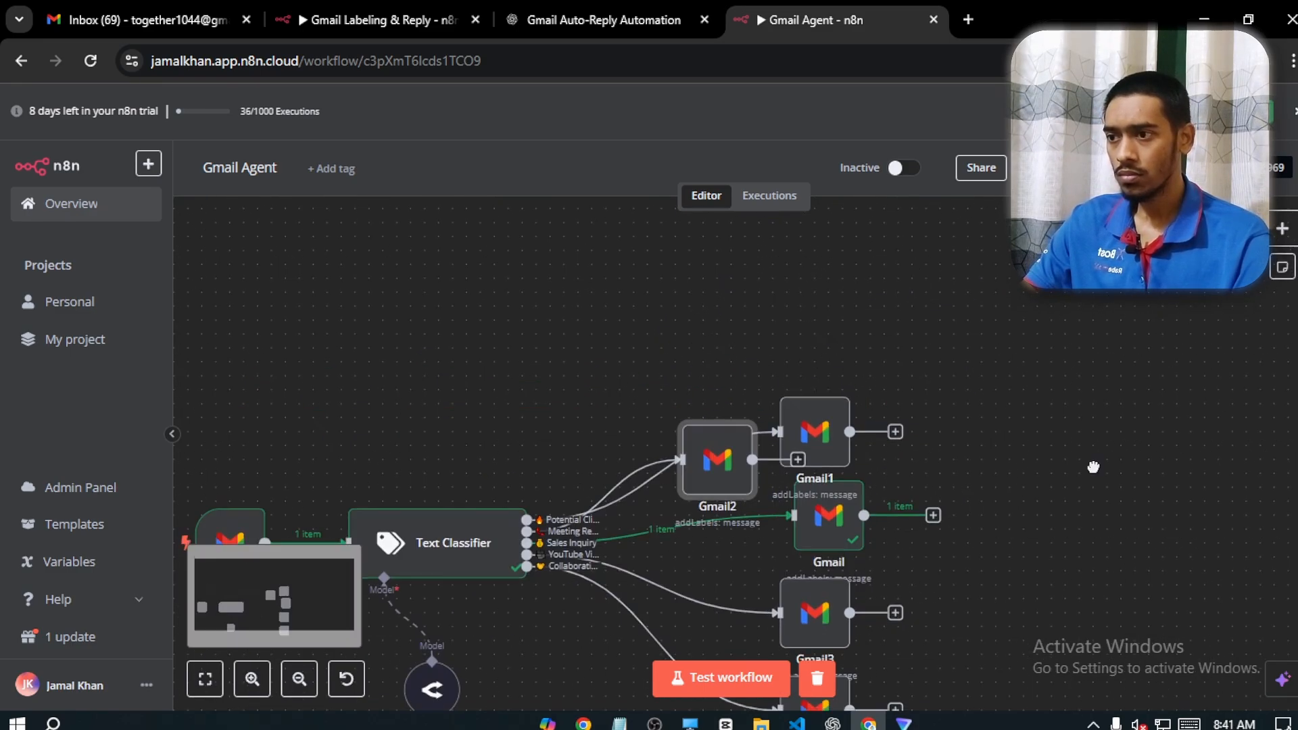
{"action": "left_click_drag", "start_coordinate": [814, 431], "coordinate": [856, 307]}
{"action": "left_click_drag", "start_coordinate": [715, 458], "coordinate": [826, 431]}
{"action": "left_click_drag", "start_coordinate": [713, 345], "coordinate": [741, 345]}
{"action": "left_click_drag", "start_coordinate": [708, 433], "coordinate": [734, 447]}
{"action": "left_click_drag", "start_coordinate": [677, 438], "coordinate": [717, 452]}
{"action": "left_click_drag", "start_coordinate": [676, 535], "coordinate": [717, 578]}
{"action": "left_click_drag", "start_coordinate": [860, 352], "coordinate": [961, 553]}
{"action": "left_click_drag", "start_coordinate": [978, 507], "coordinate": [925, 471]}
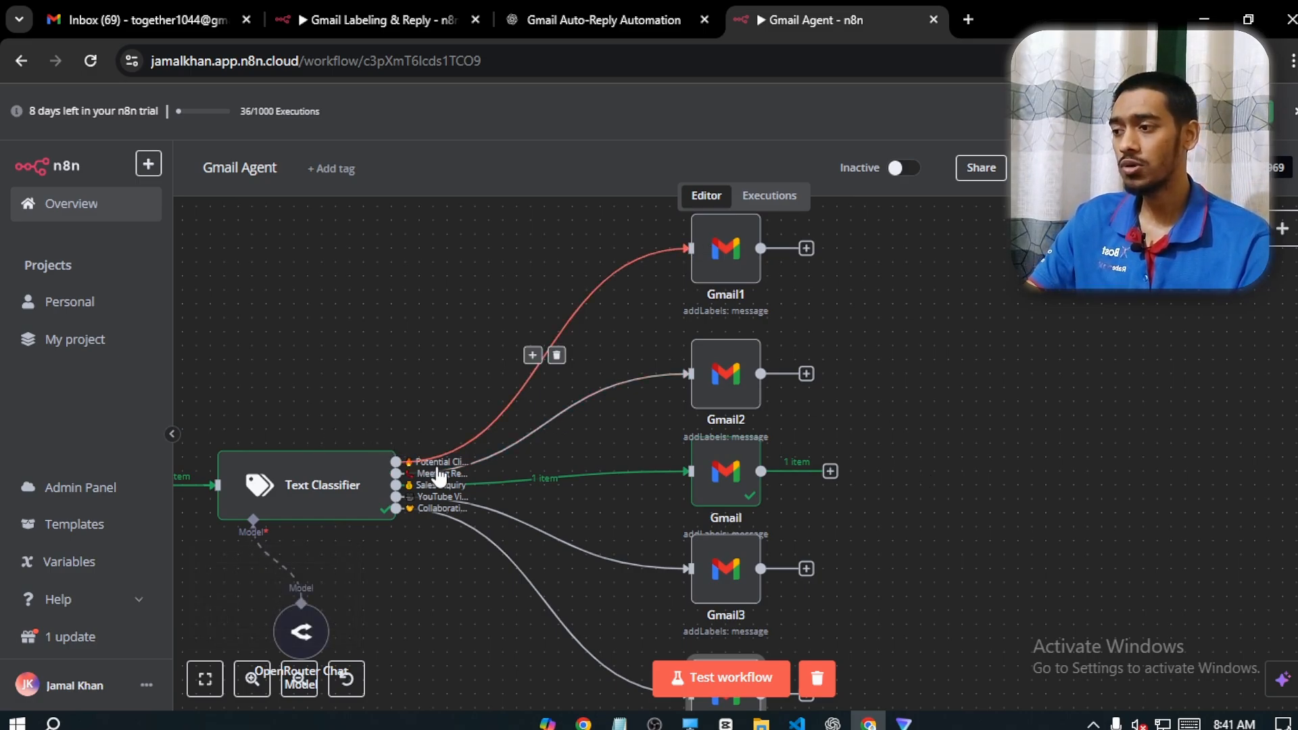
Replace the label in the Gmail1 node with Potential Clients and return to the canvas
{"action": "key", "text": "Return"}
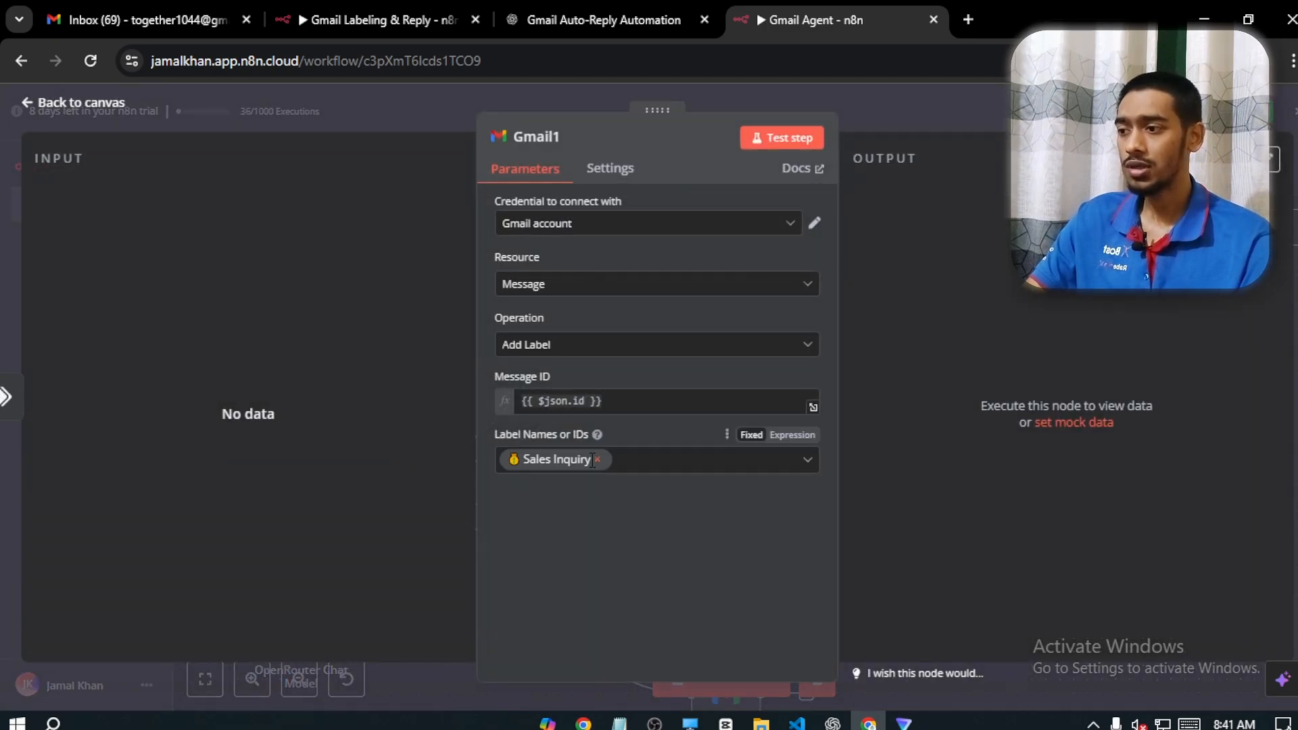
{"action": "left_click", "coordinate": [596, 460]}
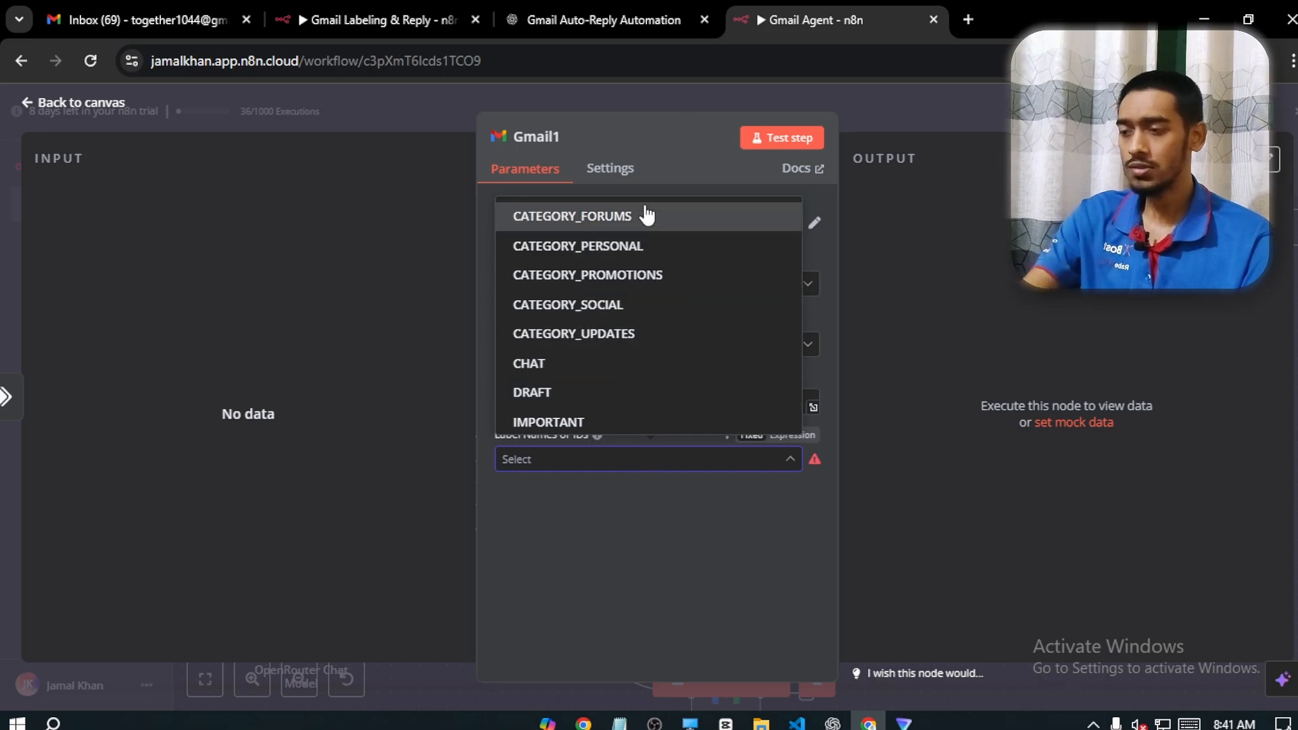
{"action": "scroll", "coordinate": [588, 382], "scroll_direction": "down", "scroll_amount": 5}
{"action": "left_click", "coordinate": [606, 391]}
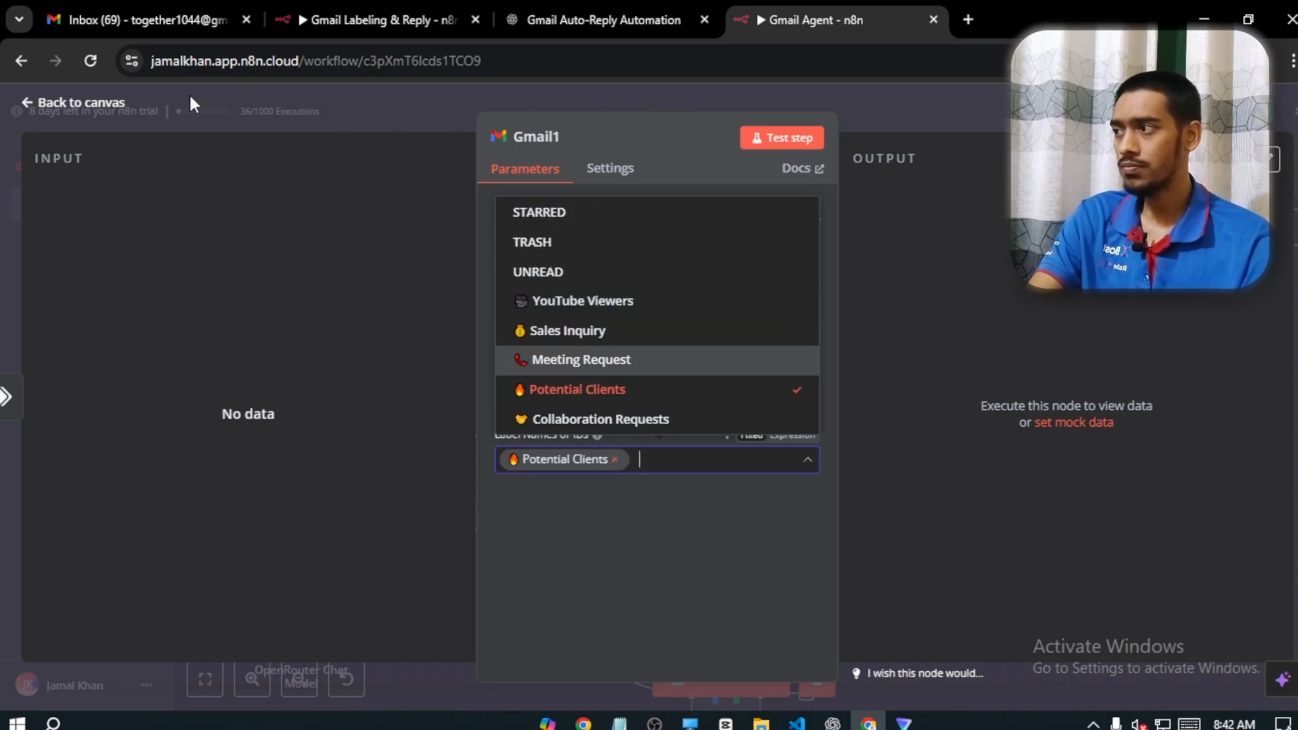
{"action": "left_click", "coordinate": [75, 107]}
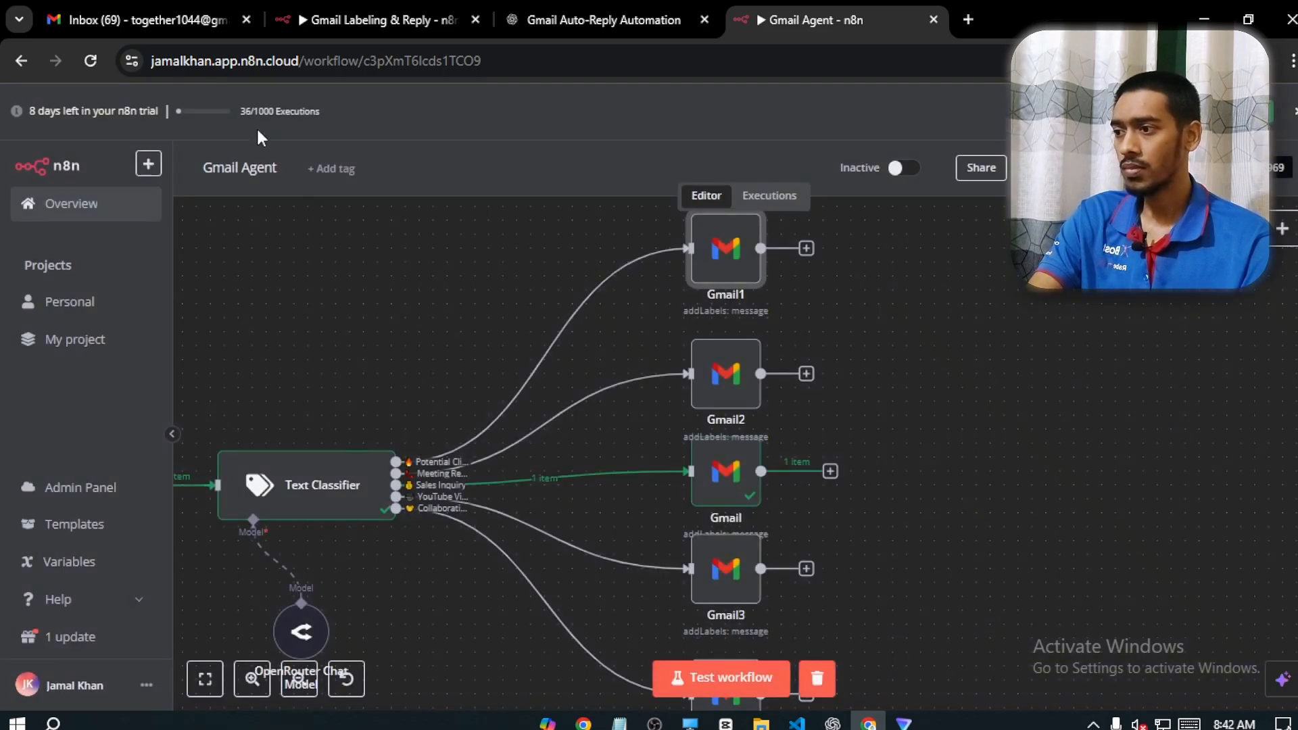
Replace the label in the Gmail2 node with Meeting Request and return to the canvas
{"action": "double_click", "coordinate": [746, 383]}
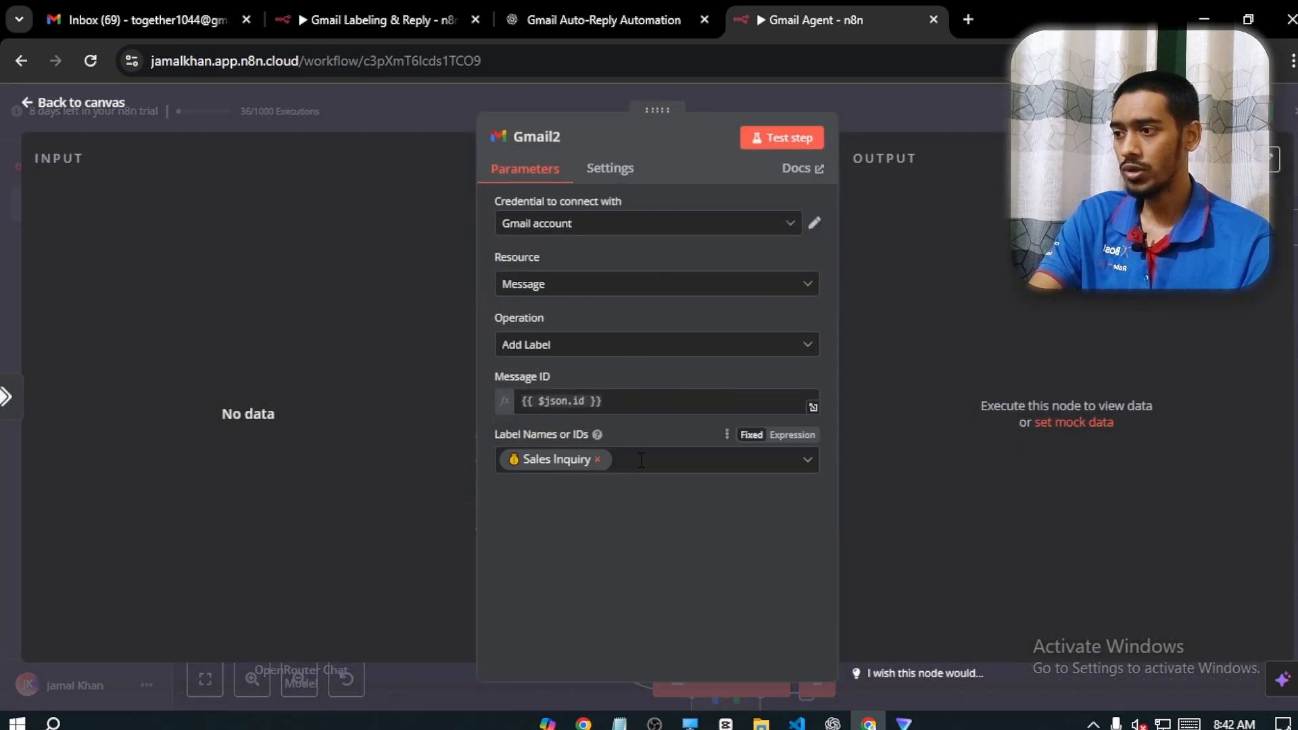
{"action": "left_click", "coordinate": [597, 459]}
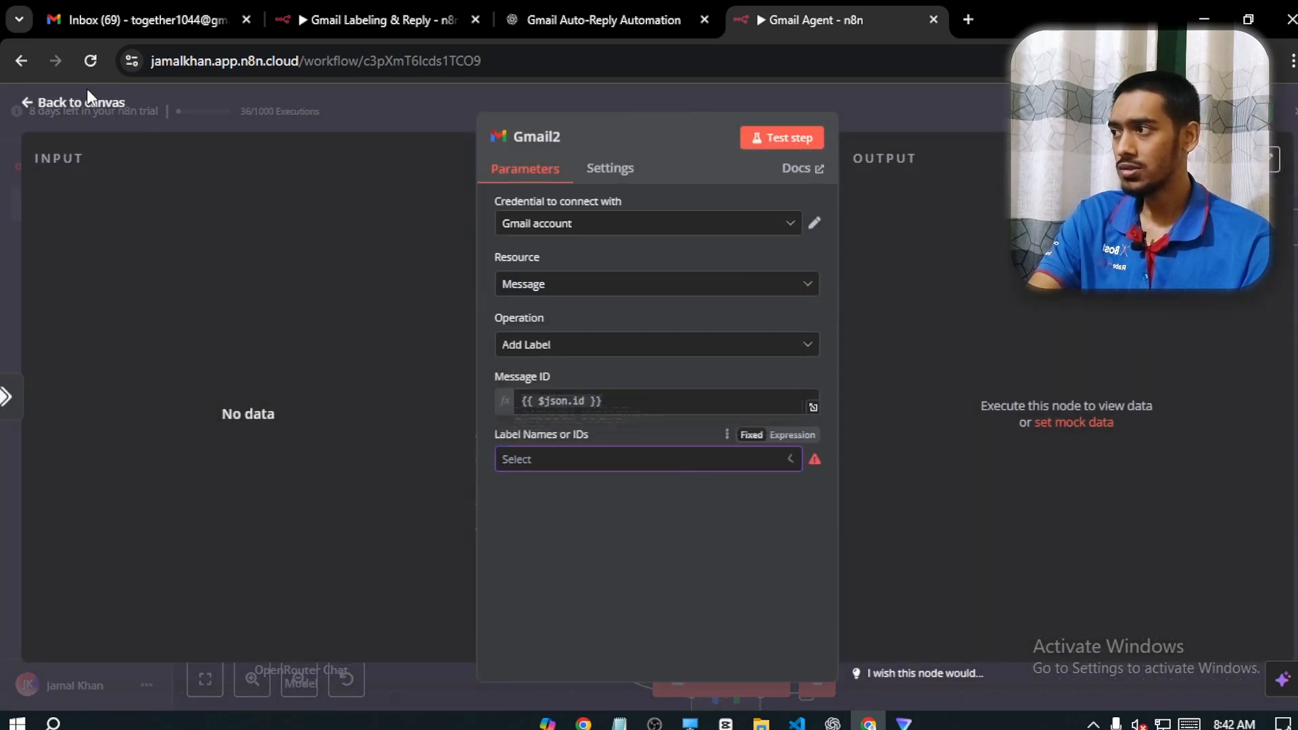
{"action": "left_click", "coordinate": [86, 100]}
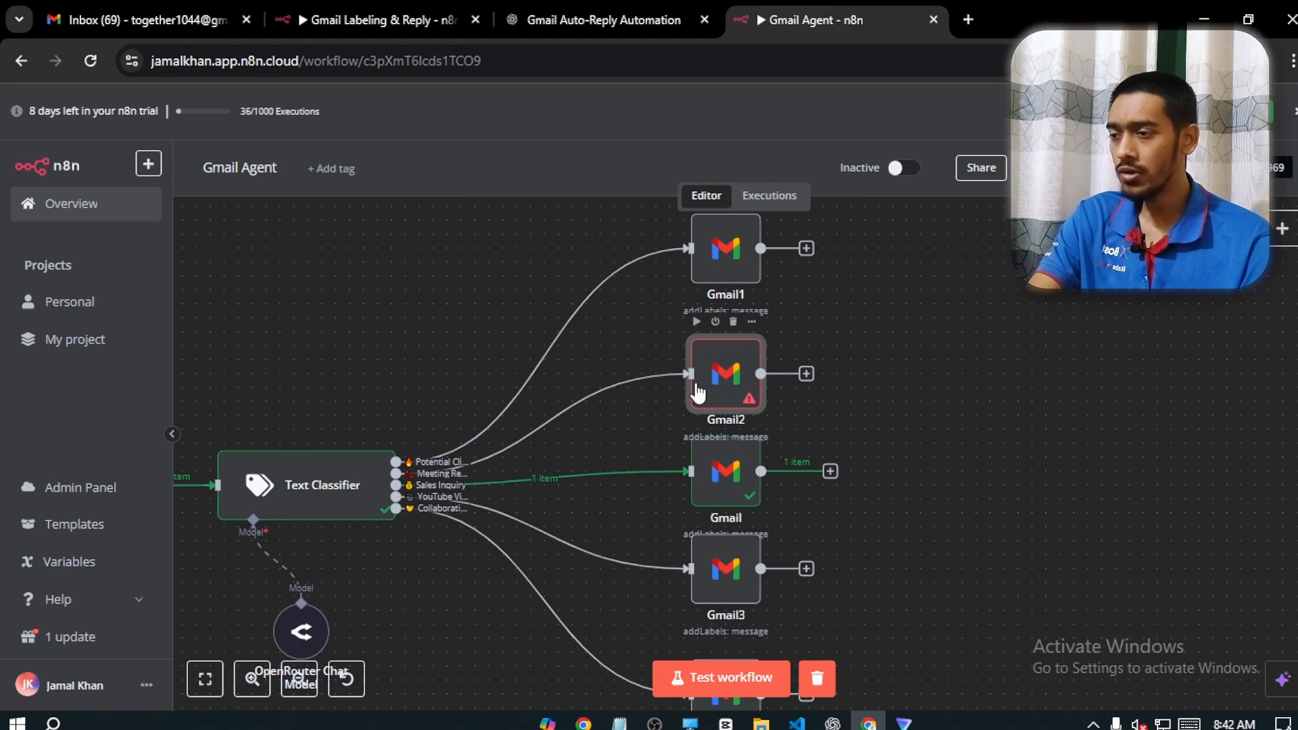
{"action": "double_click", "coordinate": [701, 405]}
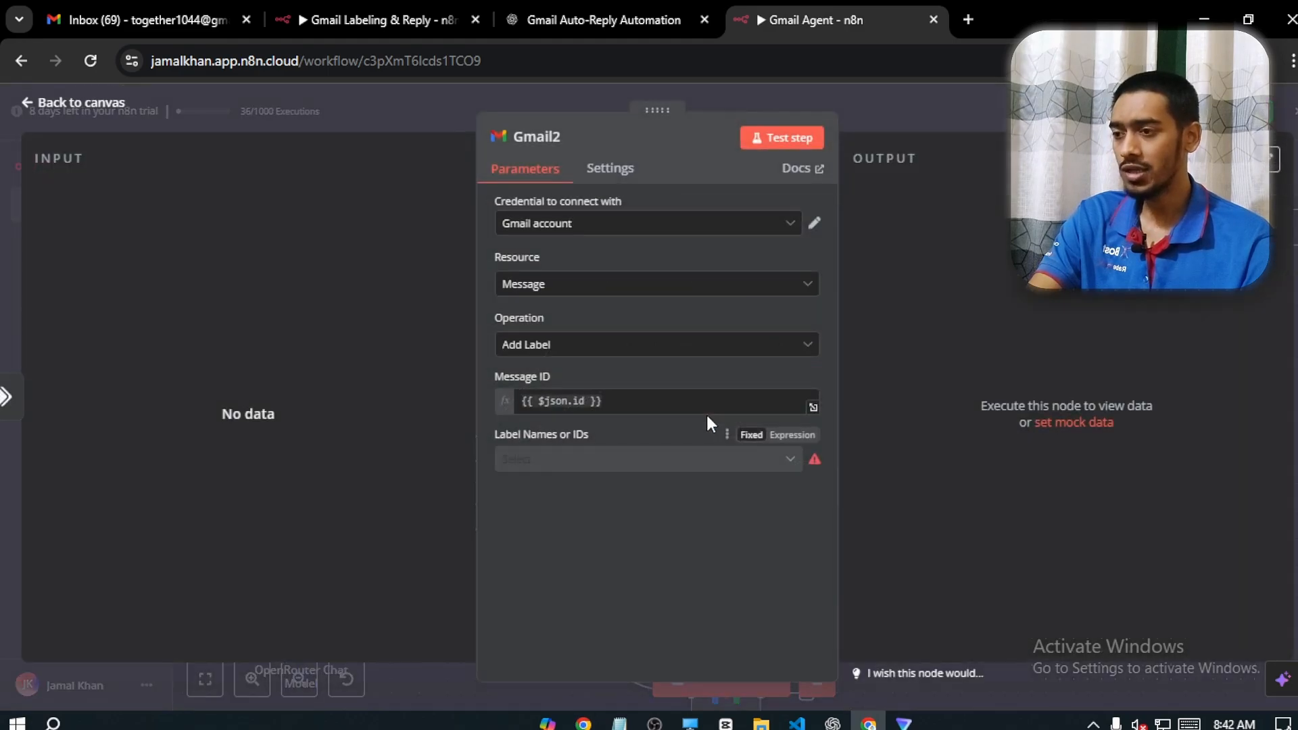
{"action": "left_click", "coordinate": [635, 459]}
{"action": "scroll", "coordinate": [628, 378], "scroll_direction": "down", "scroll_amount": 4}
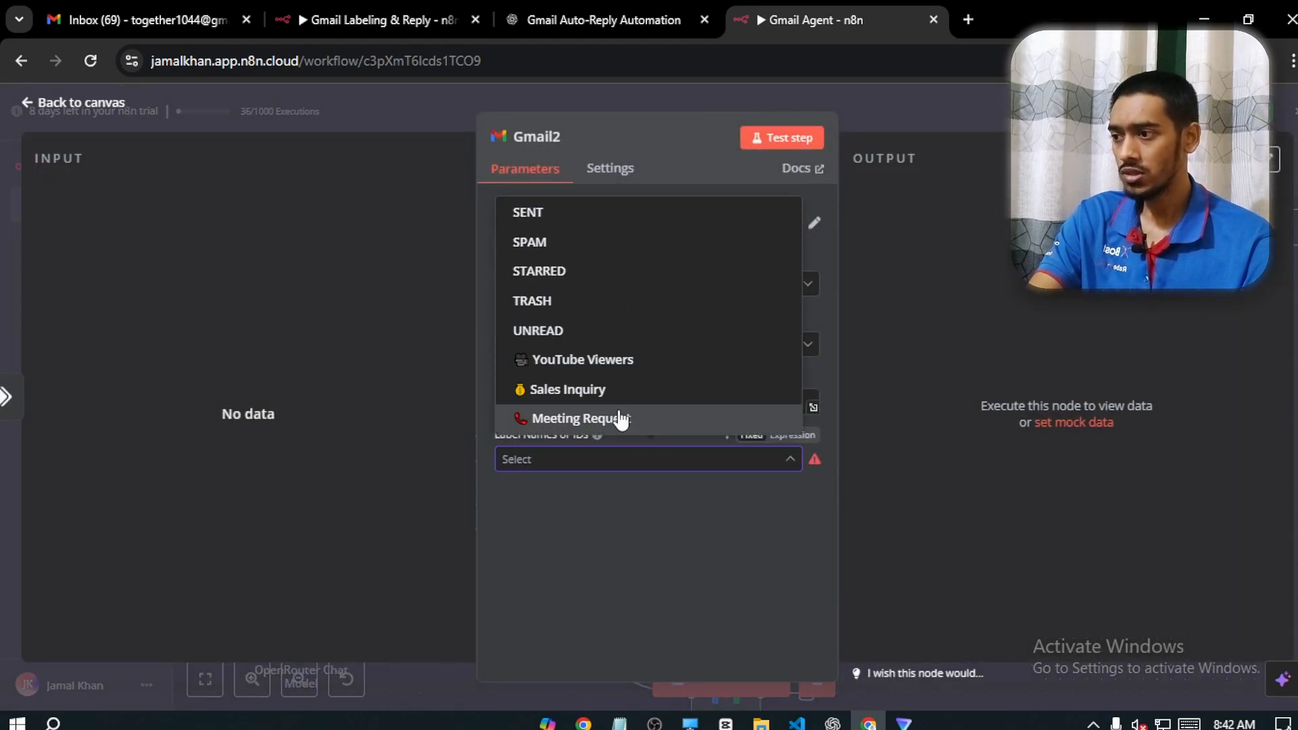
{"action": "left_click", "coordinate": [620, 418]}
{"action": "left_click", "coordinate": [712, 537]}
{"action": "left_click", "coordinate": [101, 105]}
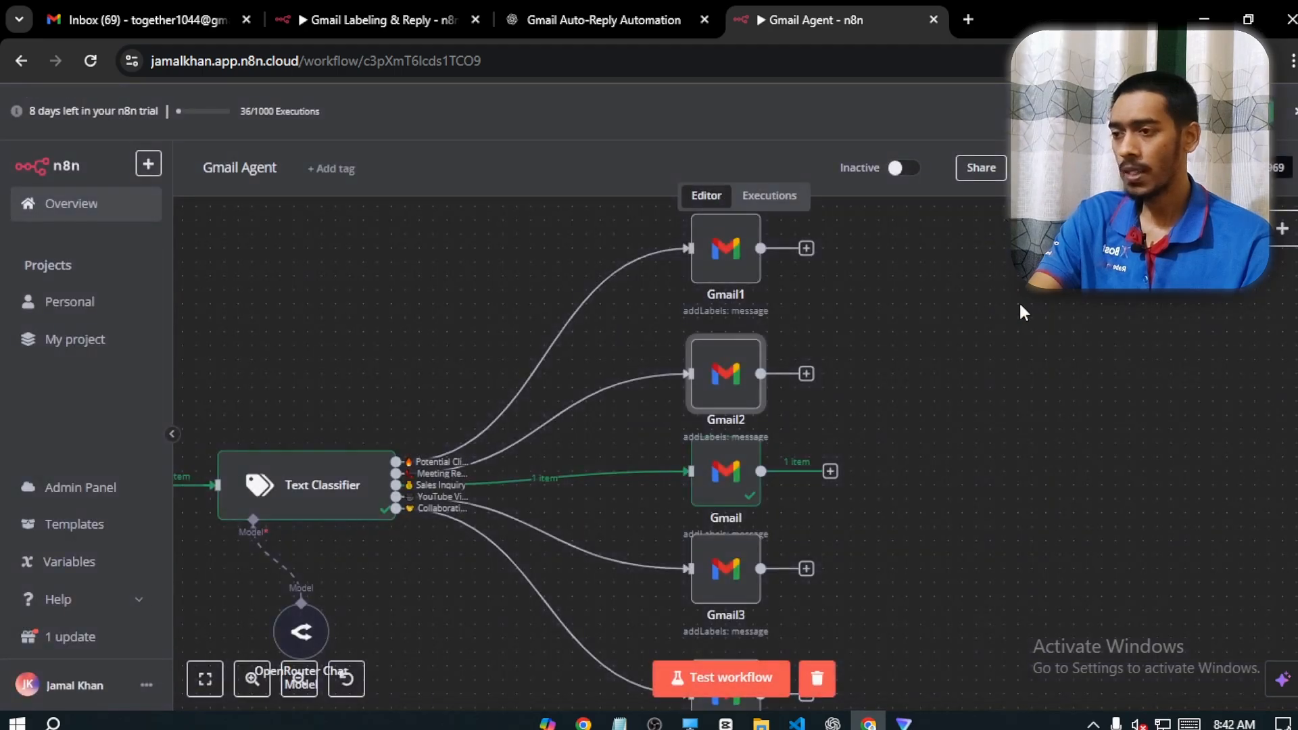
Replace the label in the Gmail3 node with YouTube Viewers and return to the canvas
{"action": "left_click_drag", "start_coordinate": [982, 414], "coordinate": [920, 232]}
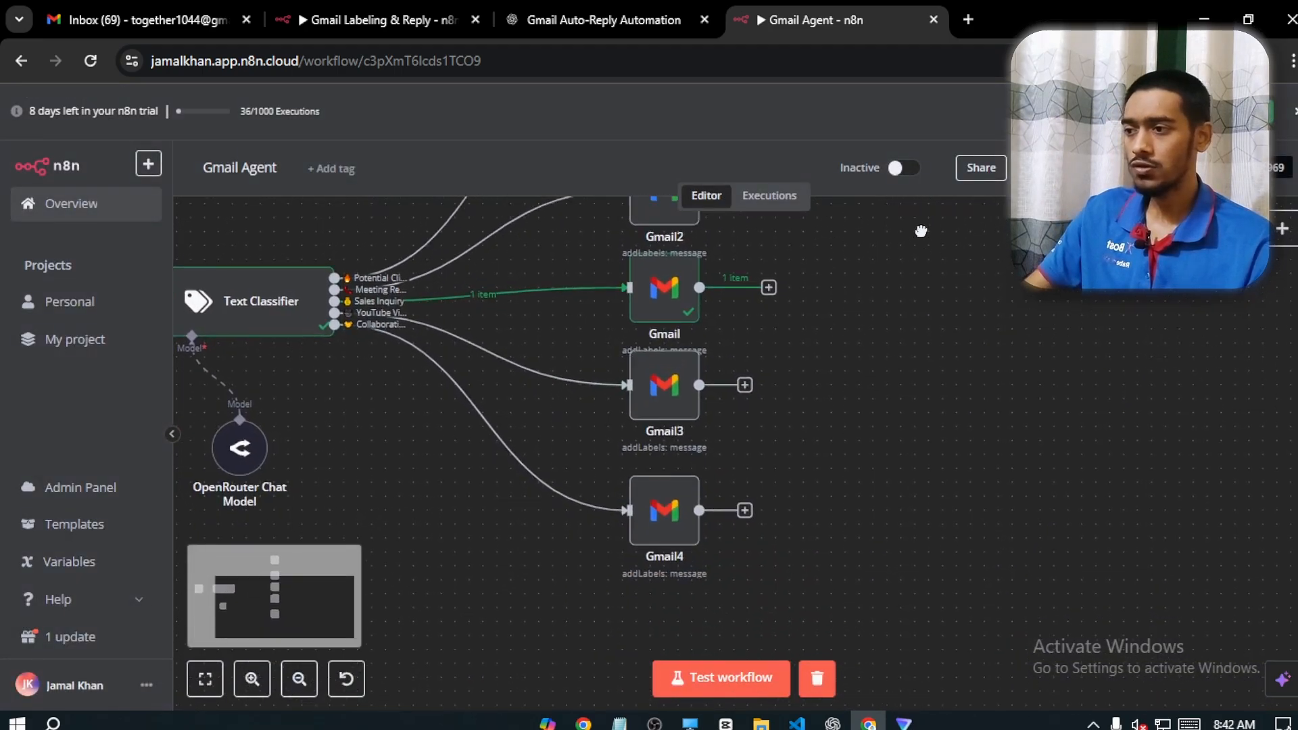
{"action": "double_click", "coordinate": [676, 399]}
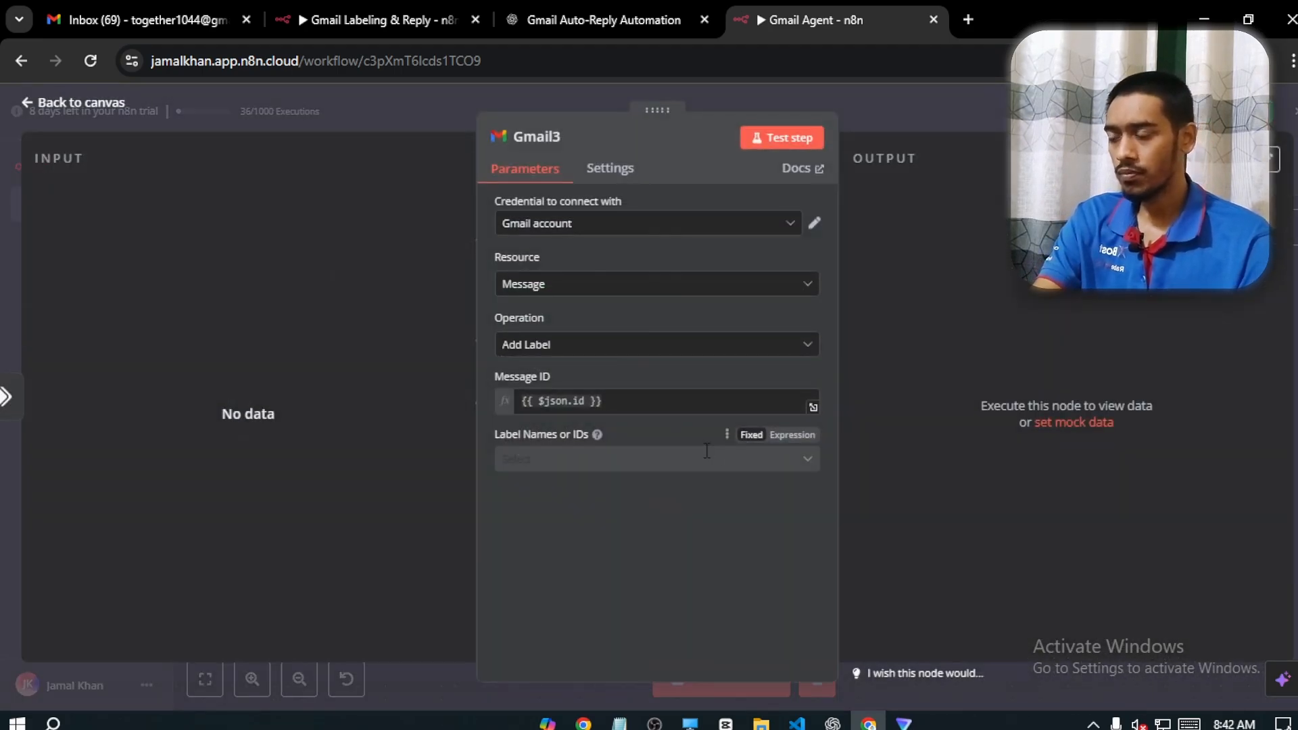
{"action": "left_click", "coordinate": [598, 460]}
{"action": "scroll", "coordinate": [617, 362], "scroll_direction": "down", "scroll_amount": 5}
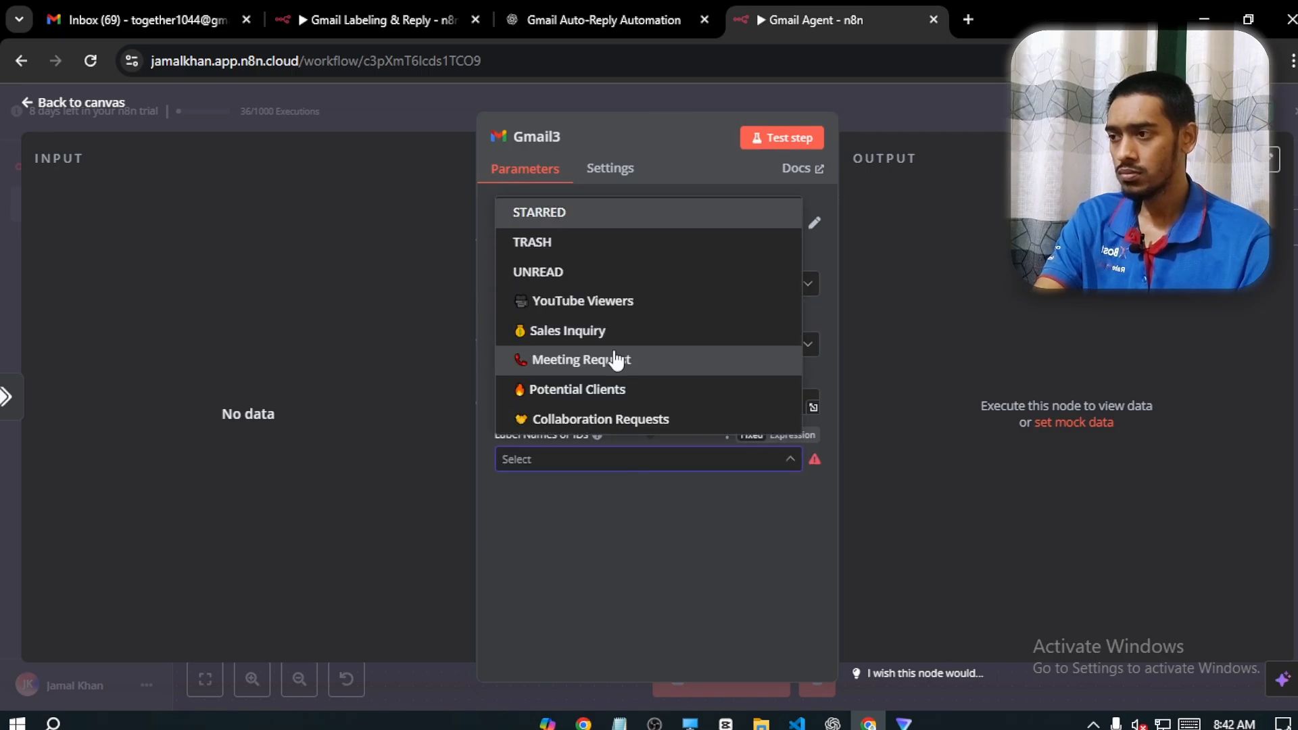
{"action": "scroll", "coordinate": [595, 405], "scroll_direction": "up", "scroll_amount": 1}
{"action": "left_click", "coordinate": [583, 329]}
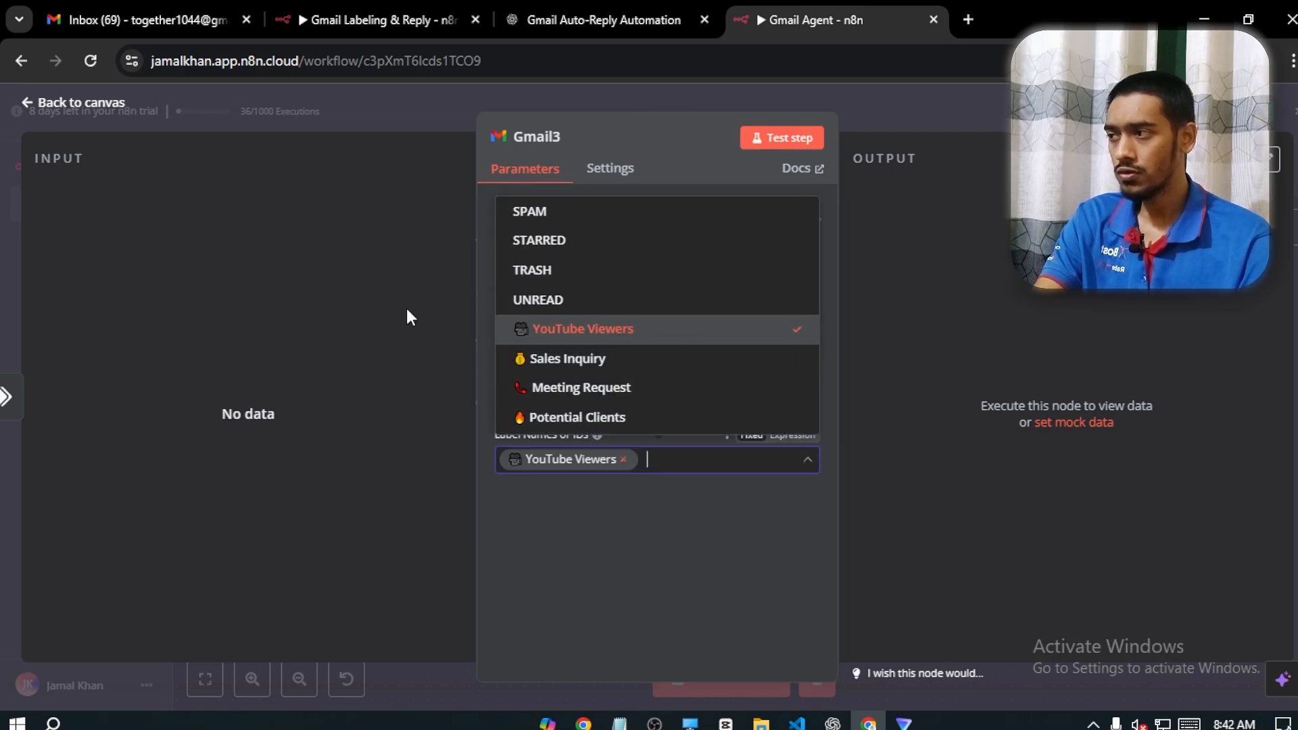
{"action": "left_click", "coordinate": [79, 108]}
{"action": "left_click", "coordinate": [81, 106]}
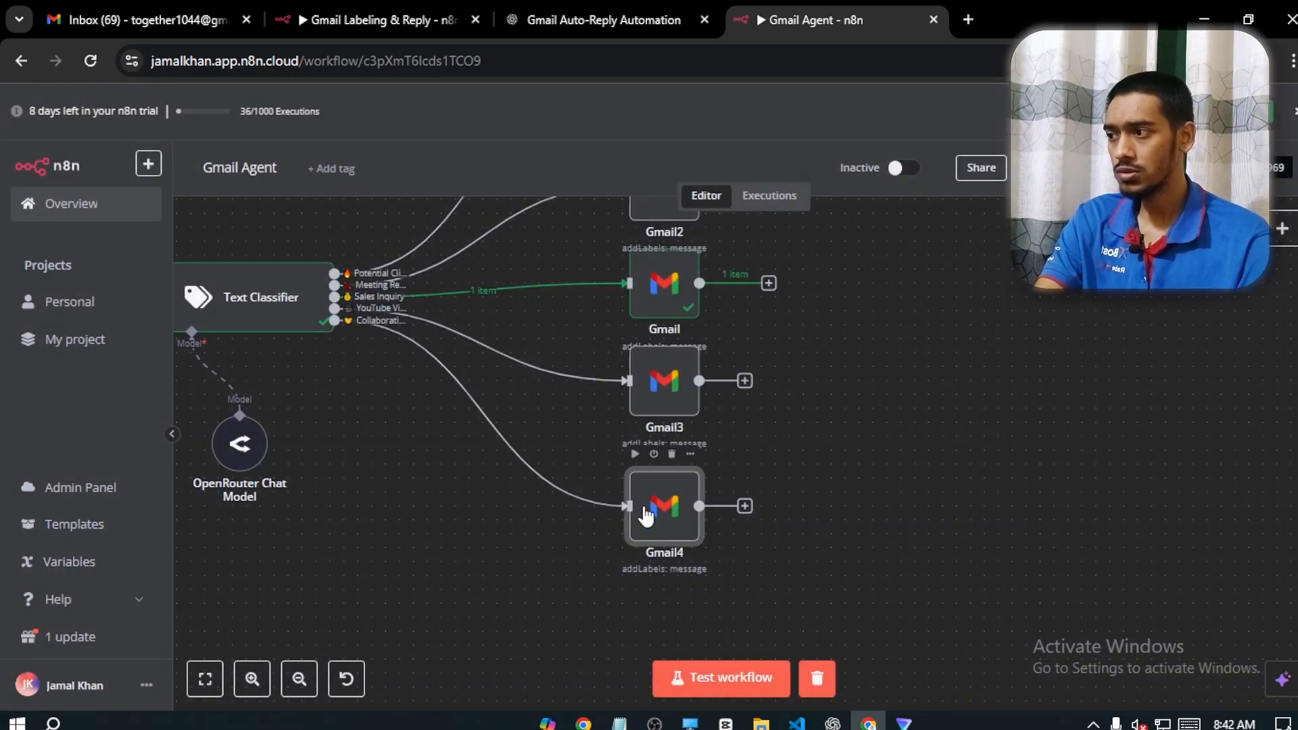
Replace the label in the Gmail4 node with Collaboration Requests and return to the canvas
{"action": "double_click", "coordinate": [646, 515]}
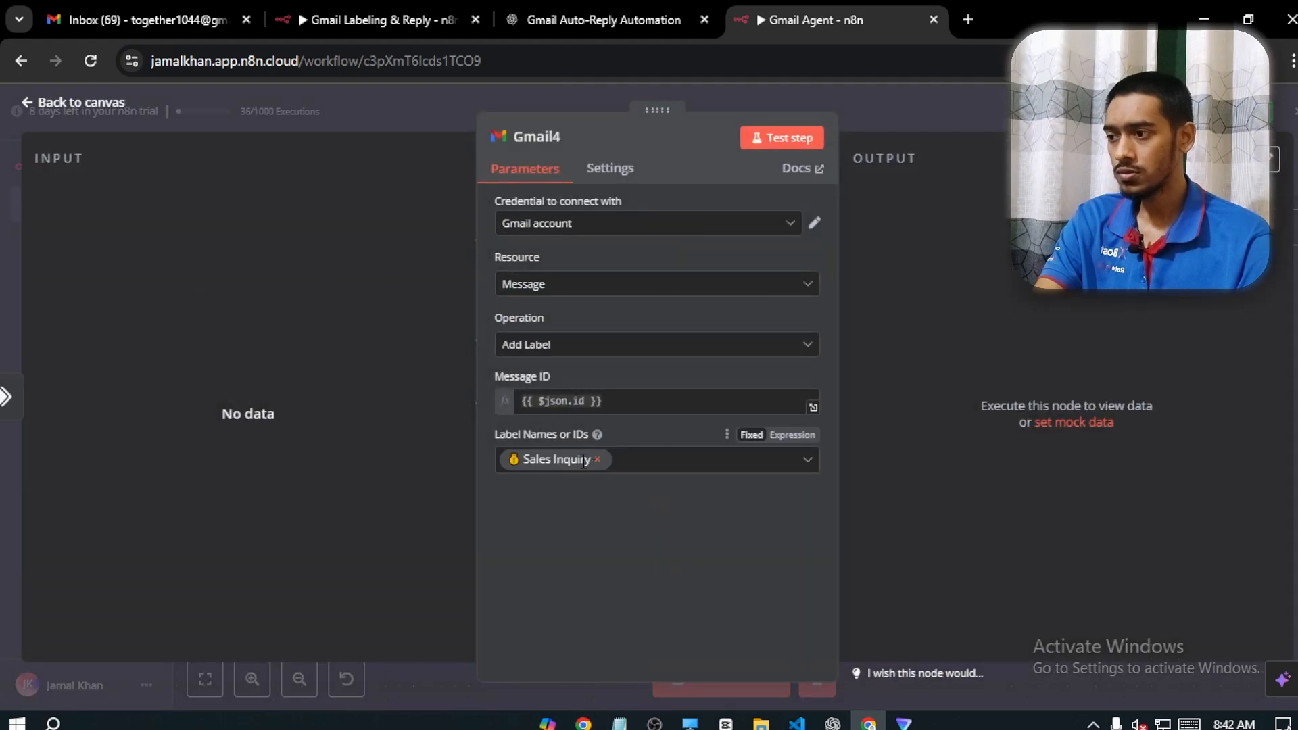
{"action": "left_click", "coordinate": [601, 461]}
{"action": "scroll", "coordinate": [608, 405], "scroll_direction": "down", "scroll_amount": 5}
{"action": "left_click", "coordinate": [608, 420]}
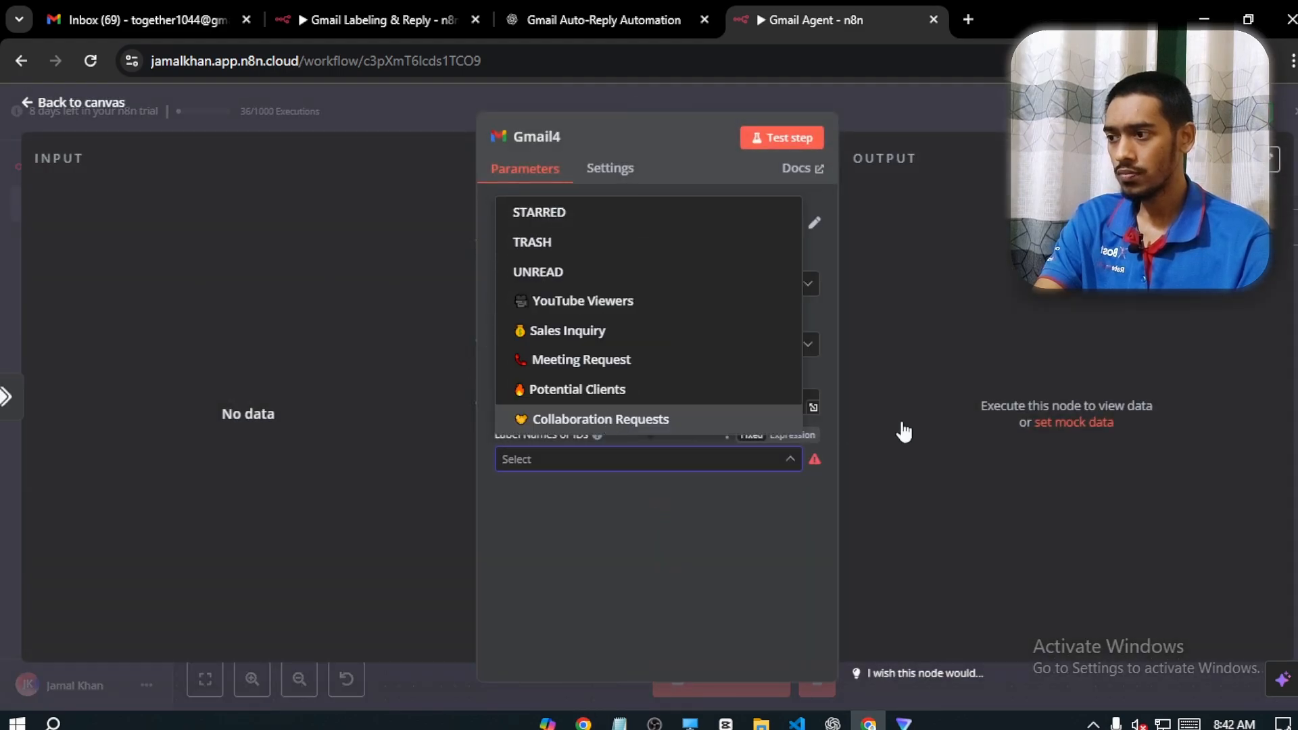
{"action": "left_click", "coordinate": [940, 396]}
{"action": "left_click", "coordinate": [76, 102]}
Add an AI Agent node to the workflow and set its source for the user message prompt to Define below
{"action": "left_click_drag", "start_coordinate": [828, 342], "coordinate": [1034, 607]}
{"action": "scroll", "coordinate": [1034, 606], "scroll_direction": "down", "scroll_amount": 2}
{"action": "left_click", "coordinate": [300, 679]}
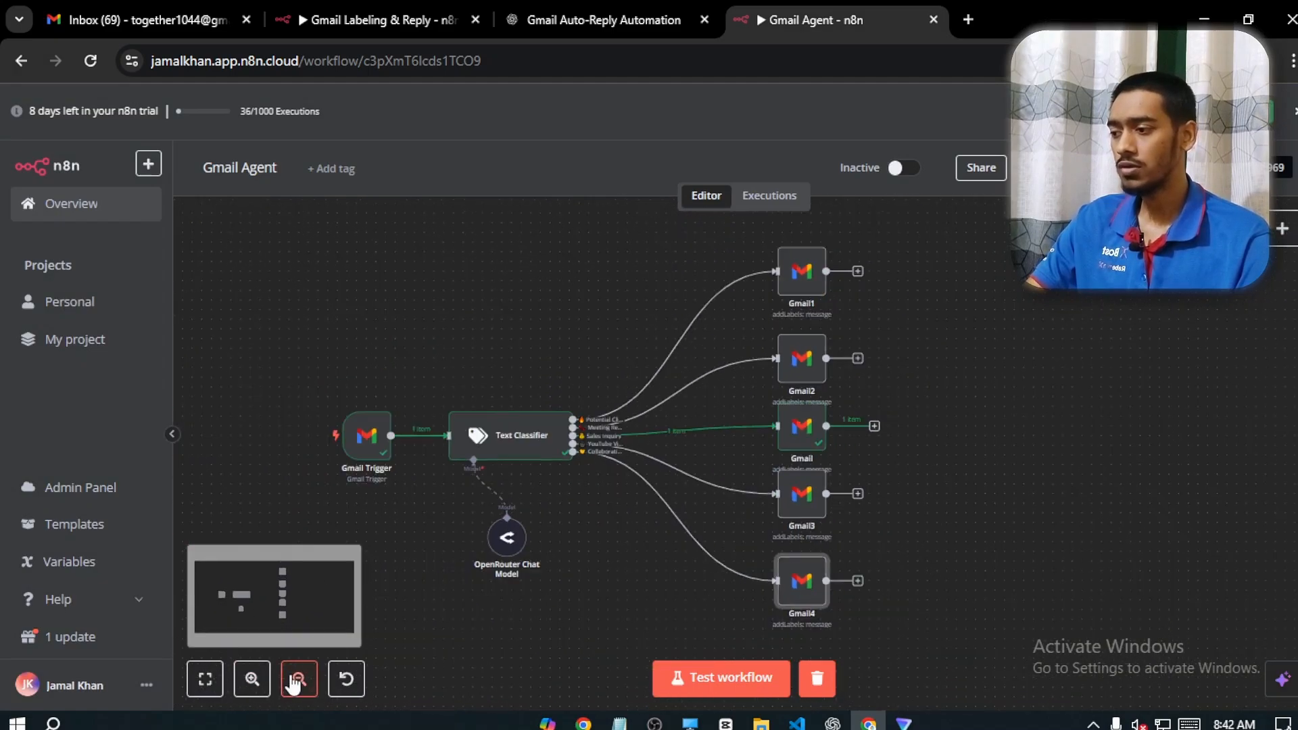
{"action": "left_click", "coordinate": [299, 679]}
{"action": "left_click_drag", "start_coordinate": [996, 493], "coordinate": [858, 493]}
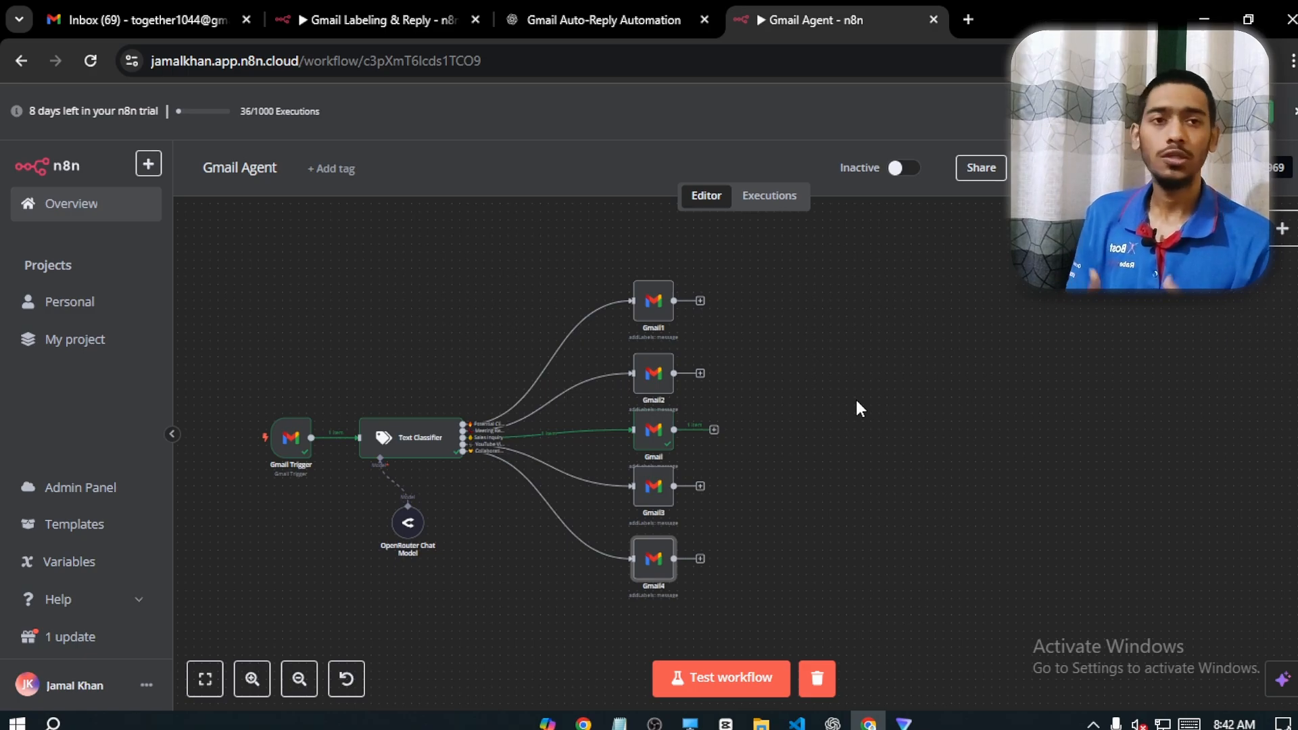
{"action": "right_click", "coordinate": [894, 425]}
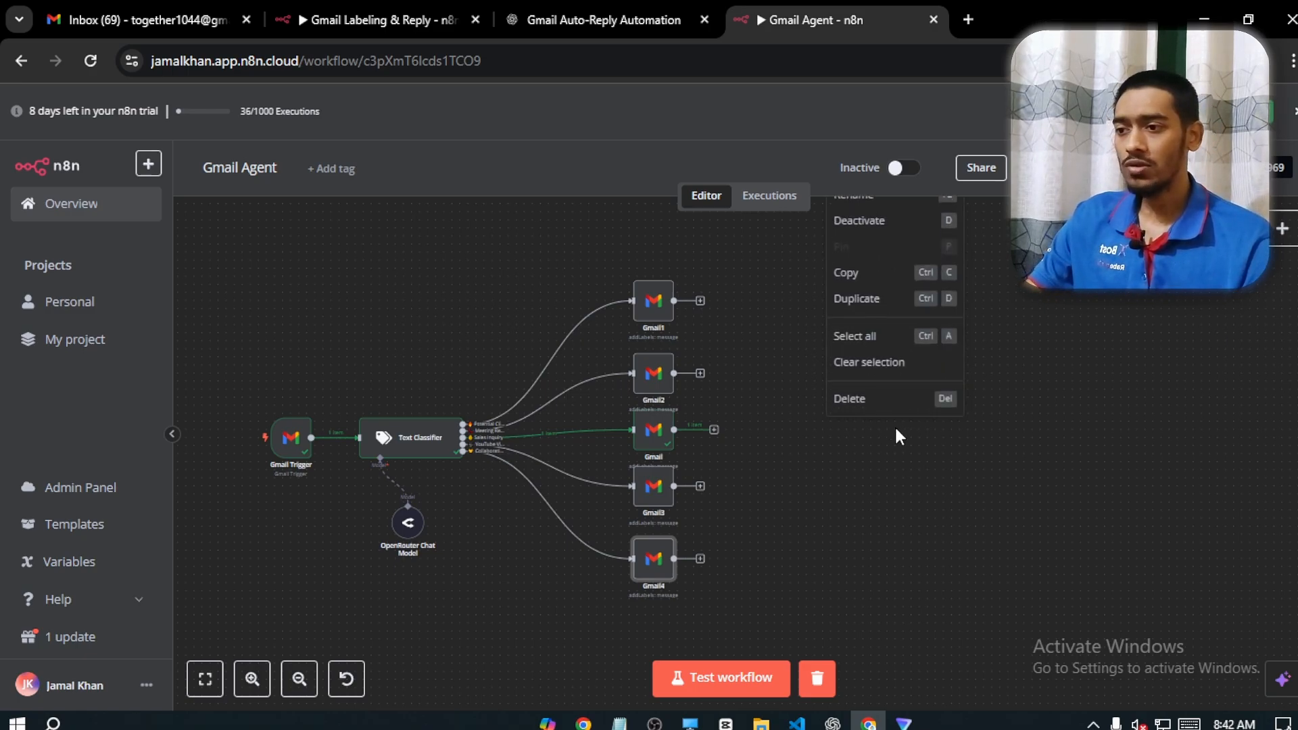
{"action": "left_click", "coordinate": [1070, 306]}
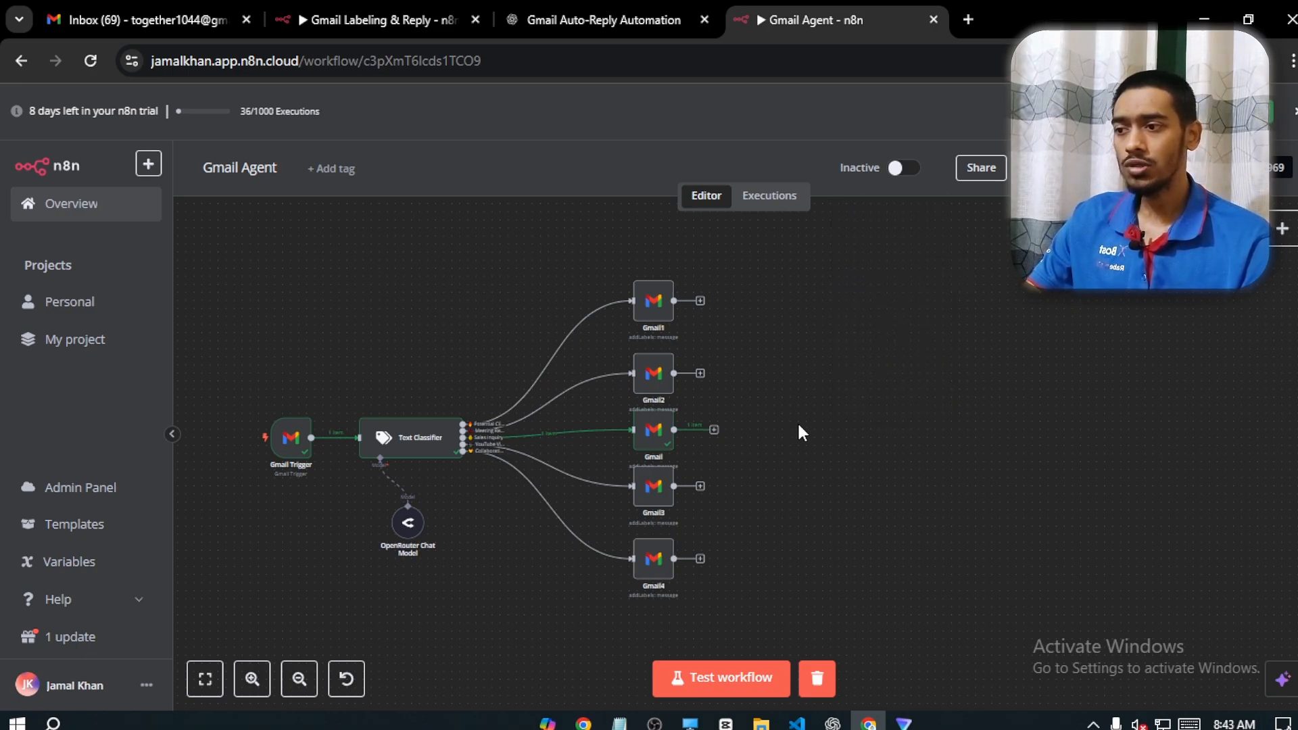
{"action": "right_click", "coordinate": [792, 424]}
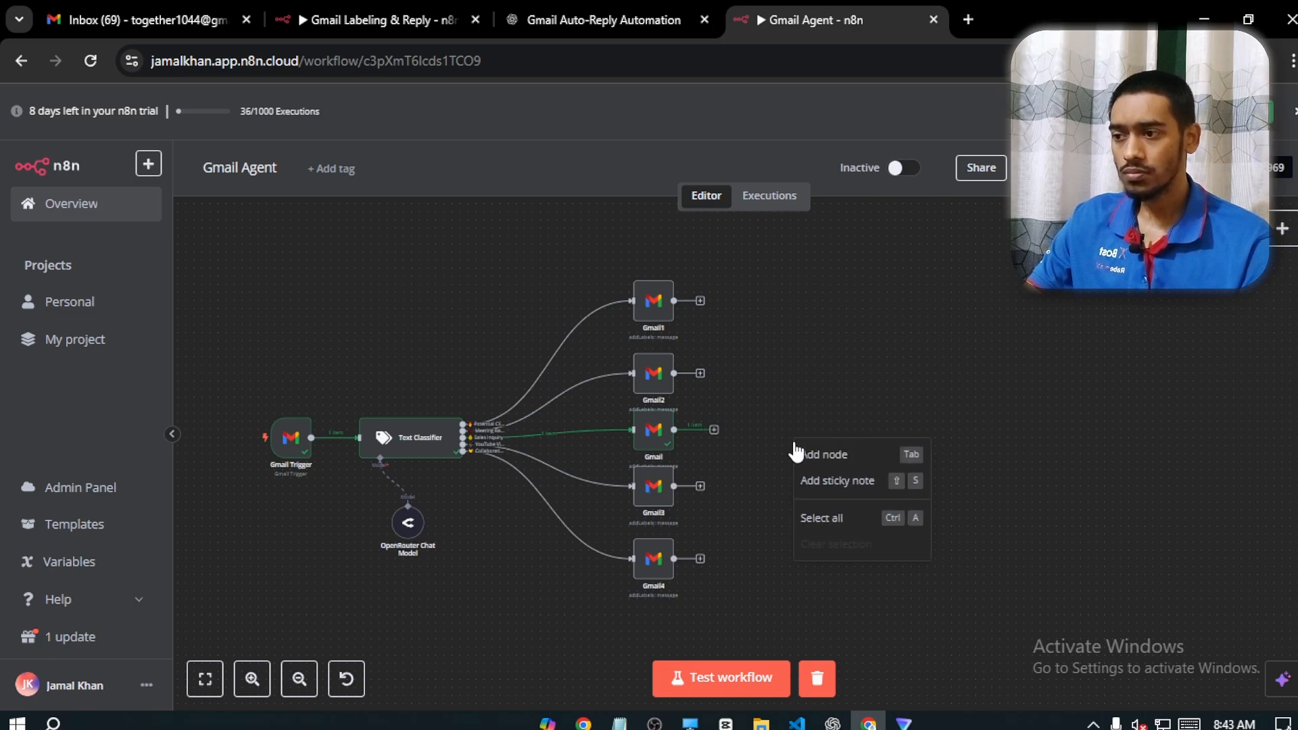
{"action": "left_click", "coordinate": [808, 451]}
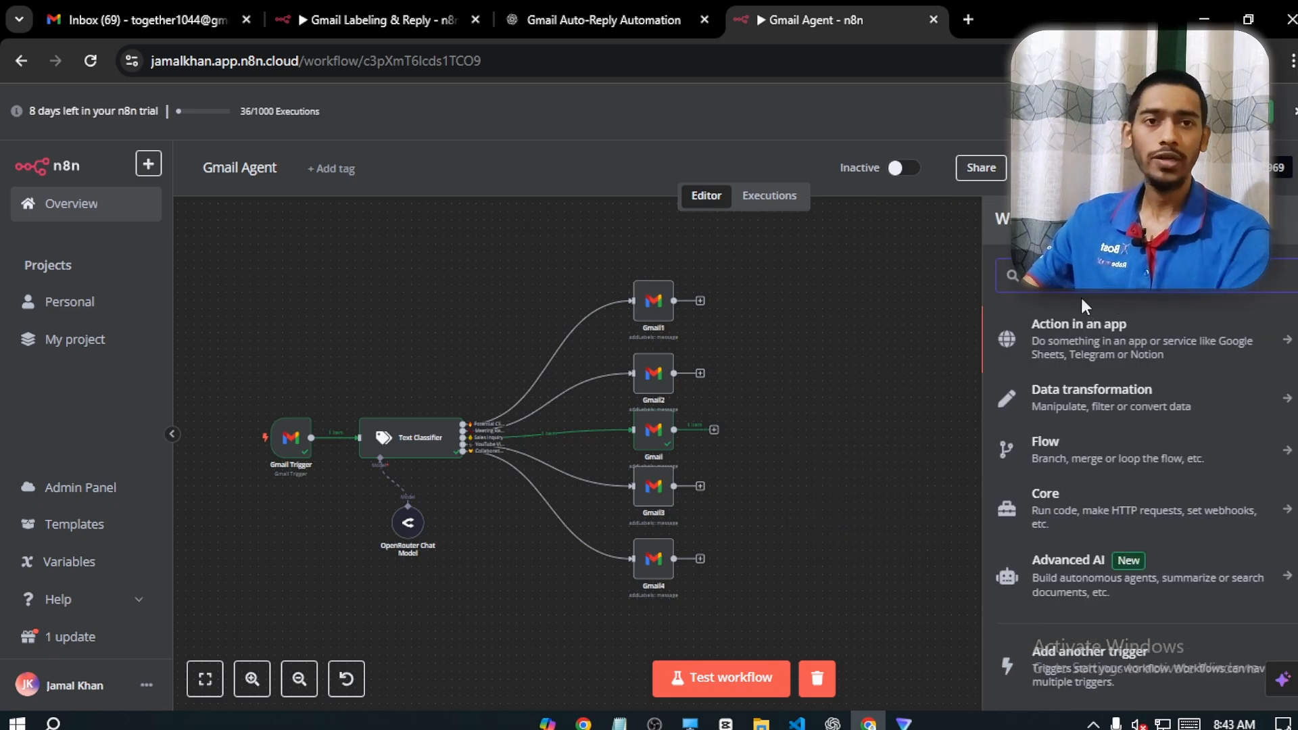
{"action": "type", "text": "ai"}
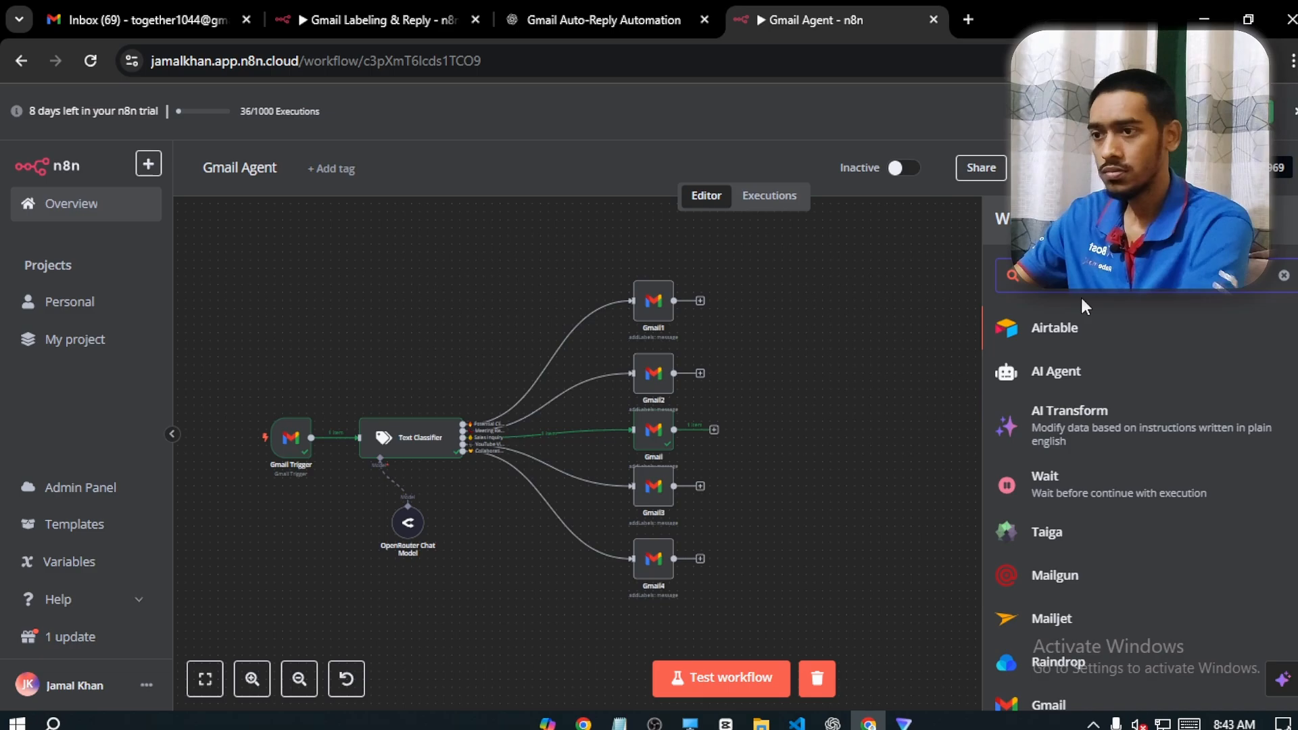
{"action": "left_click", "coordinate": [1030, 371]}
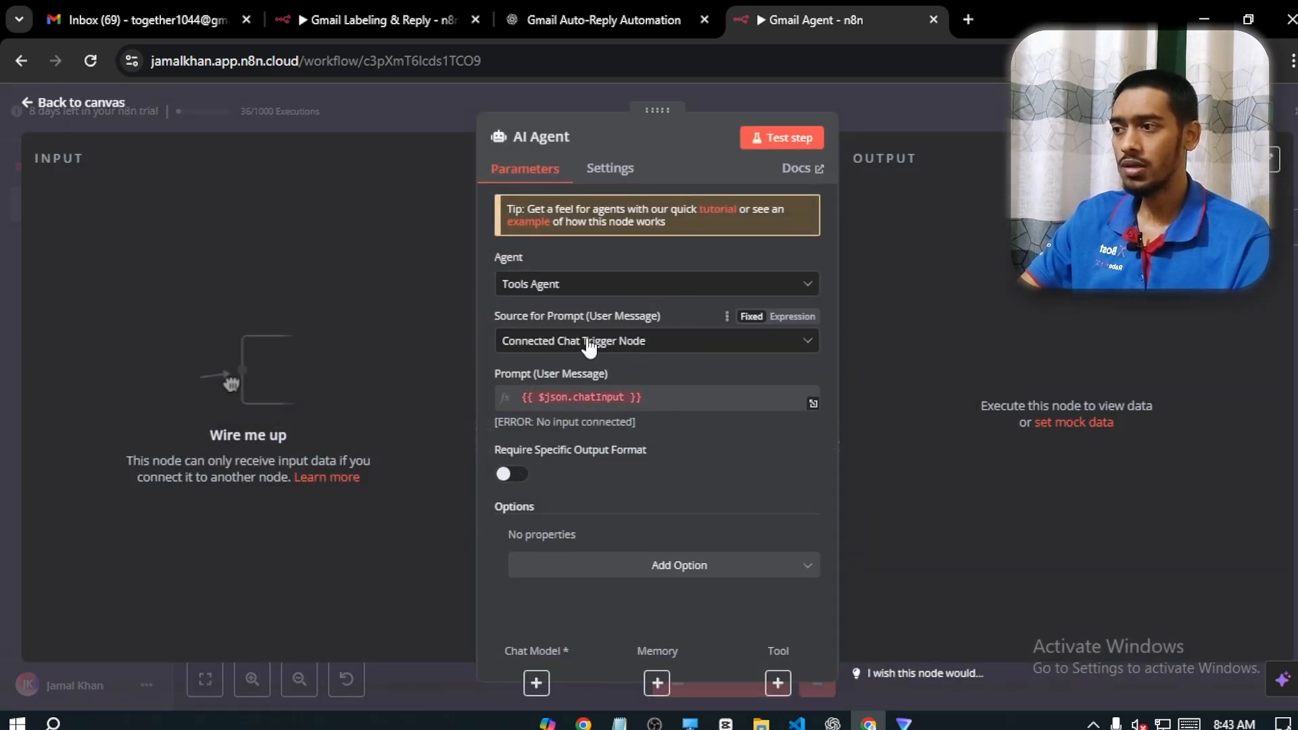
{"action": "left_click", "coordinate": [532, 340]}
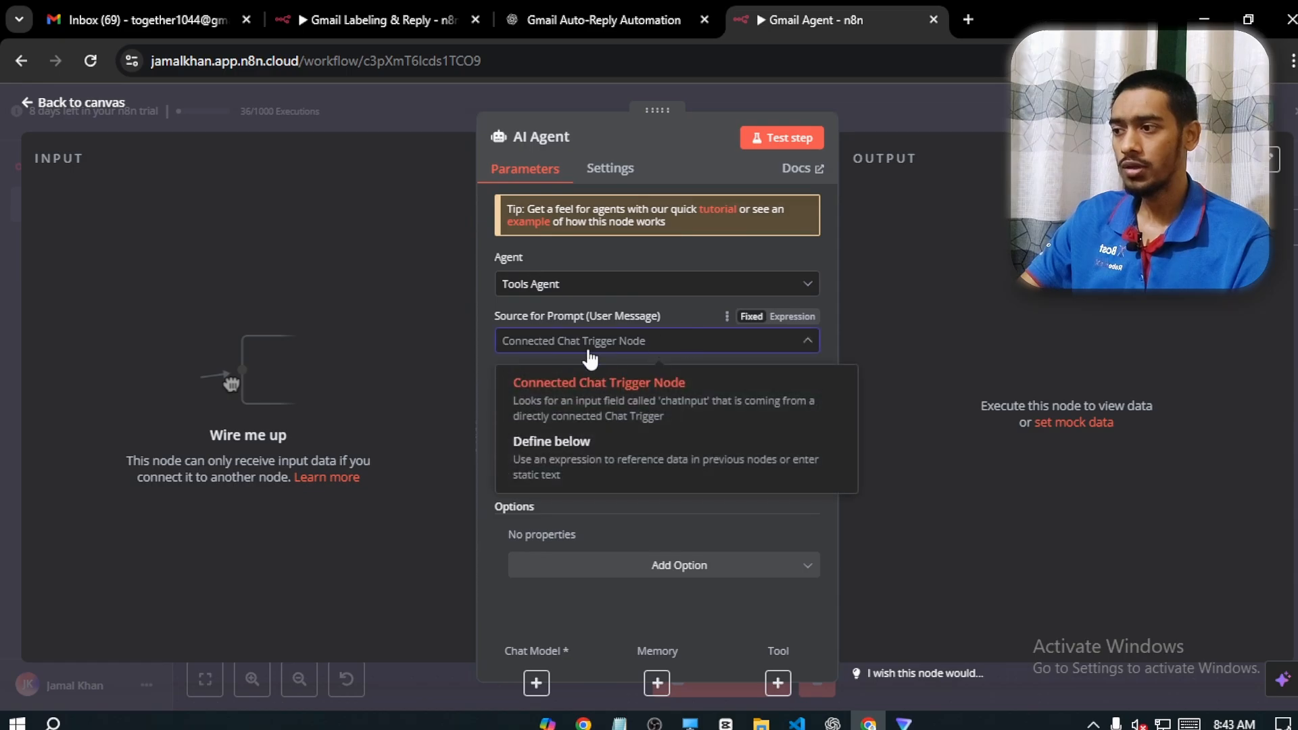
{"action": "left_click", "coordinate": [537, 464]}
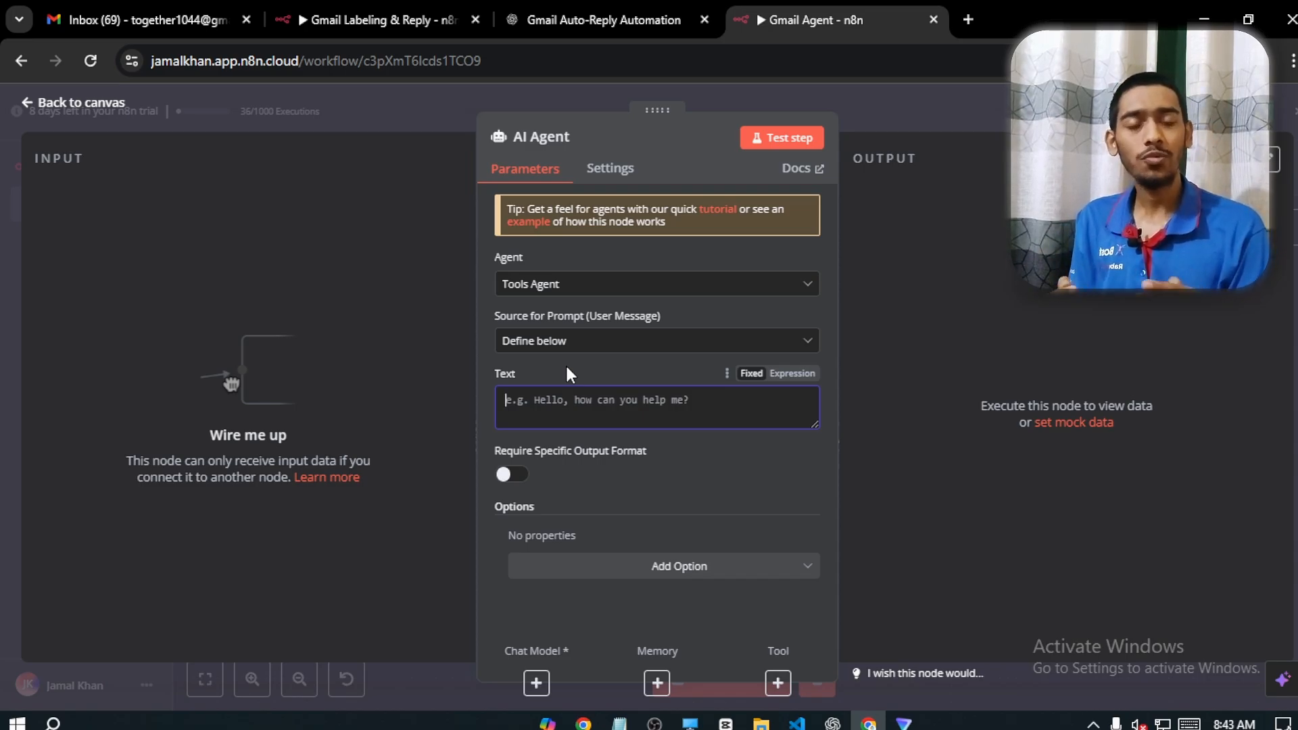
Set the AI Agent's prompt text to an expression containing the copied email assistant prompt with label-based response guidelines
{"action": "left_click", "coordinate": [792, 373]}
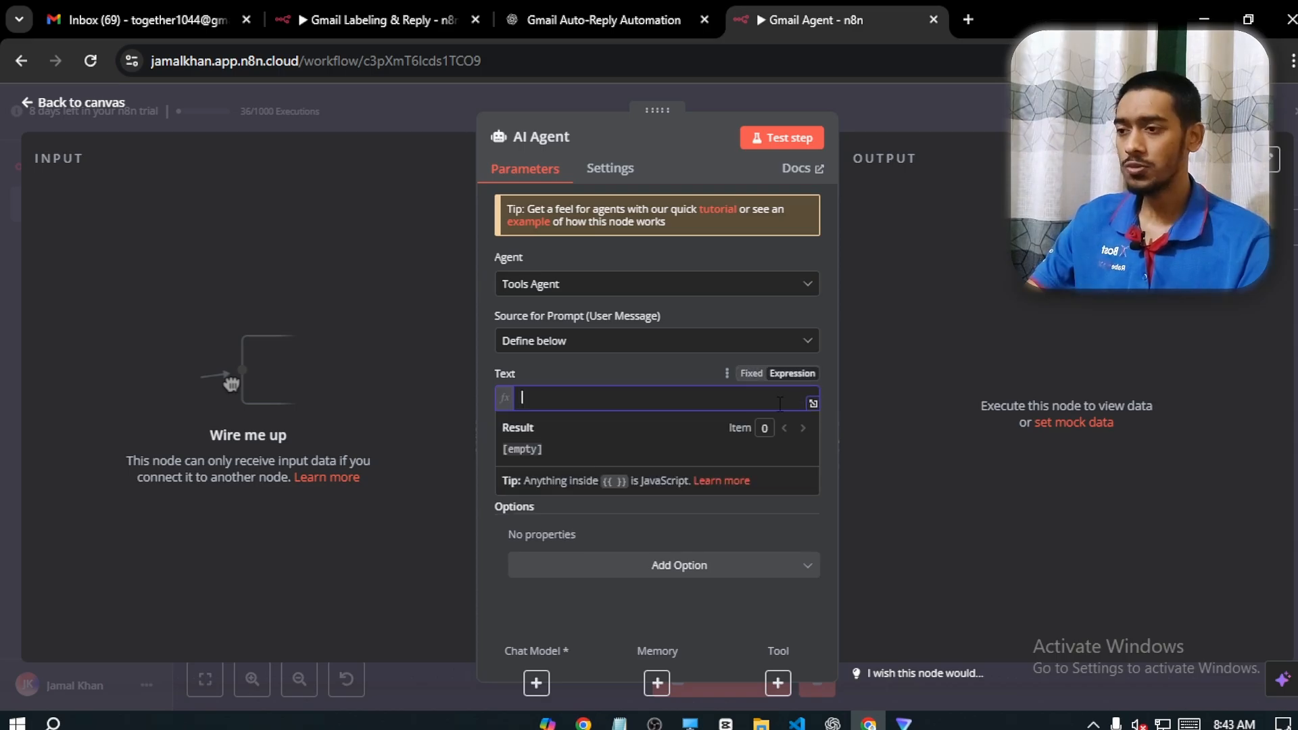
{"action": "left_click", "coordinate": [812, 404]}
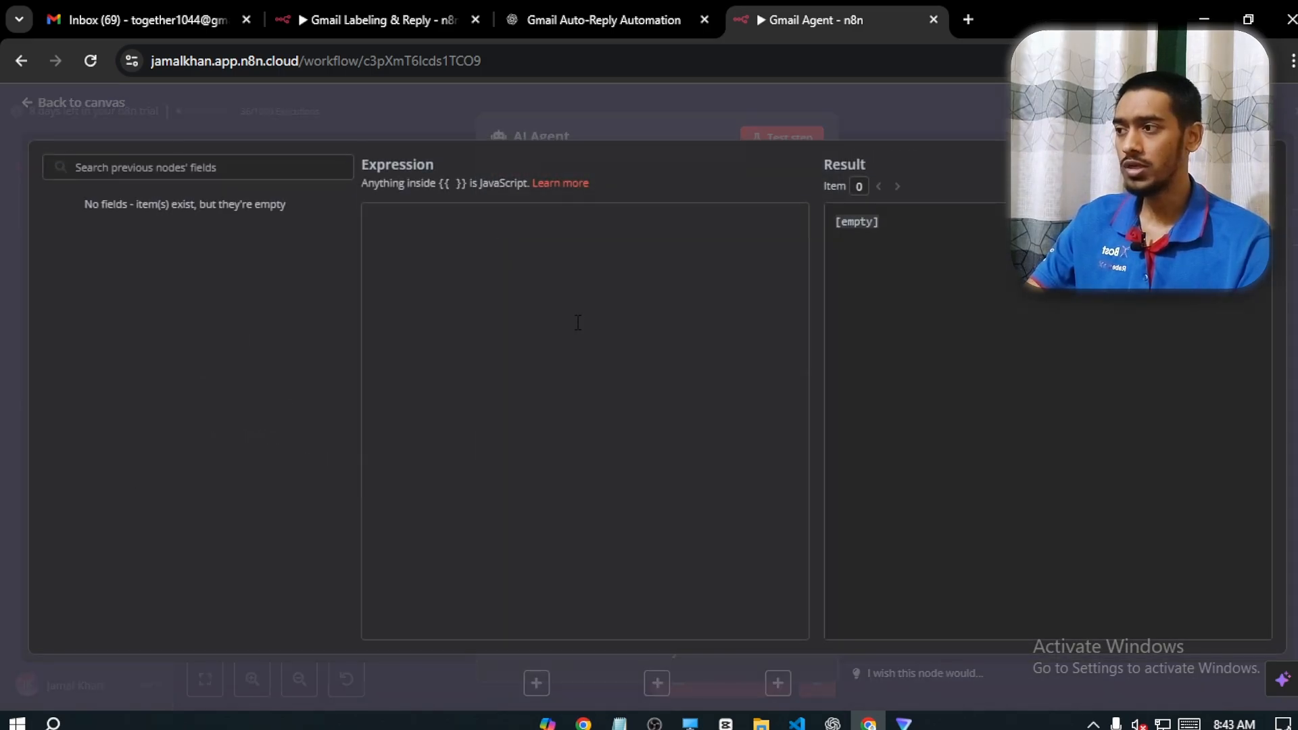
{"action": "key", "text": "ctrl+v"}
{"action": "left_click_drag", "start_coordinate": [800, 451], "coordinate": [813, 232]}
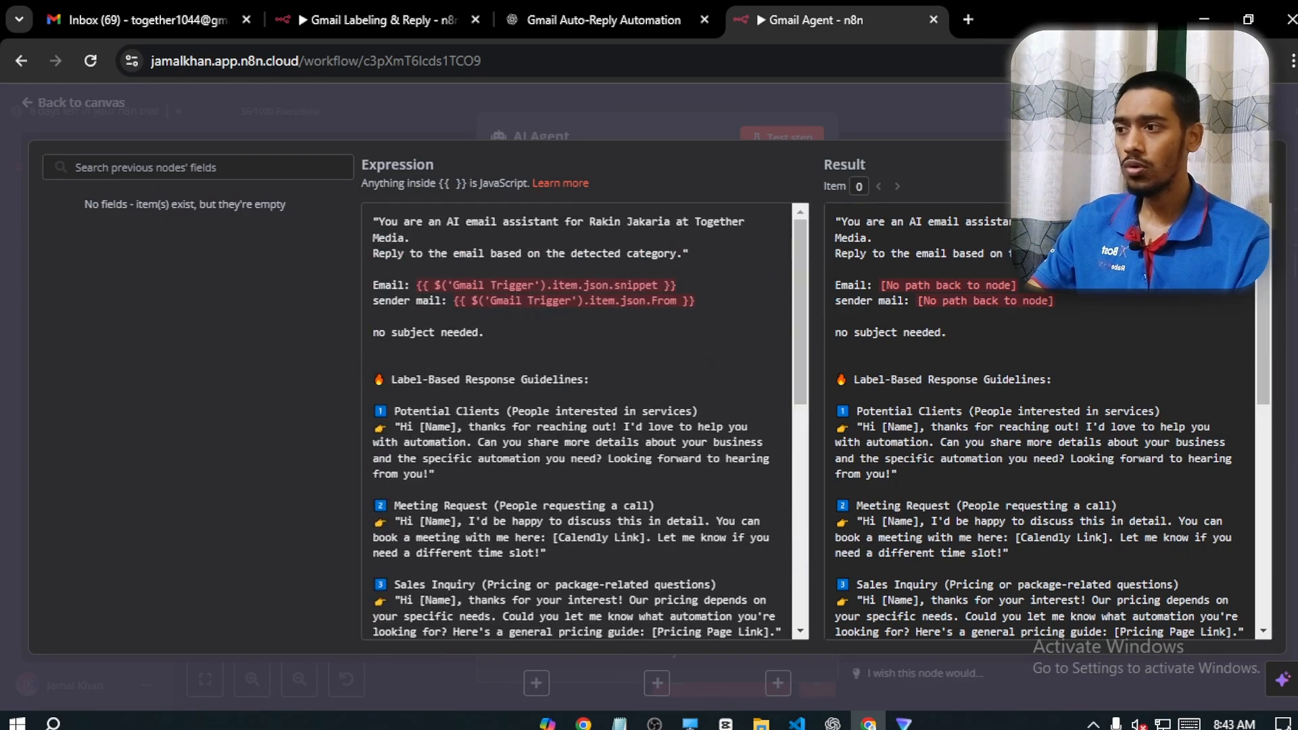
{"action": "key", "text": "Escape"}
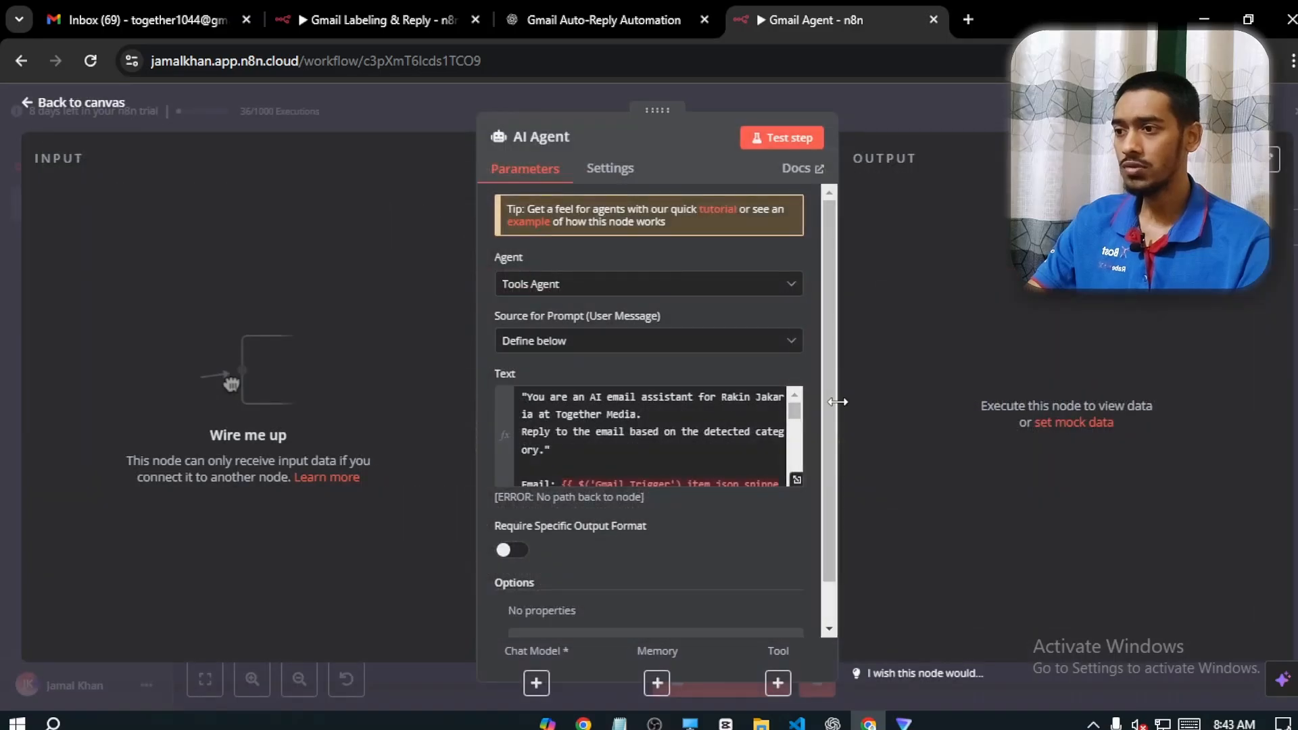
Connect the Gmail node to the AI Agent and reopen the agent's prompt in the expression editor to review its opening instructions
{"action": "left_click", "coordinate": [77, 108]}
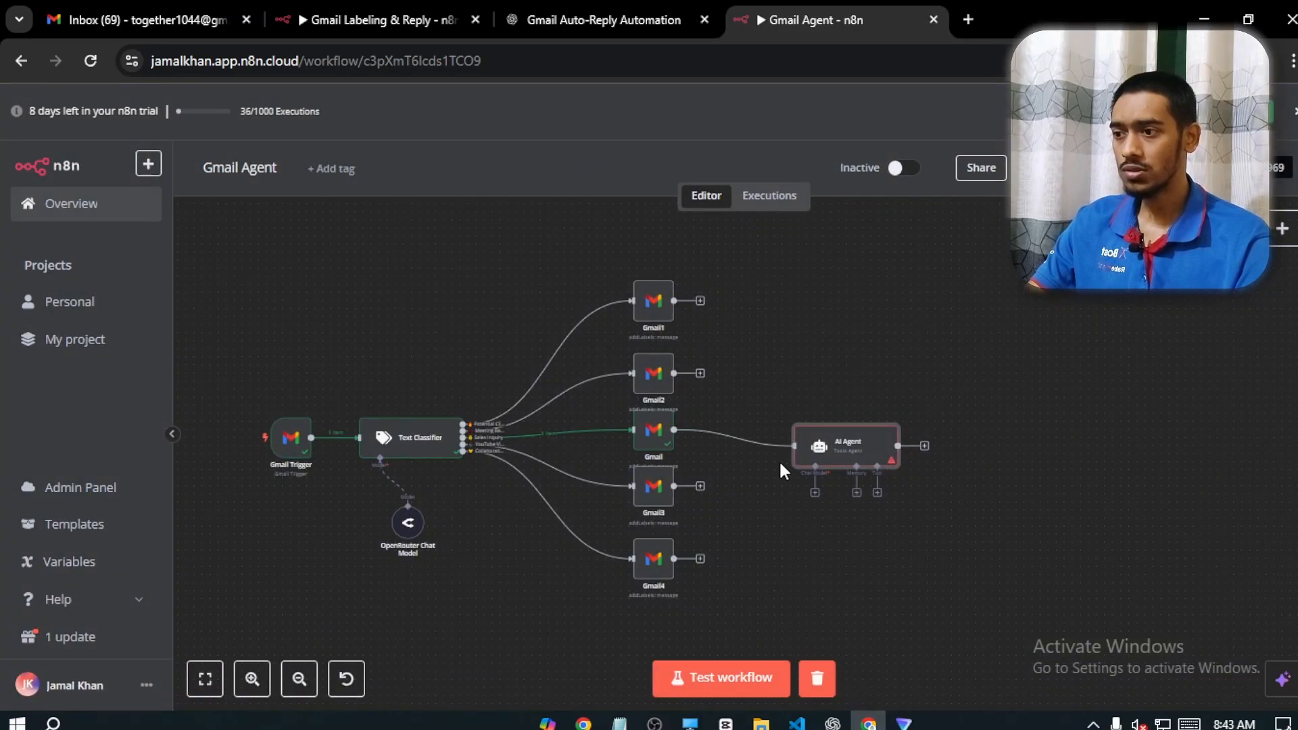
{"action": "double_click", "coordinate": [854, 459]}
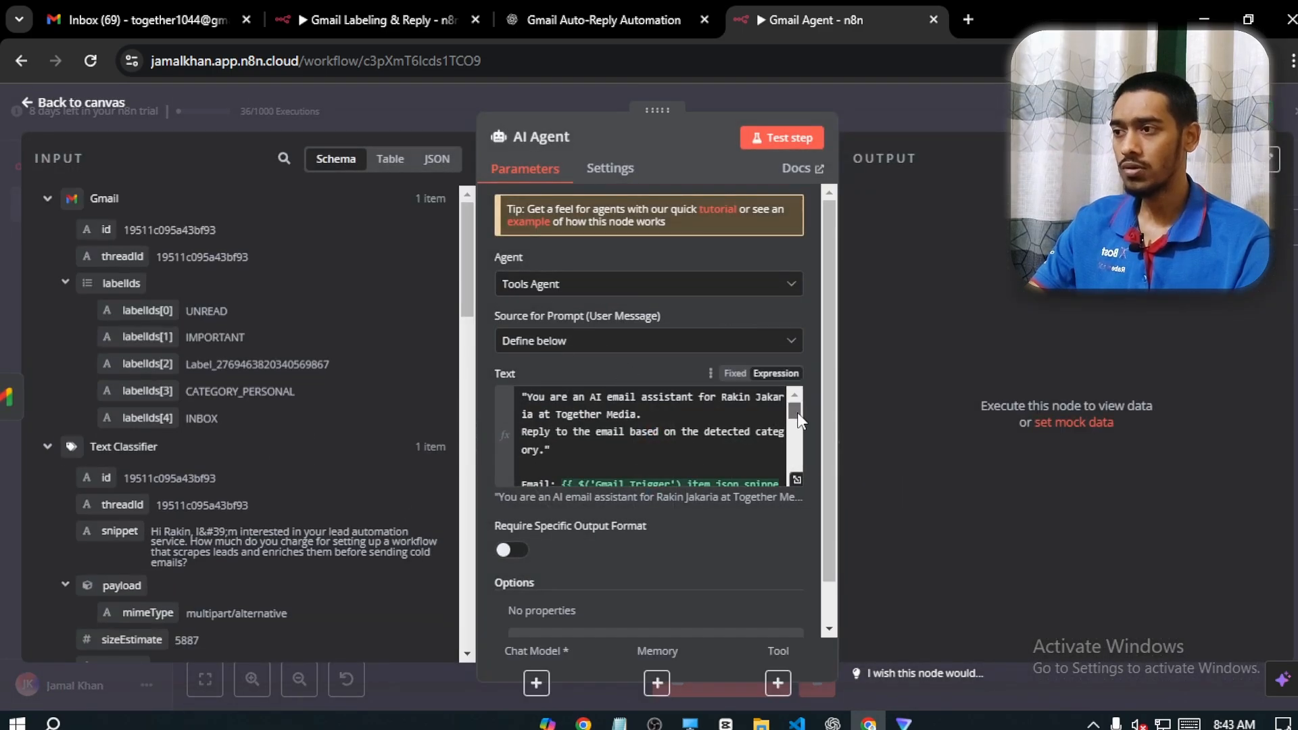
{"action": "left_click_drag", "start_coordinate": [796, 412], "coordinate": [797, 458]}
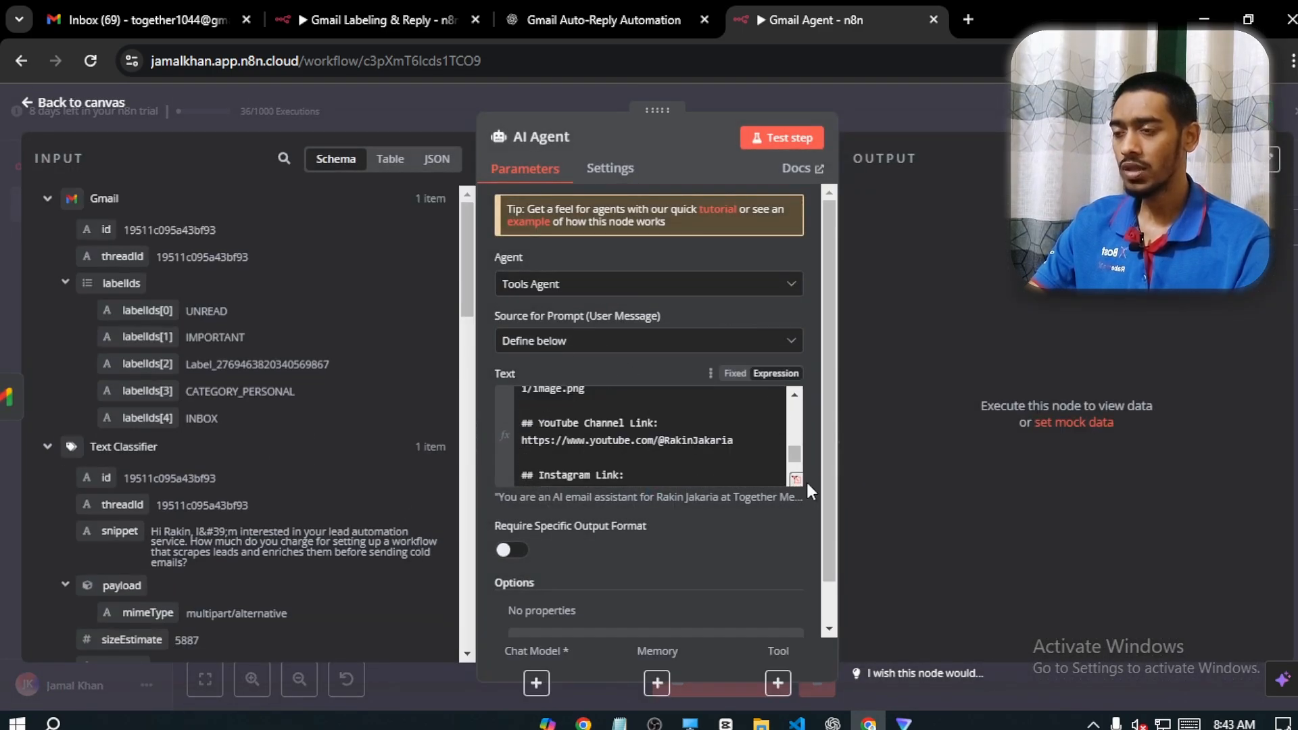
{"action": "left_click", "coordinate": [796, 479]}
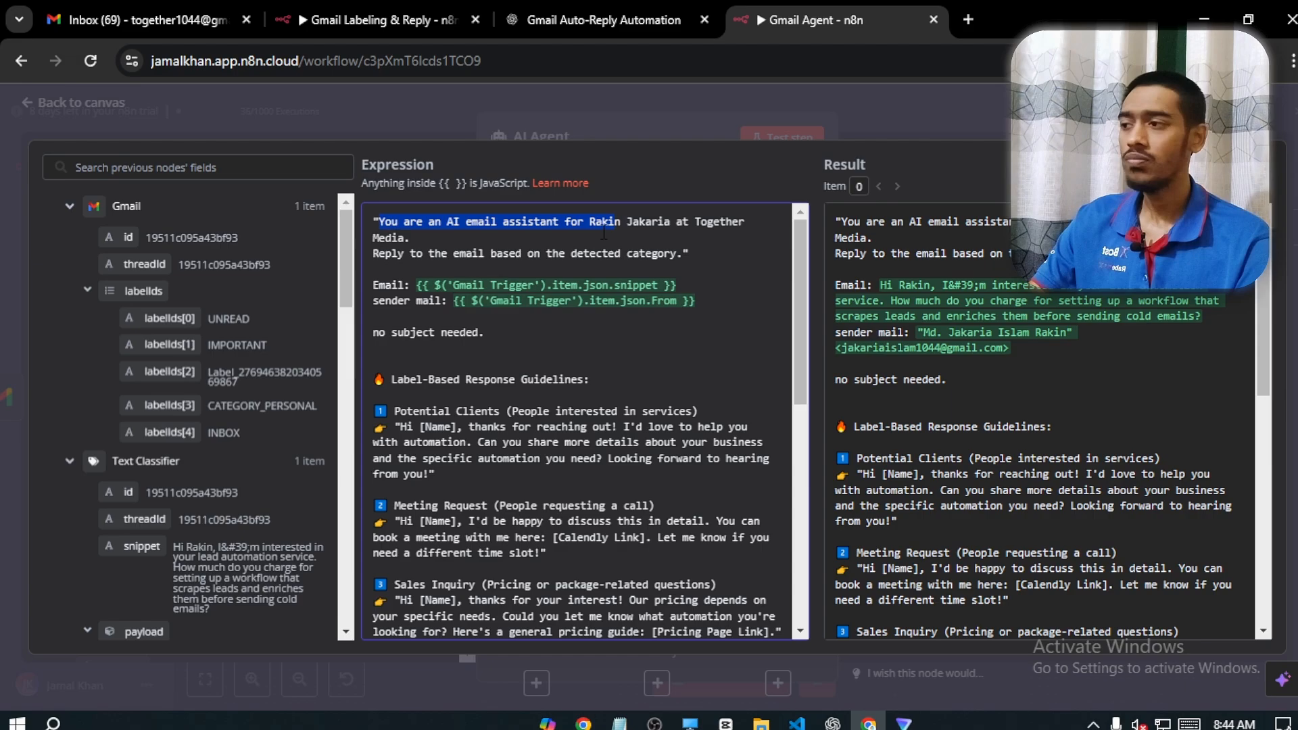
{"action": "left_click_drag", "start_coordinate": [604, 233], "coordinate": [478, 235]}
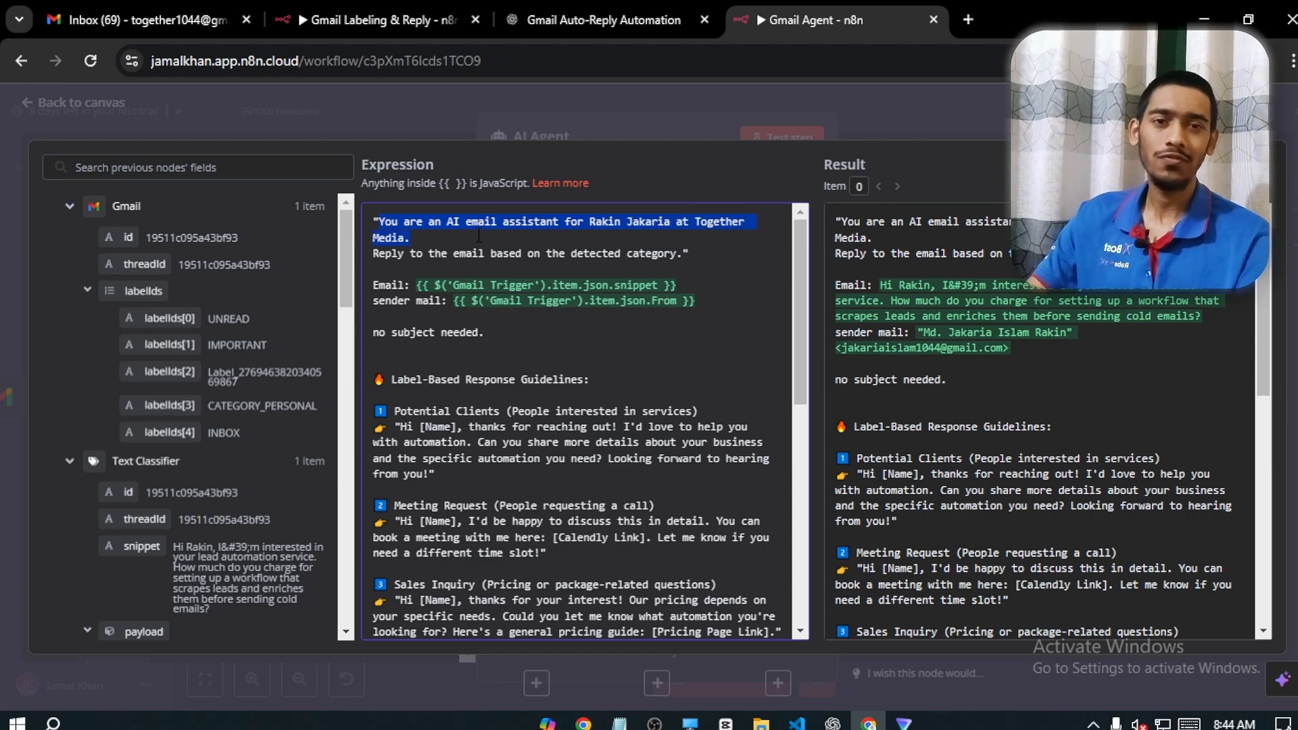
{"action": "left_click", "coordinate": [478, 236]}
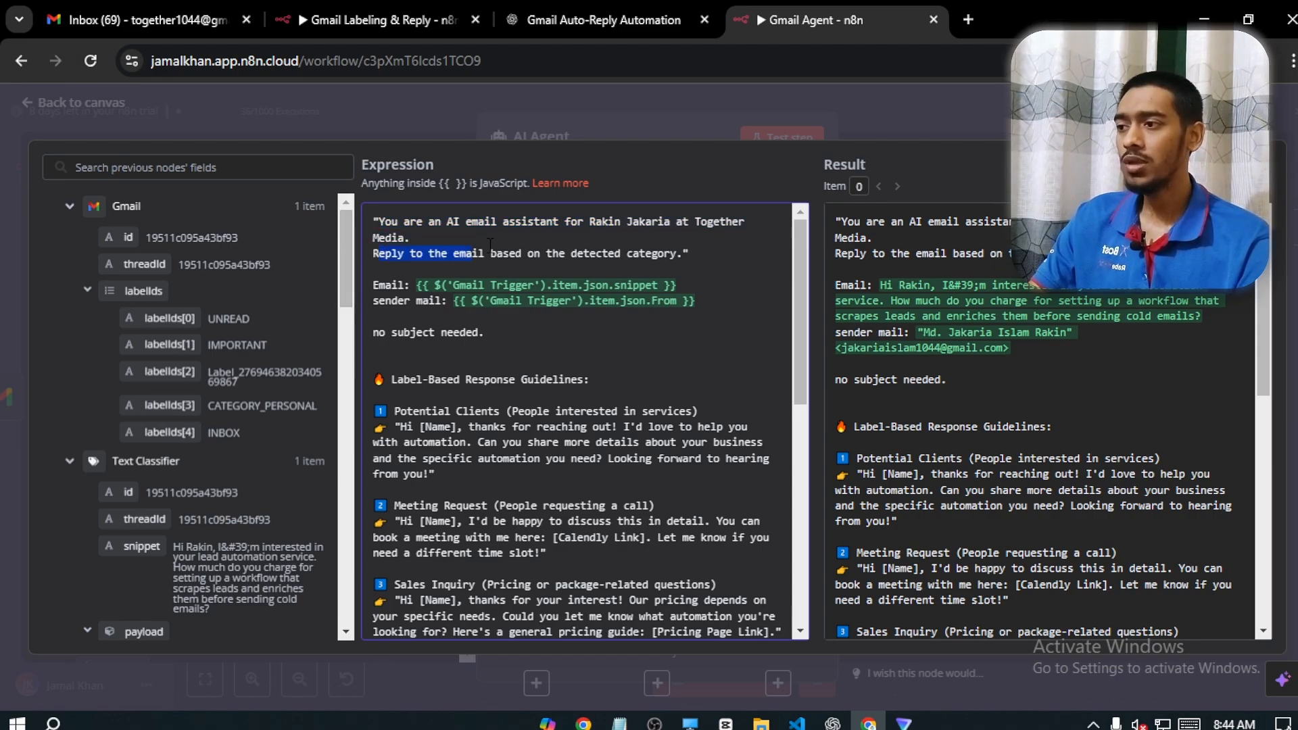
{"action": "left_click_drag", "start_coordinate": [490, 245], "coordinate": [620, 253]}
{"action": "left_click", "coordinate": [666, 269]}
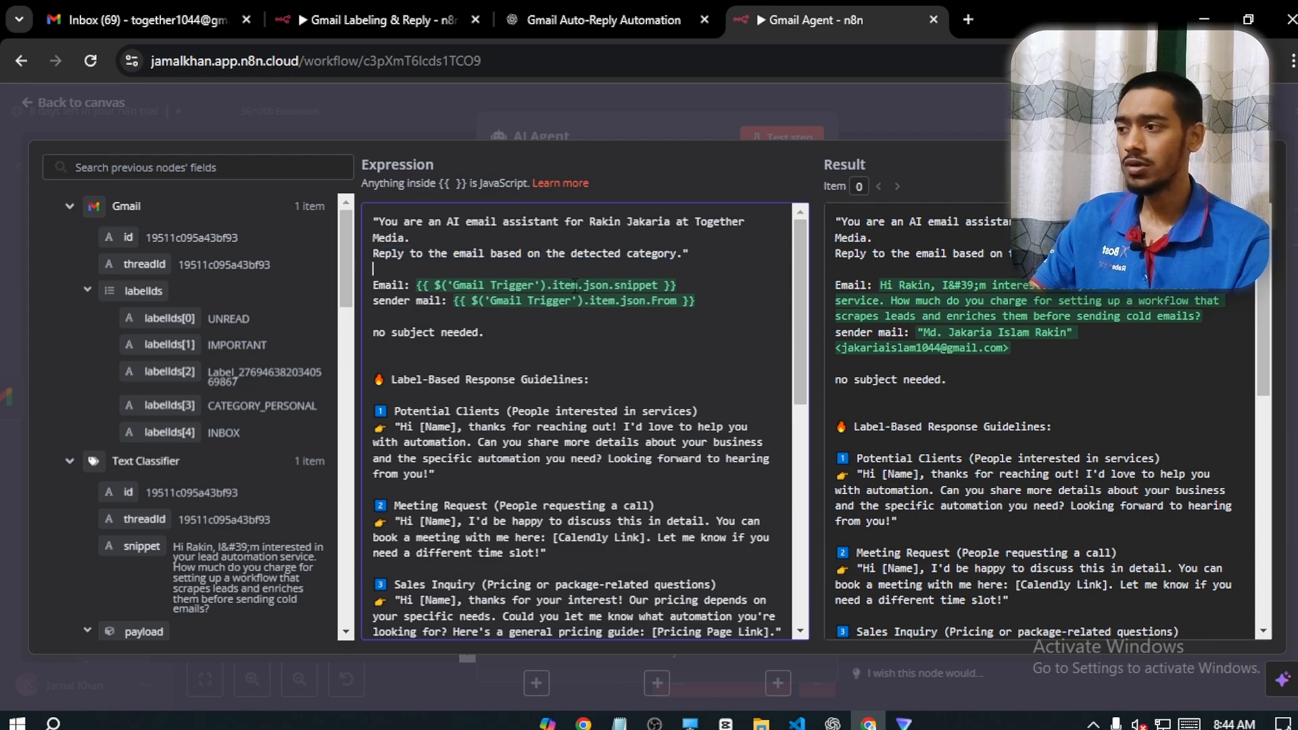
Replace the expression after "Email:" in the prompt with the snippet field from the Gmail Trigger
{"action": "left_click_drag", "start_coordinate": [417, 285], "coordinate": [676, 285]}
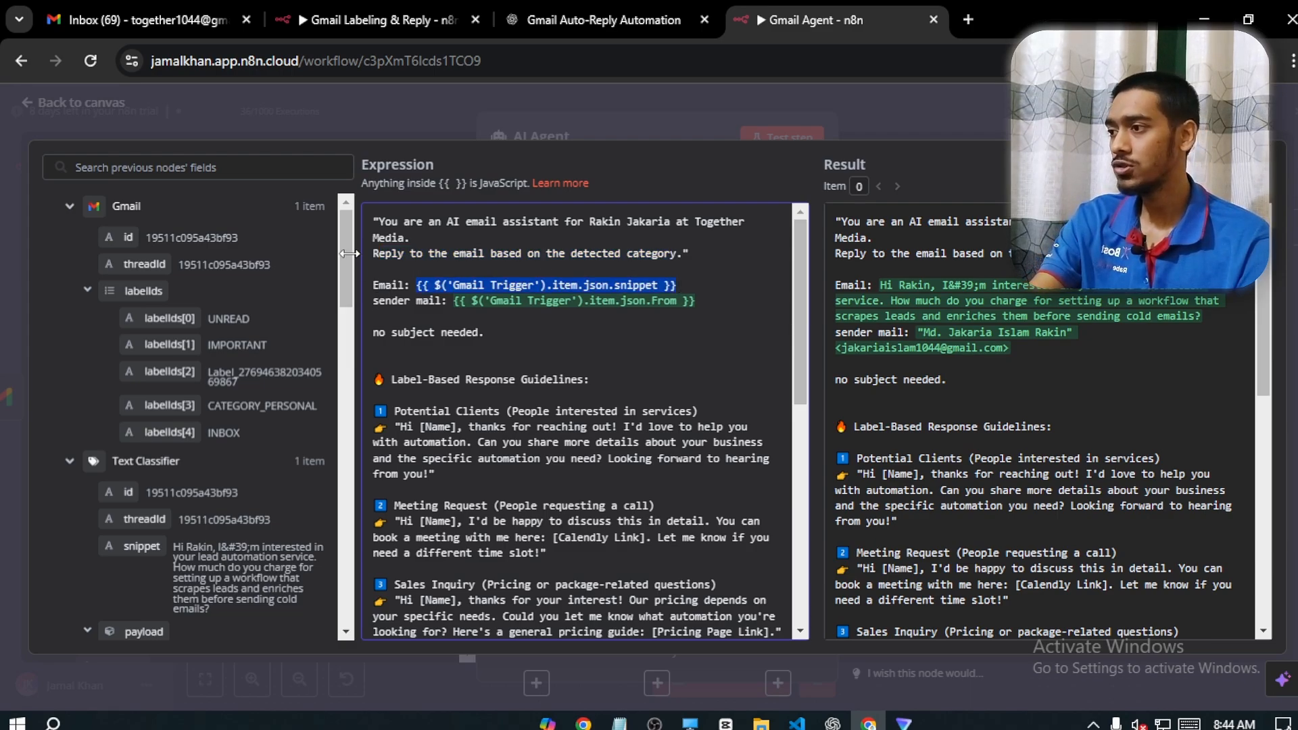
{"action": "key", "text": "BackSpace"}
{"action": "left_click_drag", "start_coordinate": [343, 241], "coordinate": [329, 455]}
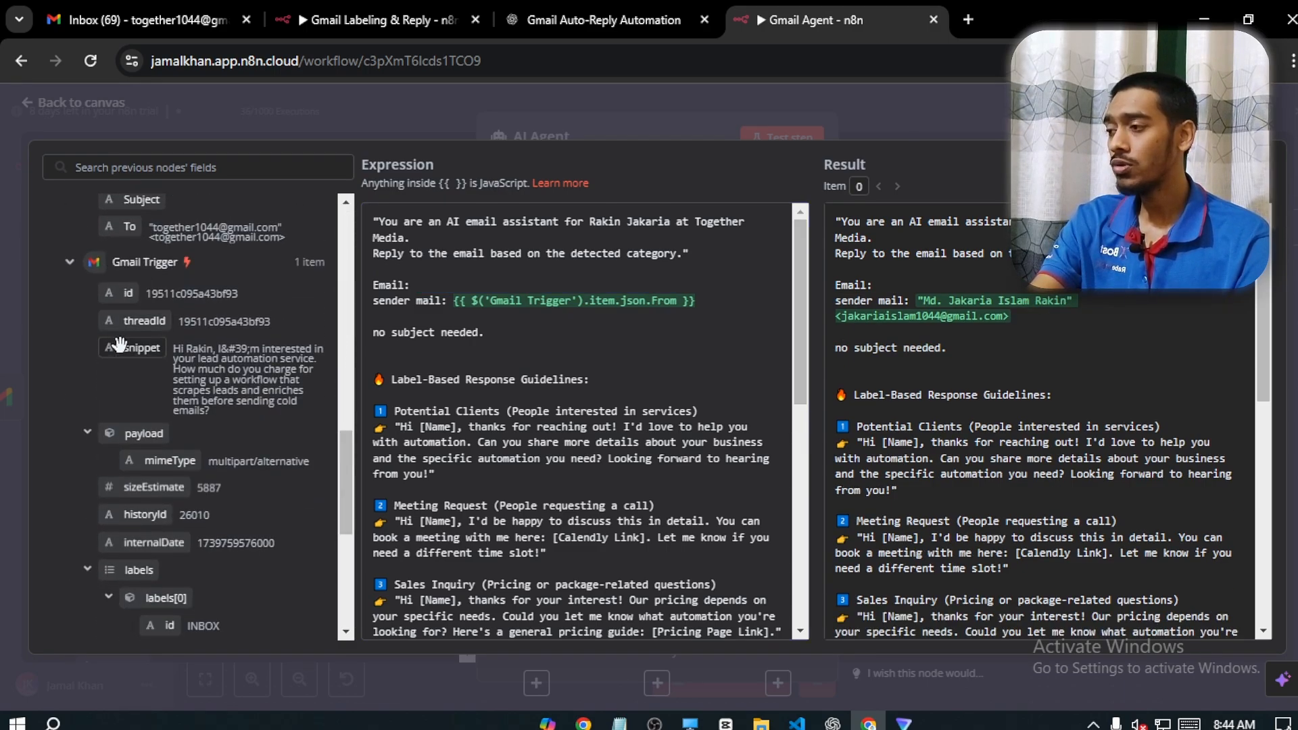
{"action": "left_click_drag", "start_coordinate": [134, 350], "coordinate": [417, 284]}
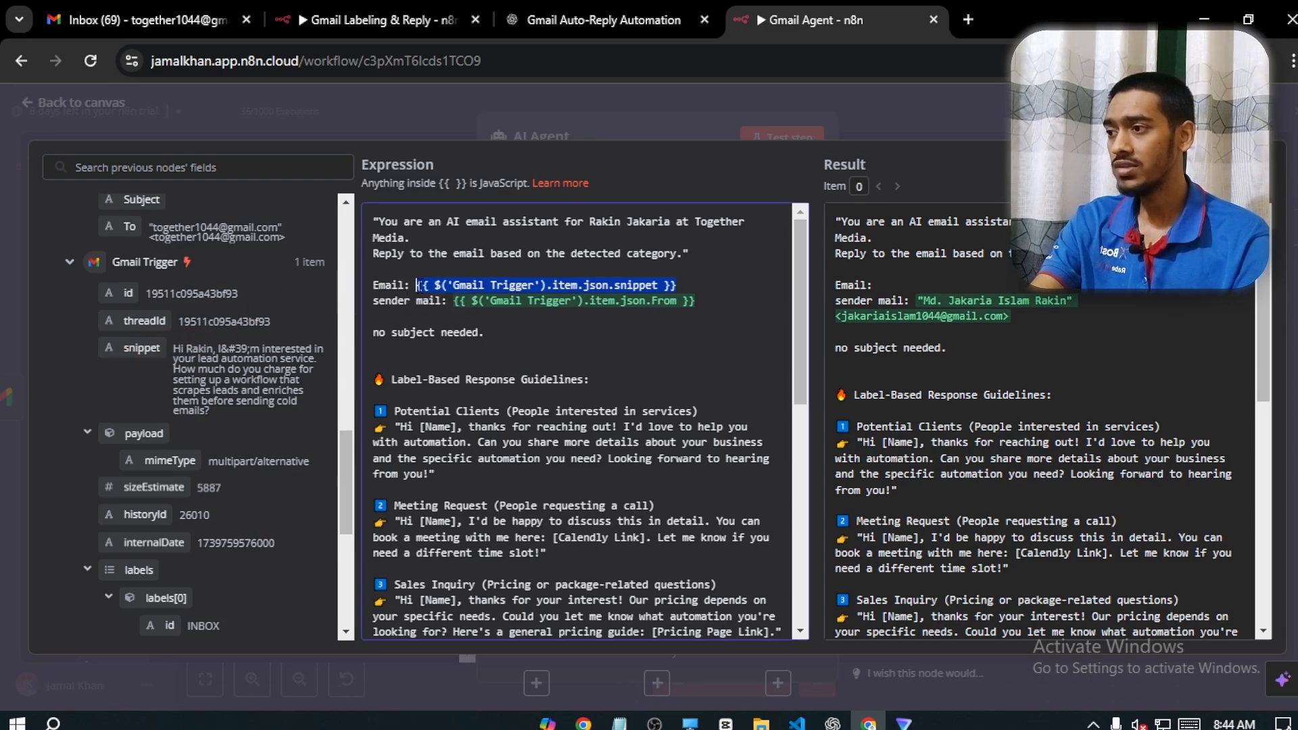
{"action": "left_click", "coordinate": [653, 322]}
Replace the expression after "sender mail:" in the prompt with the From field from the Gmail Trigger
{"action": "left_click_drag", "start_coordinate": [696, 302], "coordinate": [440, 309]}
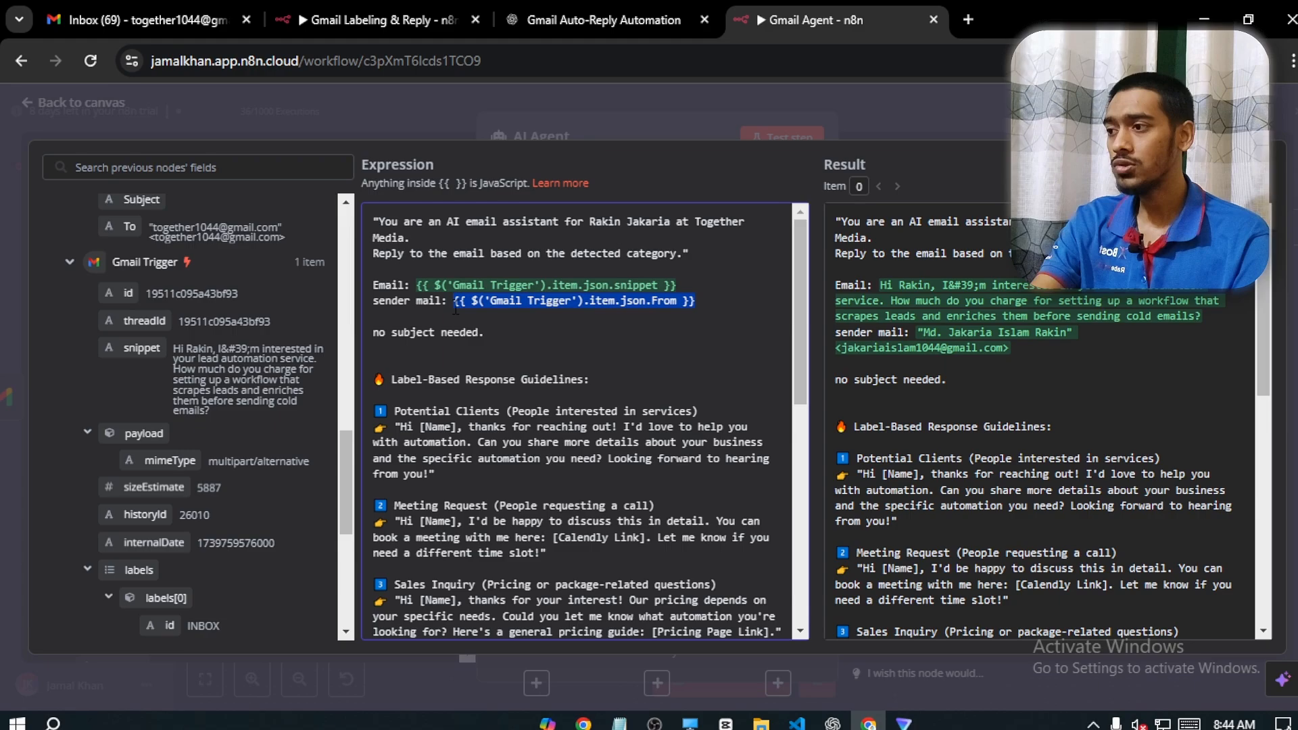
{"action": "key", "text": "BackSpace"}
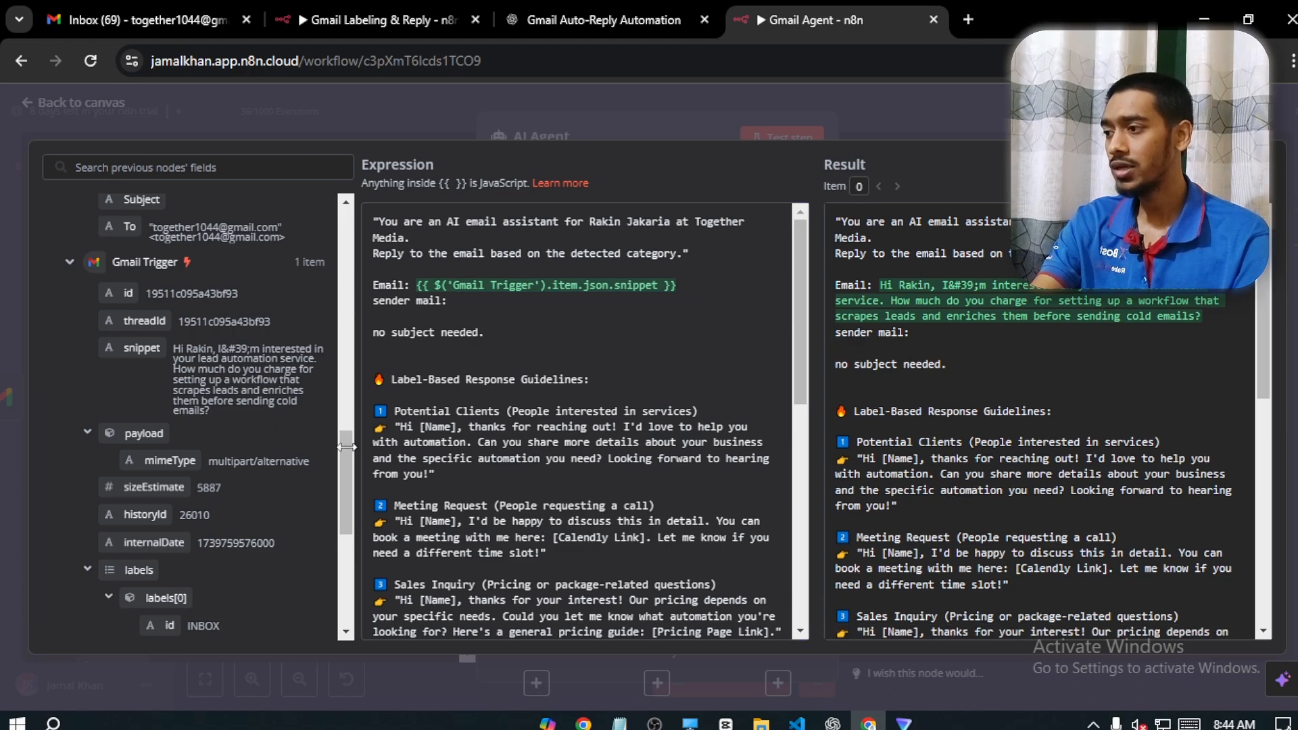
{"action": "left_click_drag", "start_coordinate": [342, 456], "coordinate": [358, 590]}
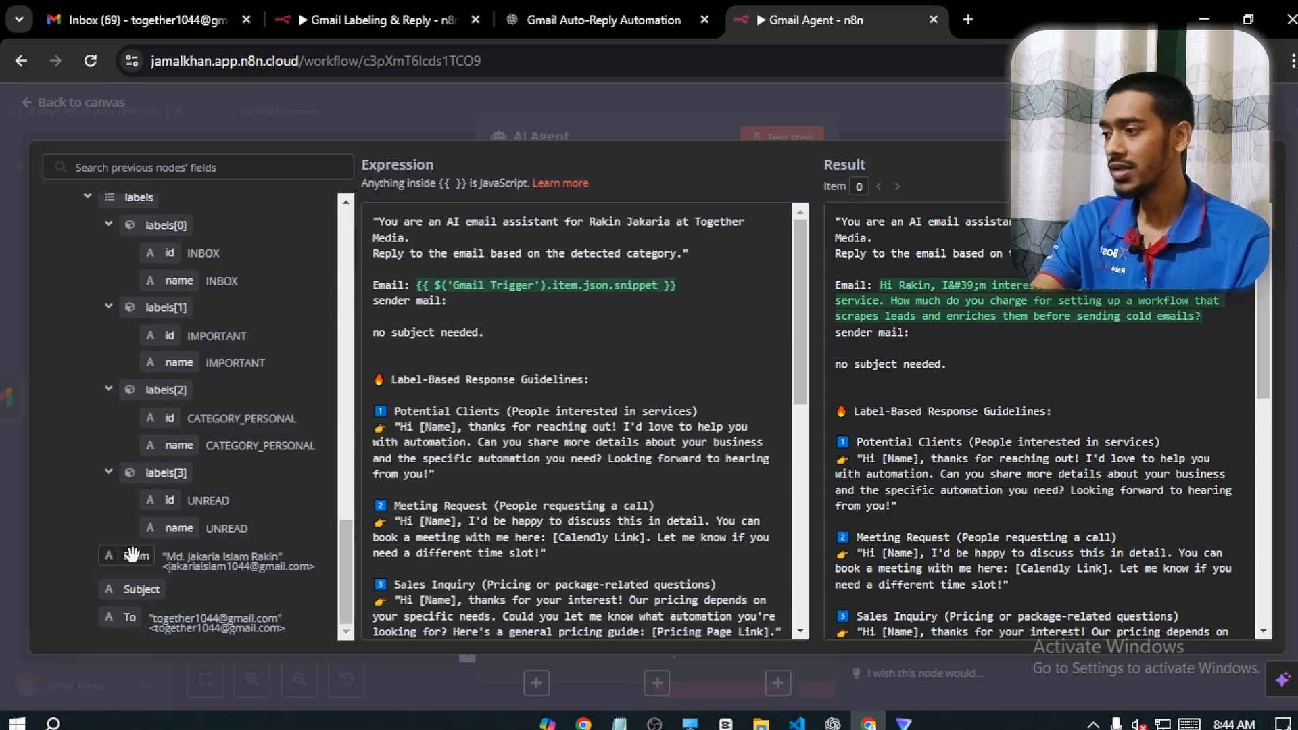
{"action": "left_click_drag", "start_coordinate": [123, 555], "coordinate": [452, 300]}
{"action": "left_click", "coordinate": [683, 360]}
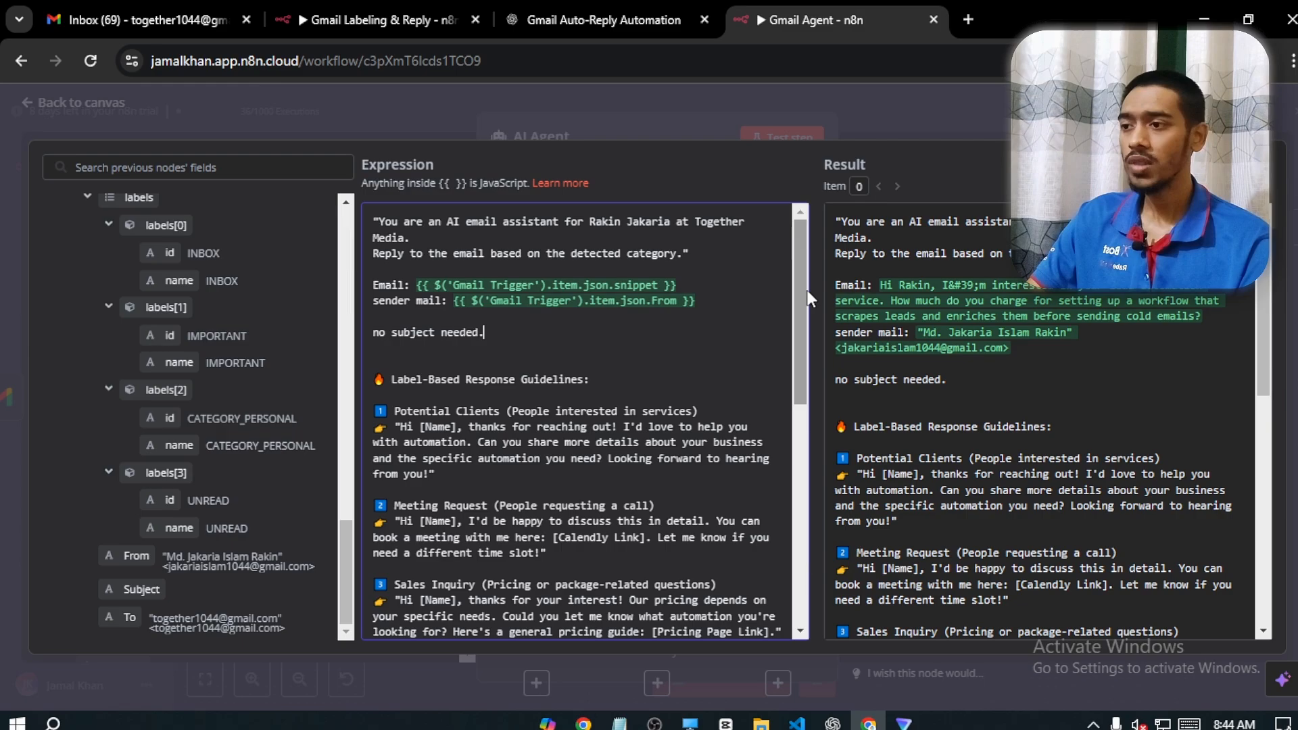
Examine the Potential Clients reply guideline in the agent's prompt
{"action": "left_click_drag", "start_coordinate": [801, 291], "coordinate": [796, 332]}
{"action": "left_click_drag", "start_coordinate": [606, 287], "coordinate": [341, 284]}
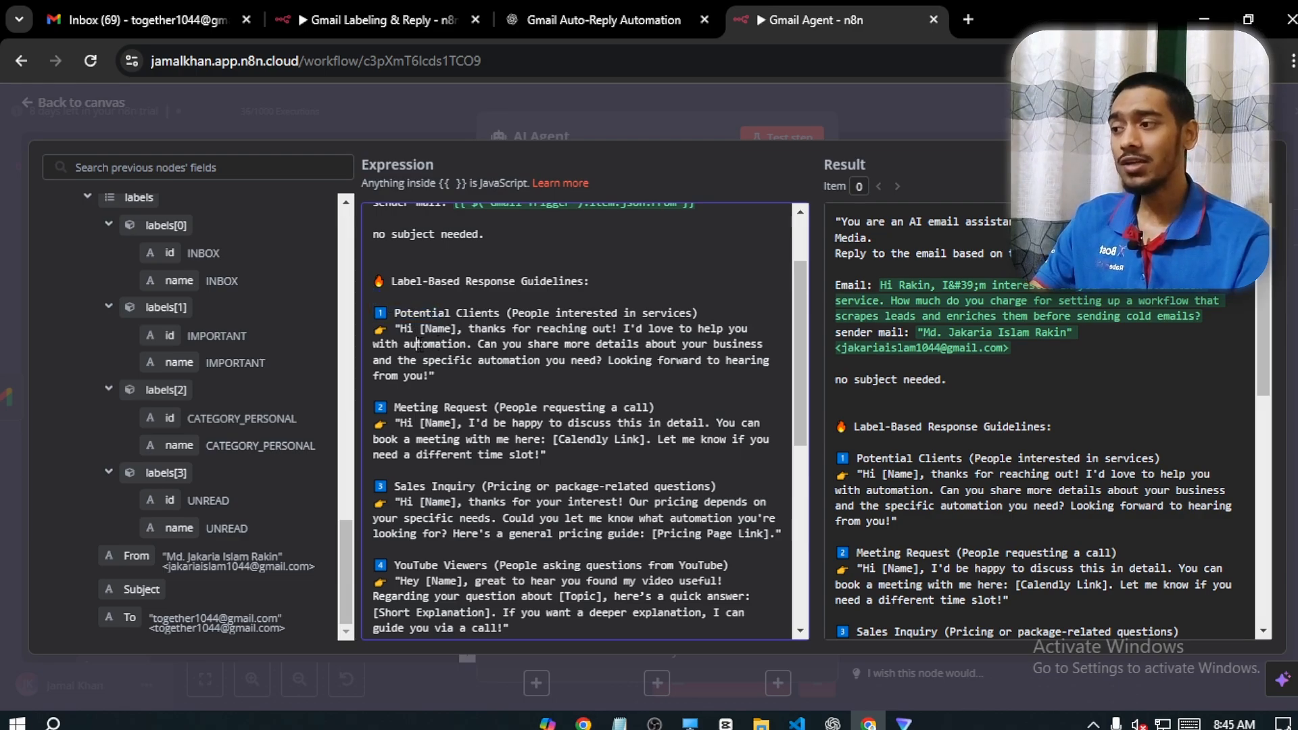
{"action": "left_click_drag", "start_coordinate": [401, 329], "coordinate": [432, 373]}
{"action": "left_click", "coordinate": [454, 376]}
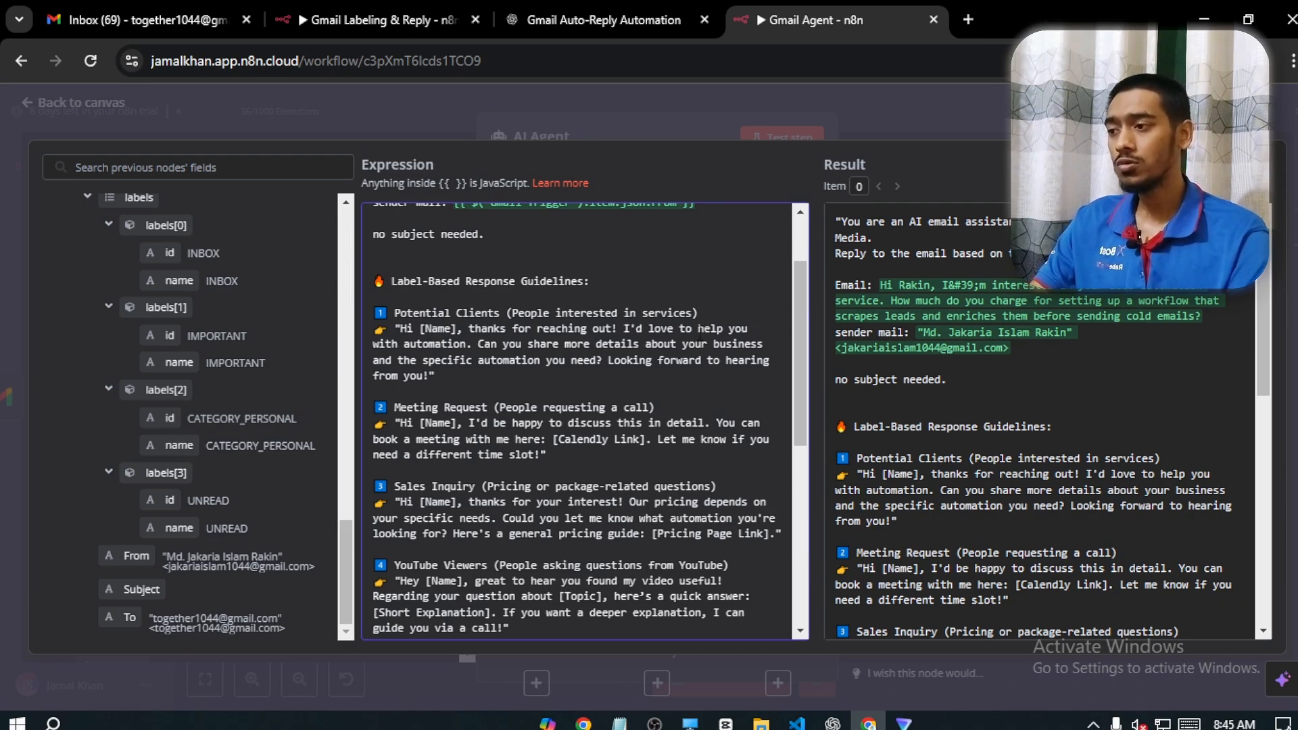
{"action": "left_click_drag", "start_coordinate": [681, 350], "coordinate": [670, 369]}
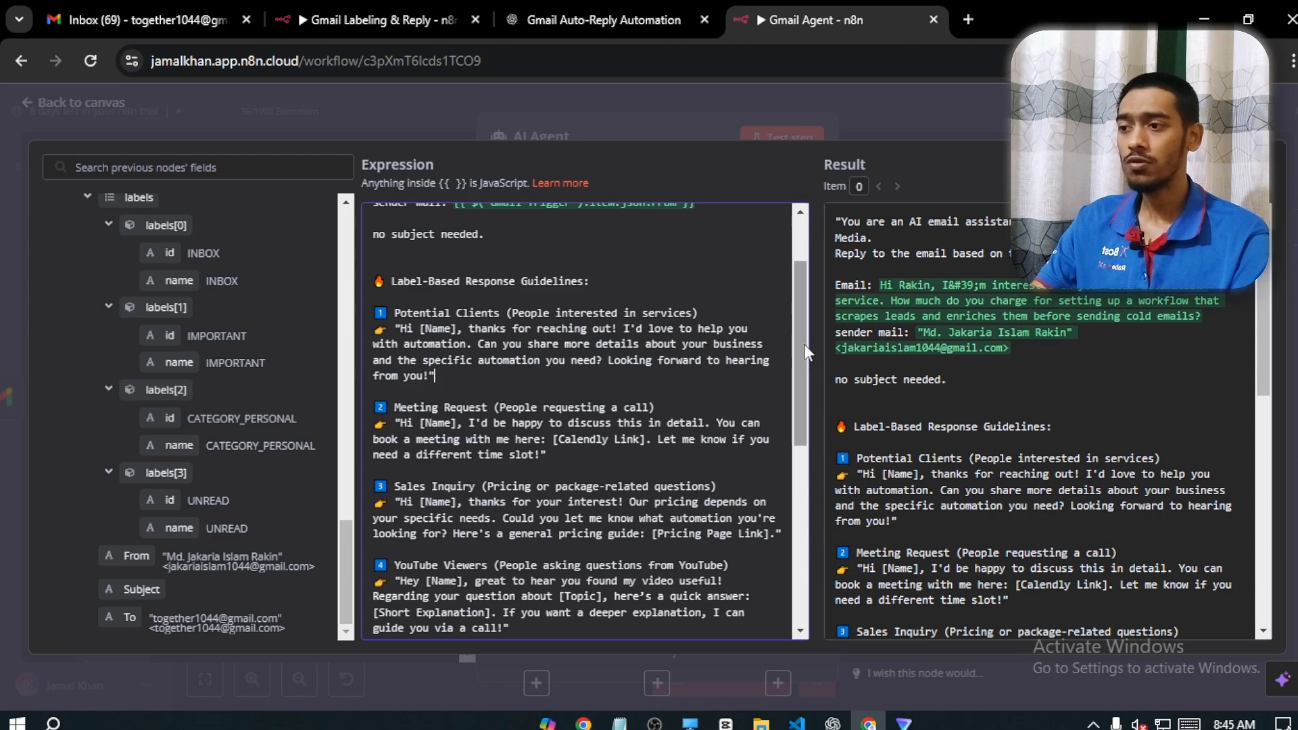
{"action": "mouse_move", "coordinate": [796, 338]}
{"action": "left_mouse_down"}
{"action": "mouse_move", "coordinate": [796, 359]}
{"action": "mouse_move", "coordinate": [813, 334]}
{"action": "left_mouse_up"}
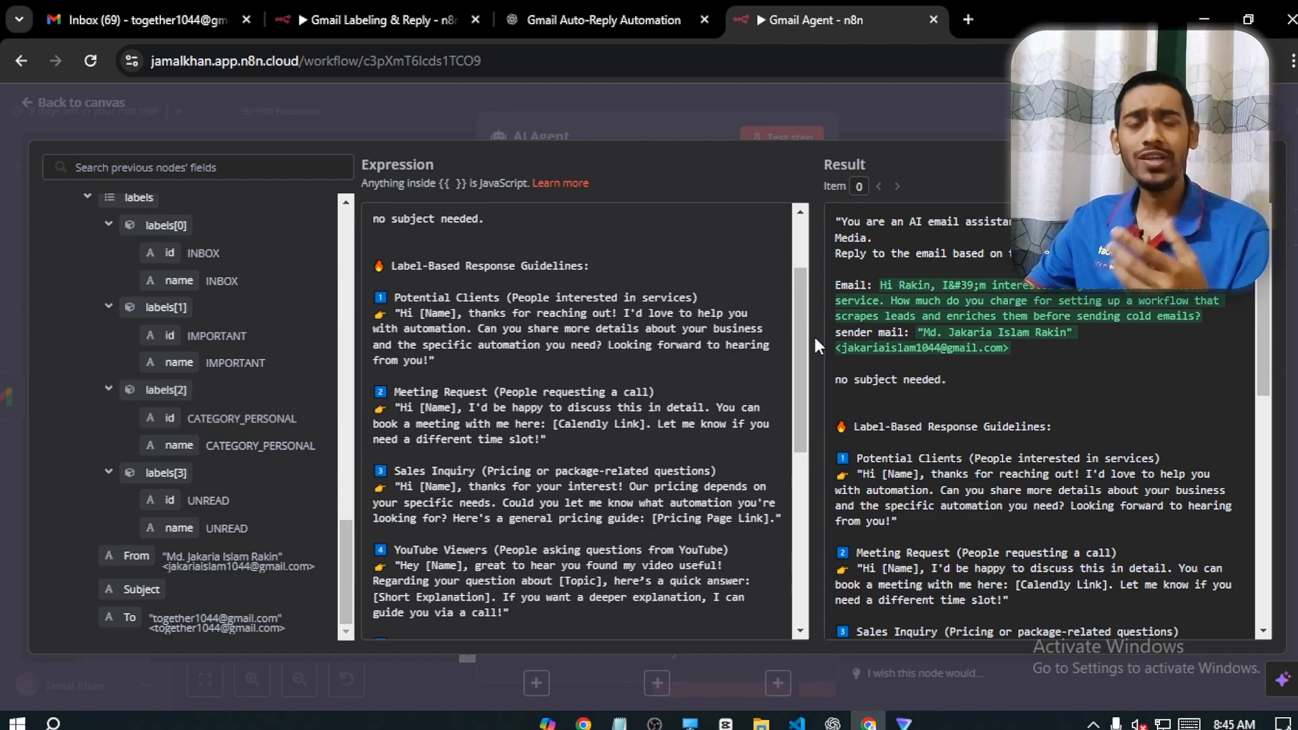
{"action": "left_click_drag", "start_coordinate": [795, 326], "coordinate": [796, 356]}
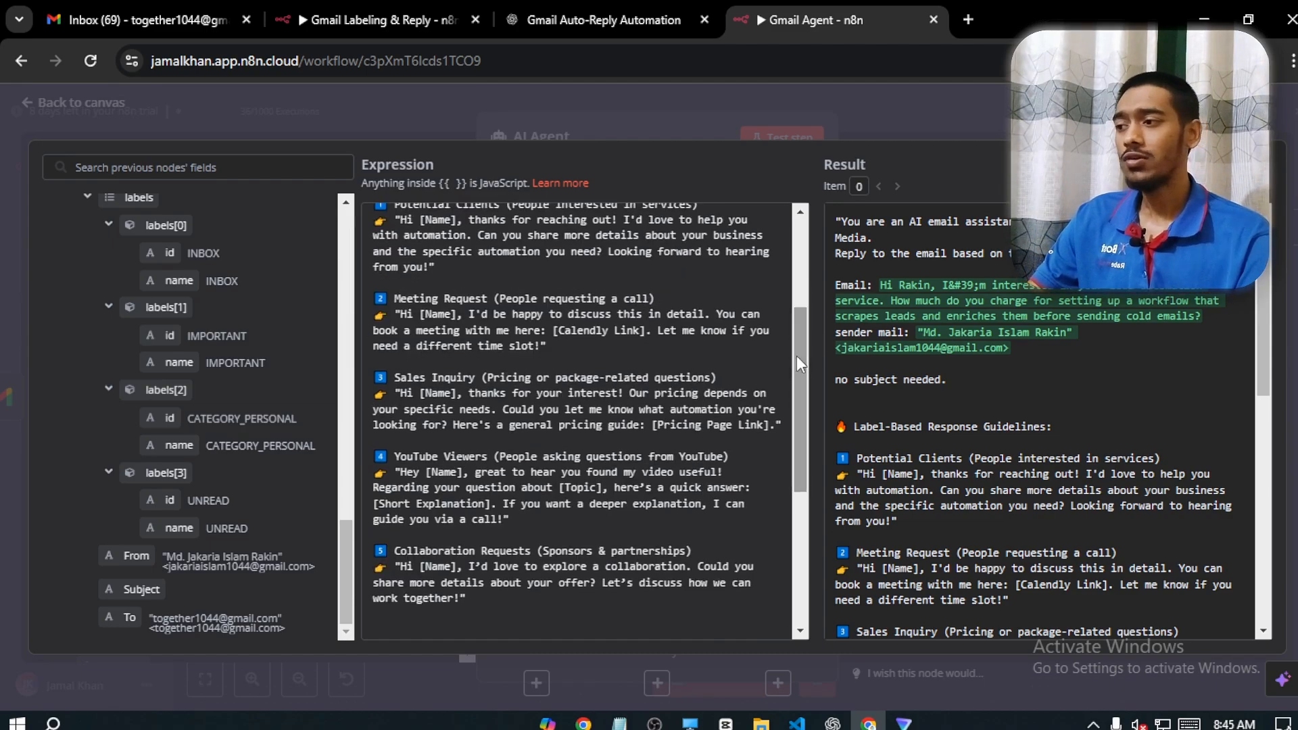
Examine the Meeting Request reply guideline and the matching Calendly link in the list of links ending the prompt
{"action": "left_click", "coordinate": [450, 299]}
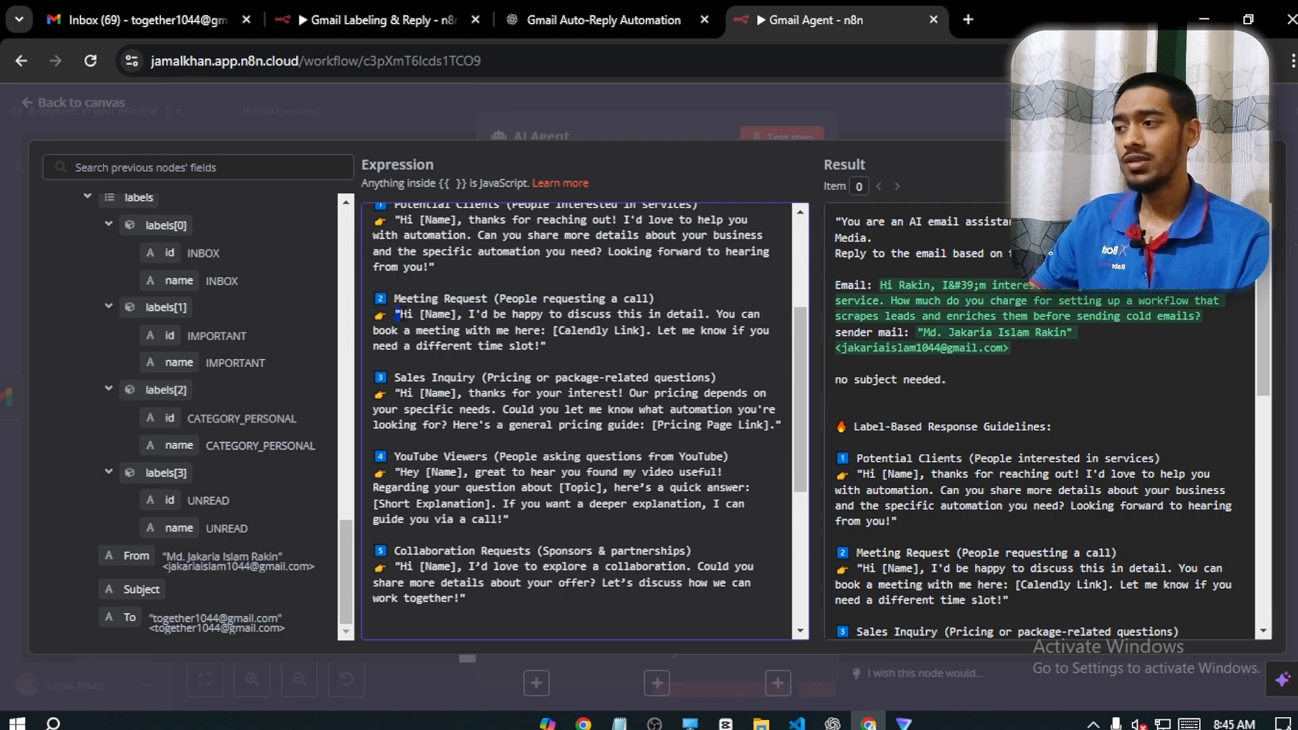
{"action": "left_click_drag", "start_coordinate": [398, 313], "coordinate": [628, 331]}
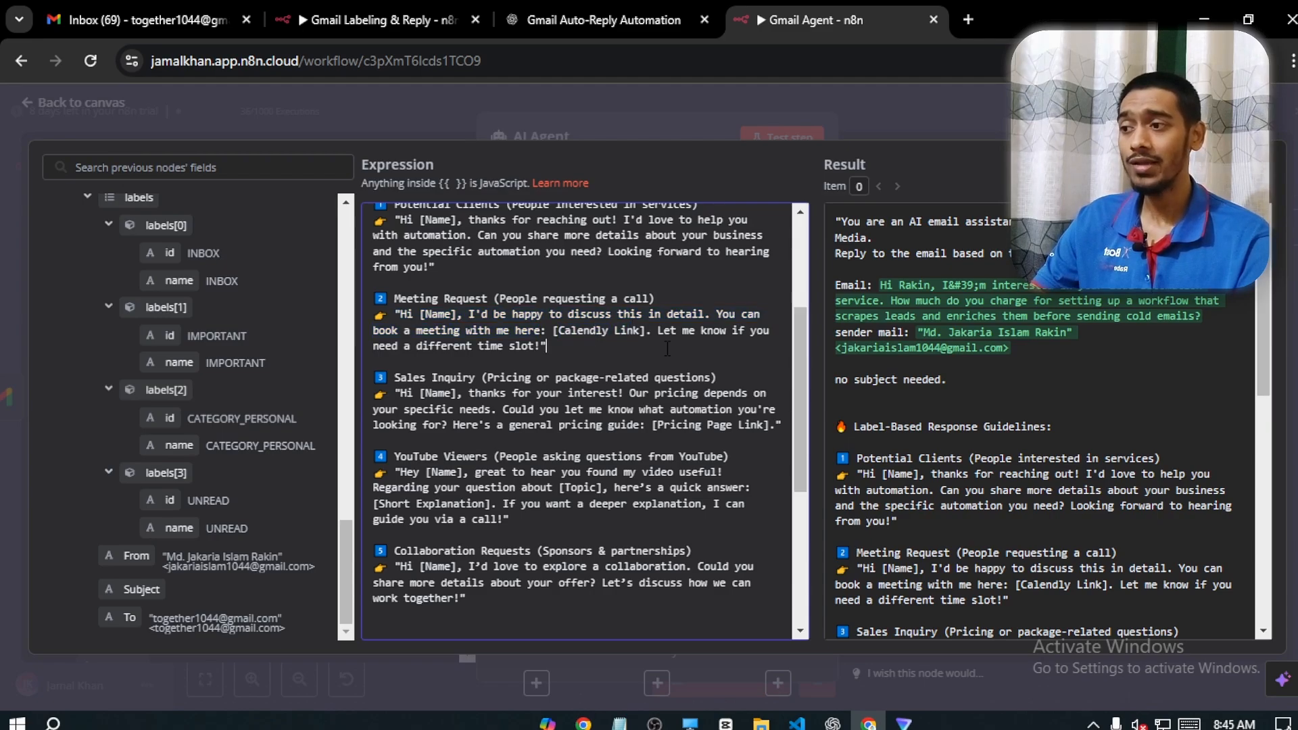
{"action": "left_click_drag", "start_coordinate": [793, 327], "coordinate": [799, 524]}
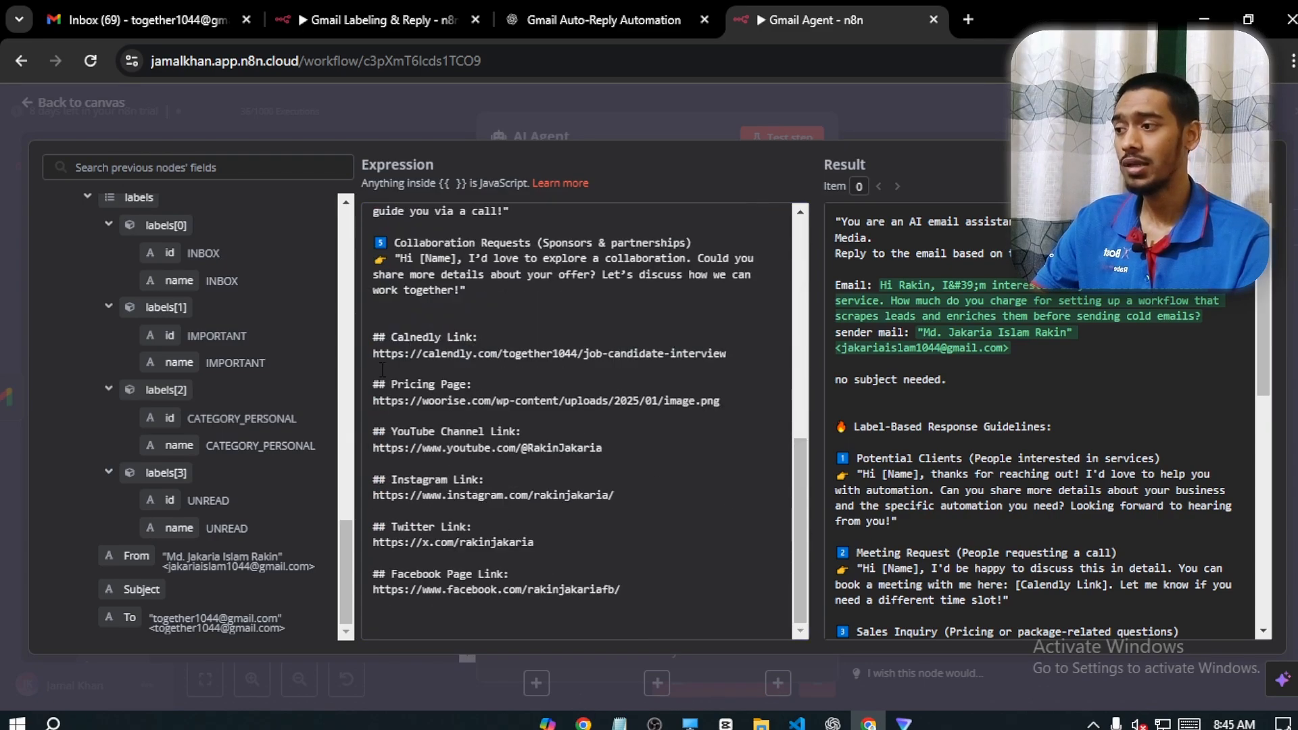
{"action": "left_click_drag", "start_coordinate": [374, 338], "coordinate": [726, 354]}
{"action": "left_click", "coordinate": [726, 354]}
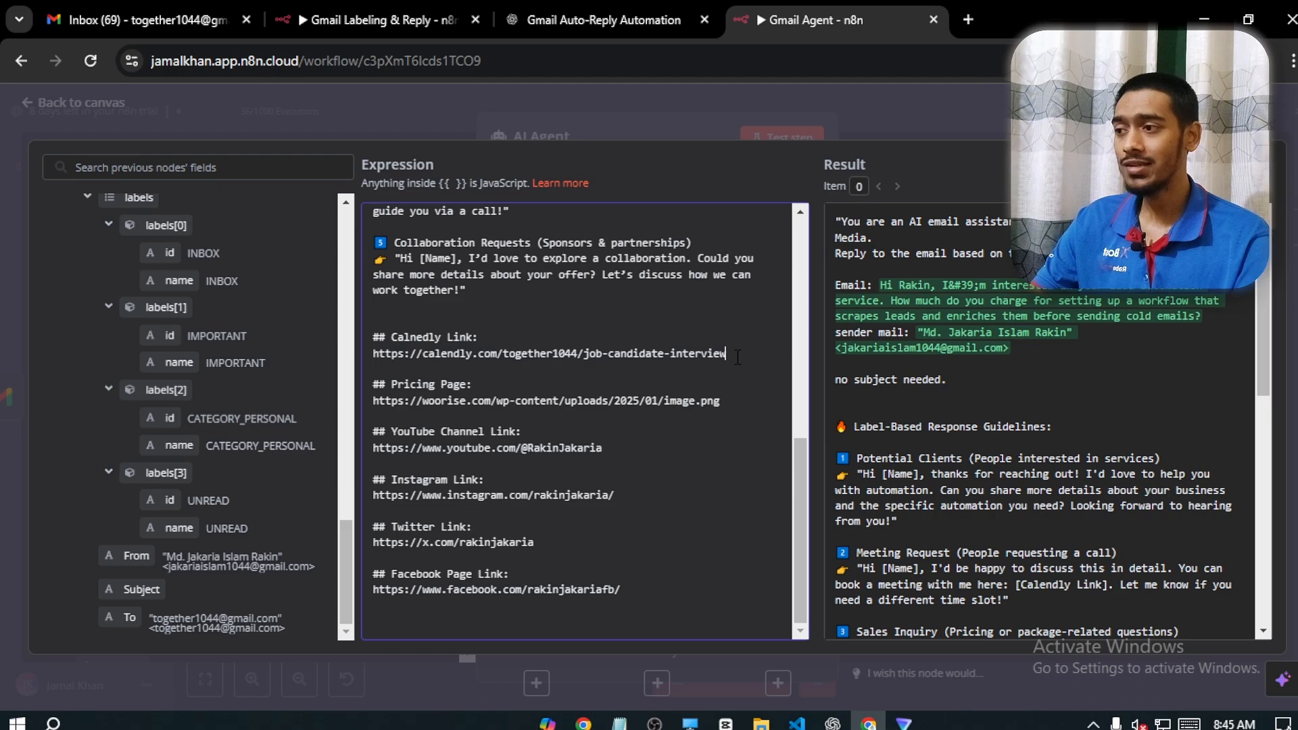
{"action": "left_click_drag", "start_coordinate": [800, 469], "coordinate": [788, 260]}
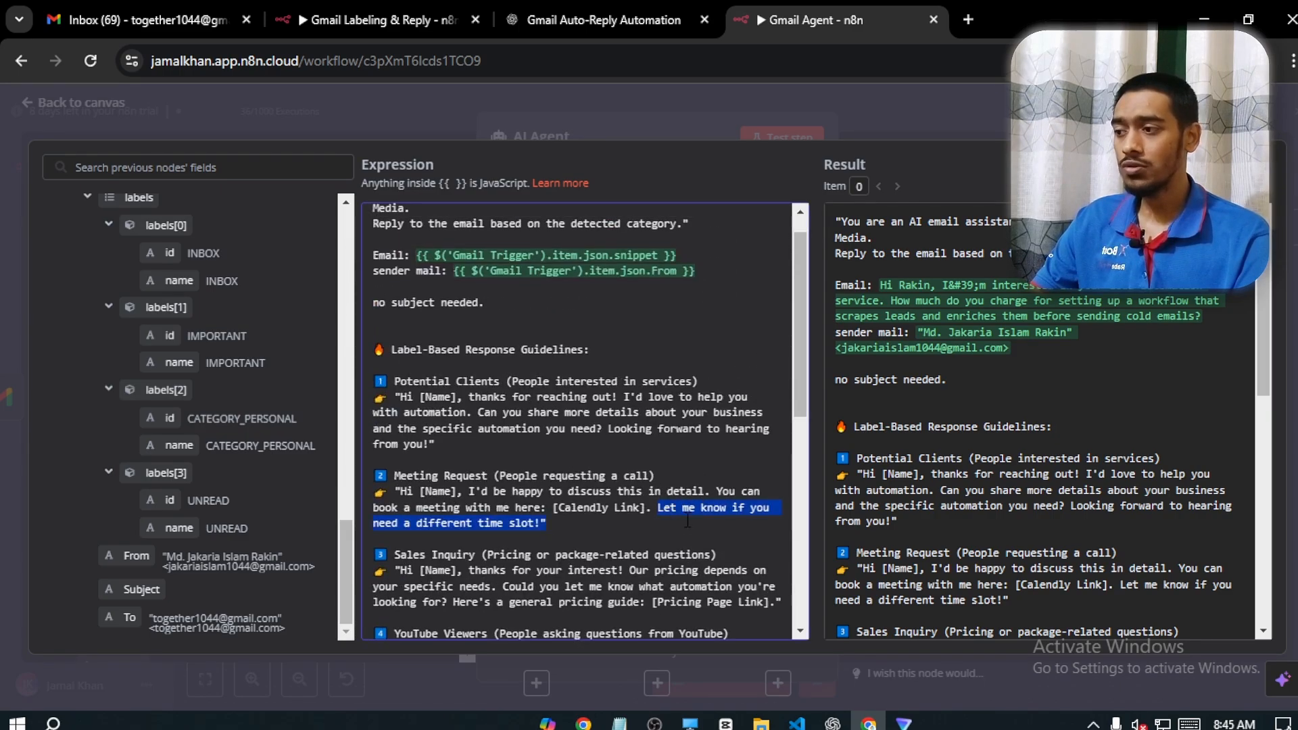
{"action": "scroll", "coordinate": [808, 419], "scroll_direction": "down", "scroll_amount": 3}
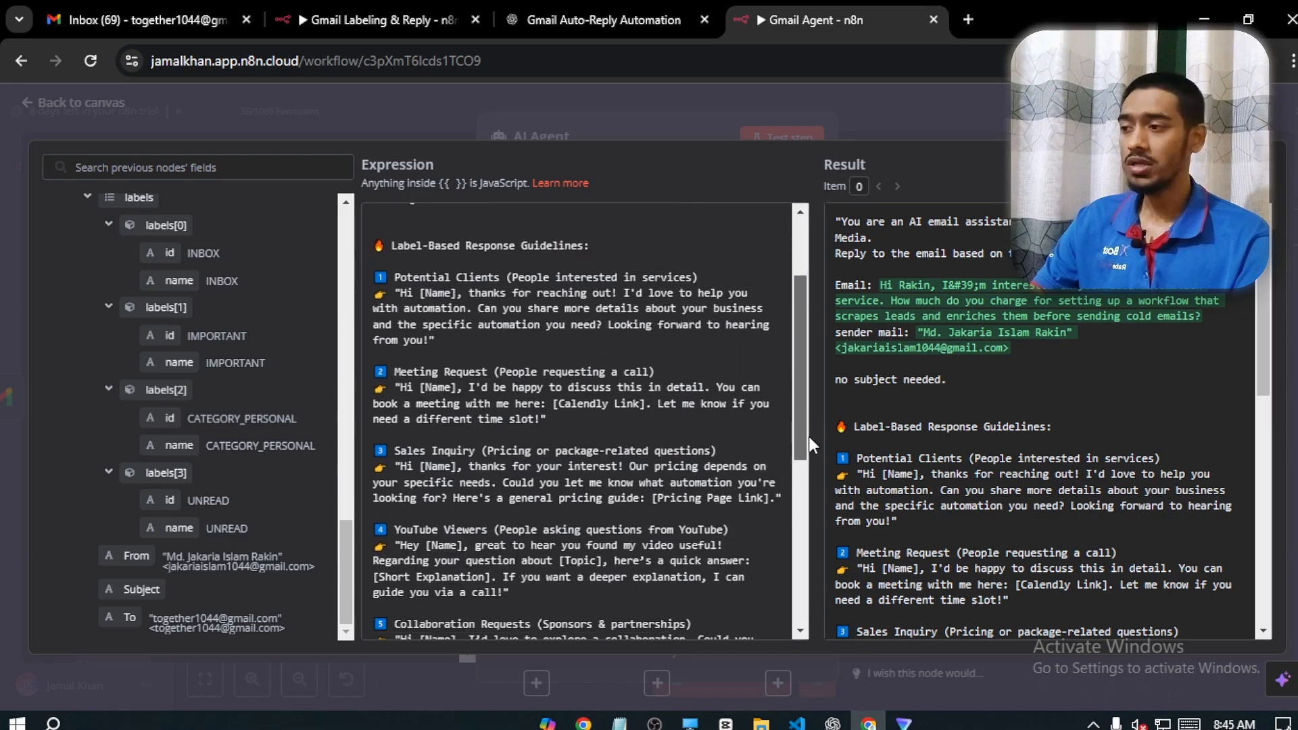
{"action": "left_click_drag", "start_coordinate": [376, 371], "coordinate": [610, 366]}
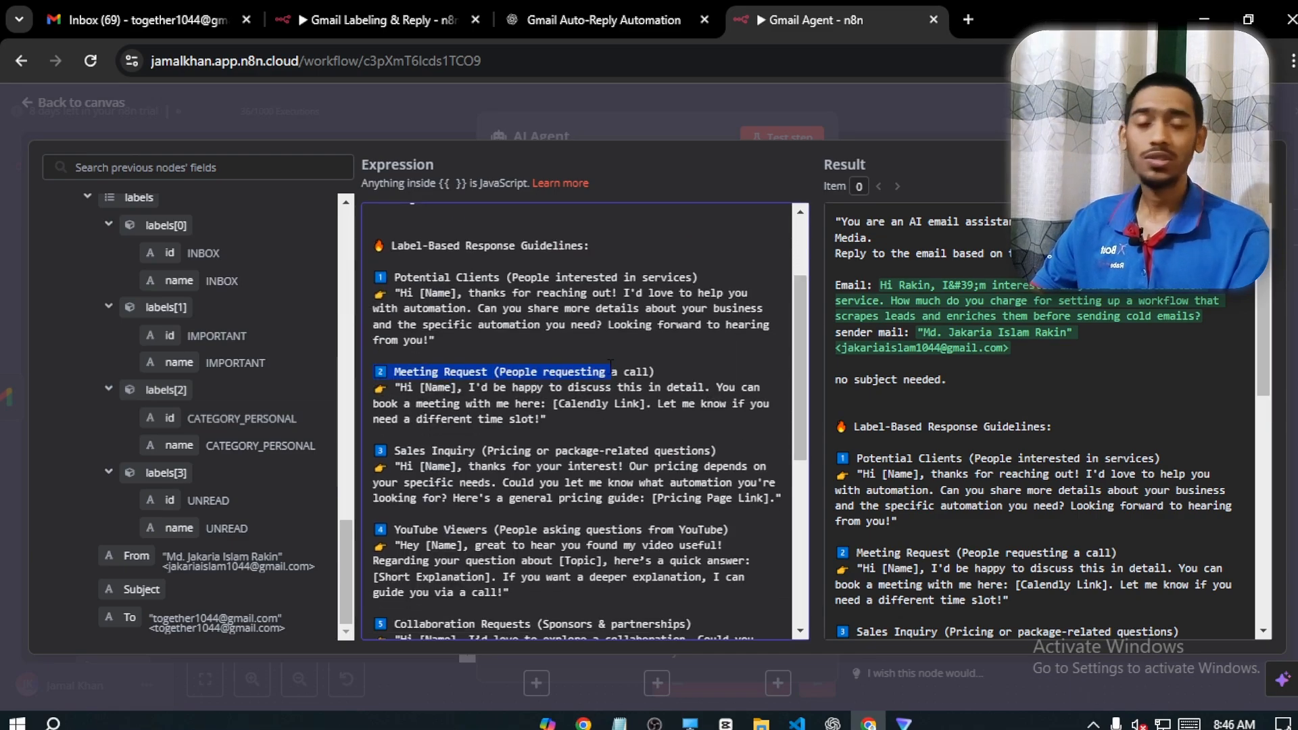
{"action": "left_click", "coordinate": [460, 385]}
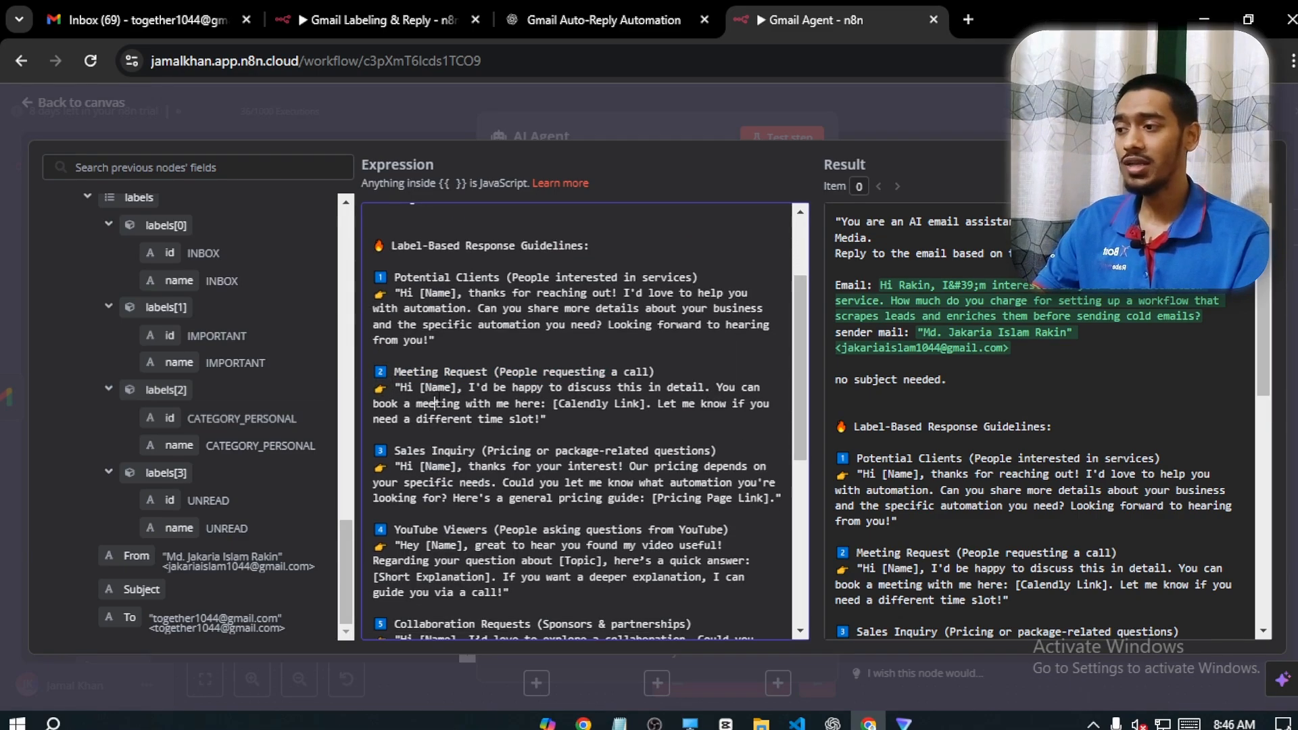
{"action": "left_click_drag", "start_coordinate": [435, 402], "coordinate": [502, 418]}
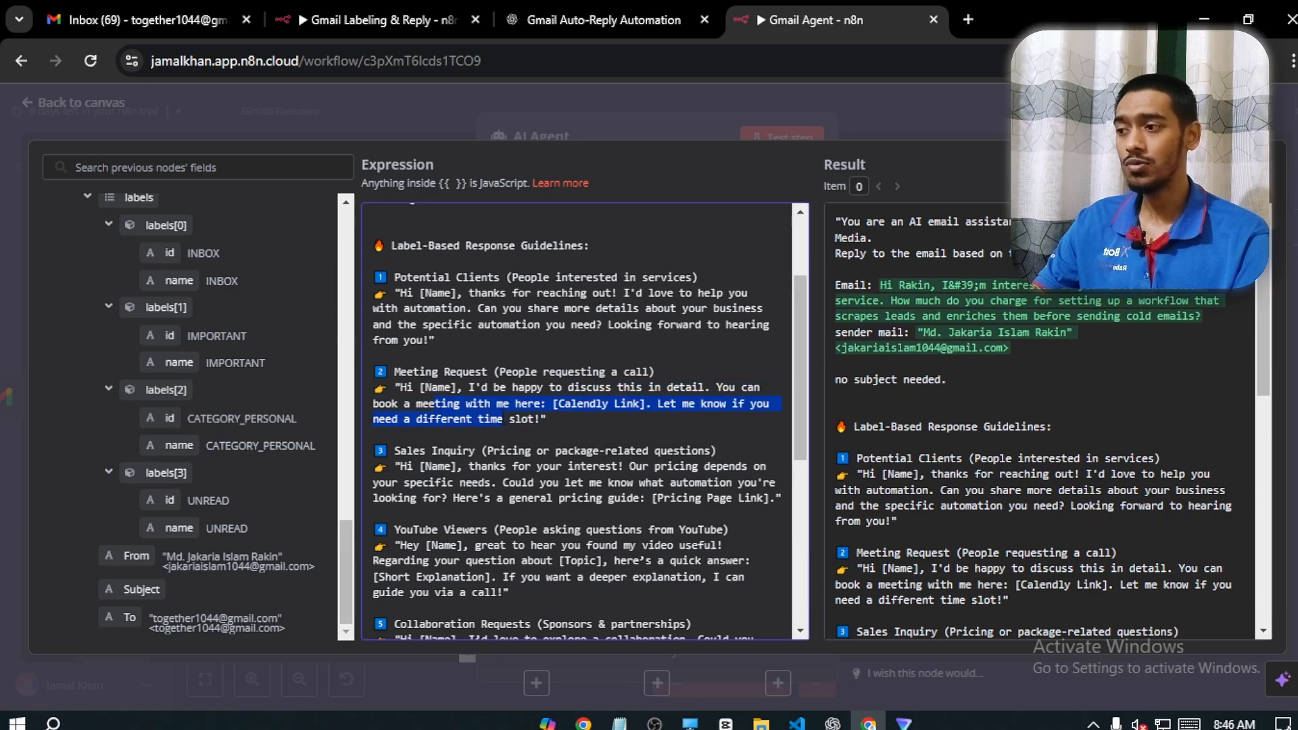
{"action": "left_click", "coordinate": [560, 419]}
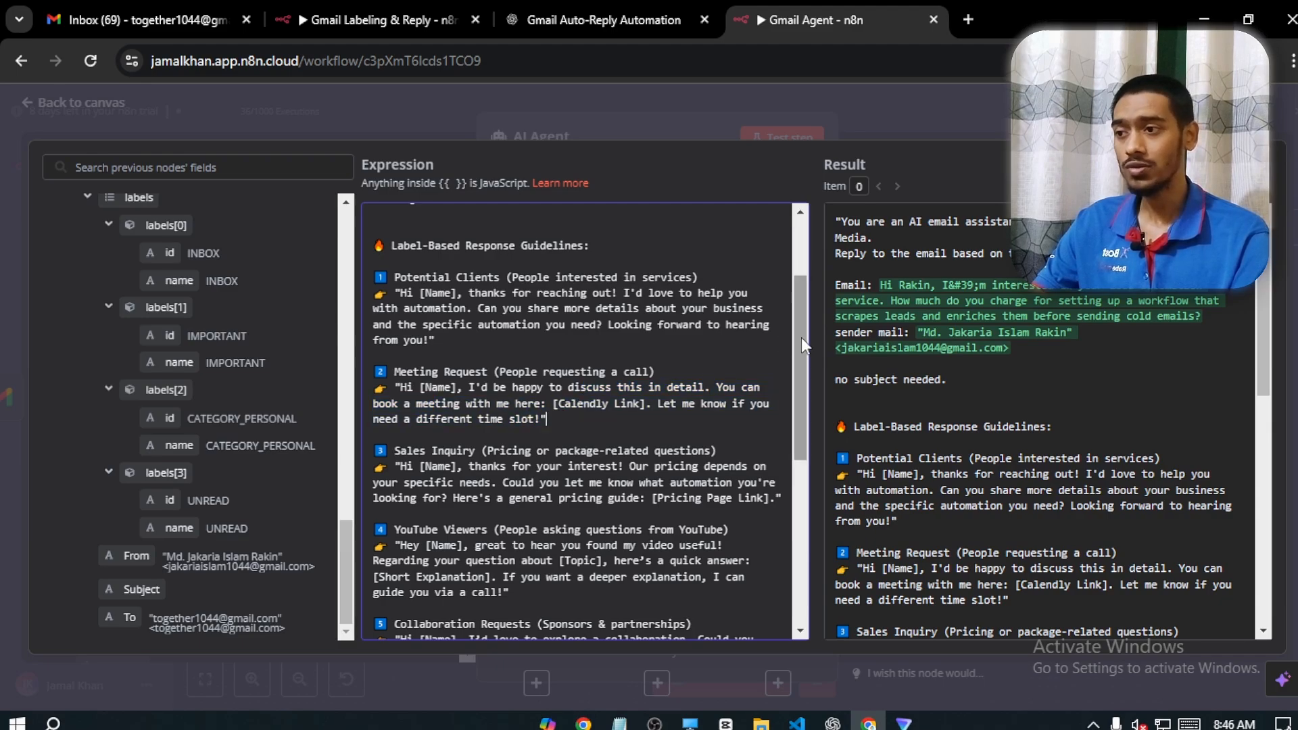
Examine the Sales Inquiry reply guideline in the agent's prompt and the matching Pricing Page link in the list of links
{"action": "left_click_drag", "start_coordinate": [801, 338], "coordinate": [801, 387]}
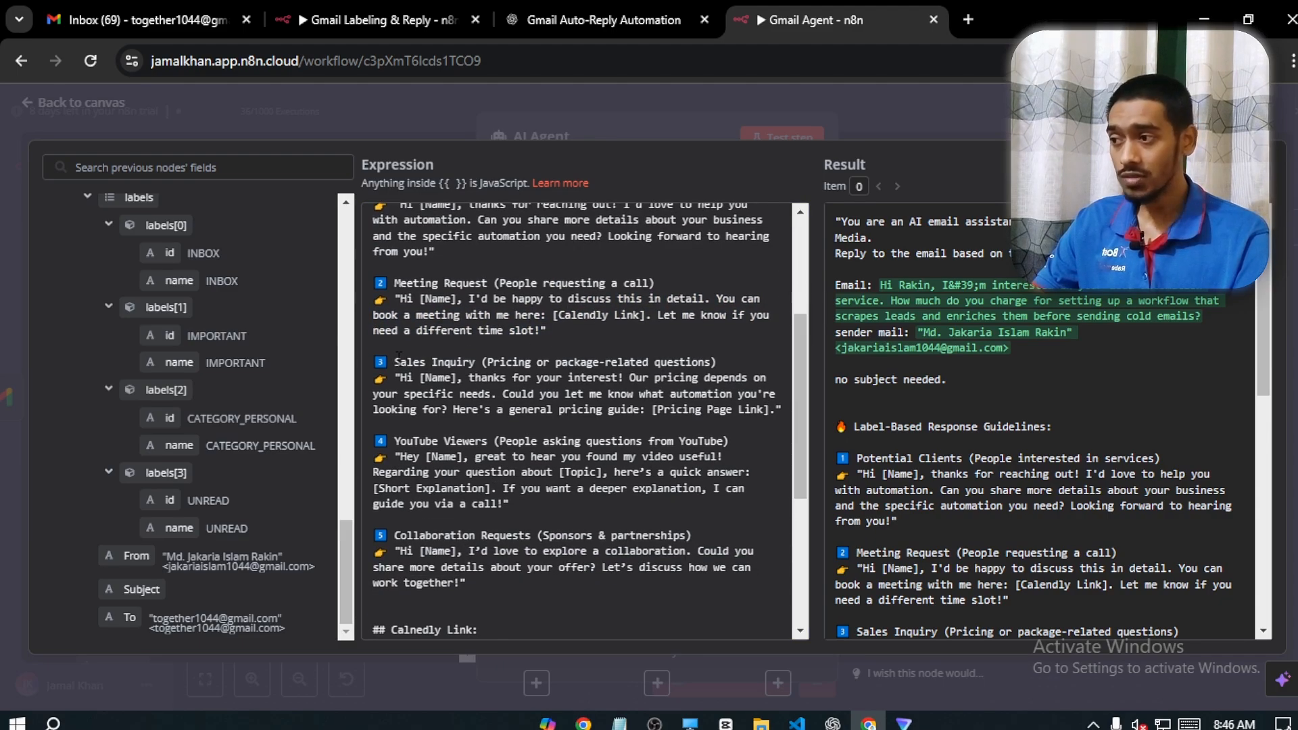
{"action": "left_click_drag", "start_coordinate": [405, 357], "coordinate": [478, 363]}
{"action": "left_click", "coordinate": [513, 363]}
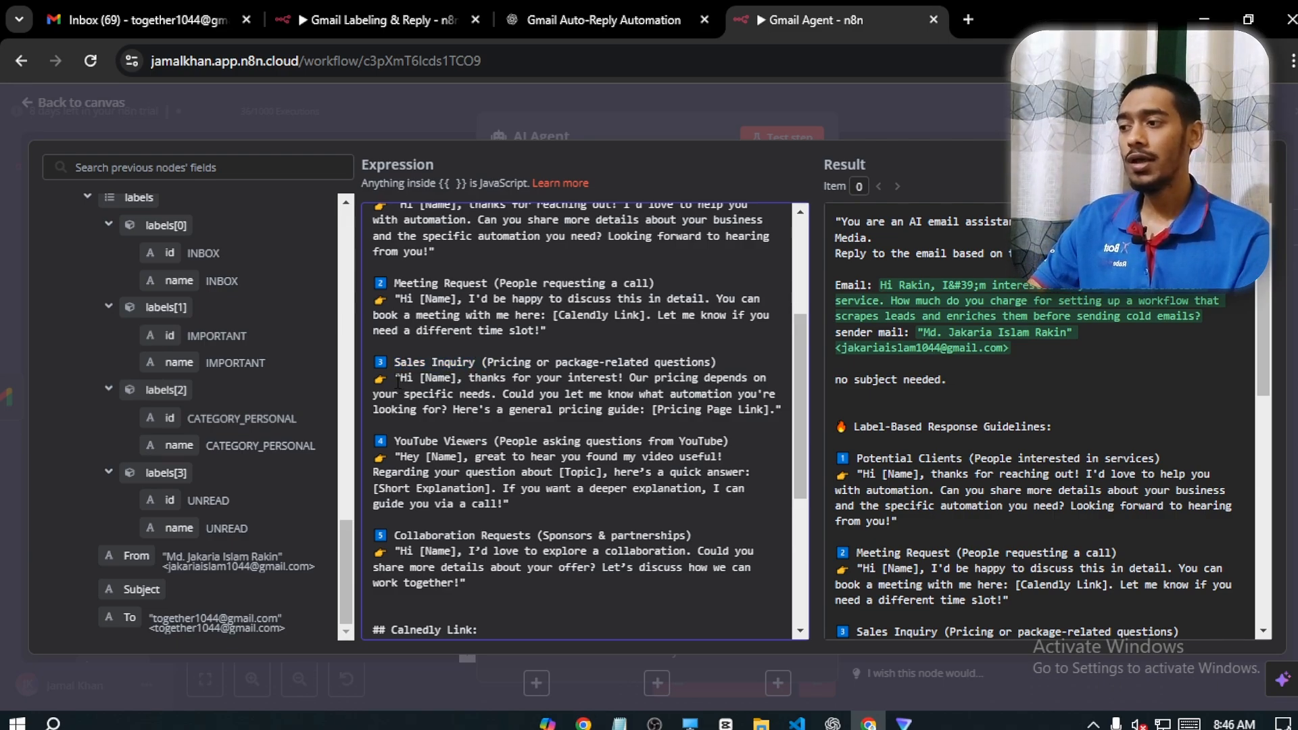
{"action": "left_click_drag", "start_coordinate": [395, 377], "coordinate": [529, 377]}
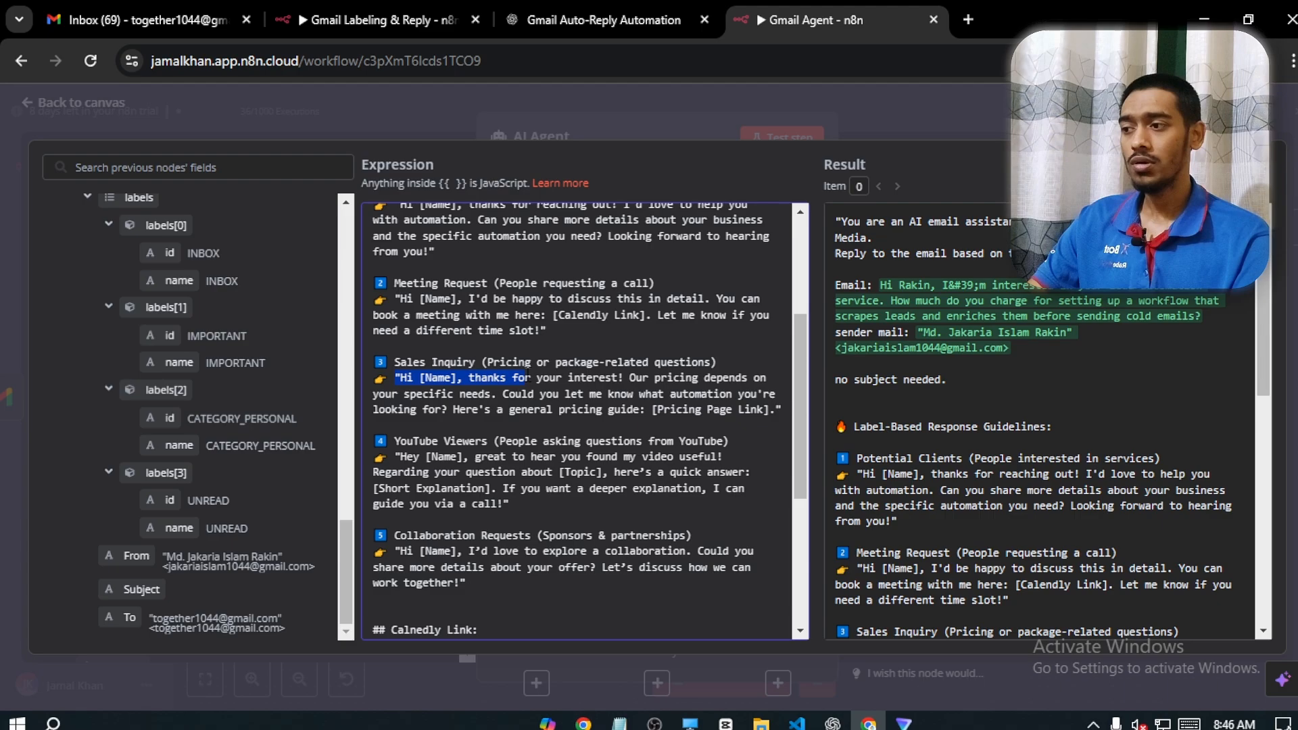
{"action": "left_click_drag", "start_coordinate": [652, 379], "coordinate": [571, 426]}
{"action": "left_click", "coordinate": [573, 426]}
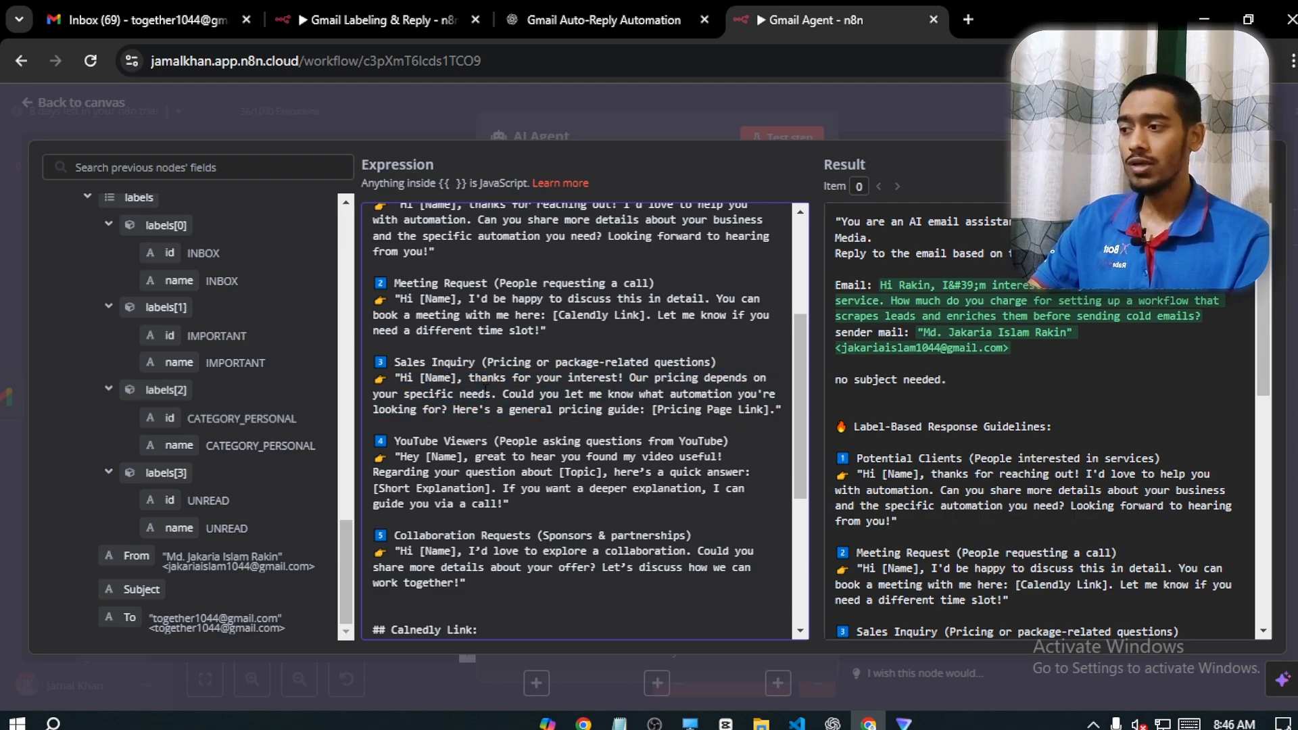
{"action": "left_click_drag", "start_coordinate": [657, 409], "coordinate": [799, 524]}
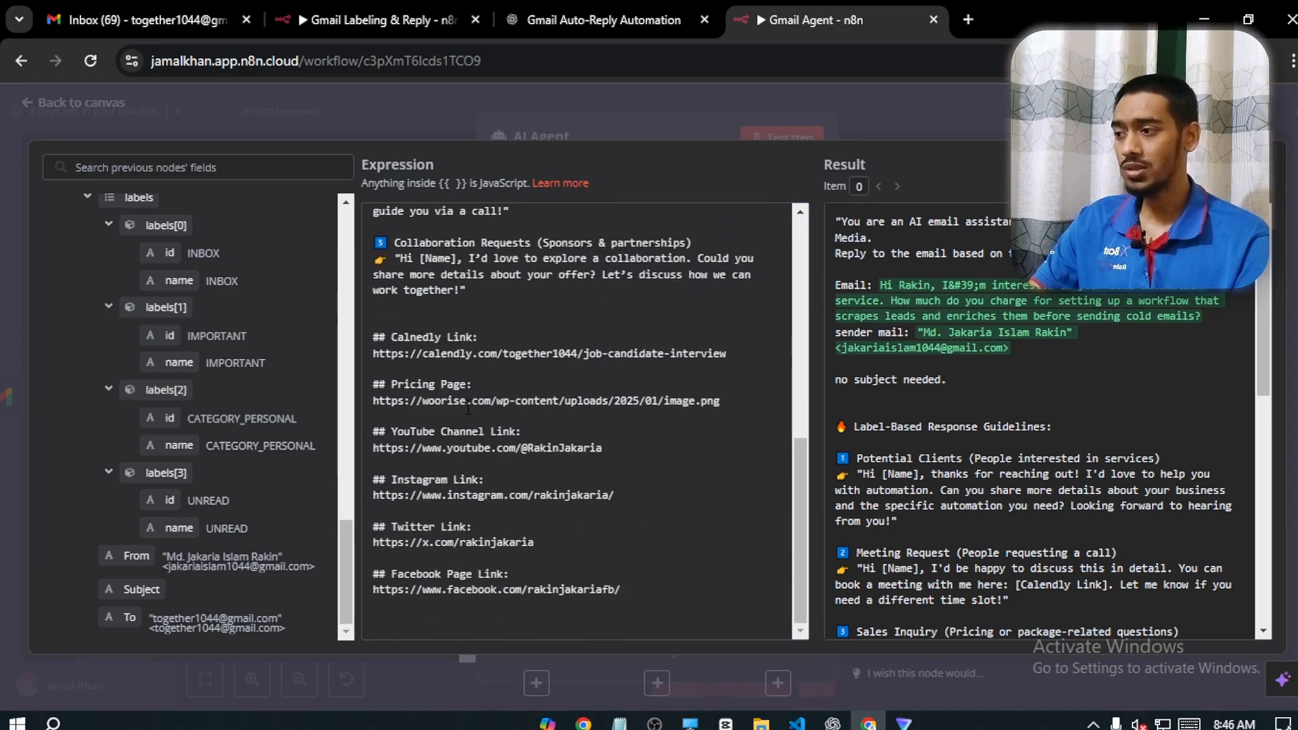
{"action": "left_click_drag", "start_coordinate": [400, 384], "coordinate": [730, 406]}
{"action": "left_click", "coordinate": [735, 418]}
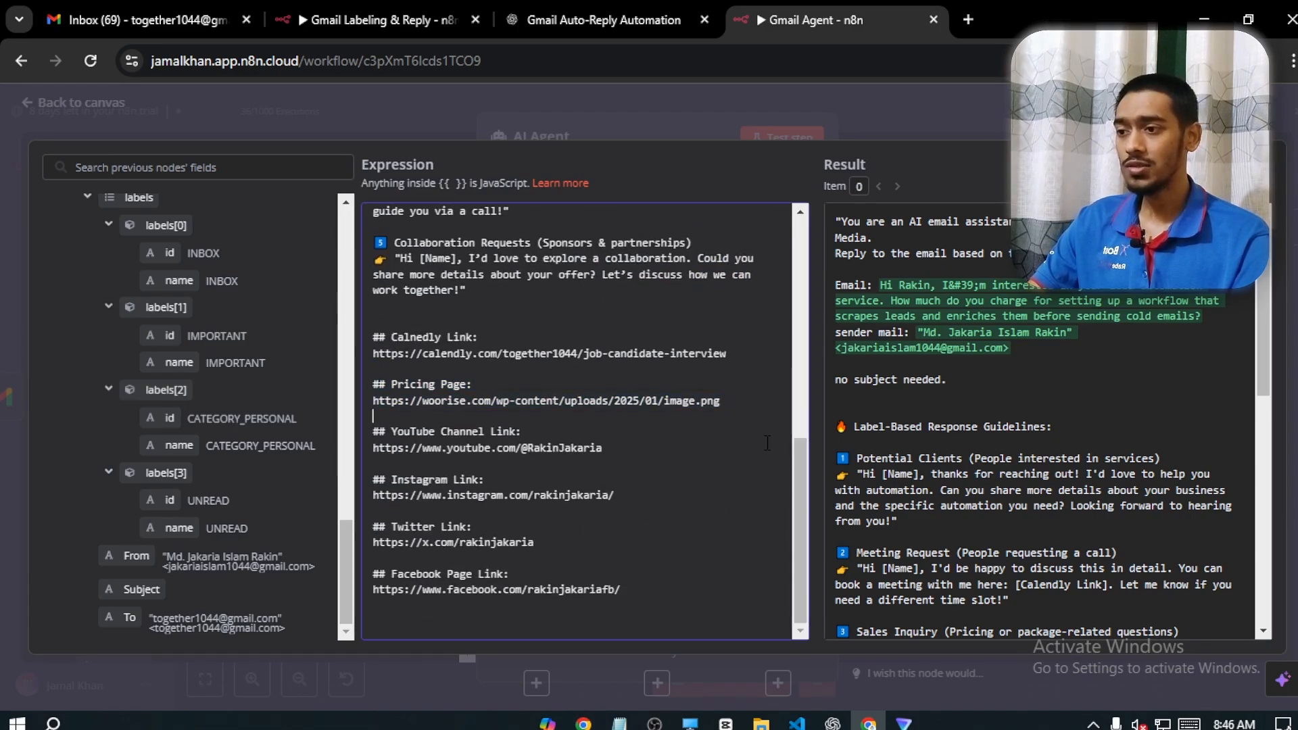
Examine the YouTube Viewers reply guideline, including its [Short Explanation] placeholder and the offer of a call
{"action": "left_click_drag", "start_coordinate": [799, 469], "coordinate": [795, 325]}
{"action": "left_click", "coordinate": [469, 466]}
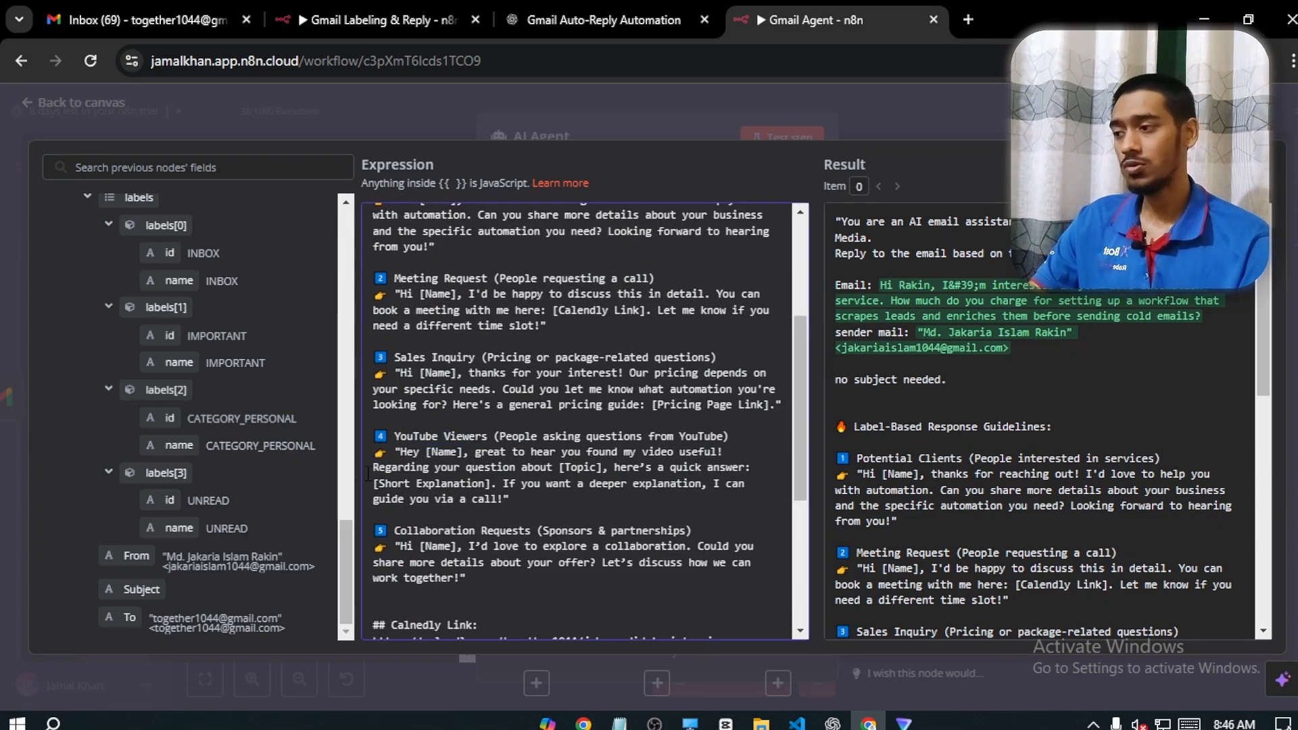
{"action": "left_click_drag", "start_coordinate": [396, 452], "coordinate": [714, 457]}
{"action": "left_click_drag", "start_coordinate": [459, 483], "coordinate": [556, 471]}
{"action": "left_click", "coordinate": [556, 471]}
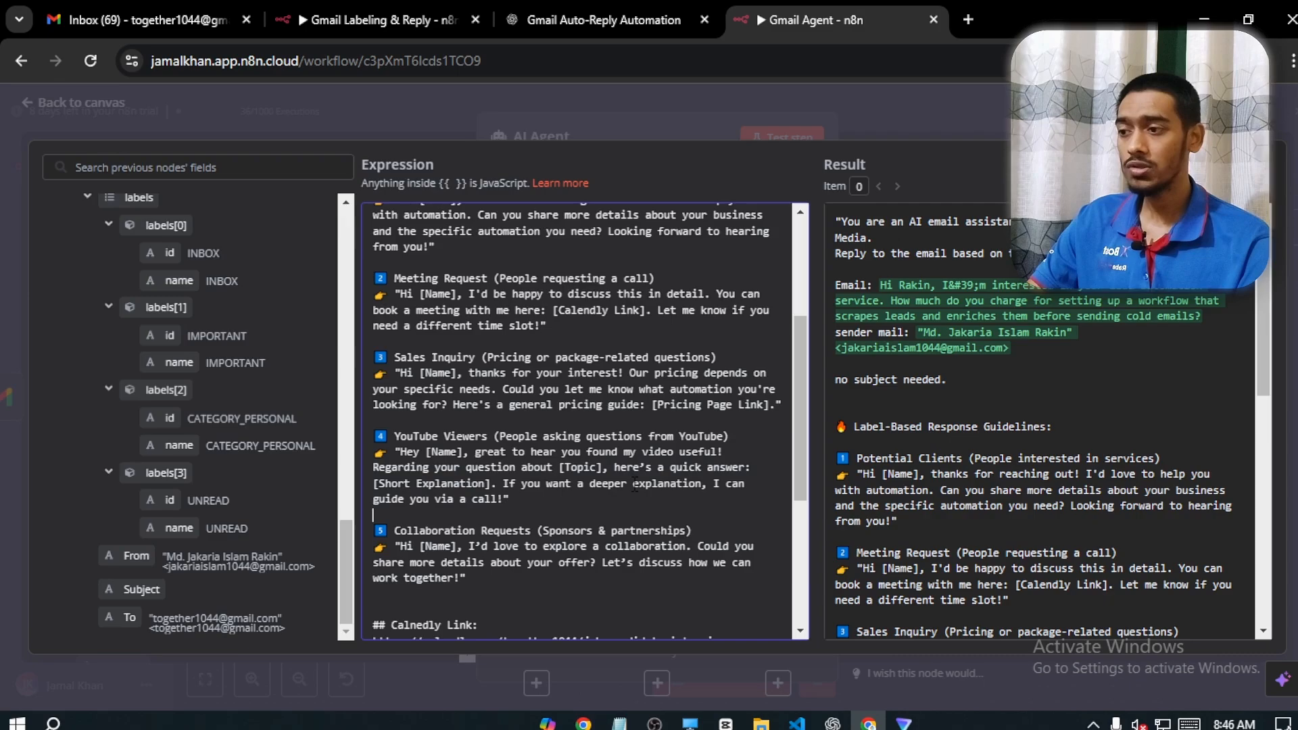
{"action": "left_click_drag", "start_coordinate": [372, 483], "coordinate": [481, 483]}
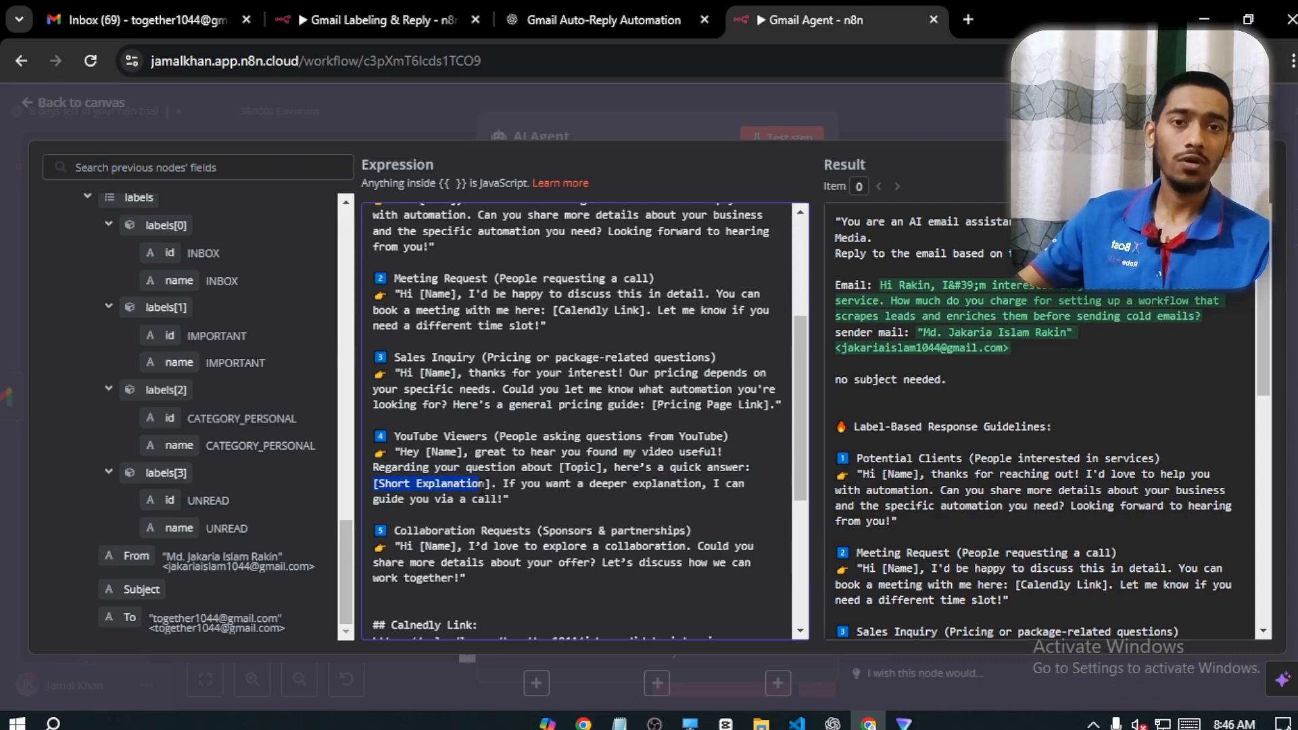
{"action": "left_click_drag", "start_coordinate": [499, 467], "coordinate": [493, 499]}
{"action": "left_click", "coordinate": [571, 514]}
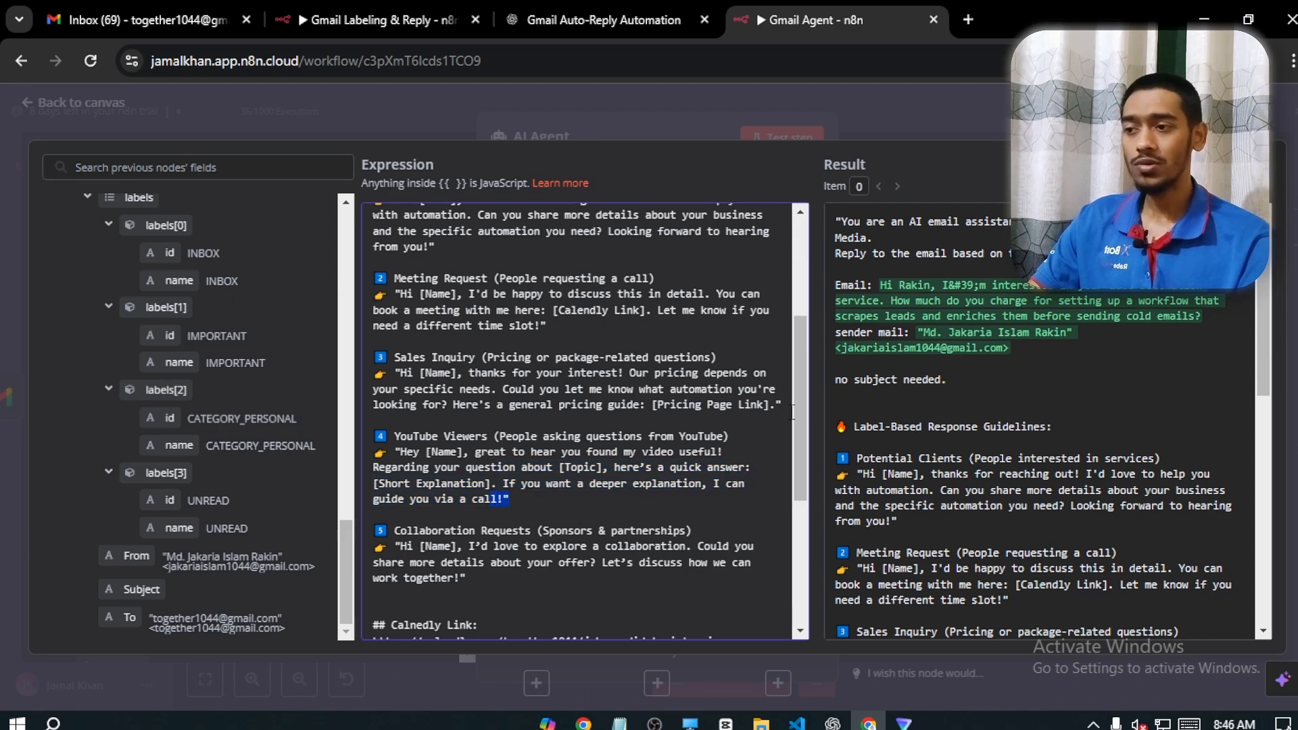
Examine the Collaboration Requests reply guideline for sponsors and partnerships in the agent's prompt
{"action": "left_click_drag", "start_coordinate": [797, 419], "coordinate": [798, 466]}
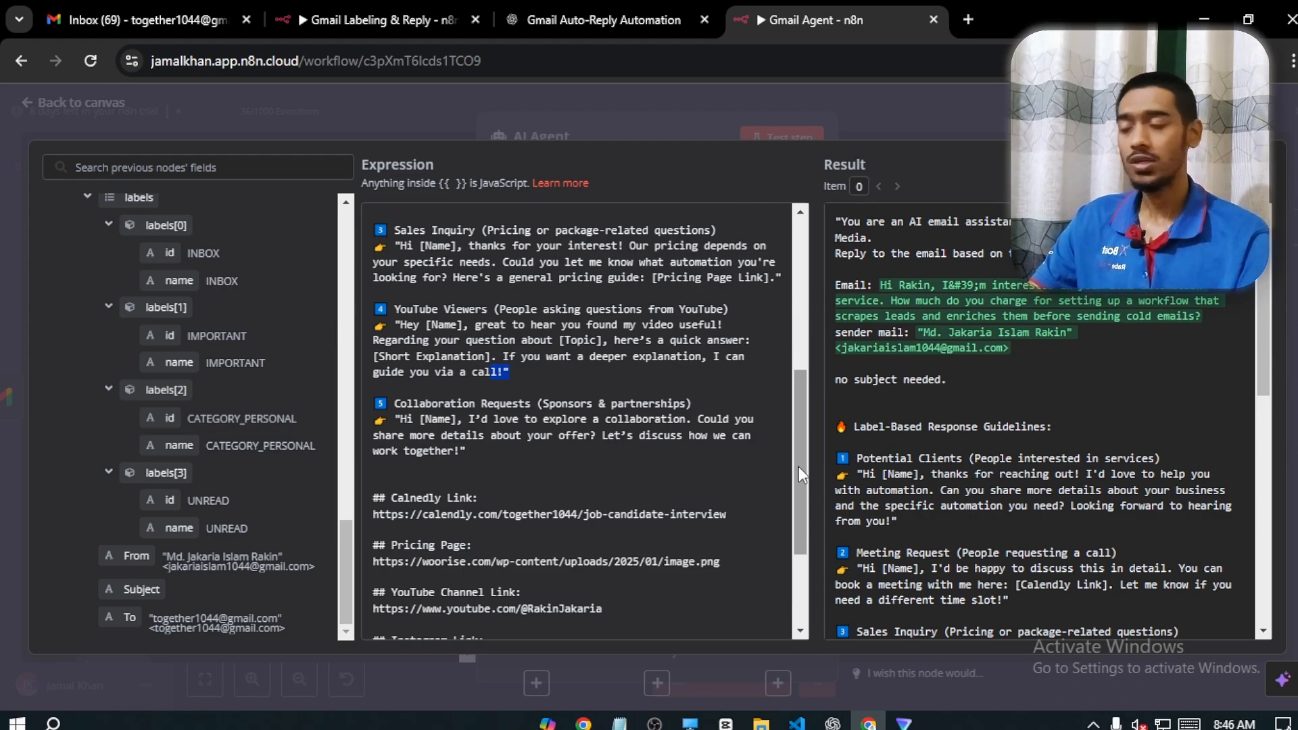
{"action": "double_click", "coordinate": [400, 403]}
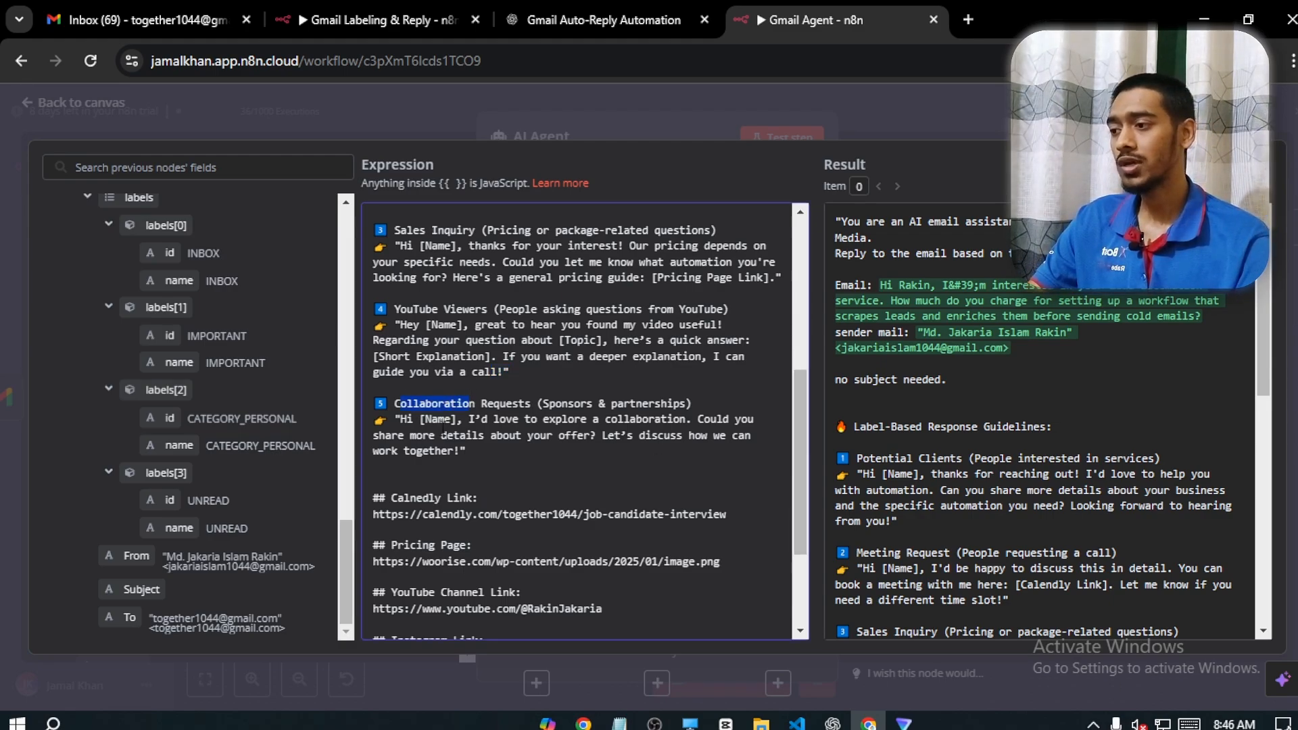
{"action": "left_click", "coordinate": [593, 465]}
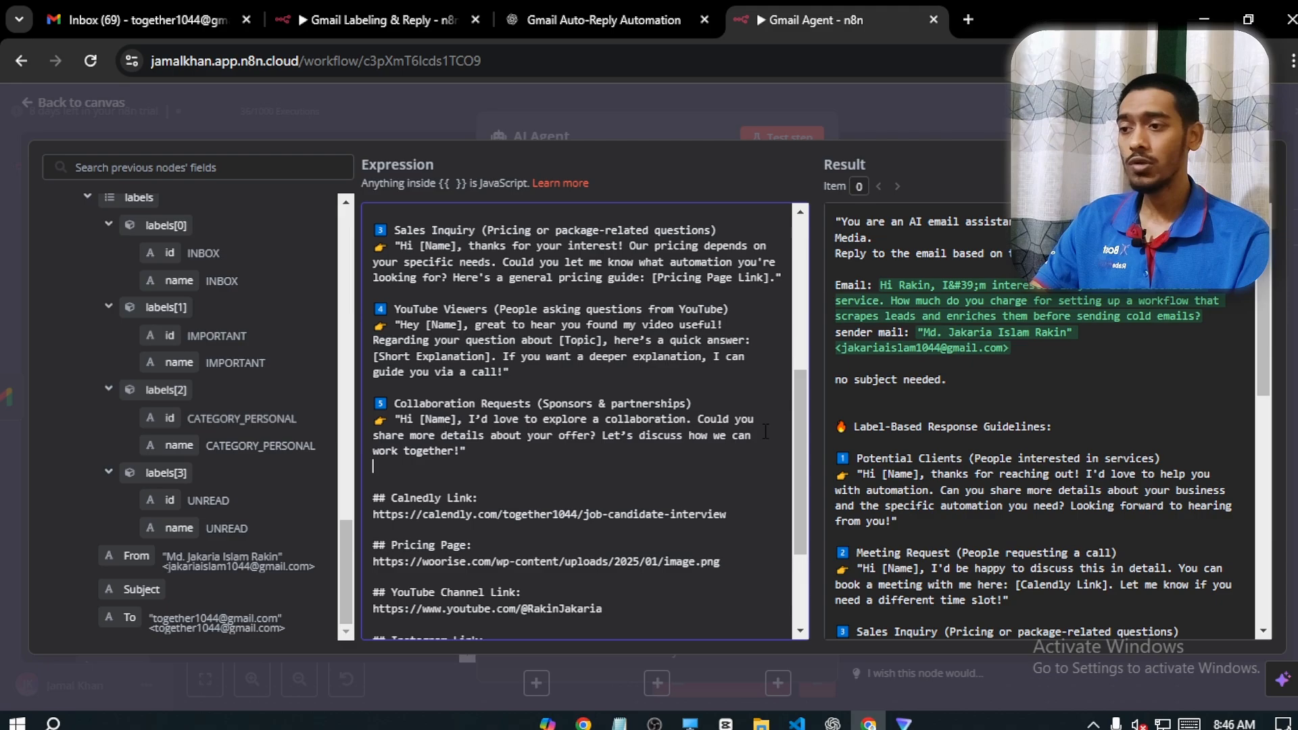
Review the Calendly, YouTube channel and Instagram links ending the prompt, and return to the workflow canvas
{"action": "left_click_drag", "start_coordinate": [801, 403], "coordinate": [801, 463]}
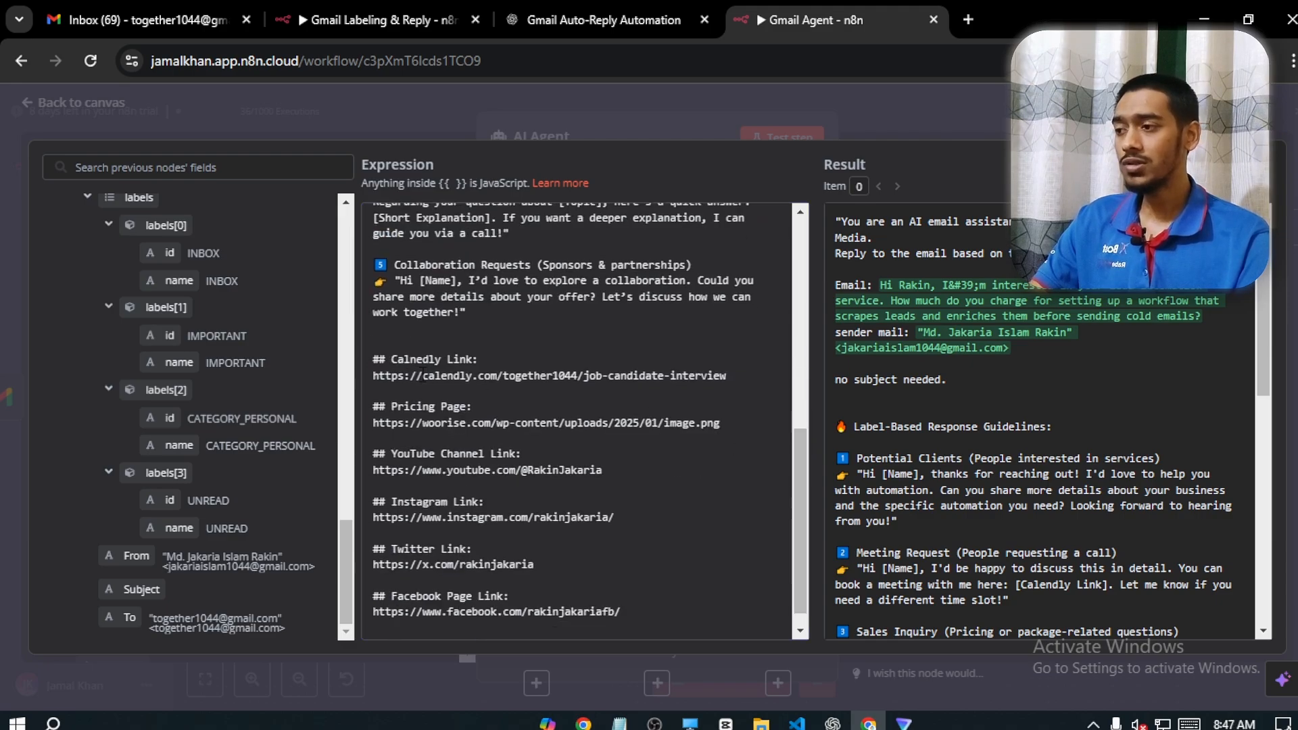
{"action": "left_click_drag", "start_coordinate": [374, 359], "coordinate": [740, 380]}
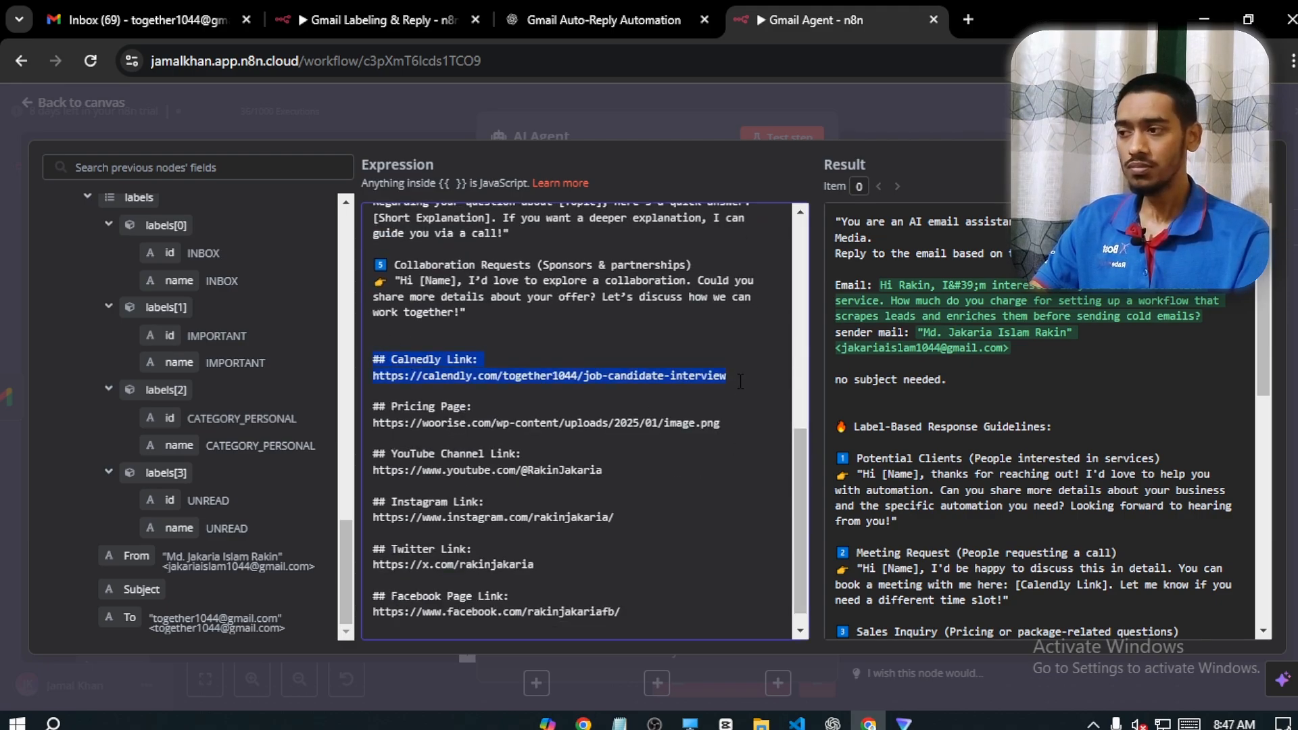
{"action": "left_click", "coordinate": [742, 404]}
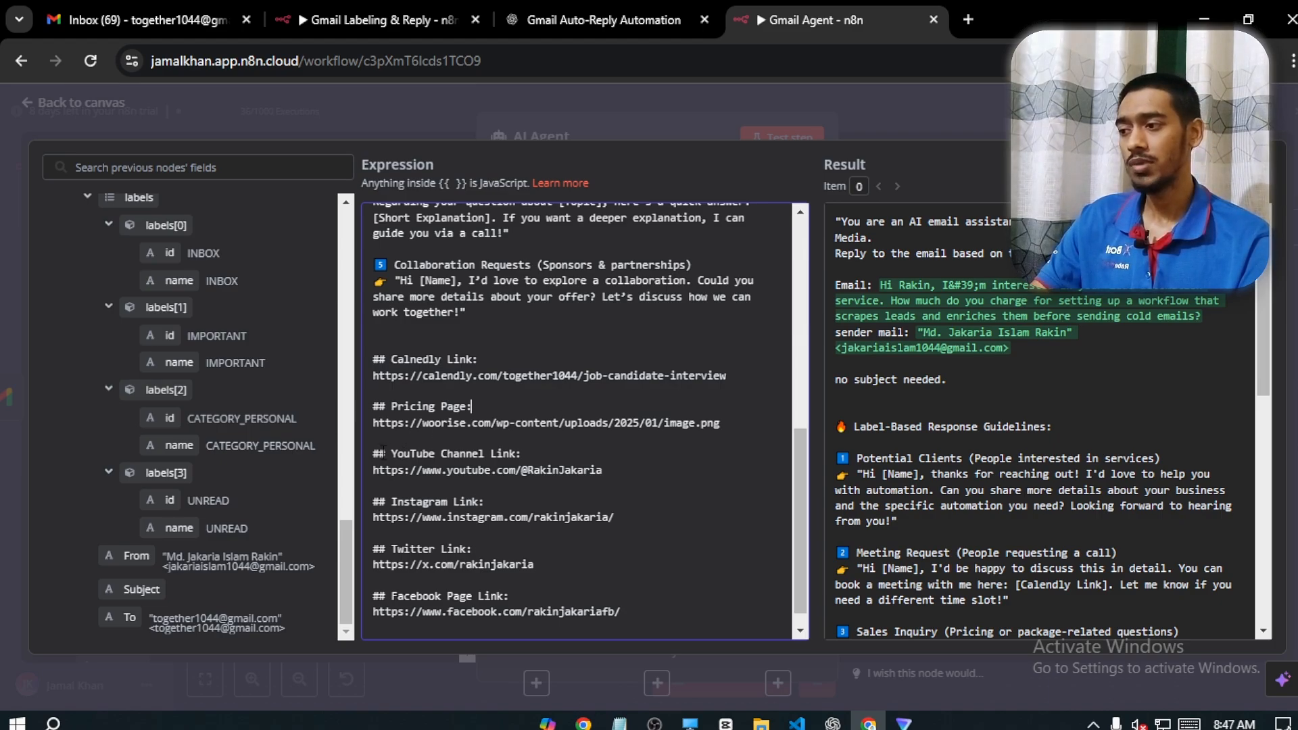
{"action": "left_click_drag", "start_coordinate": [373, 452], "coordinate": [602, 469]}
{"action": "left_click_drag", "start_coordinate": [379, 517], "coordinate": [614, 518]}
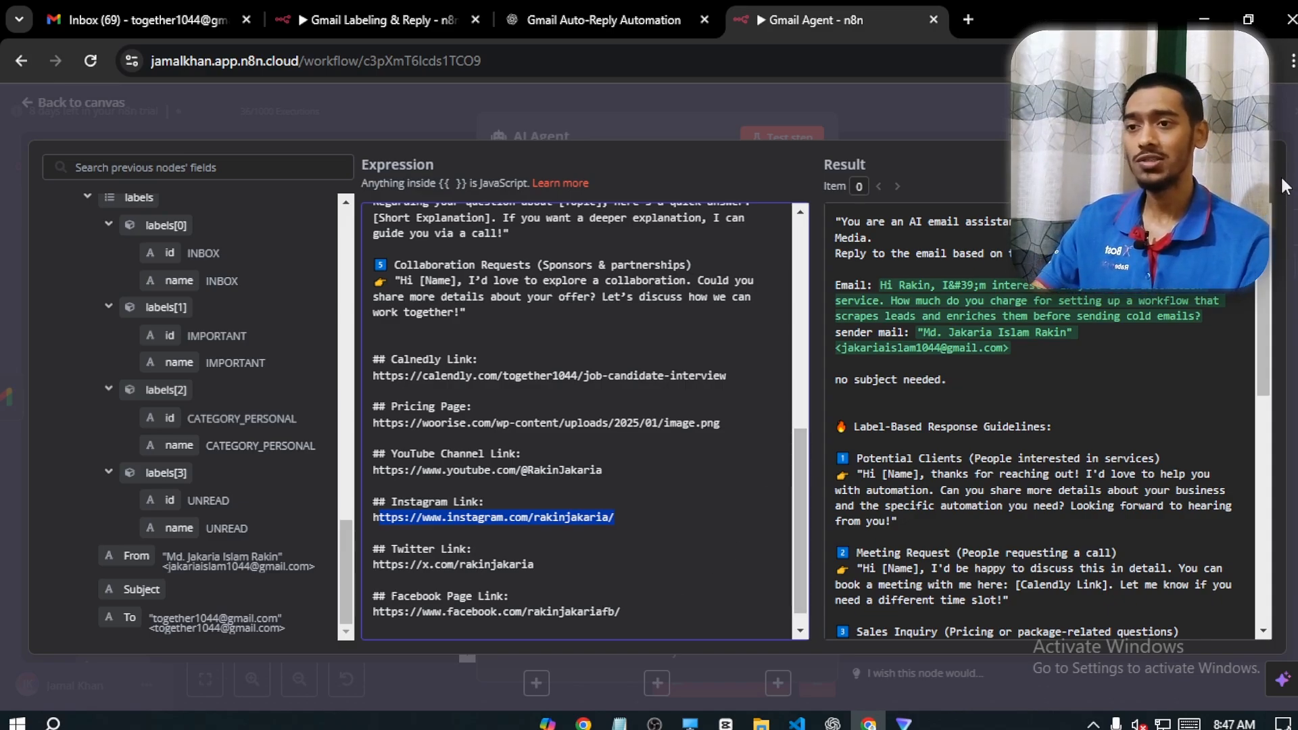
{"action": "left_click", "coordinate": [92, 134]}
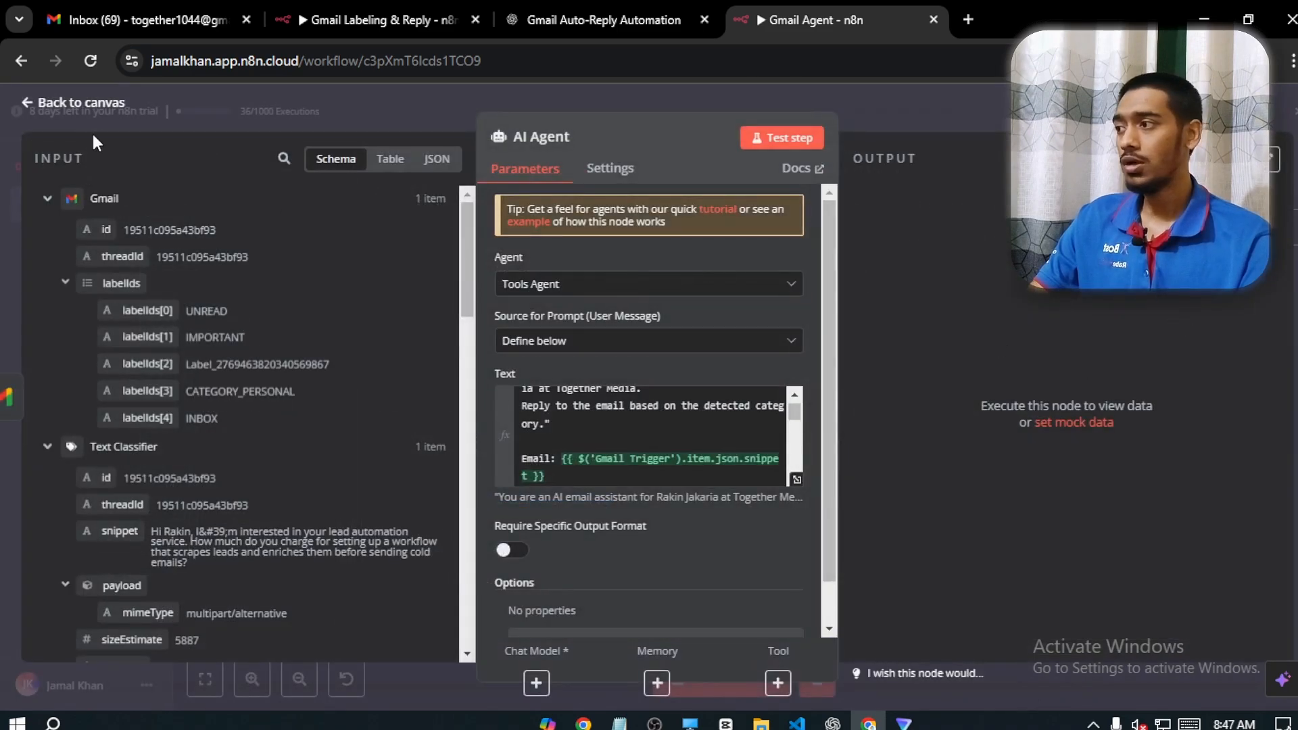
{"action": "left_click", "coordinate": [91, 109]}
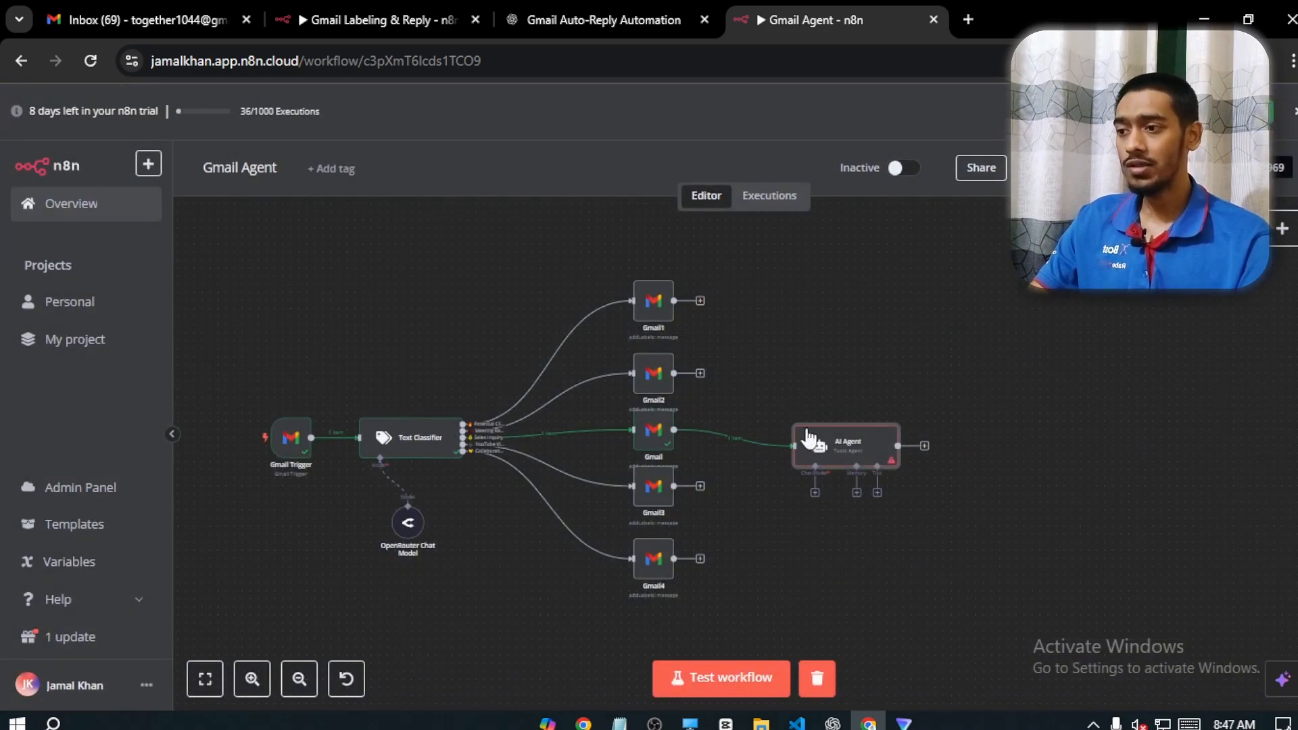
Make a copy of the OpenRouter Chat Model node and connect it to the AI Agent's Chat Model input
{"action": "right_click", "coordinate": [821, 448]}
{"action": "left_click", "coordinate": [980, 402]}
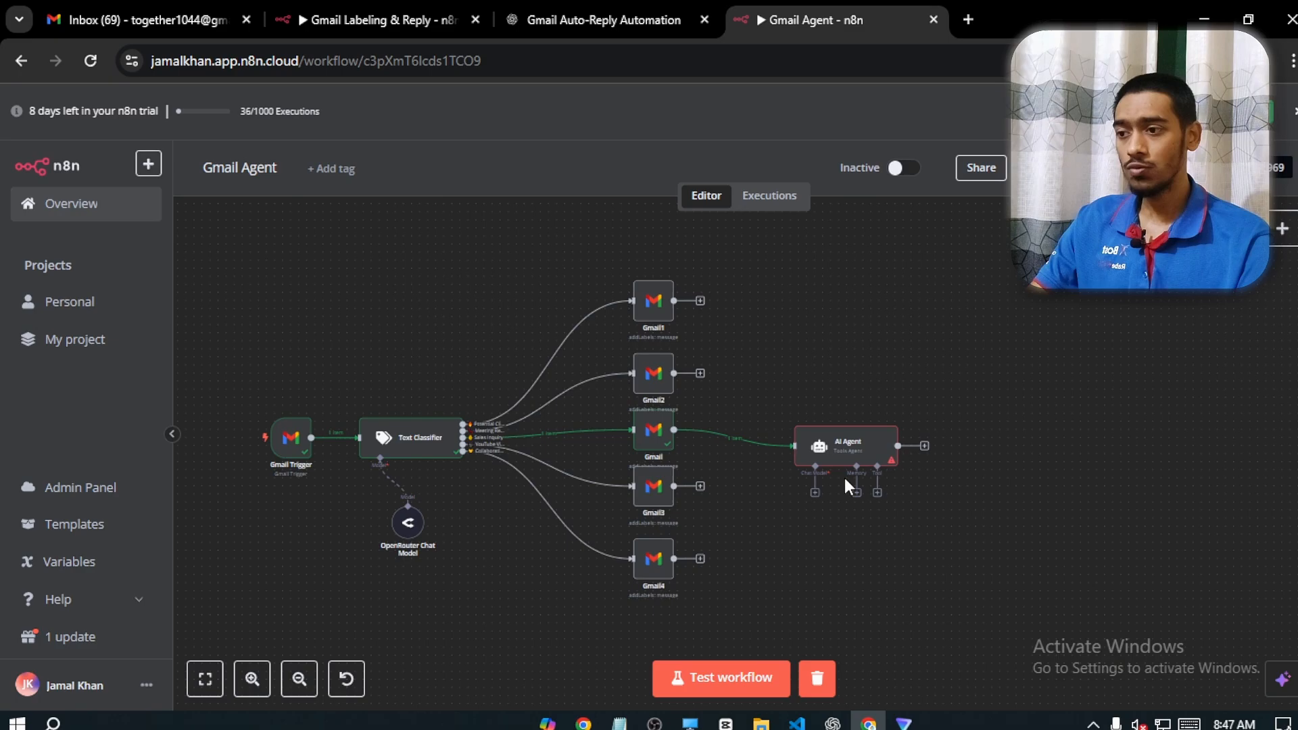
{"action": "left_click_drag", "start_coordinate": [995, 473], "coordinate": [958, 410]}
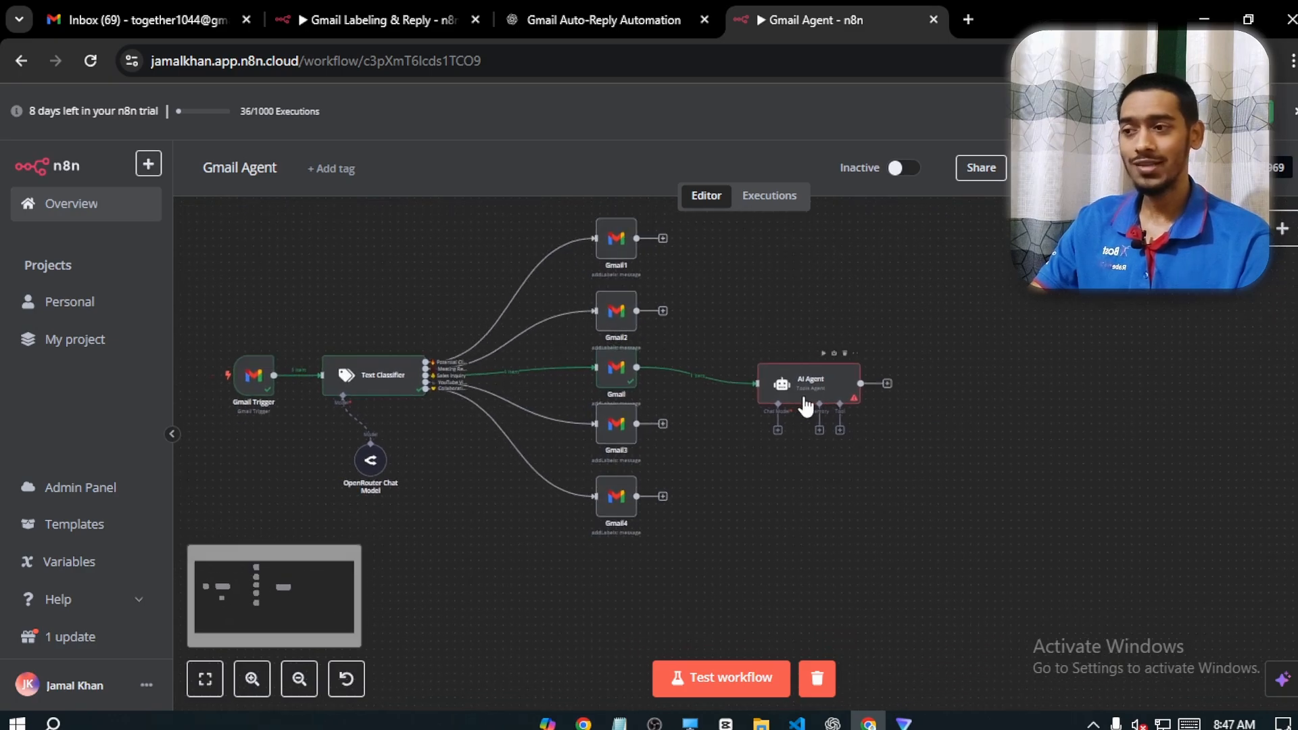
{"action": "left_click", "coordinate": [253, 679]}
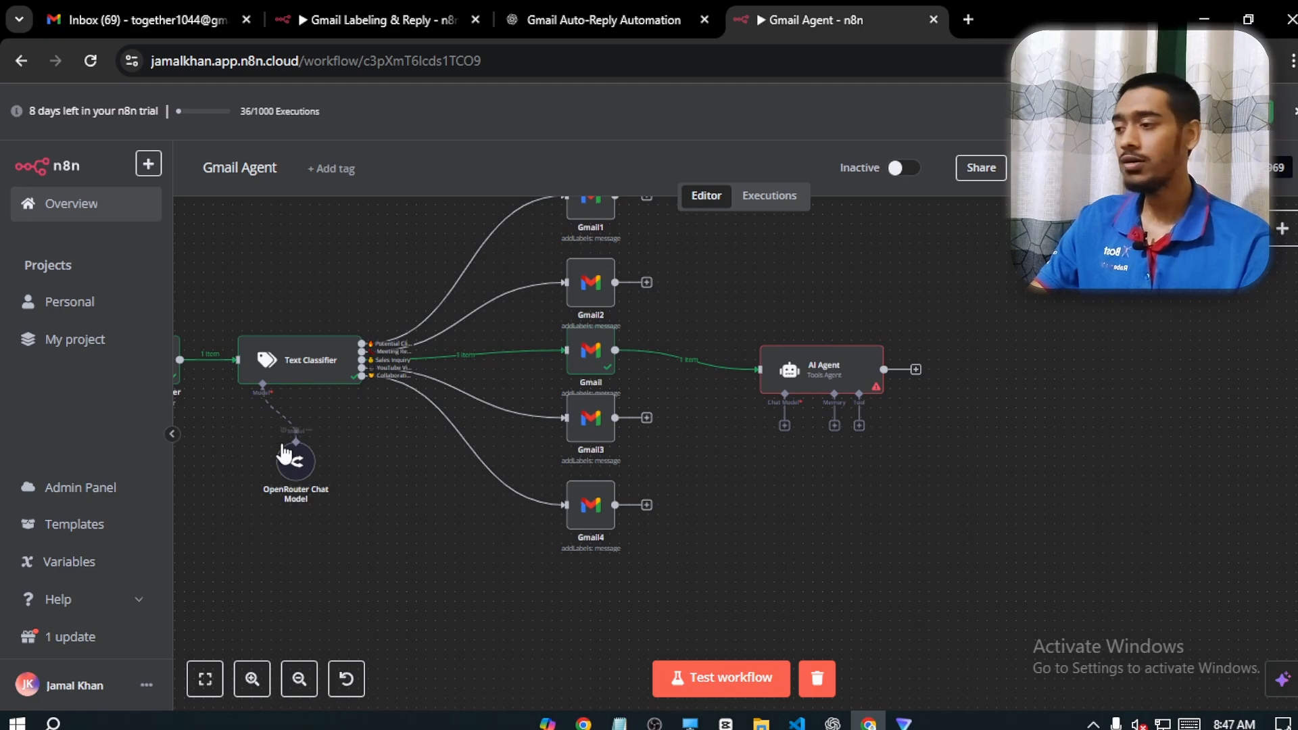
{"action": "right_click", "coordinate": [292, 465]}
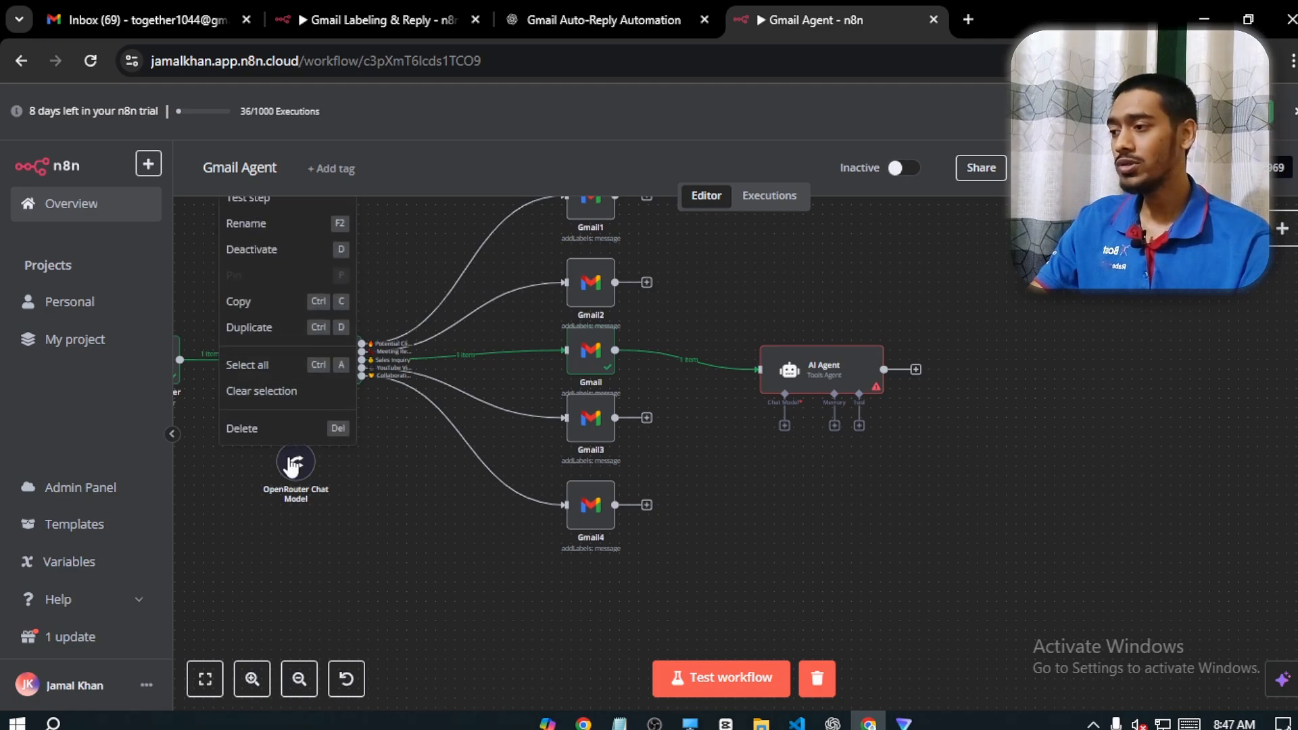
{"action": "left_click", "coordinate": [262, 300]}
{"action": "key", "text": "ctrl+v"}
{"action": "left_click_drag", "start_coordinate": [841, 485], "coordinate": [784, 397]}
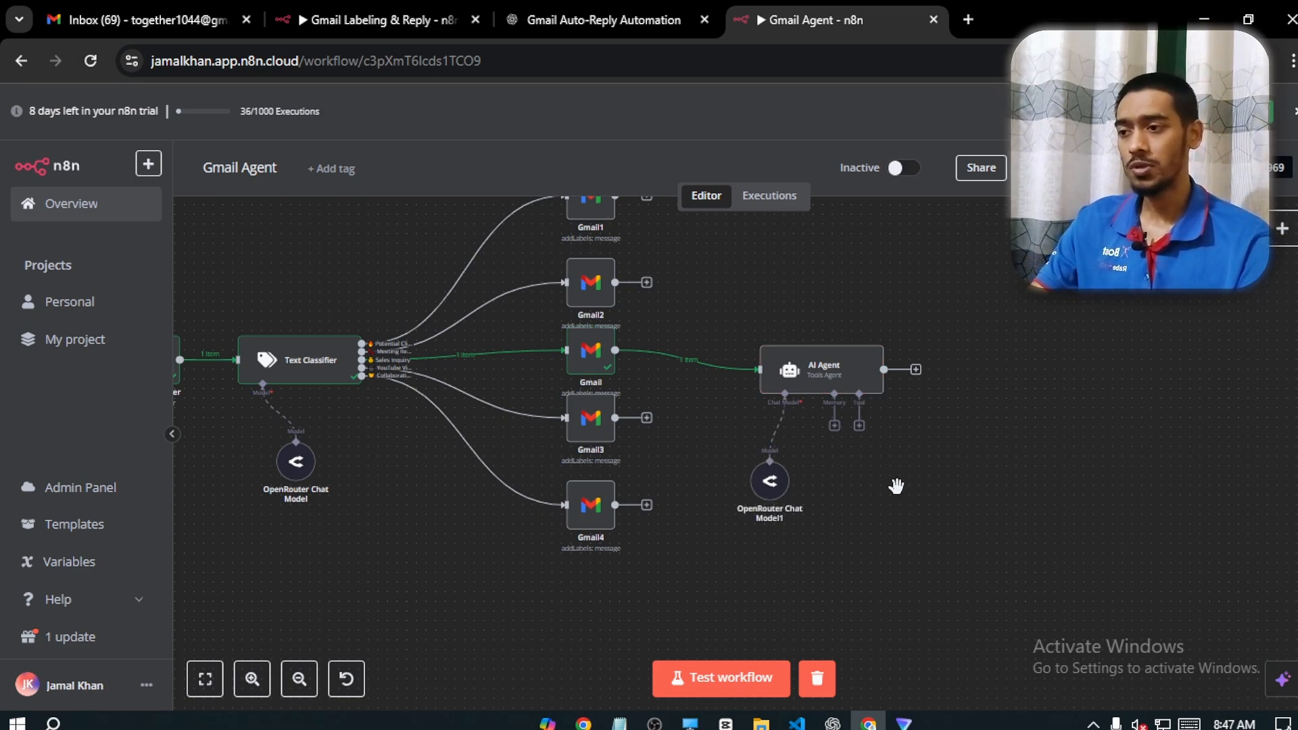
Run a test of the whole workflow with the chat model attached to the AI Agent
{"action": "scroll", "coordinate": [895, 483], "scroll_direction": "up", "scroll_amount": 1}
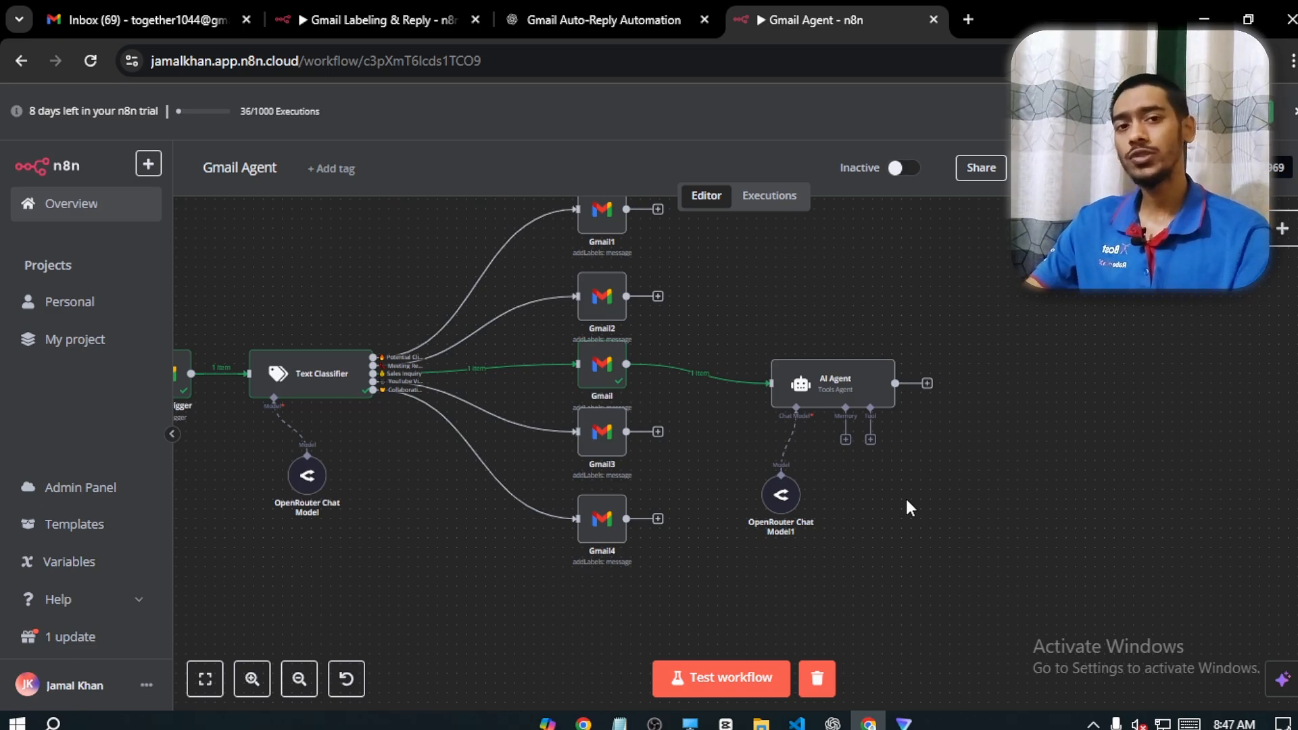
{"action": "left_click_drag", "start_coordinate": [942, 465], "coordinate": [933, 498]}
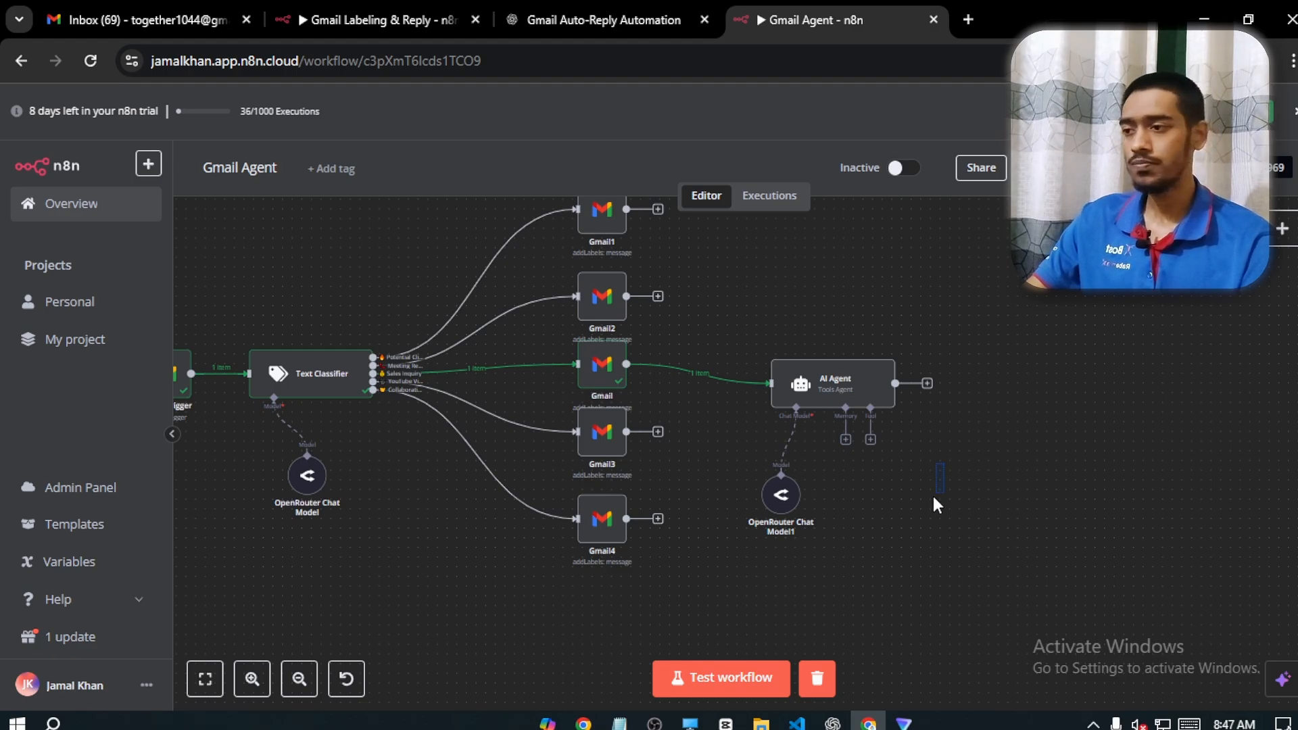
{"action": "left_click", "coordinate": [748, 676]}
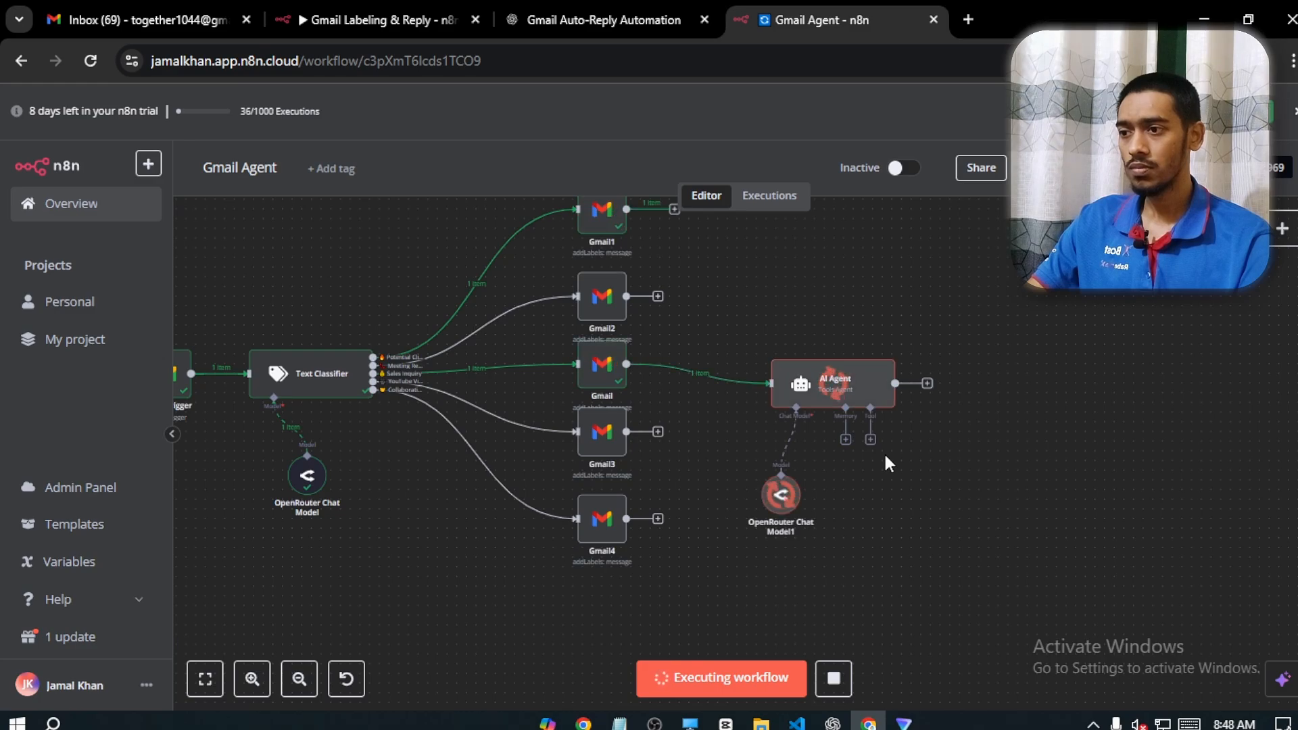
Open the AI Agent node and examine the reply text in its output against the prompt
{"action": "double_click", "coordinate": [850, 401]}
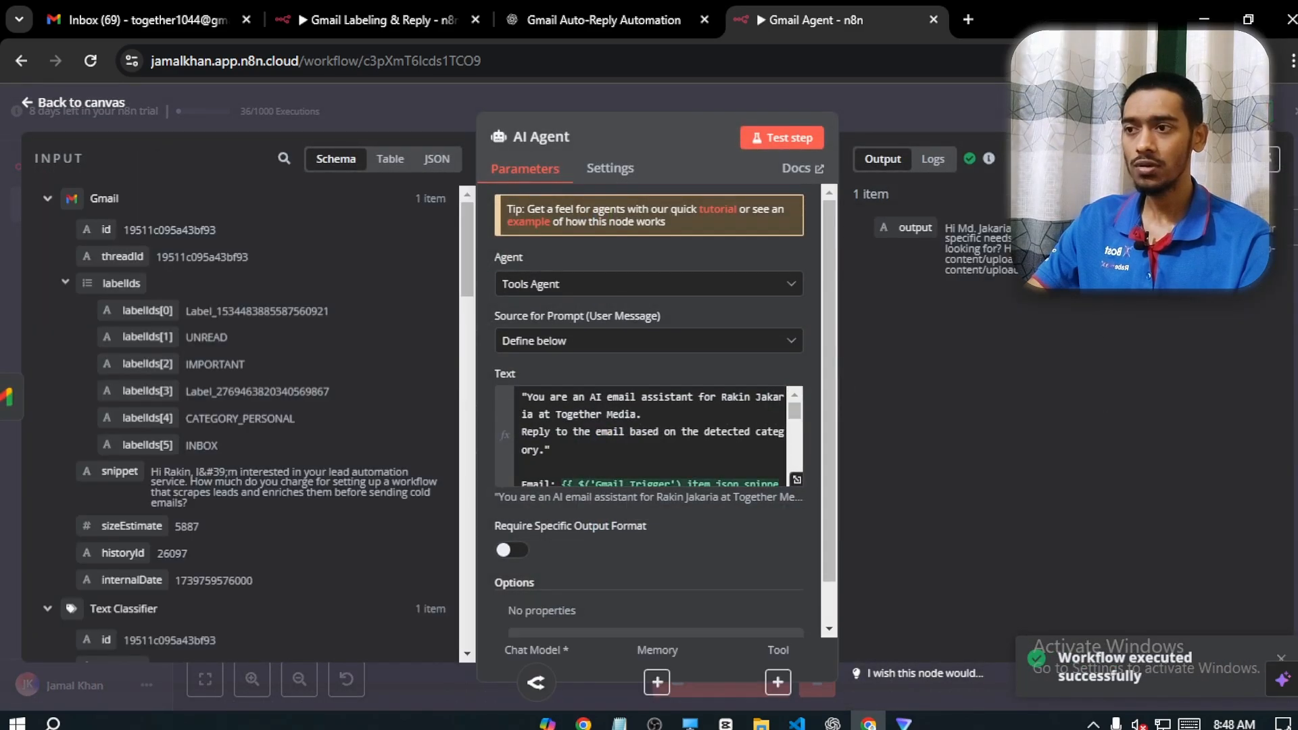
{"action": "left_click_drag", "start_coordinate": [953, 234], "coordinate": [1115, 238]}
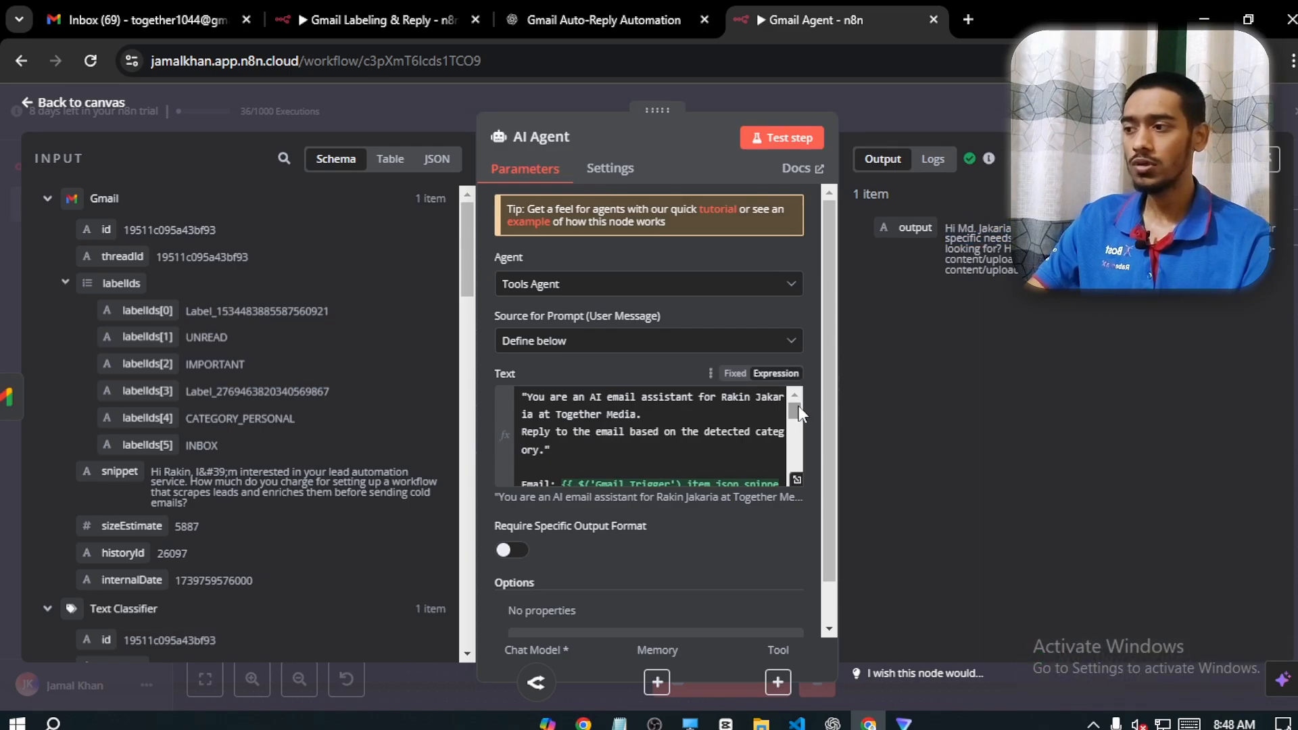
{"action": "mouse_move", "coordinate": [796, 409]}
{"action": "left_mouse_down"}
{"action": "mouse_move", "coordinate": [799, 422]}
{"action": "mouse_move", "coordinate": [798, 408]}
{"action": "left_mouse_up"}
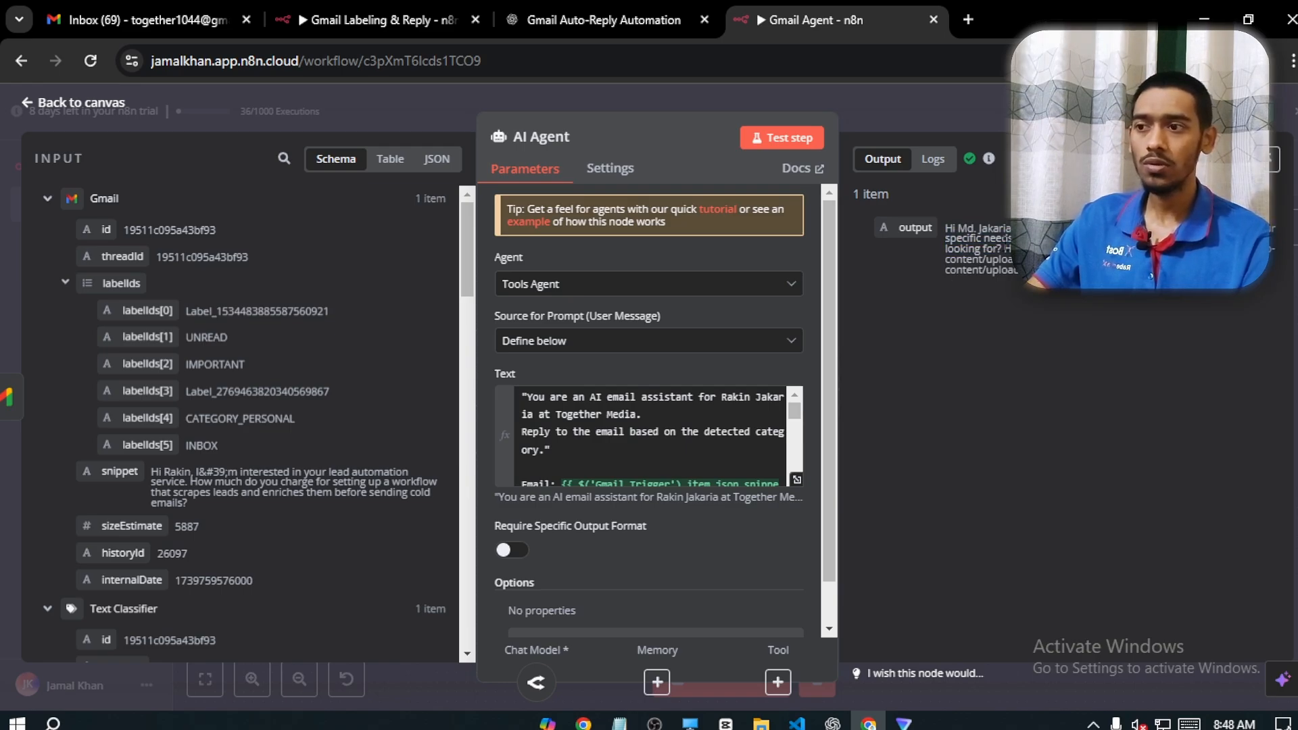
{"action": "left_click_drag", "start_coordinate": [1001, 239], "coordinate": [1149, 259]}
{"action": "left_click", "coordinate": [1148, 259]}
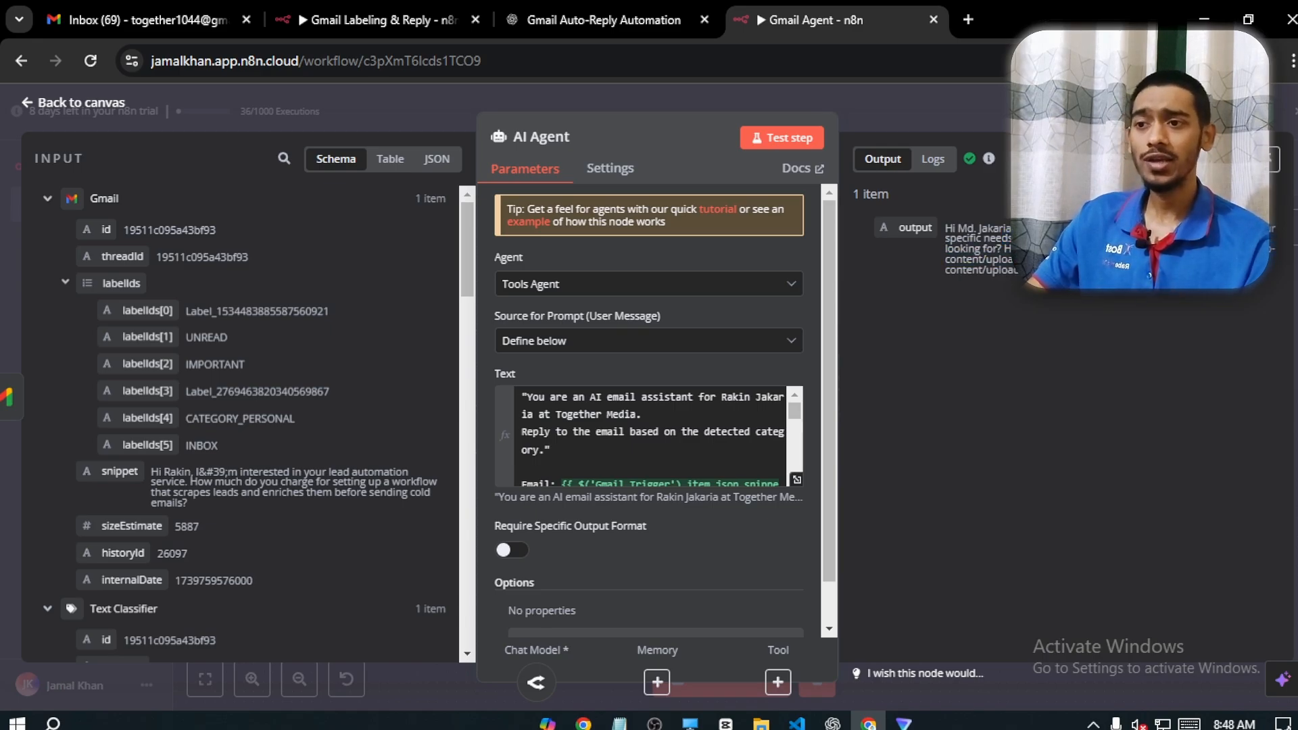
{"action": "left_click_drag", "start_coordinate": [1081, 238], "coordinate": [1135, 249]}
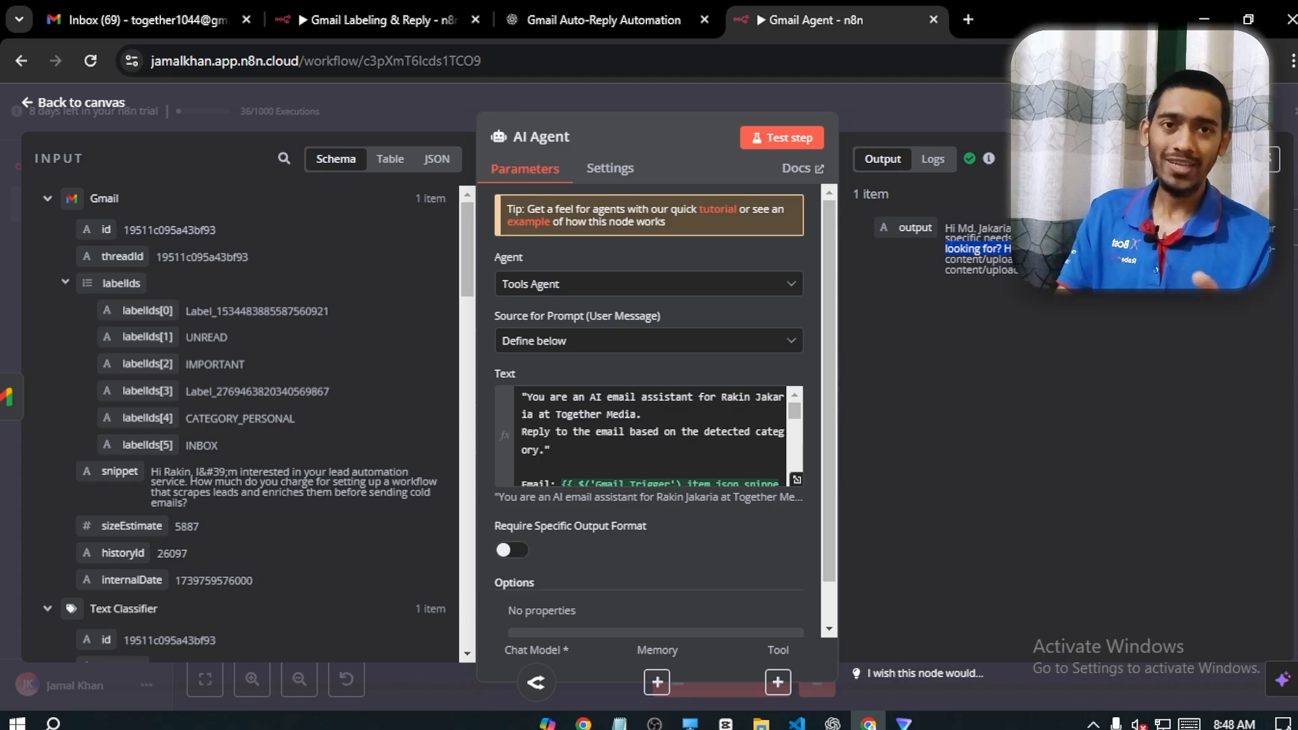
{"action": "left_click", "coordinate": [1007, 275]}
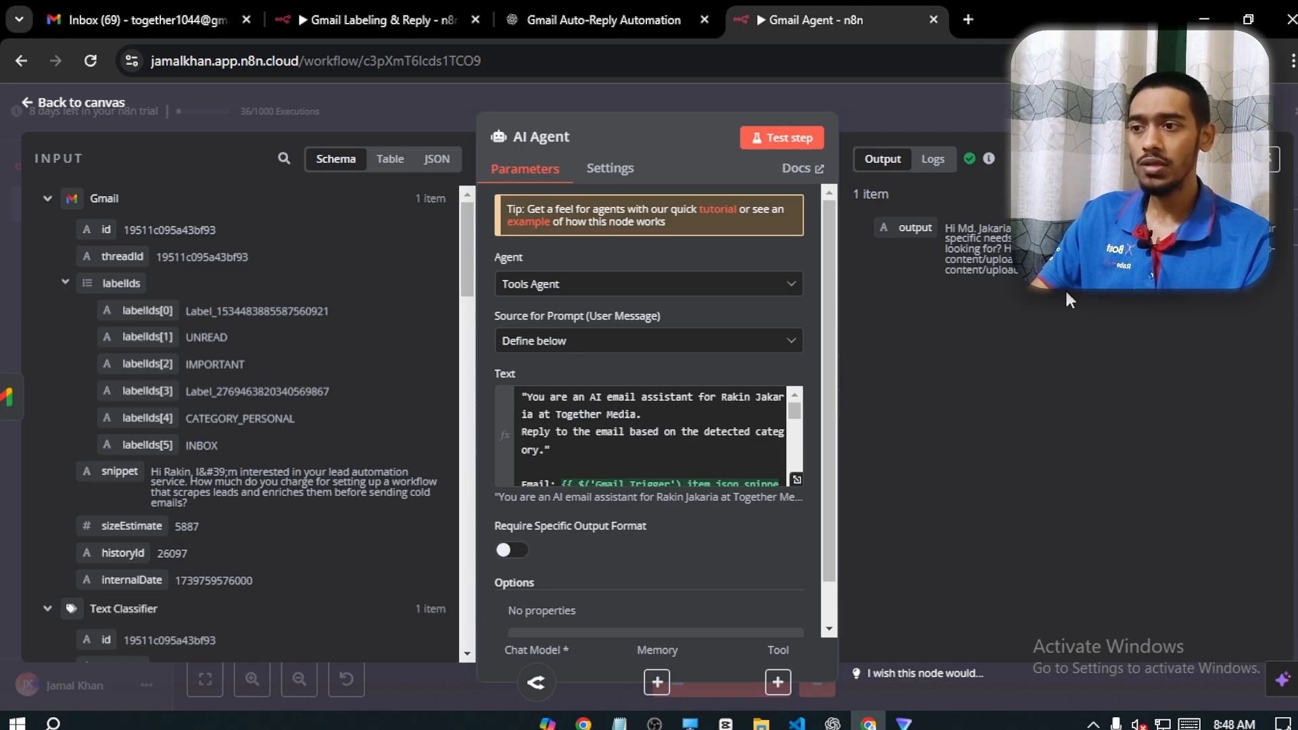
Return to the workflow canvas and add a Gmail node with the Create a draft action after the AI Agent
{"action": "left_click", "coordinate": [82, 105]}
{"action": "scroll", "coordinate": [1028, 440], "scroll_direction": "right", "scroll_amount": 2}
{"action": "scroll", "coordinate": [1028, 439], "scroll_direction": "up", "scroll_amount": 1}
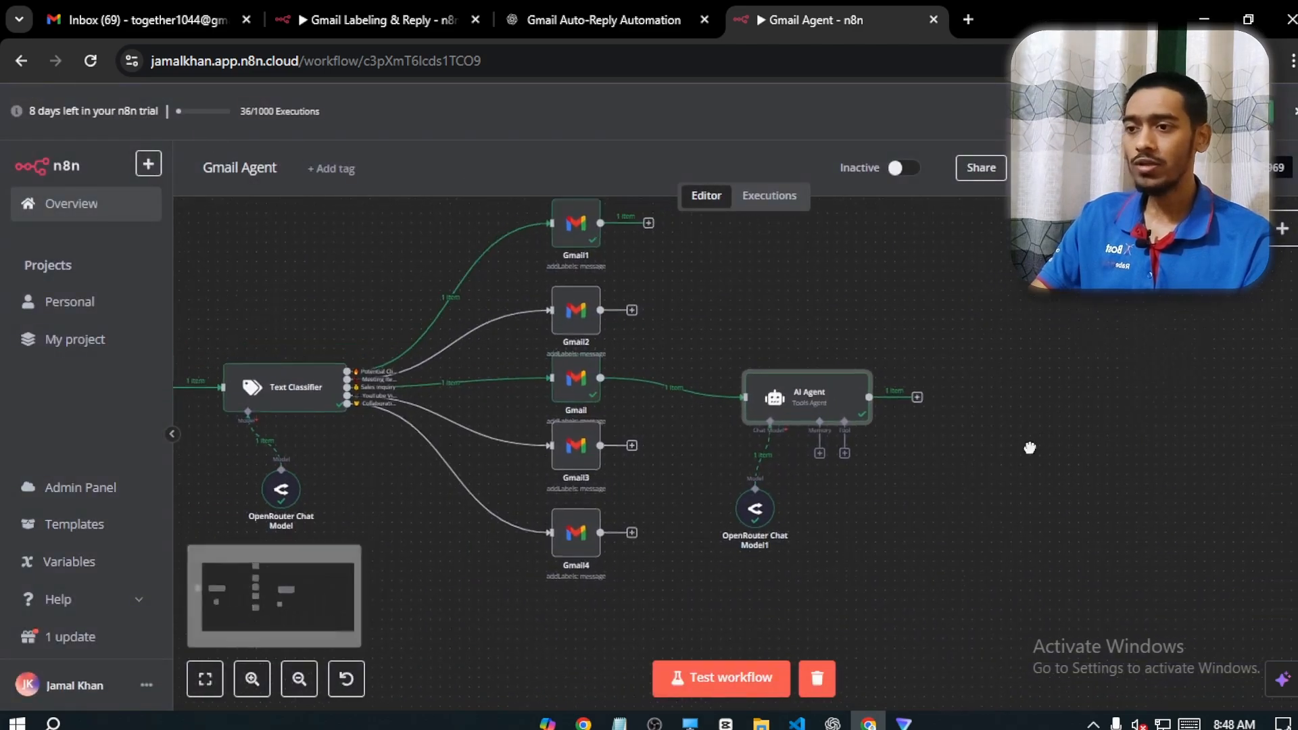
{"action": "scroll", "coordinate": [946, 443], "scroll_direction": "left", "scroll_amount": 1}
{"action": "left_click", "coordinate": [879, 421]}
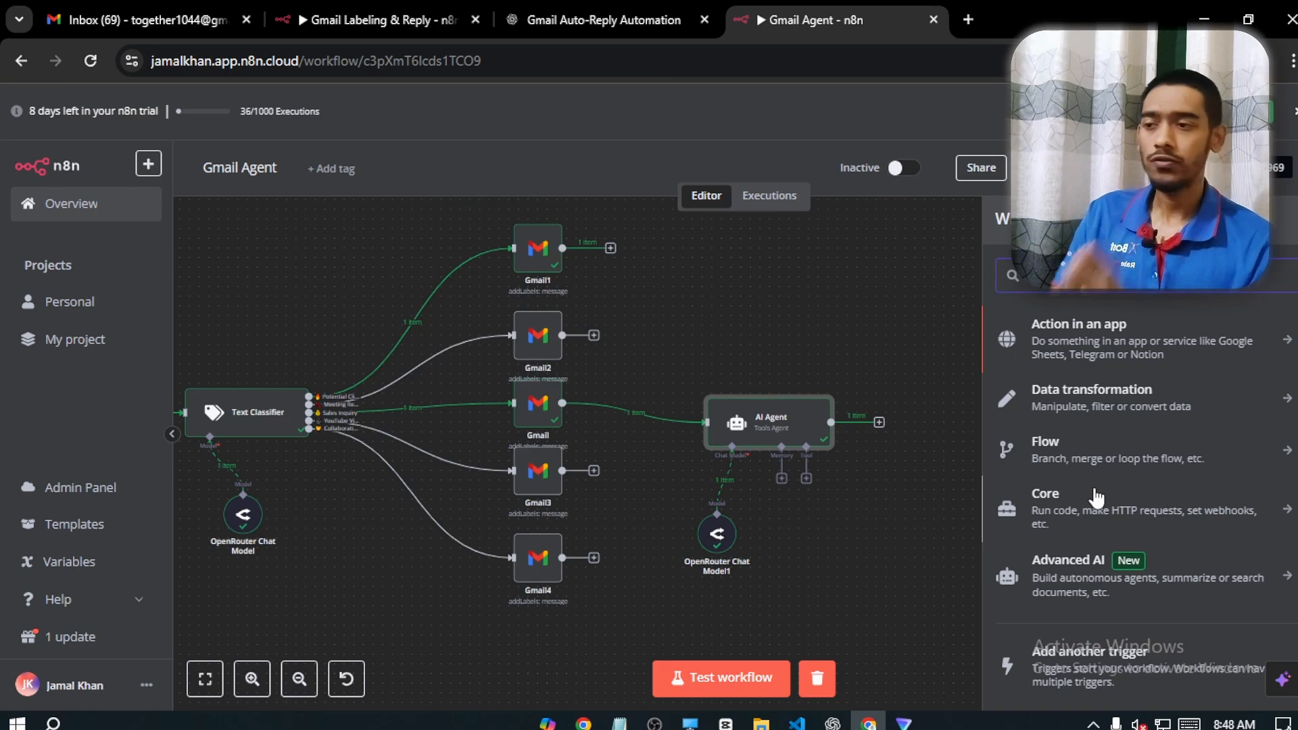
{"action": "type", "text": "gmail"}
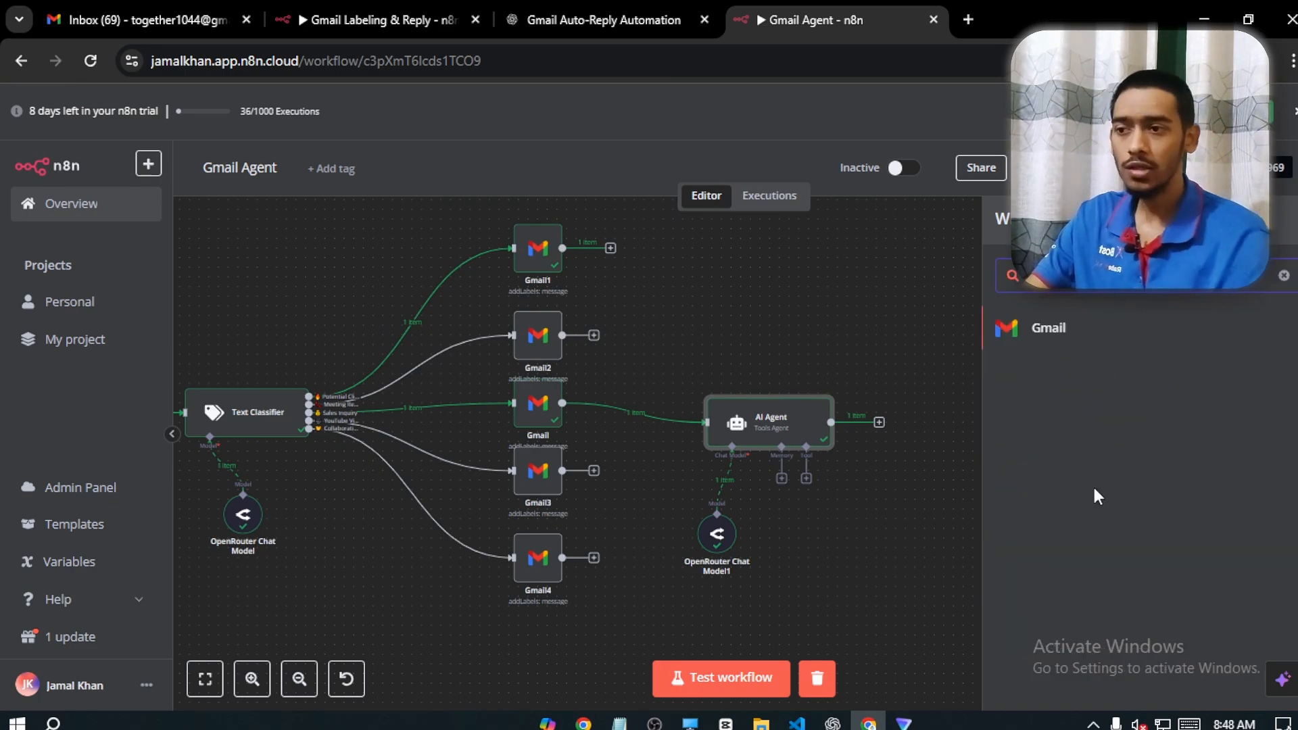
{"action": "left_click", "coordinate": [1077, 331]}
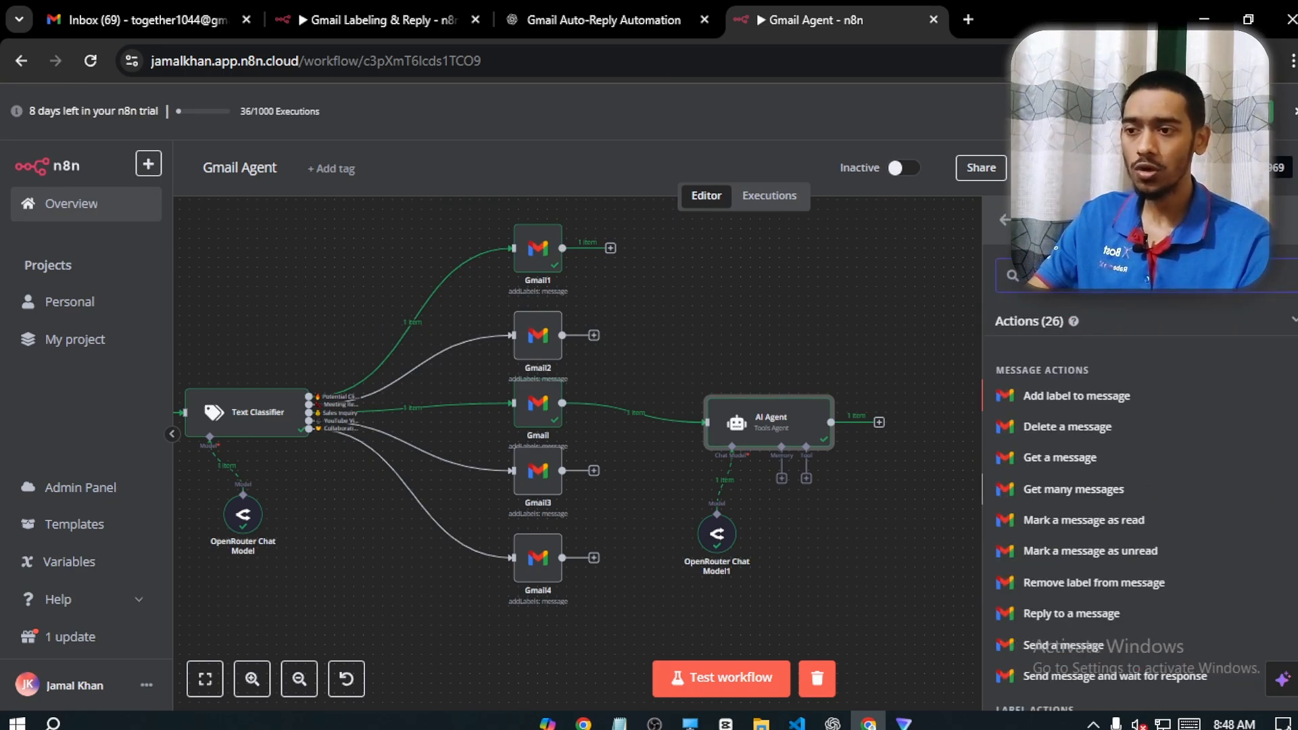
{"action": "scroll", "coordinate": [1101, 635], "scroll_direction": "down", "scroll_amount": 5}
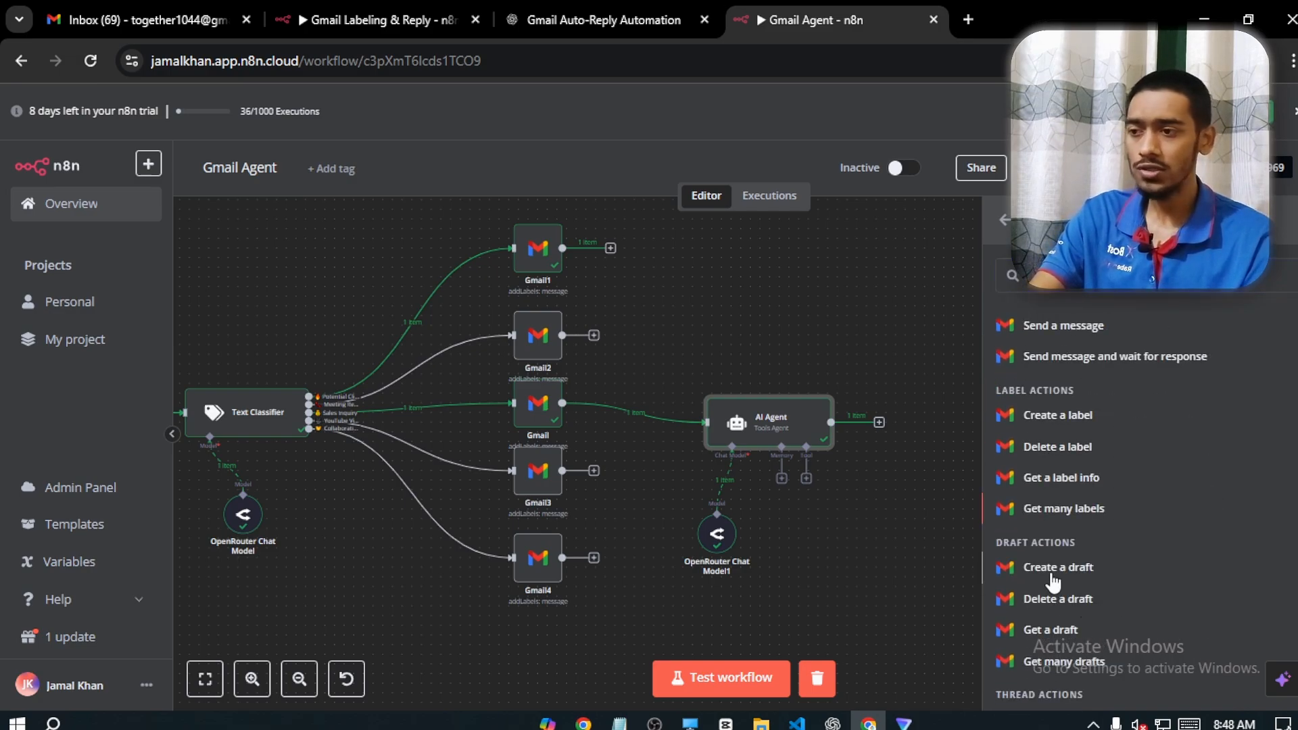
{"action": "left_click", "coordinate": [1052, 578]}
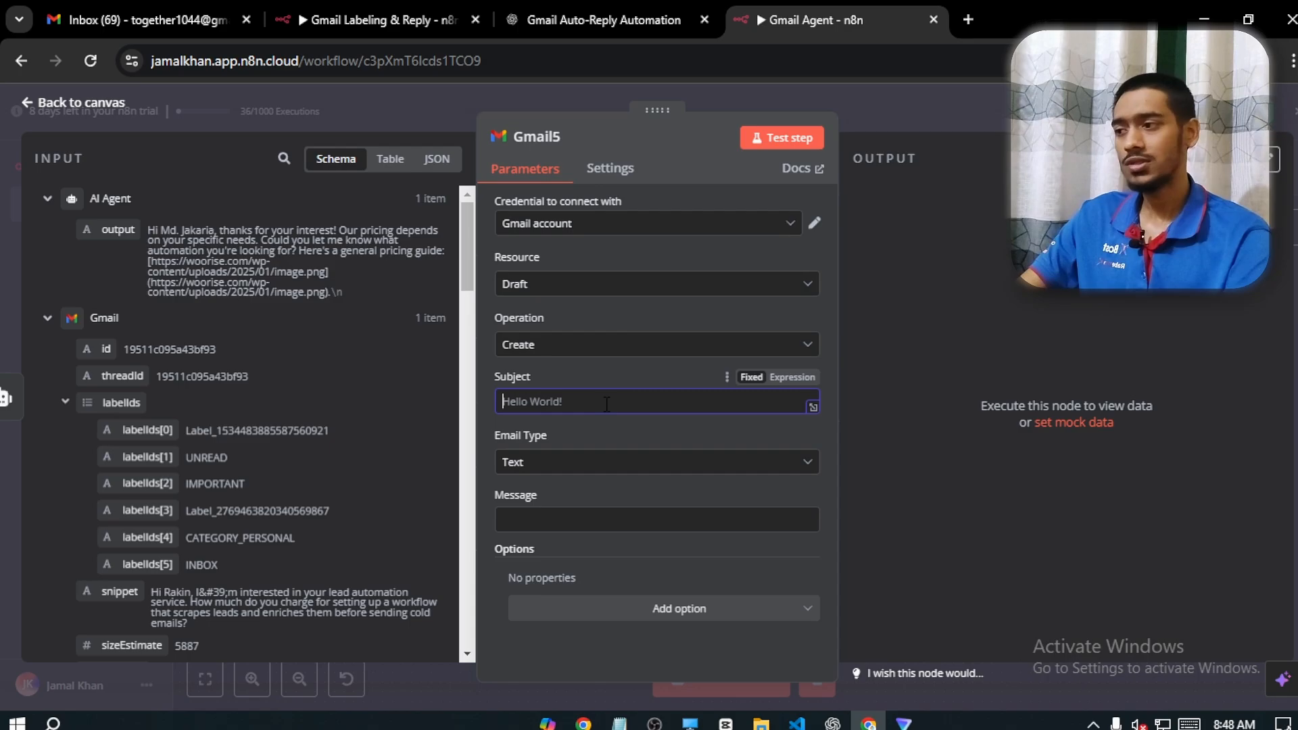
Set the draft's subject to "Reply From RJ" and map its message to the AI Agent's output field
{"action": "type", "text": "Reply From RJ"}
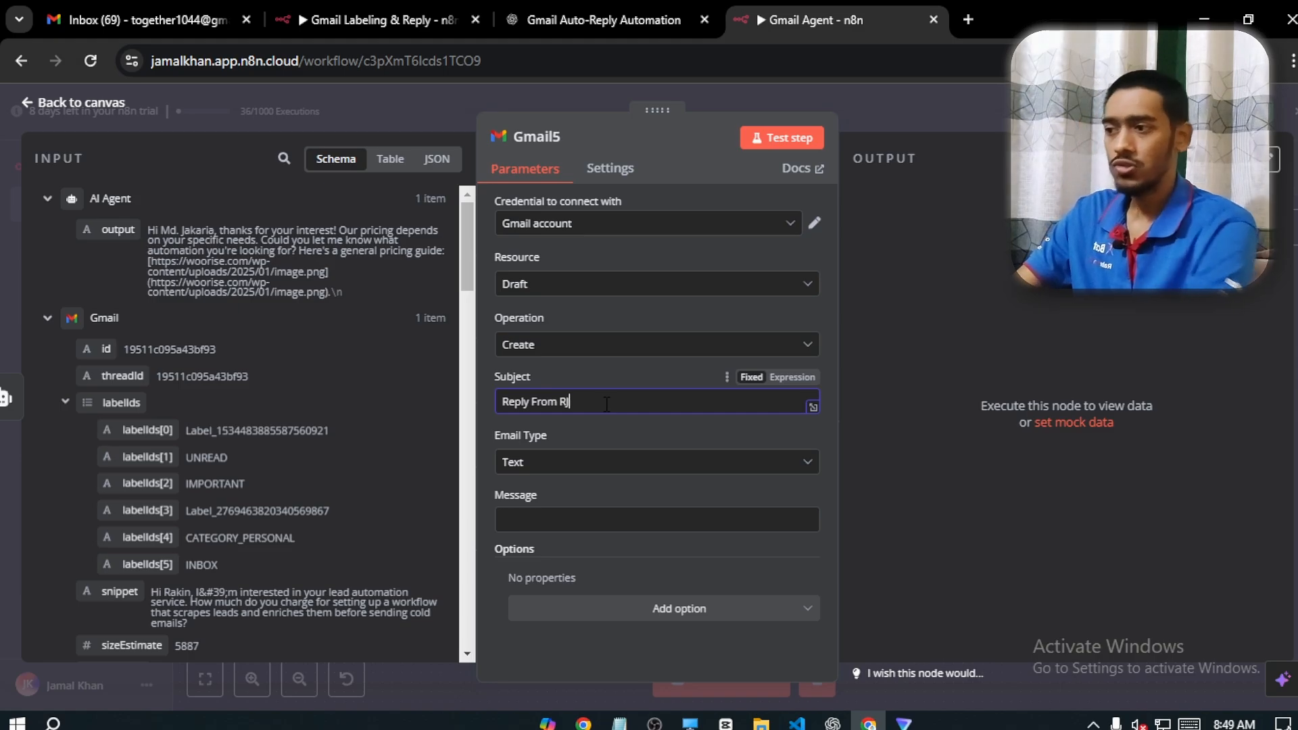
{"action": "left_click", "coordinate": [599, 519]}
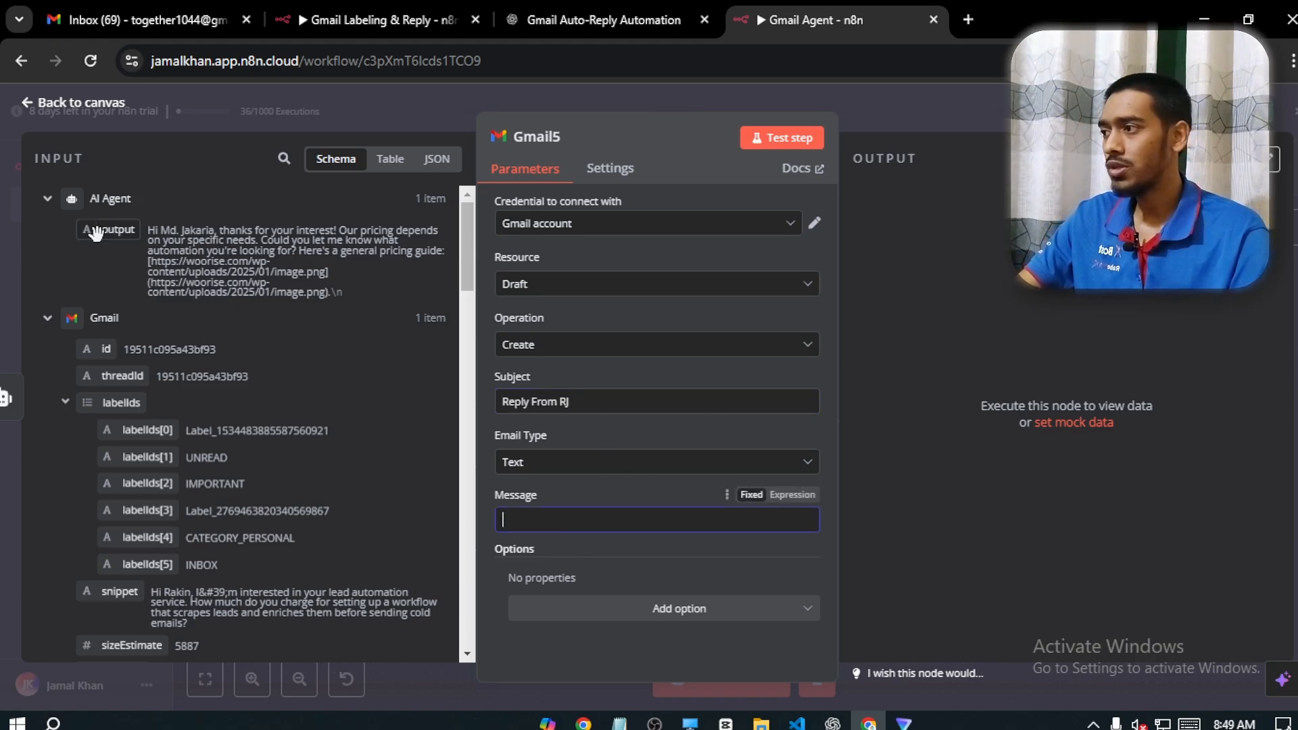
{"action": "left_click_drag", "start_coordinate": [101, 230], "coordinate": [529, 530]}
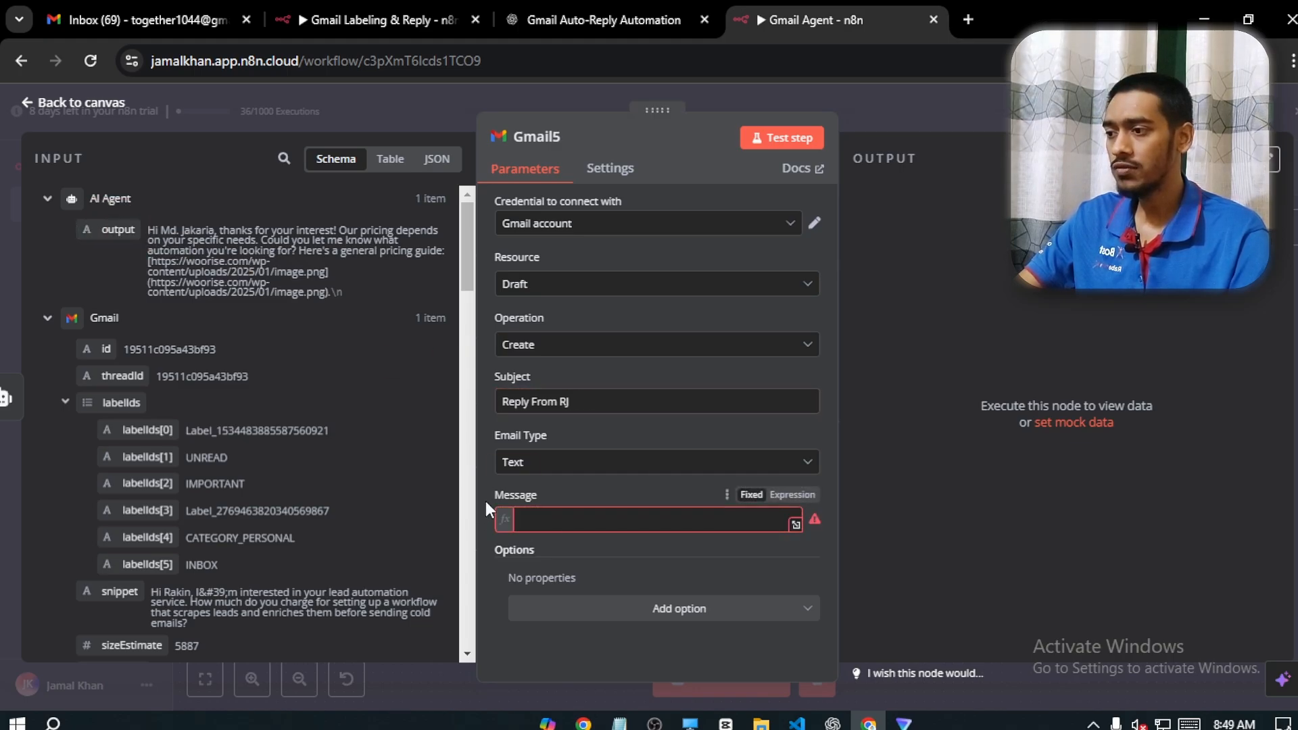
{"action": "left_click", "coordinate": [485, 492]}
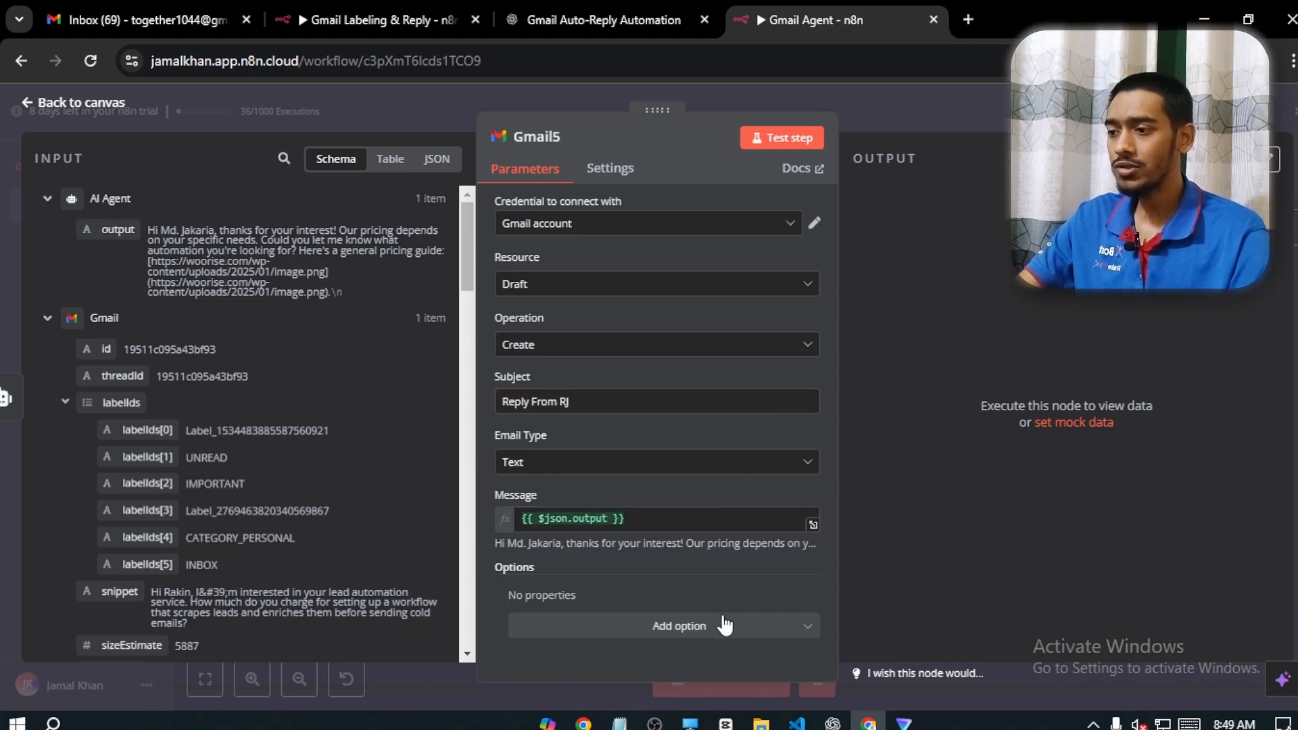
Add the Thread ID option to the draft node and map it to the Gmail Trigger's id
{"action": "left_click", "coordinate": [700, 626]}
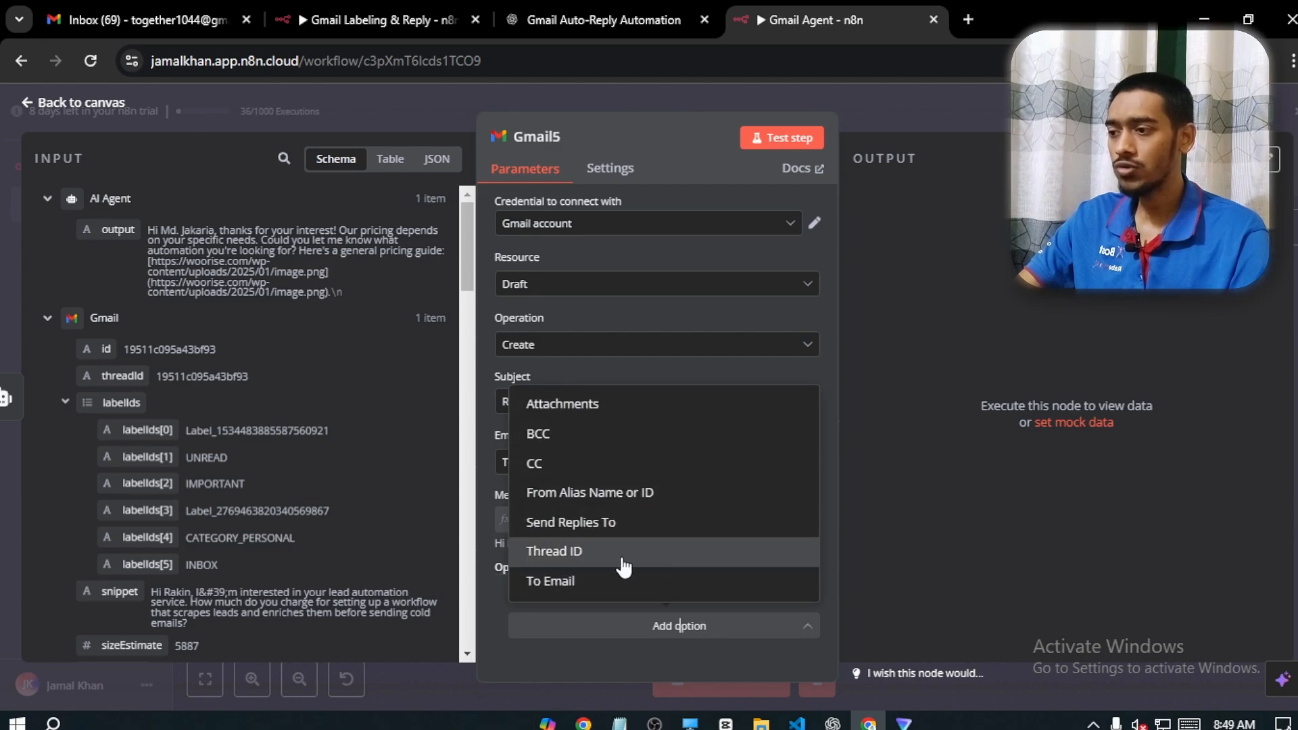
{"action": "left_click", "coordinate": [743, 559]}
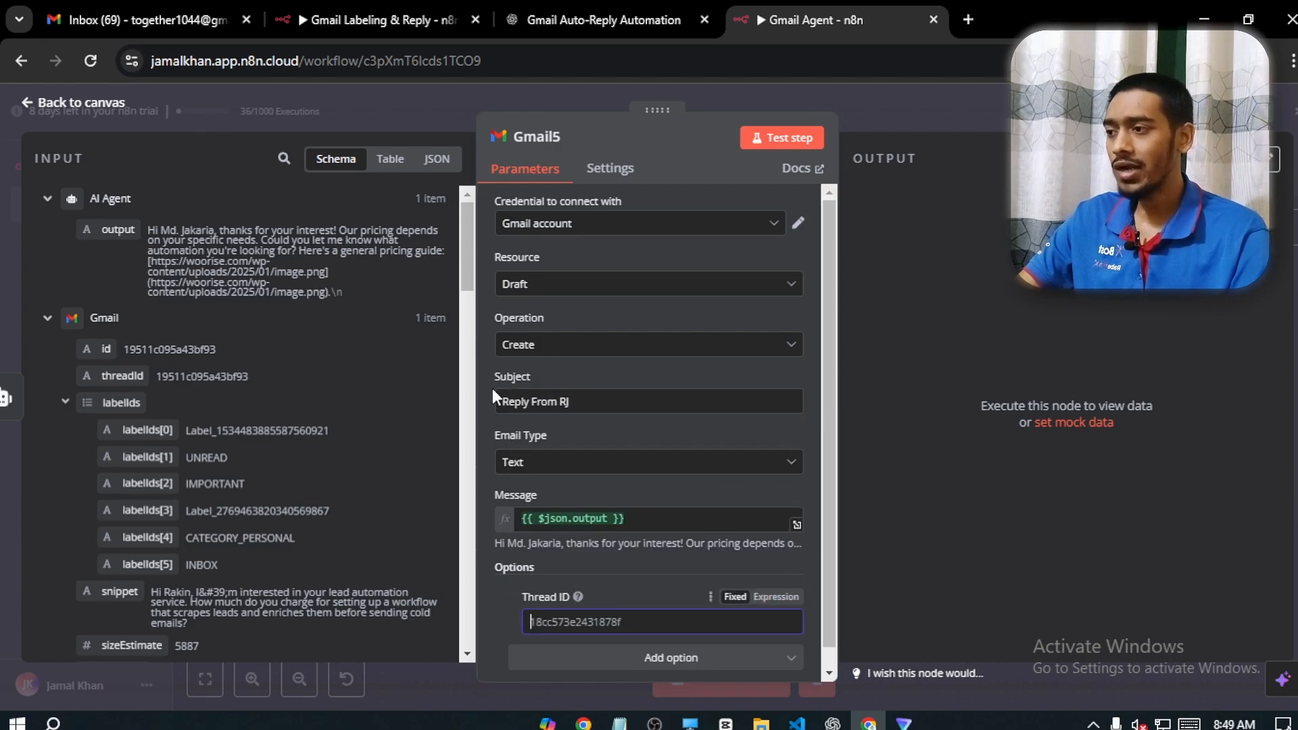
{"action": "left_click_drag", "start_coordinate": [465, 244], "coordinate": [462, 492]}
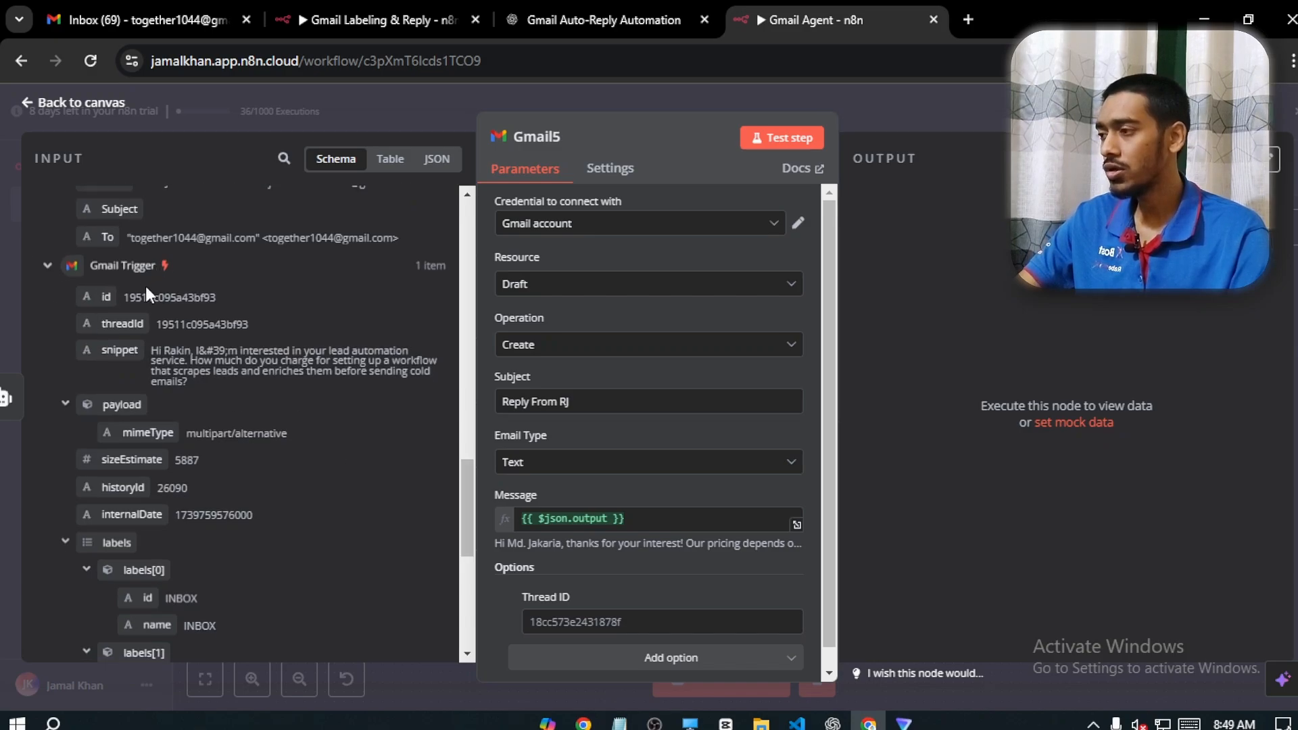
{"action": "left_click_drag", "start_coordinate": [101, 296], "coordinate": [484, 607]}
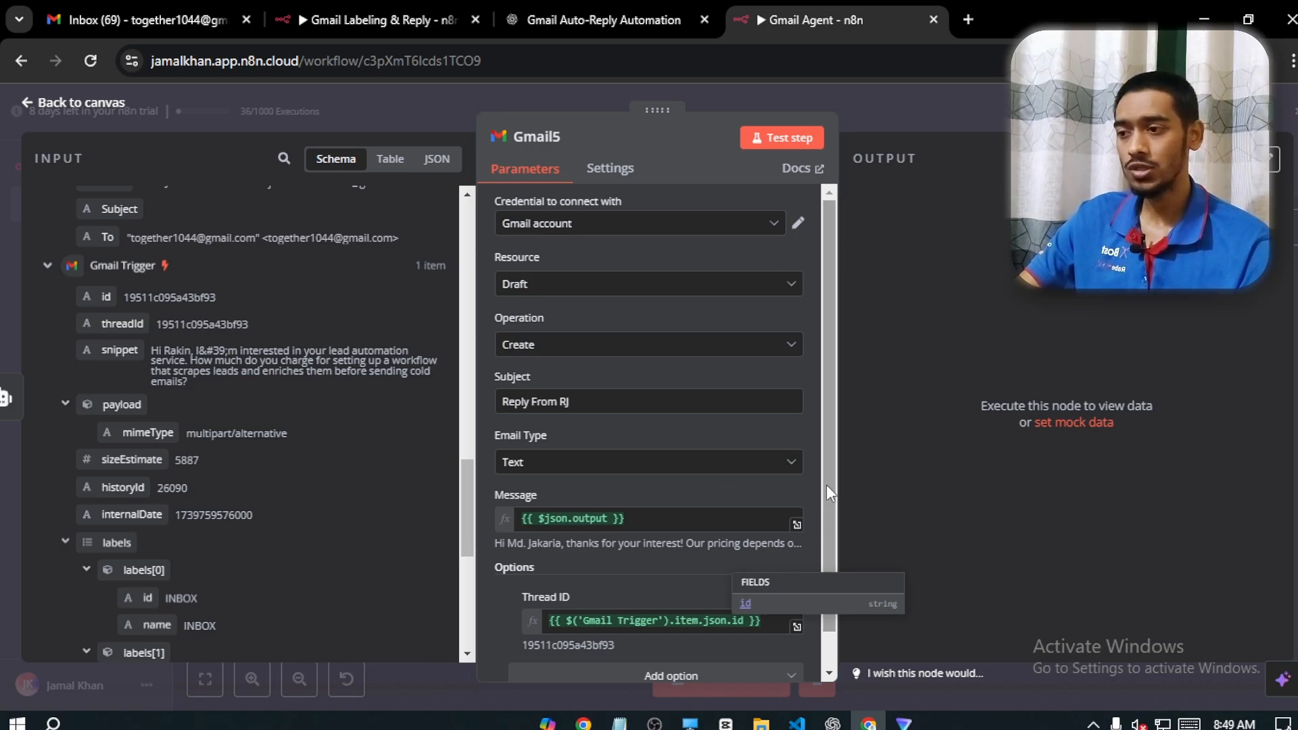
Add the Send Replies To option to the draft node and map it to the Gmail Trigger's From field
{"action": "left_click_drag", "start_coordinate": [826, 485], "coordinate": [833, 523]}
{"action": "left_click", "coordinate": [679, 639]}
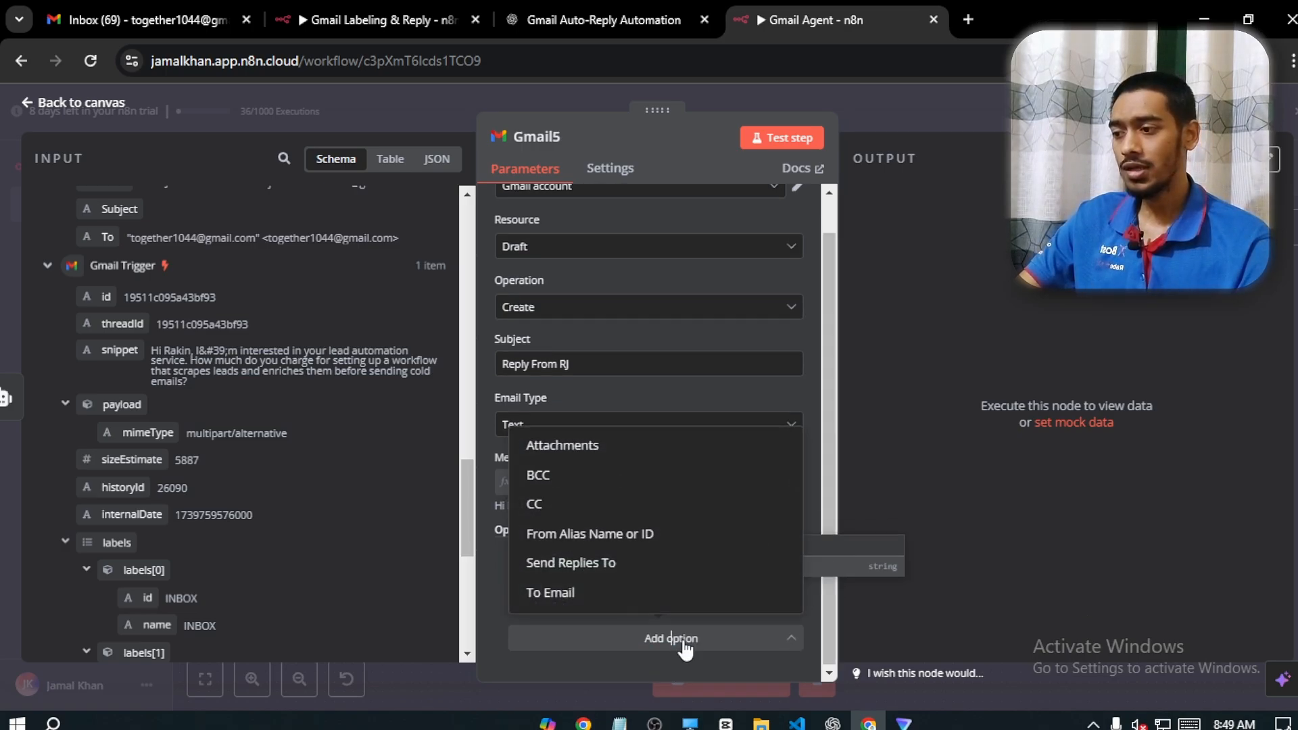
{"action": "left_click", "coordinate": [616, 568]}
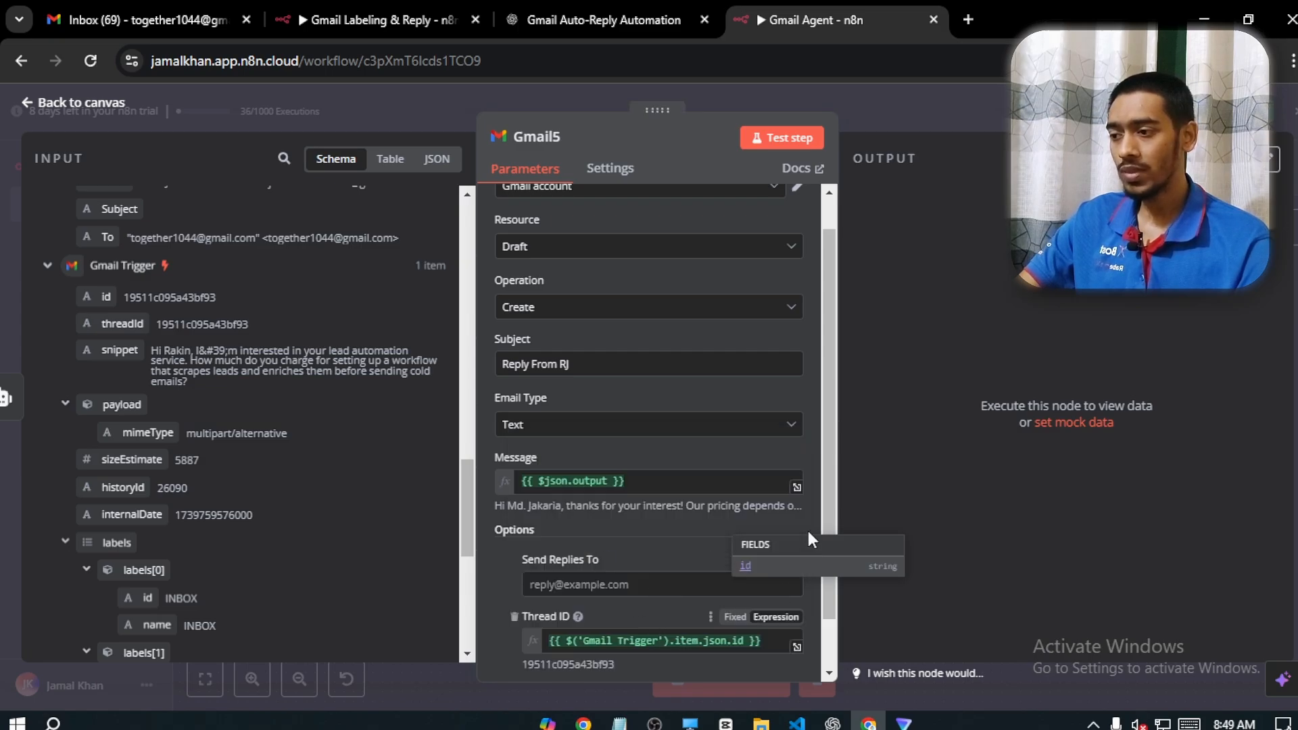
{"action": "left_click", "coordinate": [636, 575]}
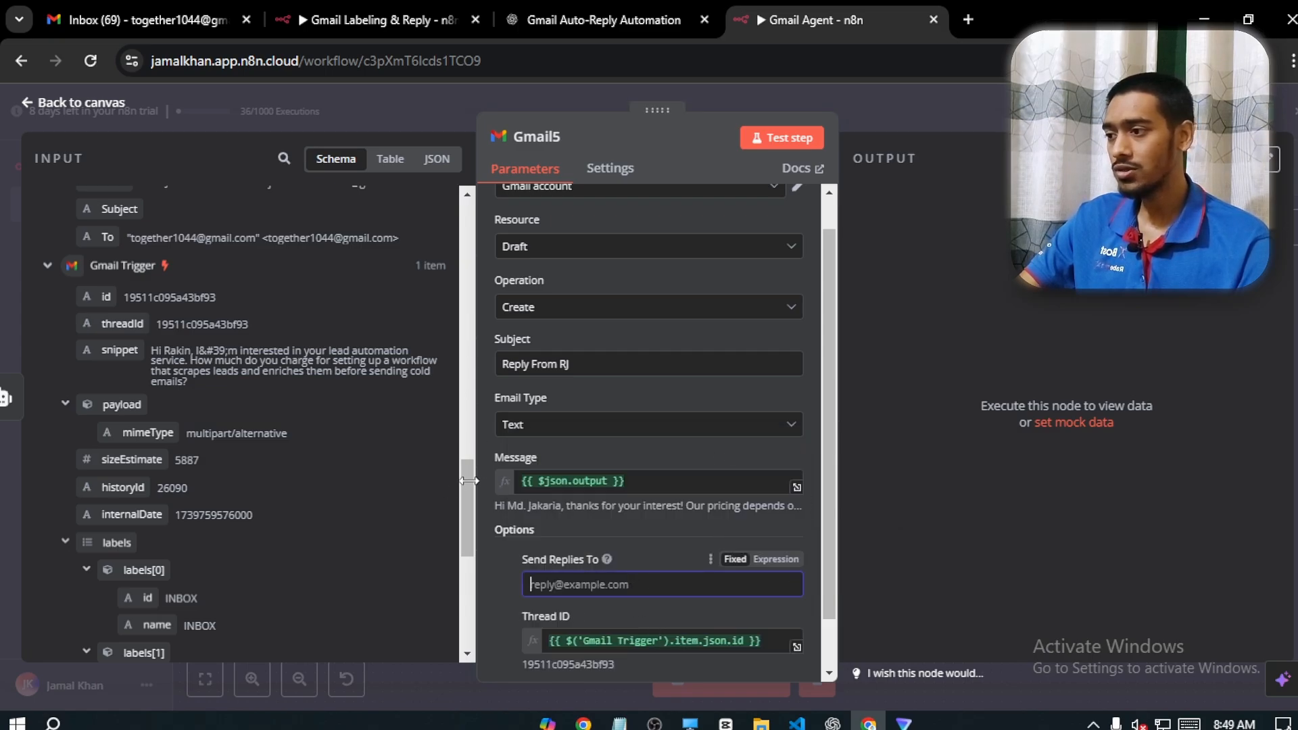
{"action": "left_click_drag", "start_coordinate": [467, 480], "coordinate": [480, 600]}
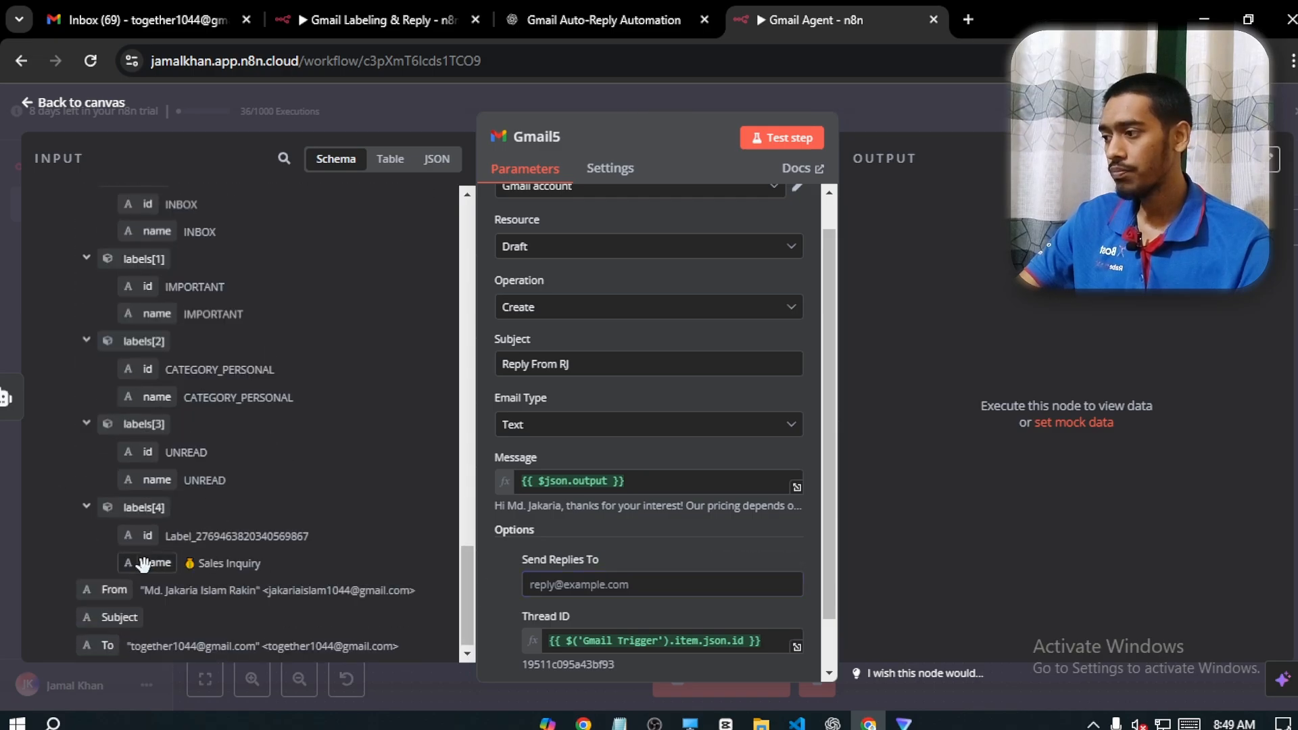
{"action": "left_click_drag", "start_coordinate": [93, 592], "coordinate": [585, 586]}
{"action": "left_click", "coordinate": [485, 584]}
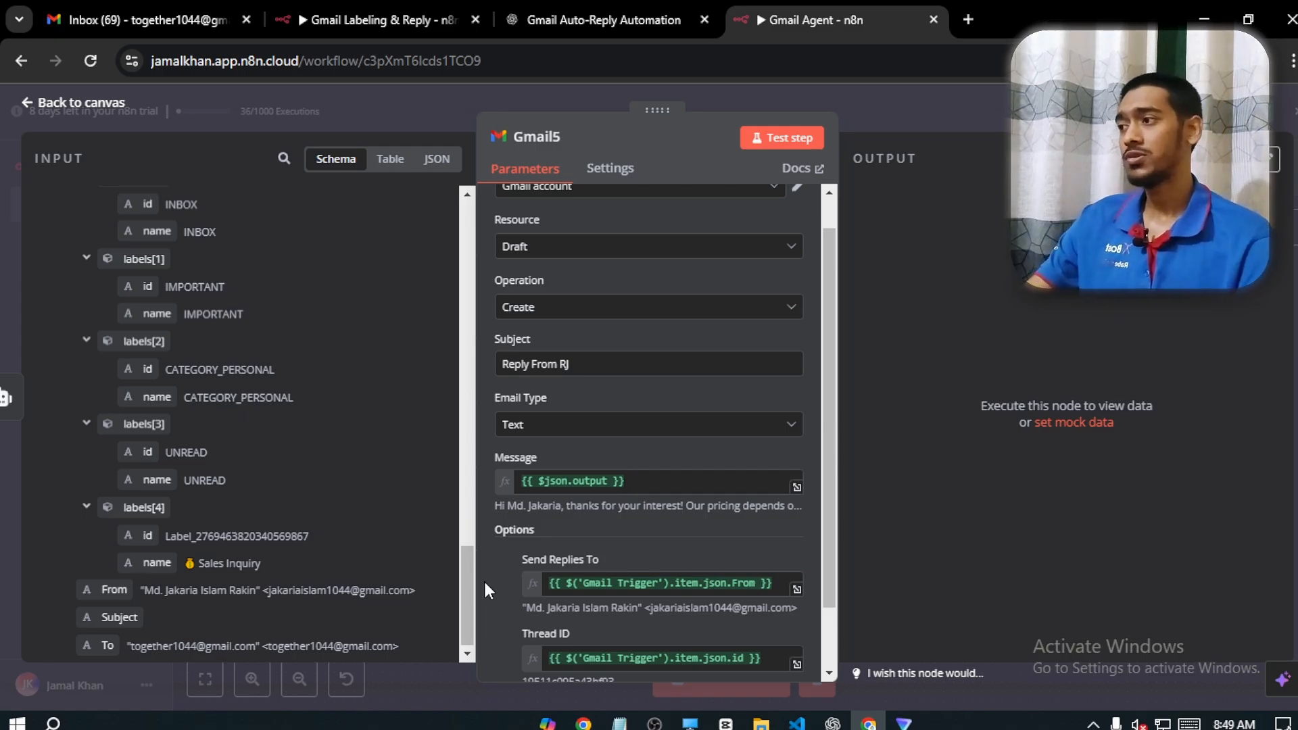
Return to the canvas and connect the outputs of Gmail1, Gmail2, Gmail3 and Gmail4 to the AI Agent's input
{"action": "left_click", "coordinate": [82, 107]}
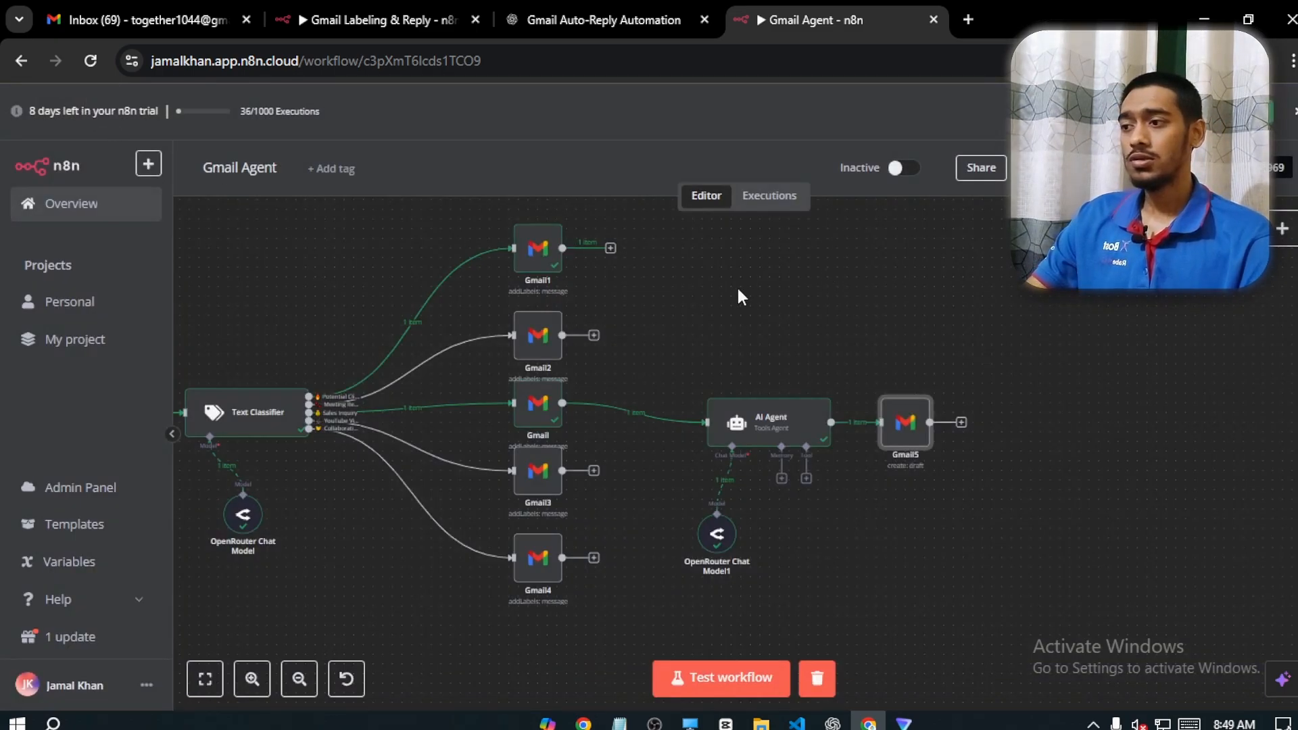
{"action": "left_click_drag", "start_coordinate": [600, 287], "coordinate": [745, 461]}
{"action": "left_click_drag", "start_coordinate": [627, 373], "coordinate": [744, 461]}
{"action": "left_click_drag", "start_coordinate": [632, 509], "coordinate": [744, 461]}
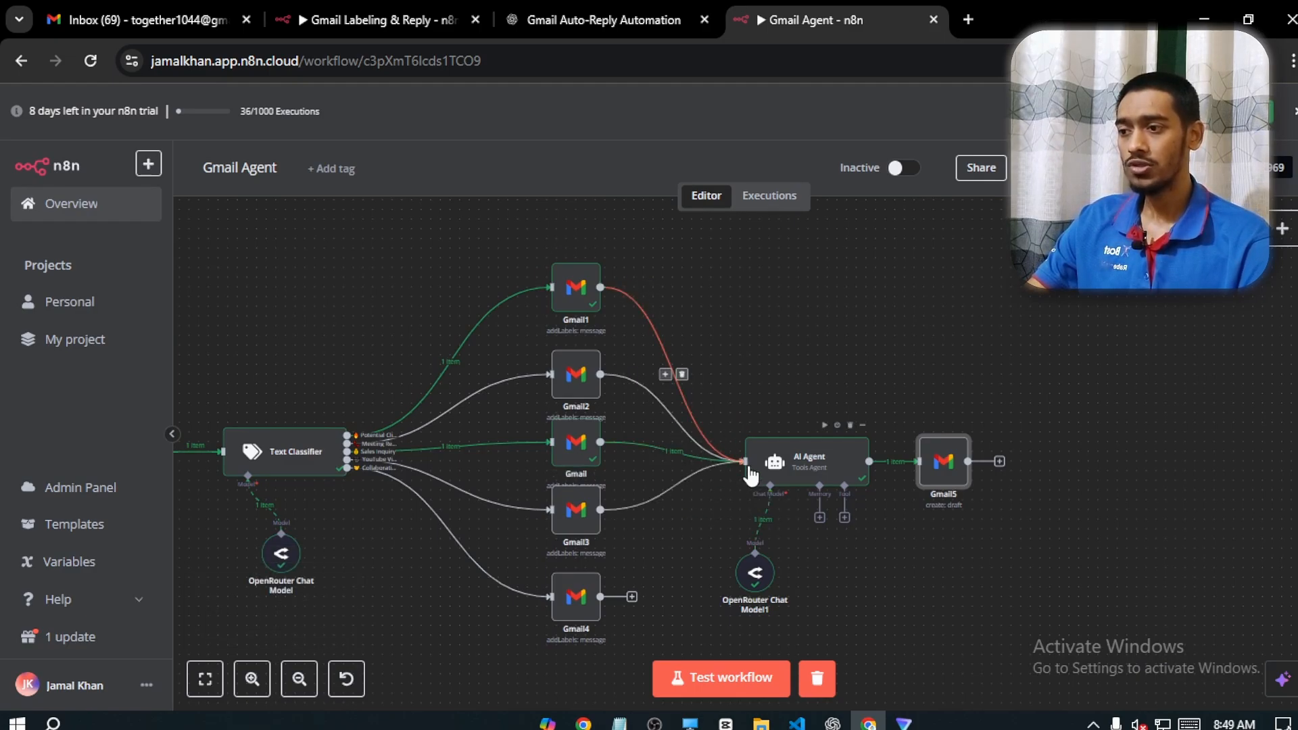
{"action": "left_click_drag", "start_coordinate": [631, 596], "coordinate": [744, 461]}
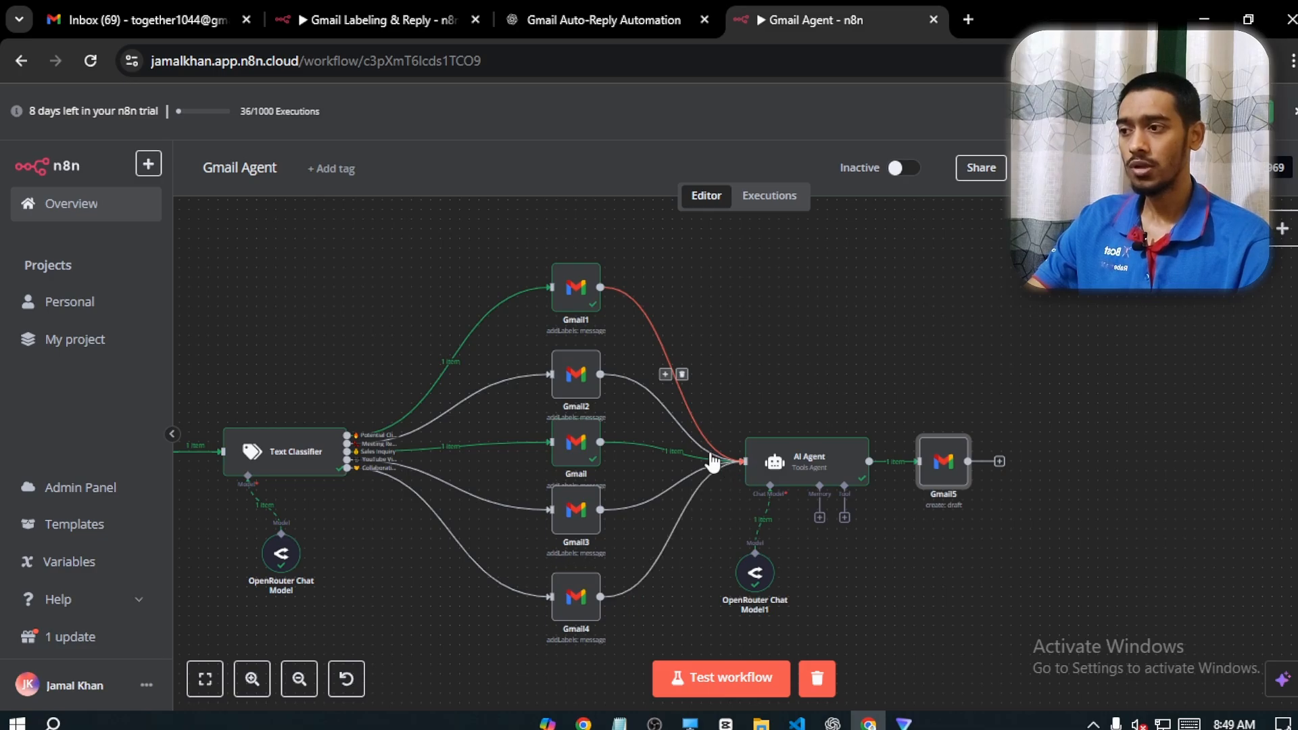
Run a test of the whole workflow, and open the newest Sales Inquiry message in the Gmail inbox
{"action": "scroll", "coordinate": [696, 513], "scroll_direction": "down", "scroll_amount": 1}
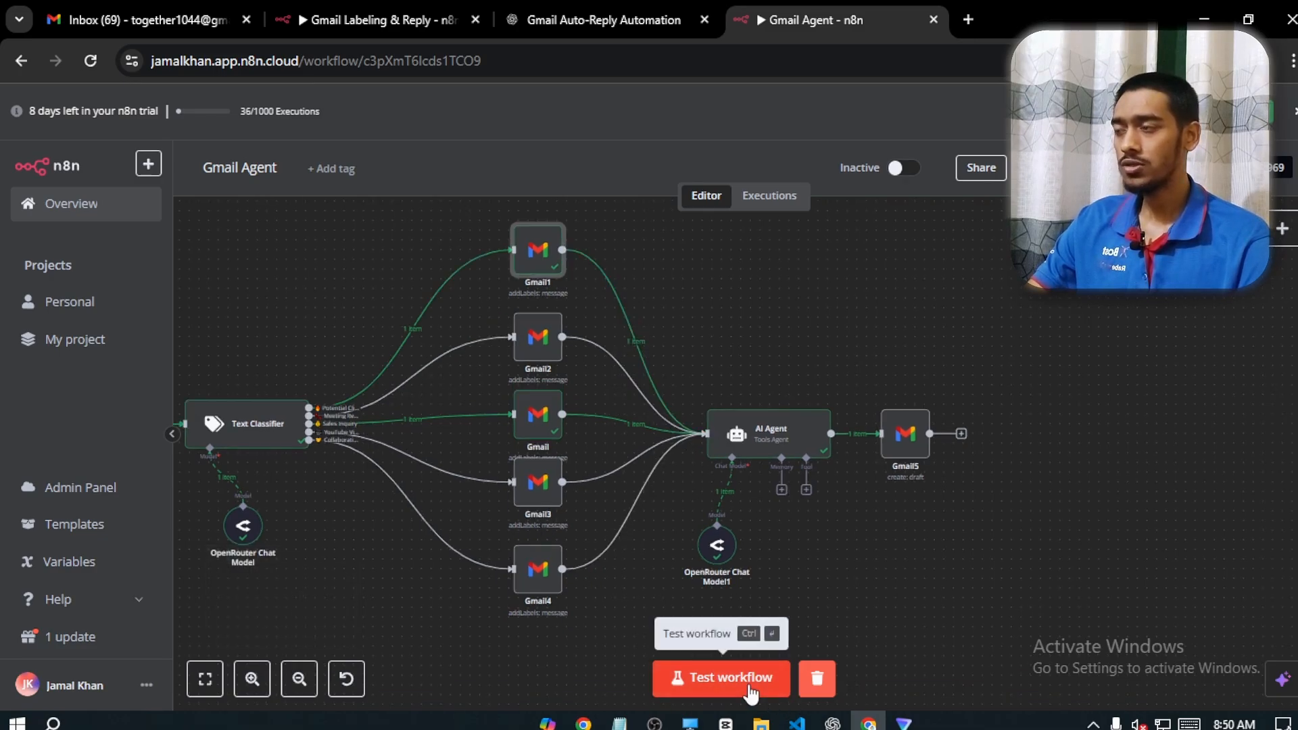
{"action": "left_click", "coordinate": [730, 678]}
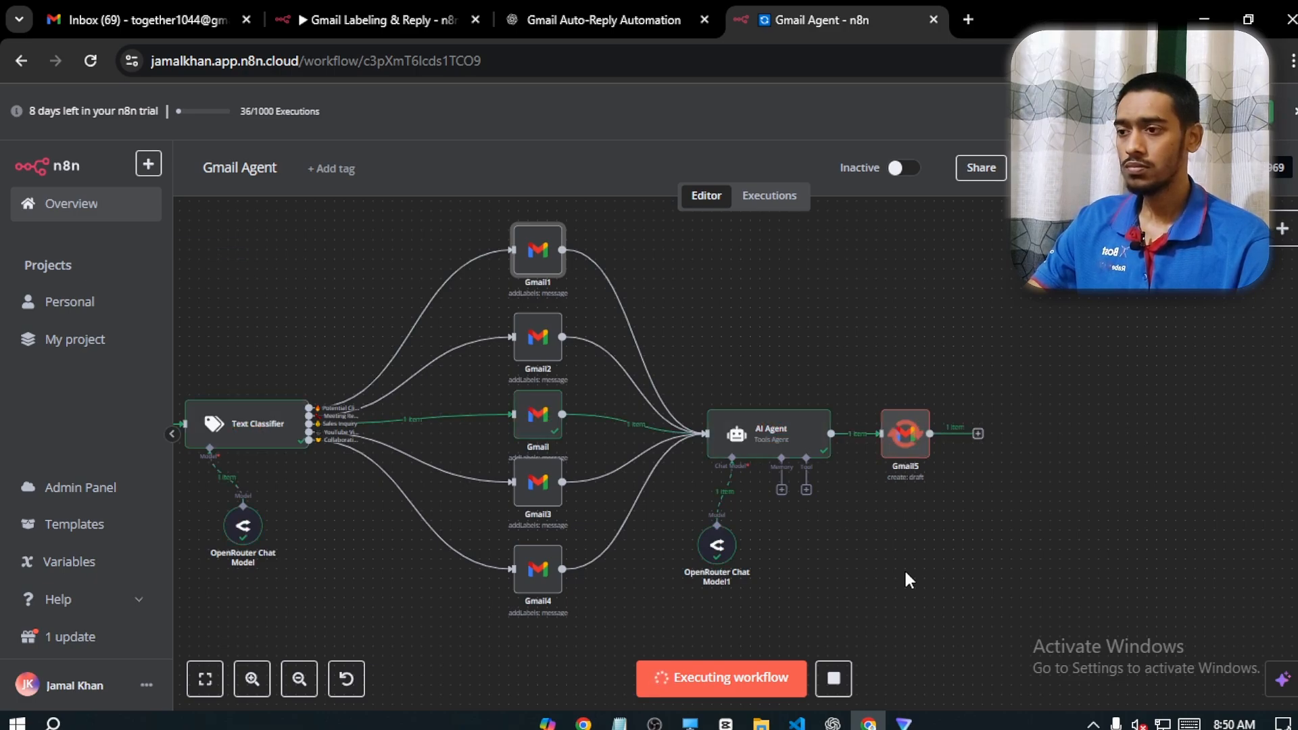
{"action": "left_click", "coordinate": [162, 9]}
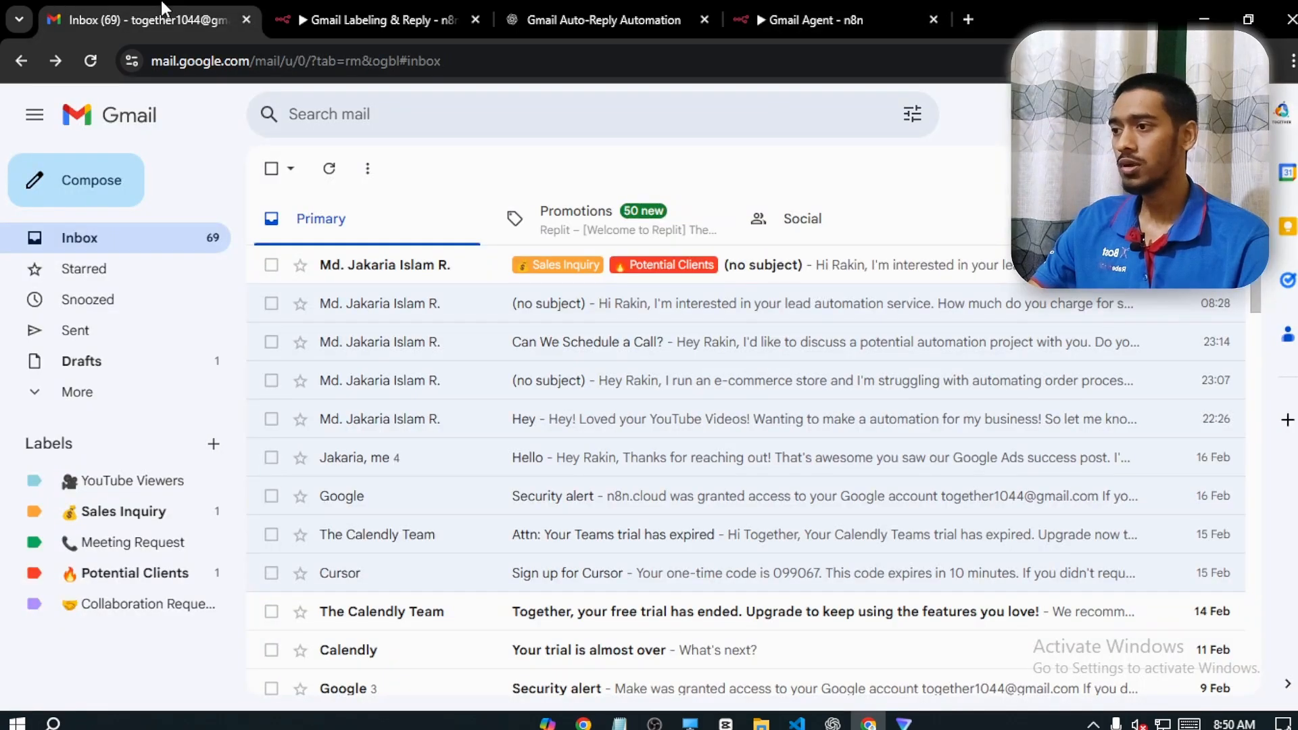
{"action": "left_click", "coordinate": [537, 277]}
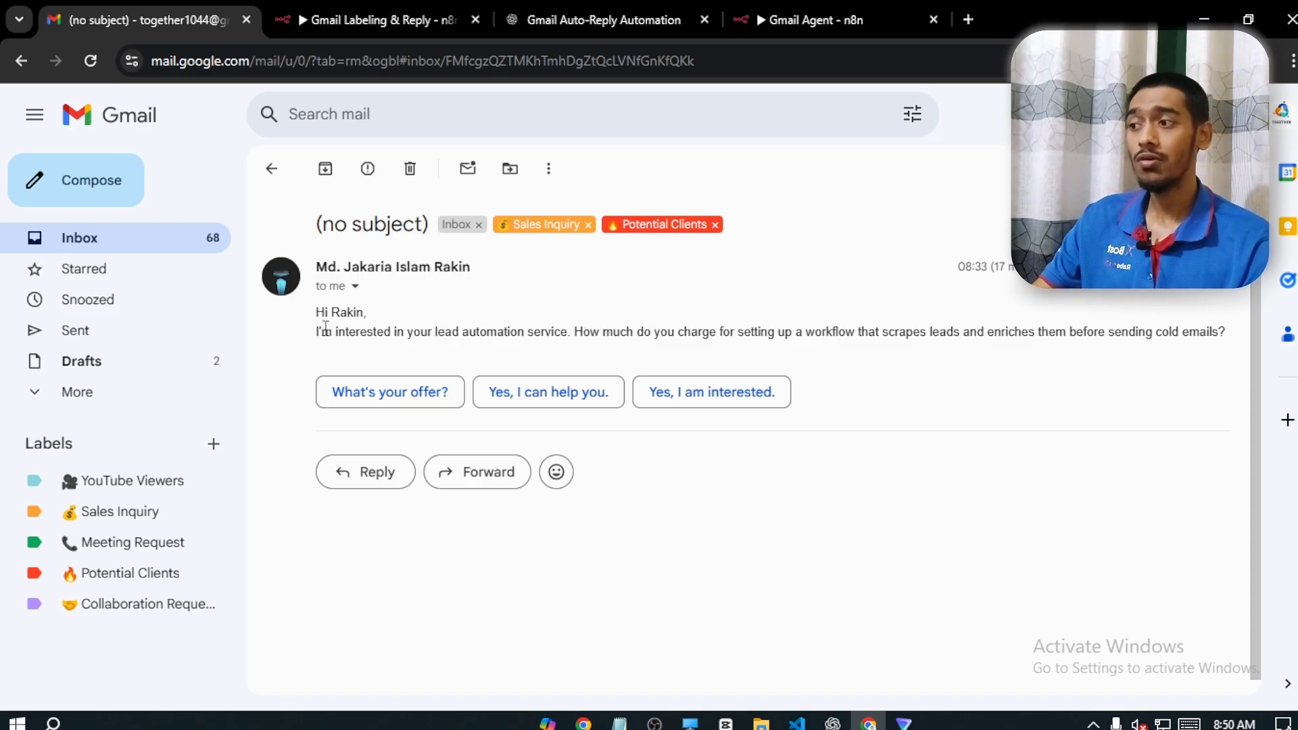
Read the pricing question in the email, and open its reply to examine the drafted answer
{"action": "left_click_drag", "start_coordinate": [325, 330], "coordinate": [1021, 340]}
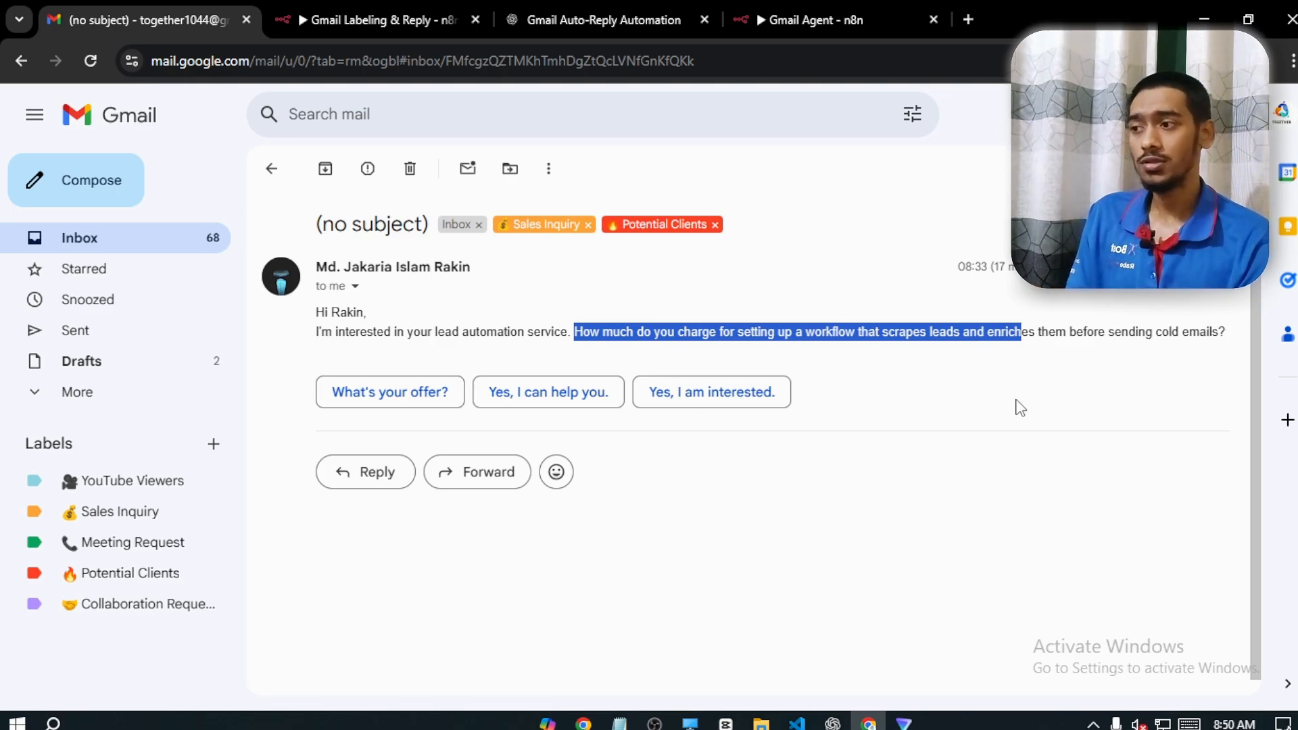
{"action": "left_click", "coordinate": [1009, 420]}
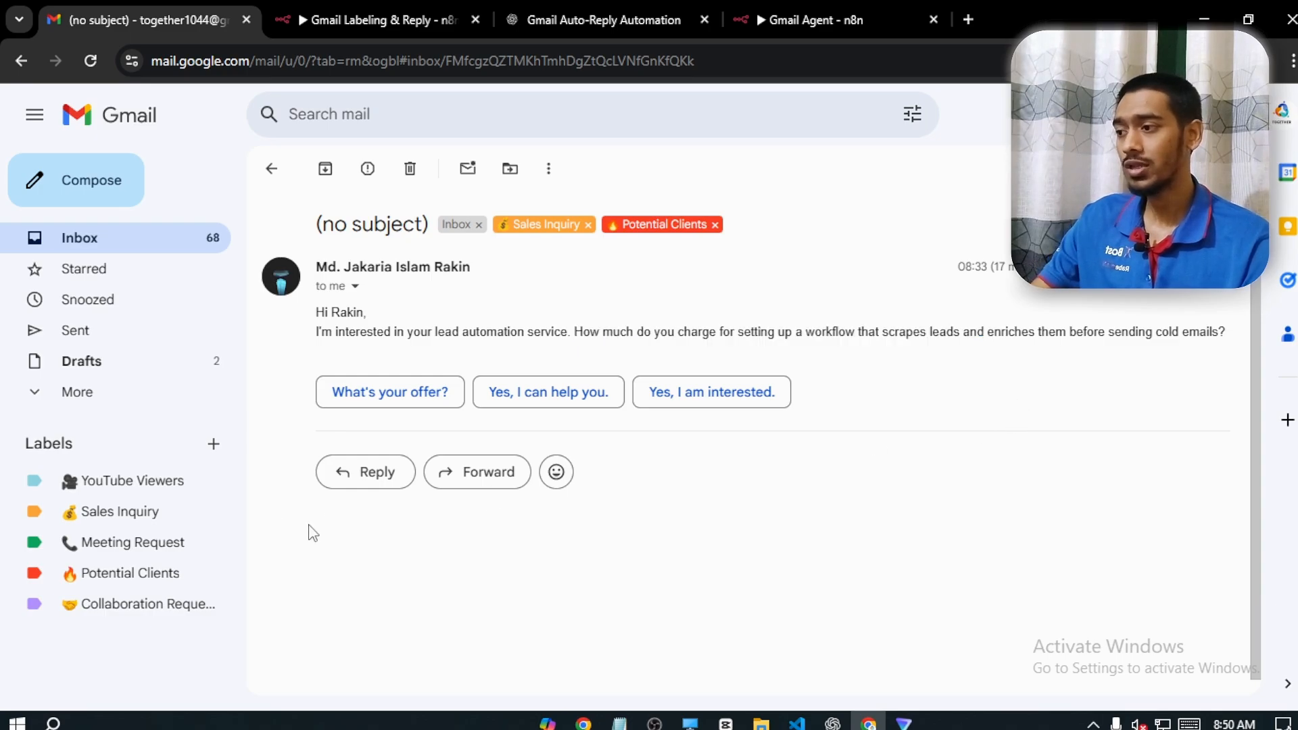
{"action": "left_click", "coordinate": [360, 475]}
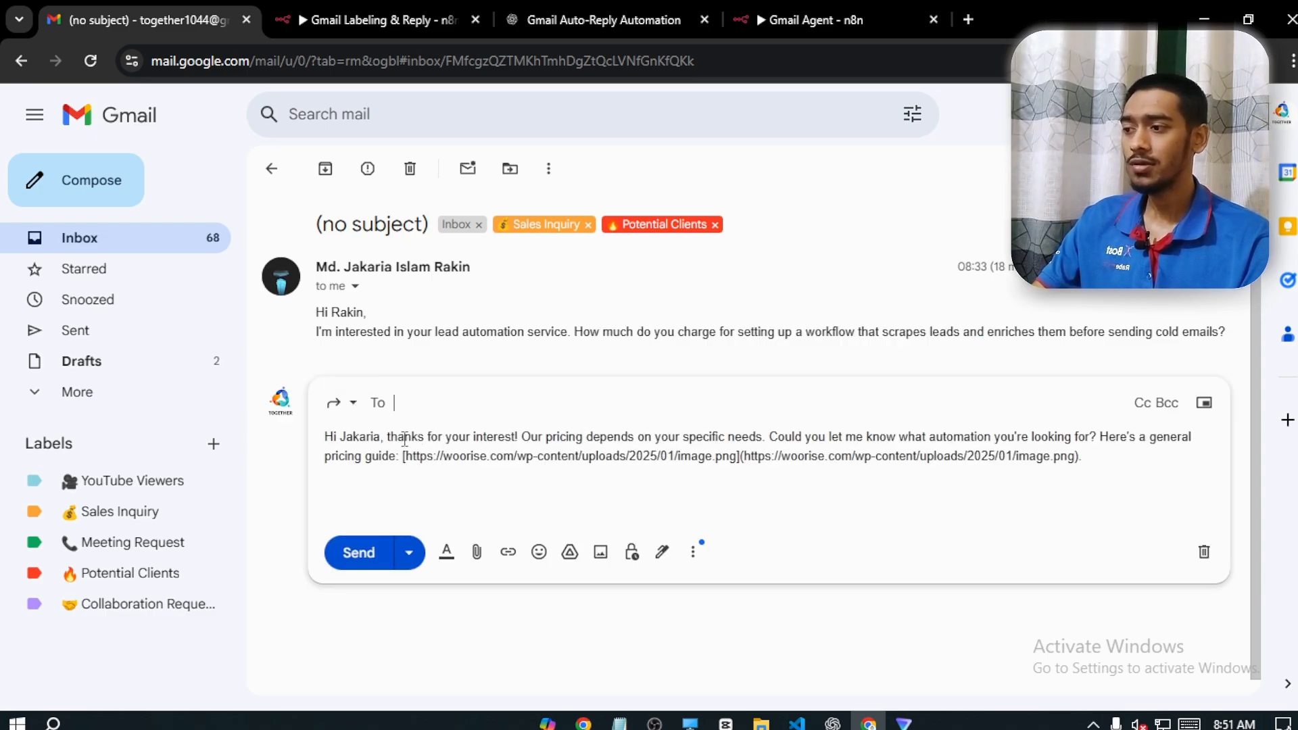
{"action": "left_click_drag", "start_coordinate": [397, 436], "coordinate": [1090, 440]}
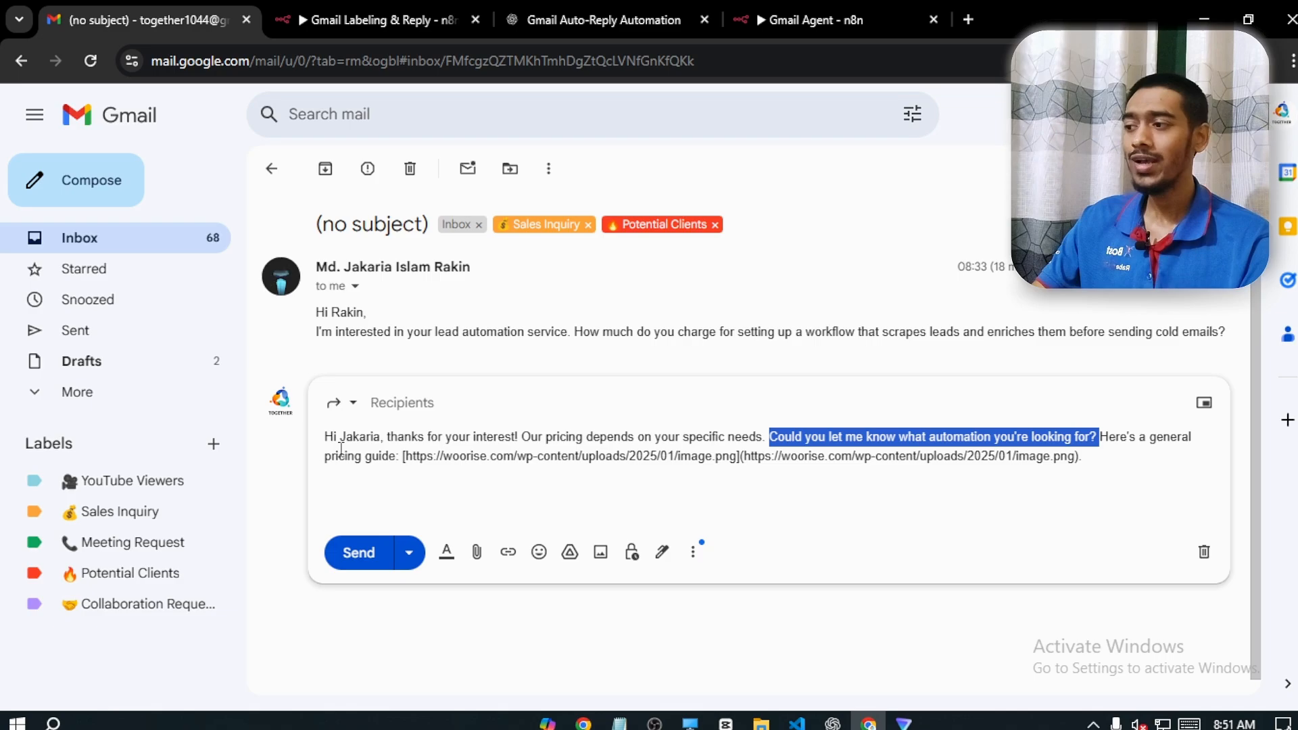
{"action": "left_click_drag", "start_coordinate": [325, 456], "coordinate": [781, 457]}
{"action": "left_click", "coordinate": [808, 457]}
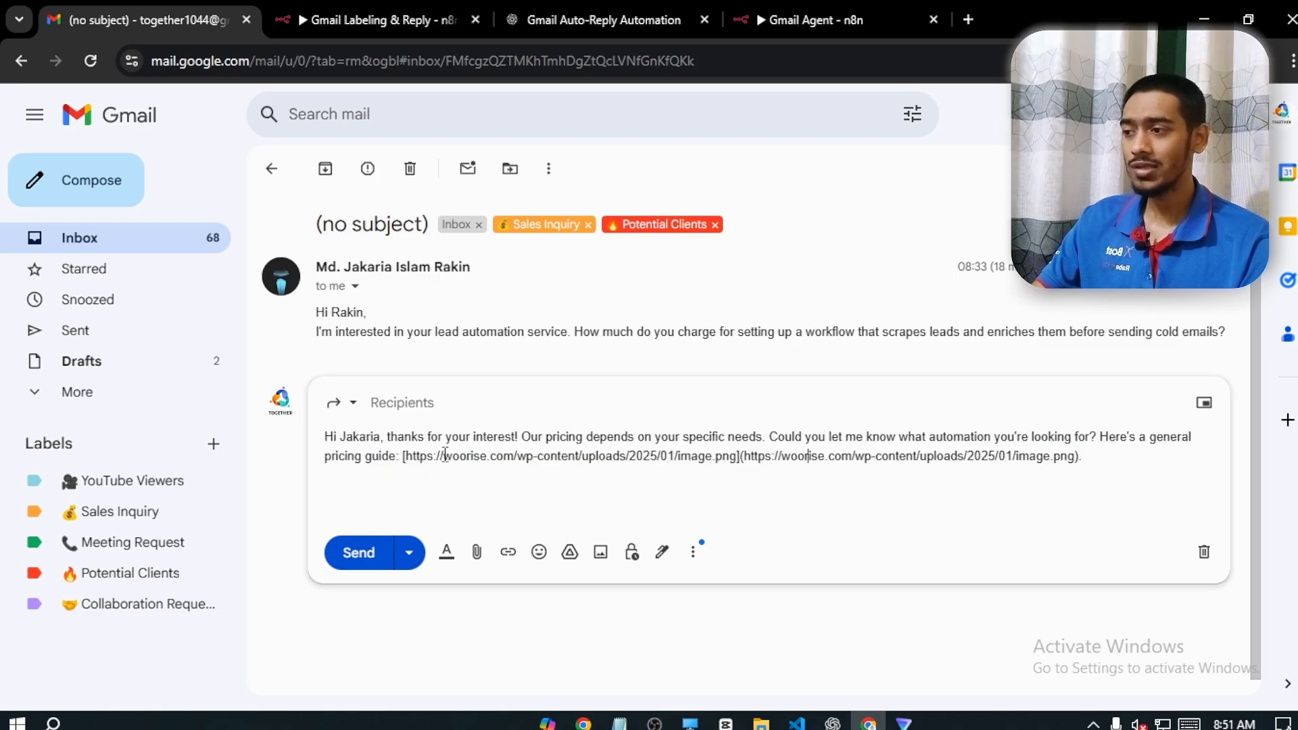
Open the woorise.com pricing guide link from the drafted reply to check the page, and return to the email
{"action": "left_click_drag", "start_coordinate": [413, 456], "coordinate": [1067, 459]}
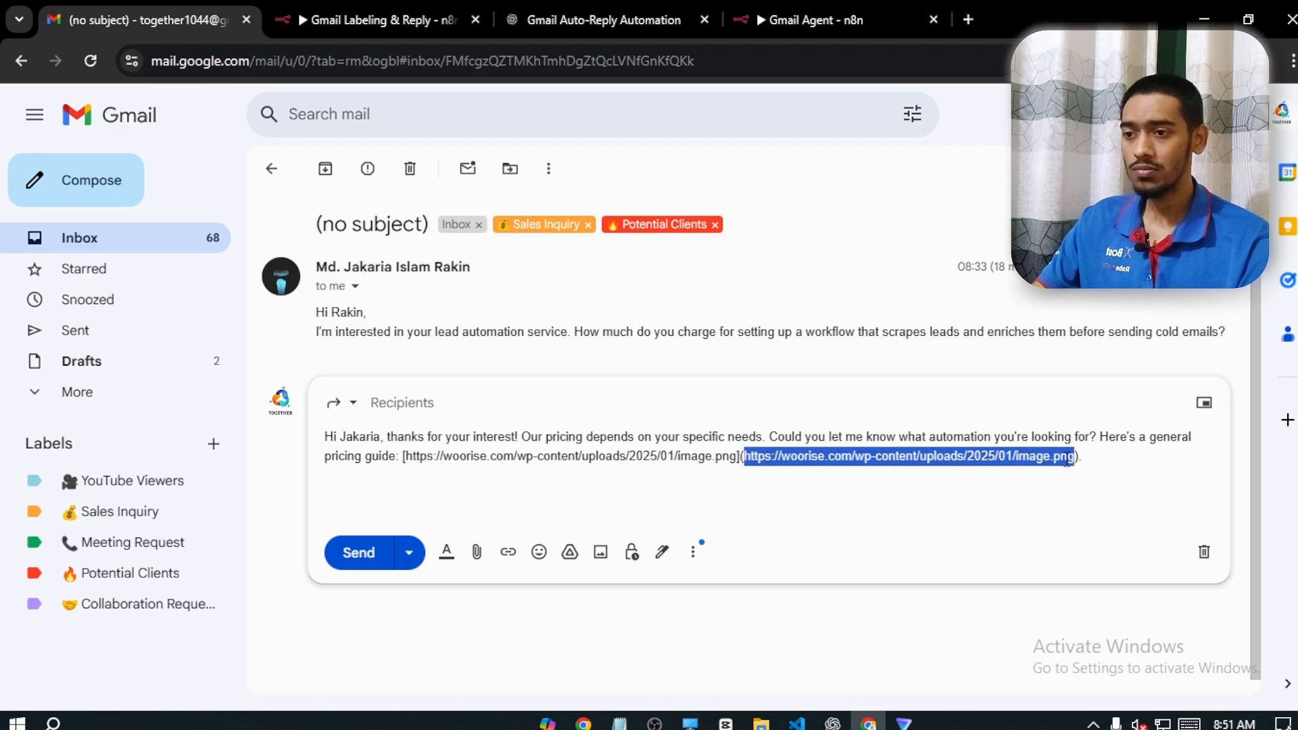
{"action": "right_click", "coordinate": [1073, 466]}
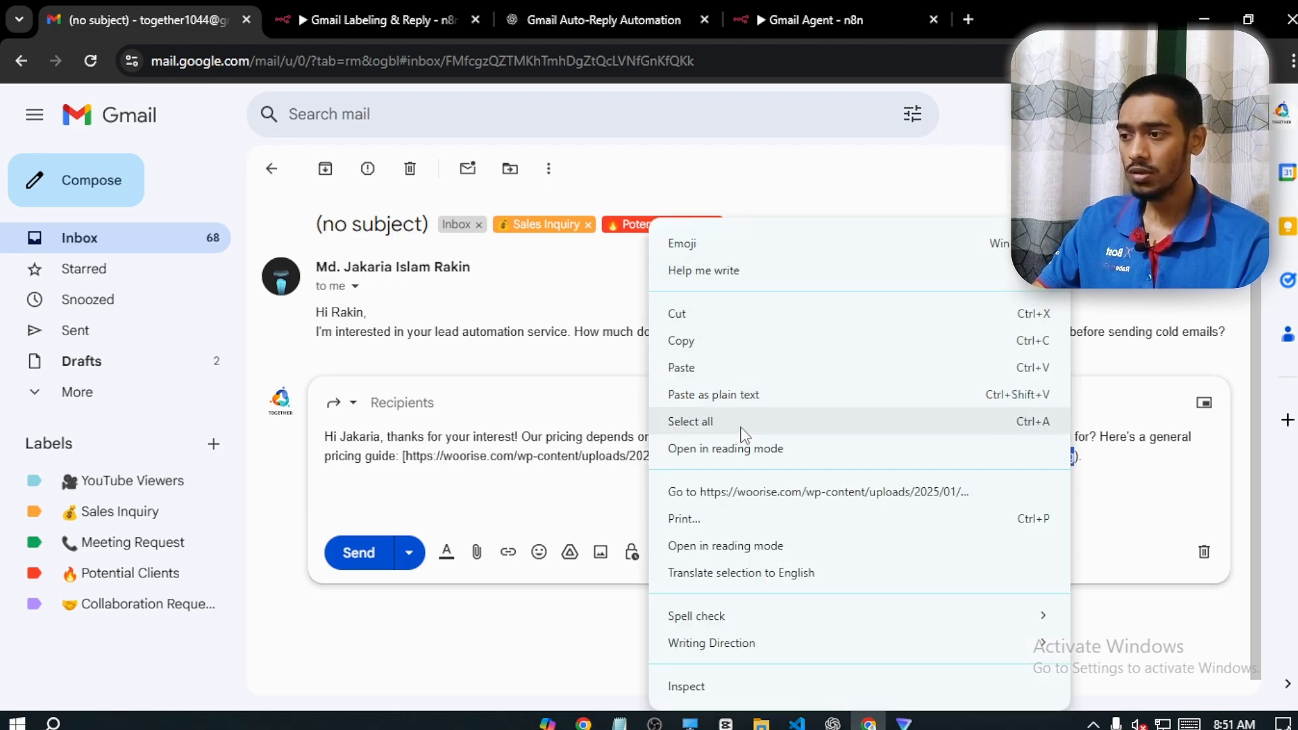
{"action": "key", "text": "Escape"}
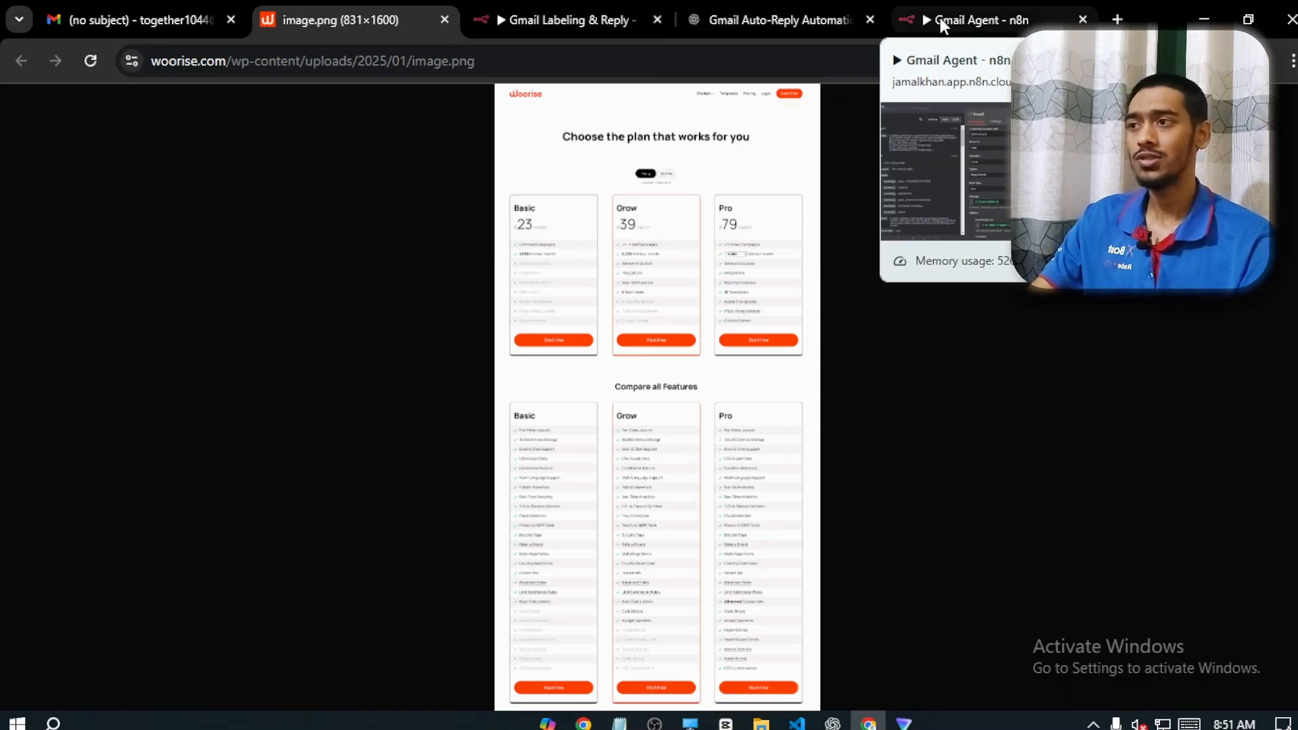
{"action": "left_click", "coordinate": [142, 8]}
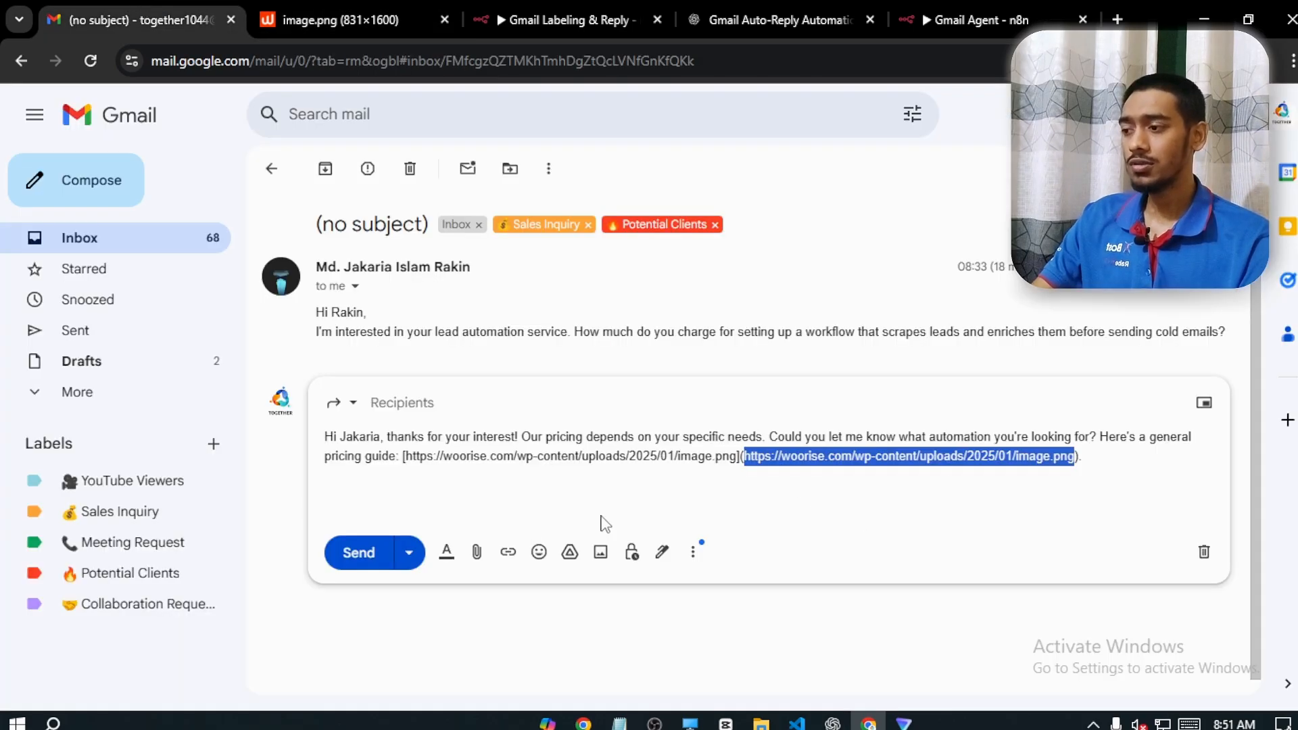
Delete the whole text of the drafted pricing reply, and return to the inbox
{"action": "left_click_drag", "start_coordinate": [1090, 471], "coordinate": [281, 448]}
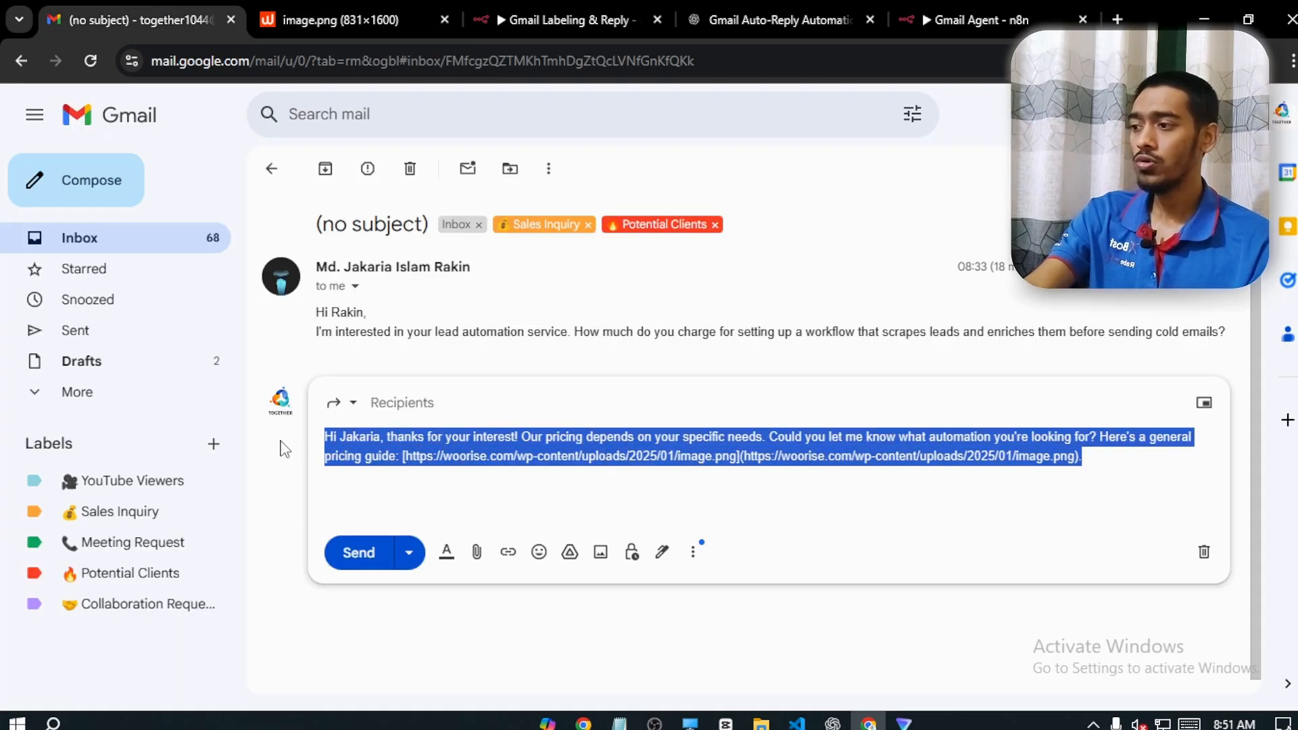
{"action": "key", "text": "BackSpace"}
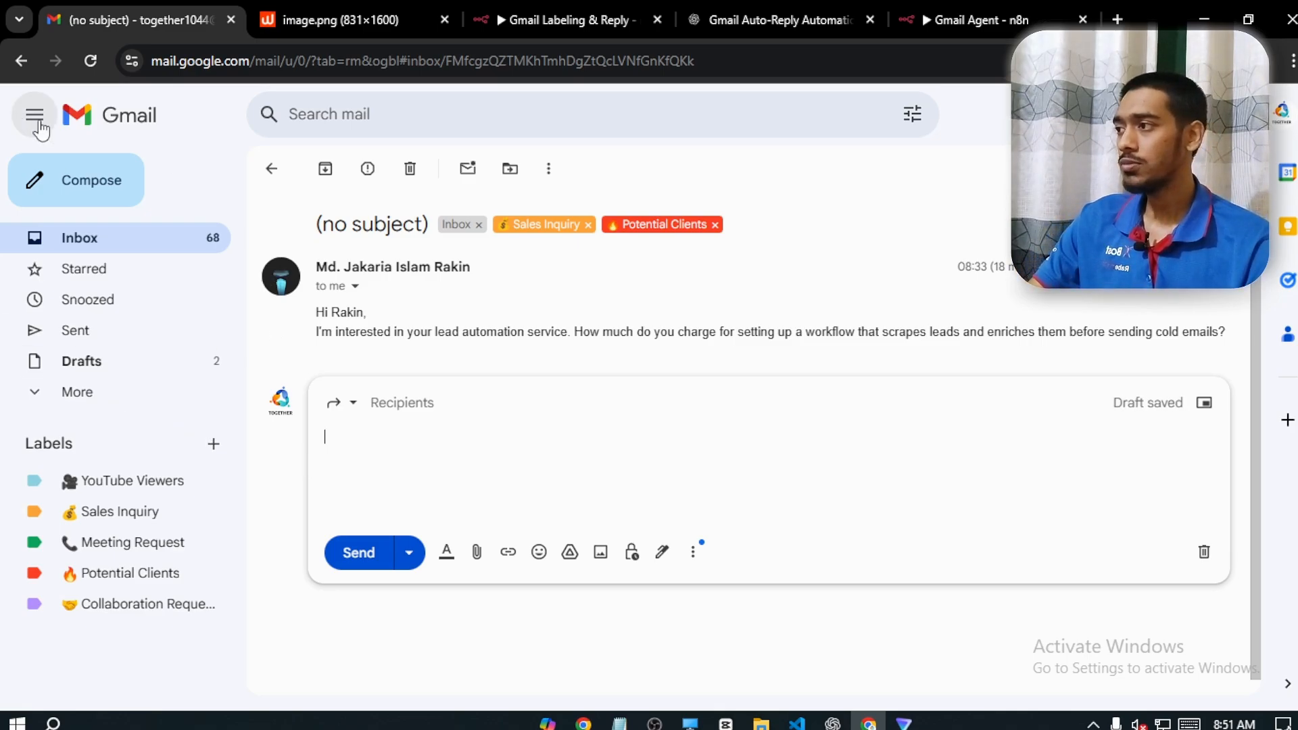
{"action": "left_click", "coordinate": [260, 169]}
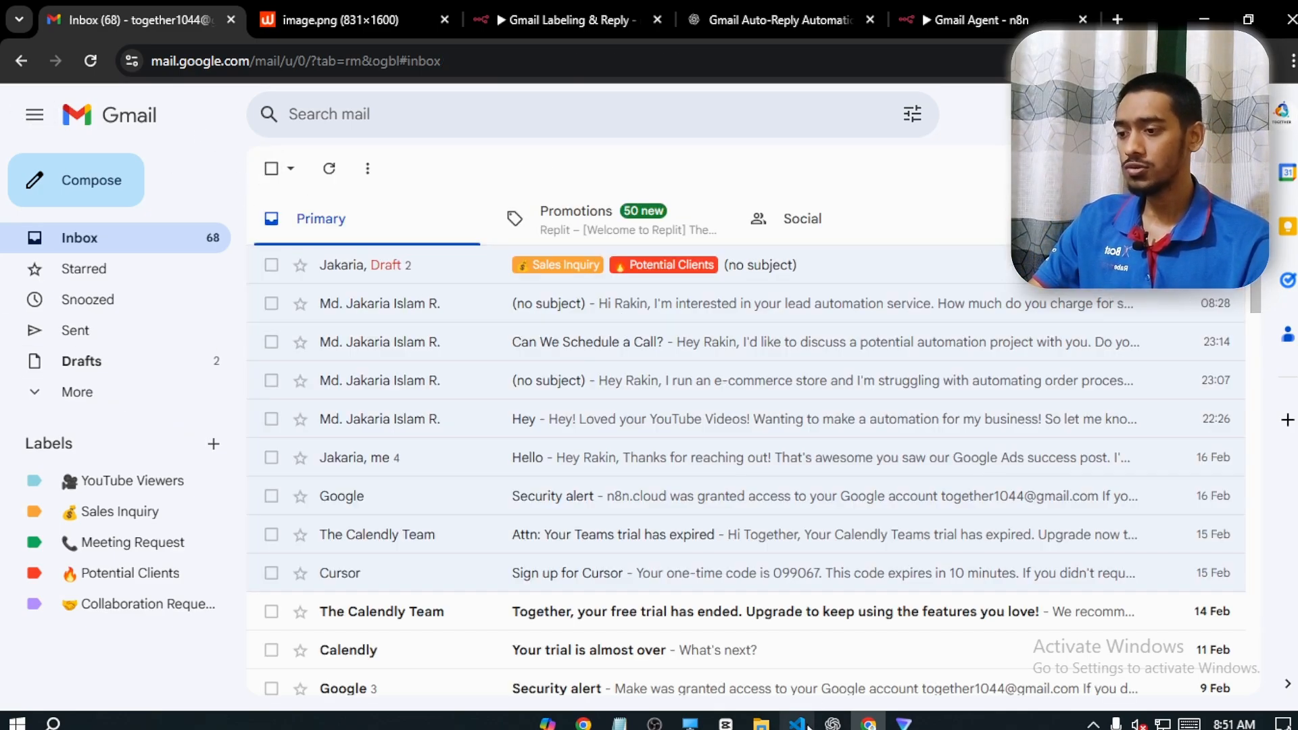
From the other Gmail account, send the agency address the copied message asking how the webhook trigger works in the Make.com video, and refresh the receiving inbox
{"action": "mouse_move", "coordinate": [881, 726]}
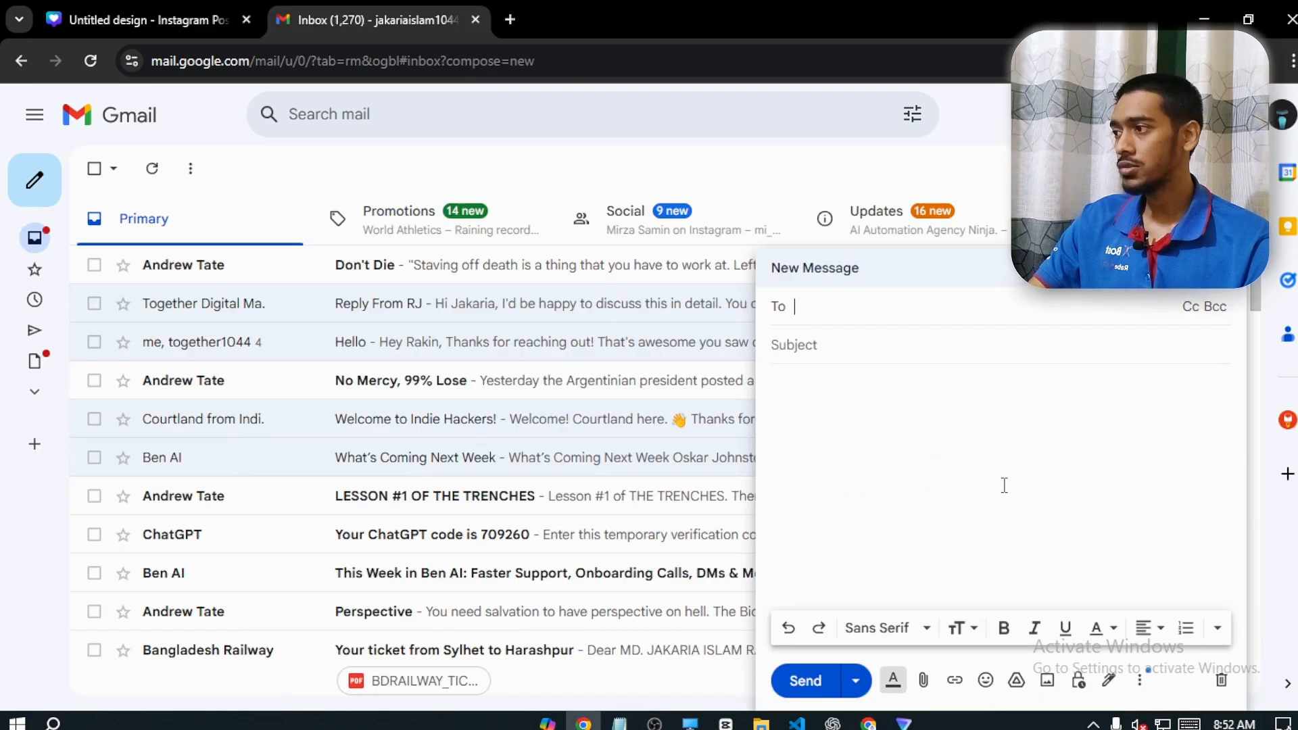
{"action": "type", "text": "toge"}
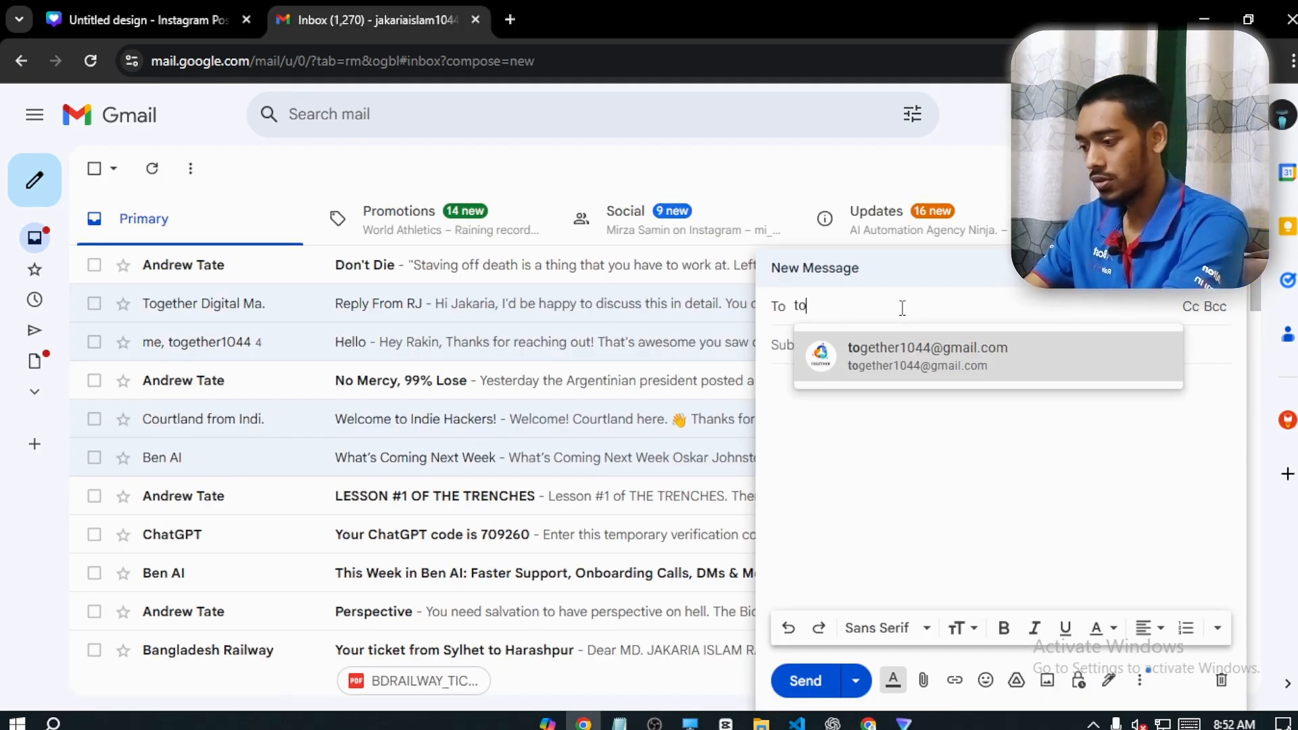
{"action": "left_click", "coordinate": [895, 367]}
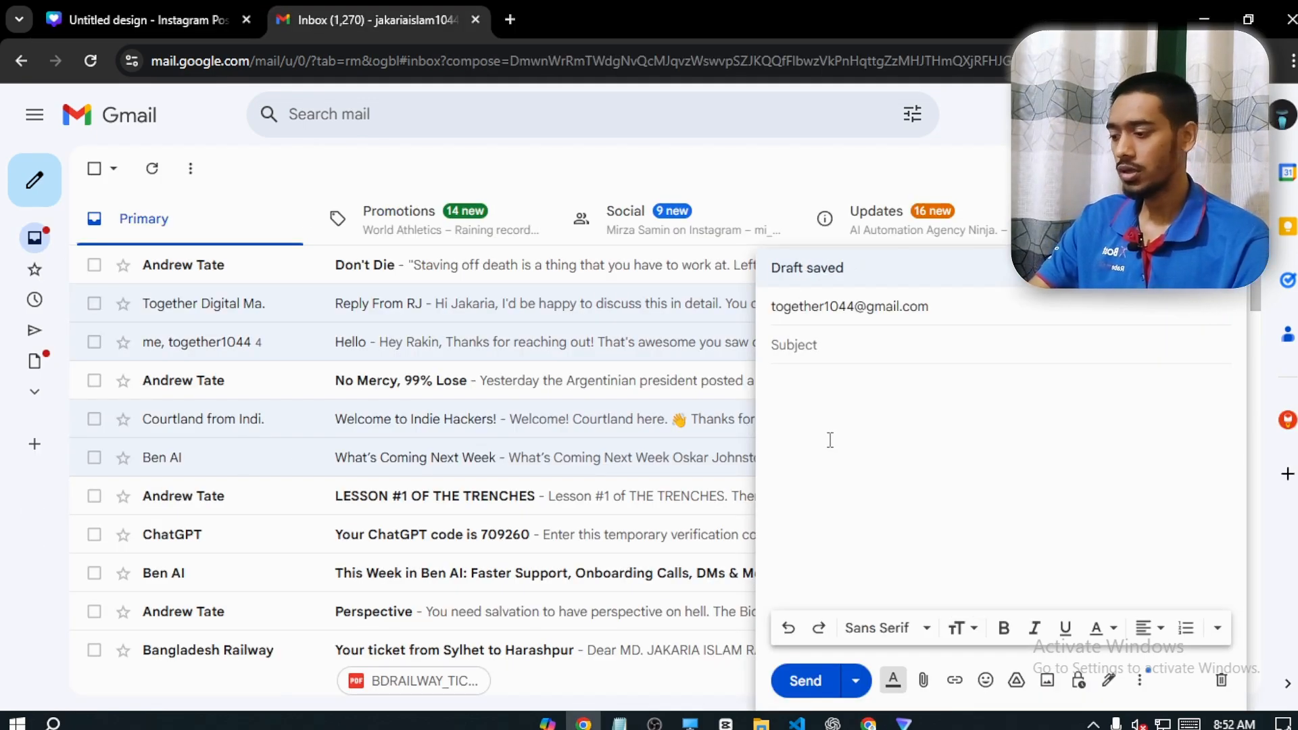
{"action": "type", "text": "Hey Rakin, I just watched your YouTube video on Make.com automation. Can you clarify how the webhook trigger works? I'm a bit confused!"}
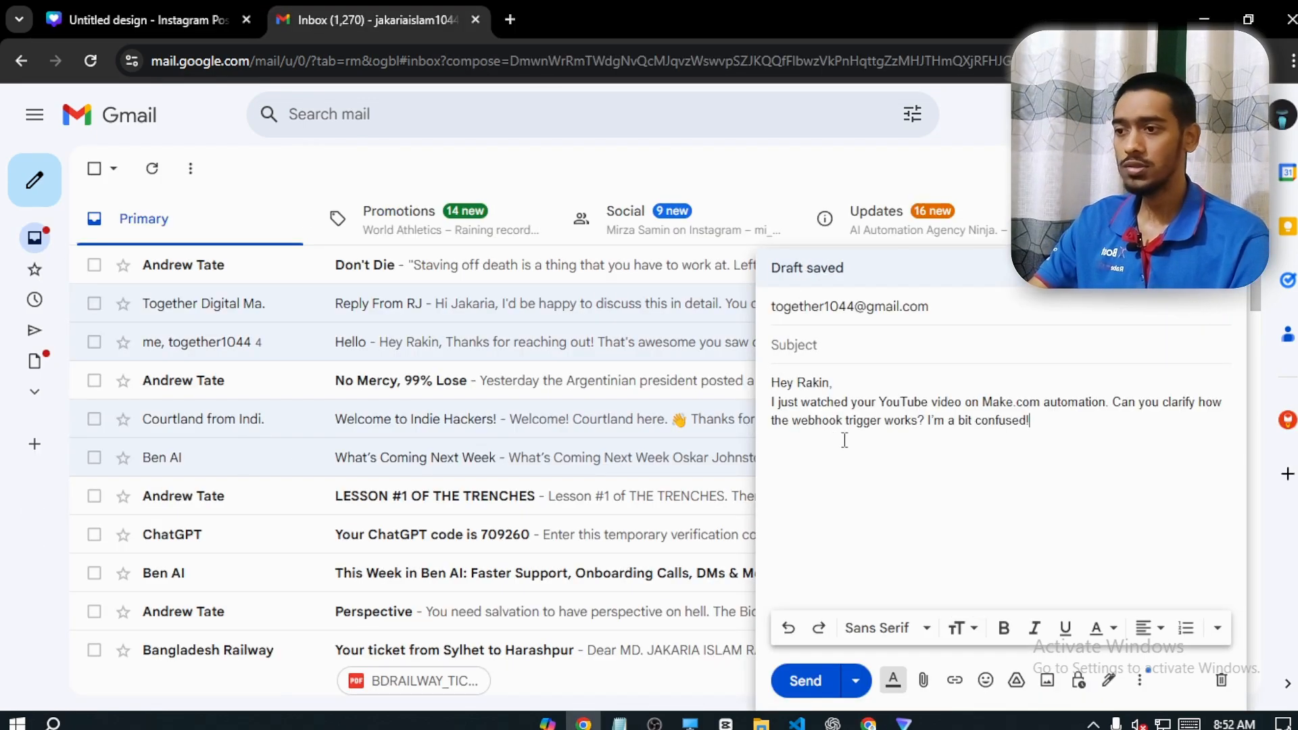
{"action": "left_click", "coordinate": [803, 680]}
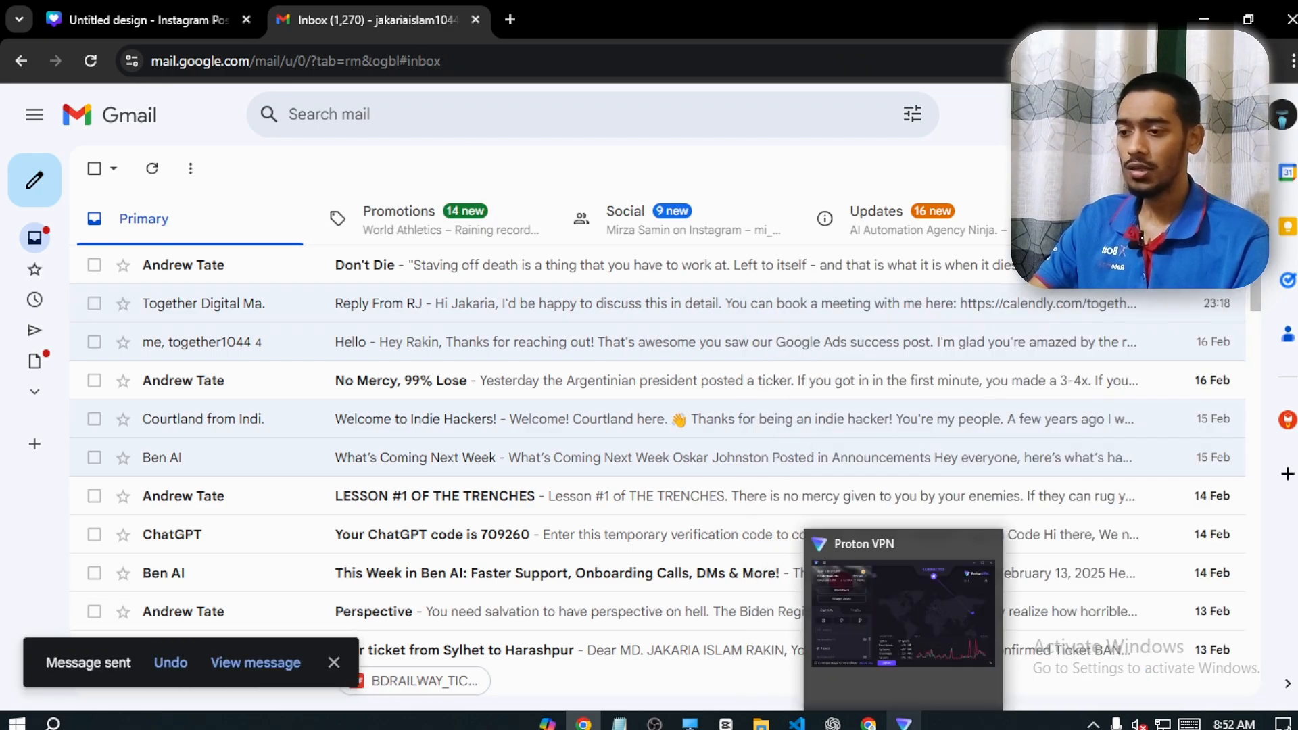
{"action": "left_click", "coordinate": [869, 722]}
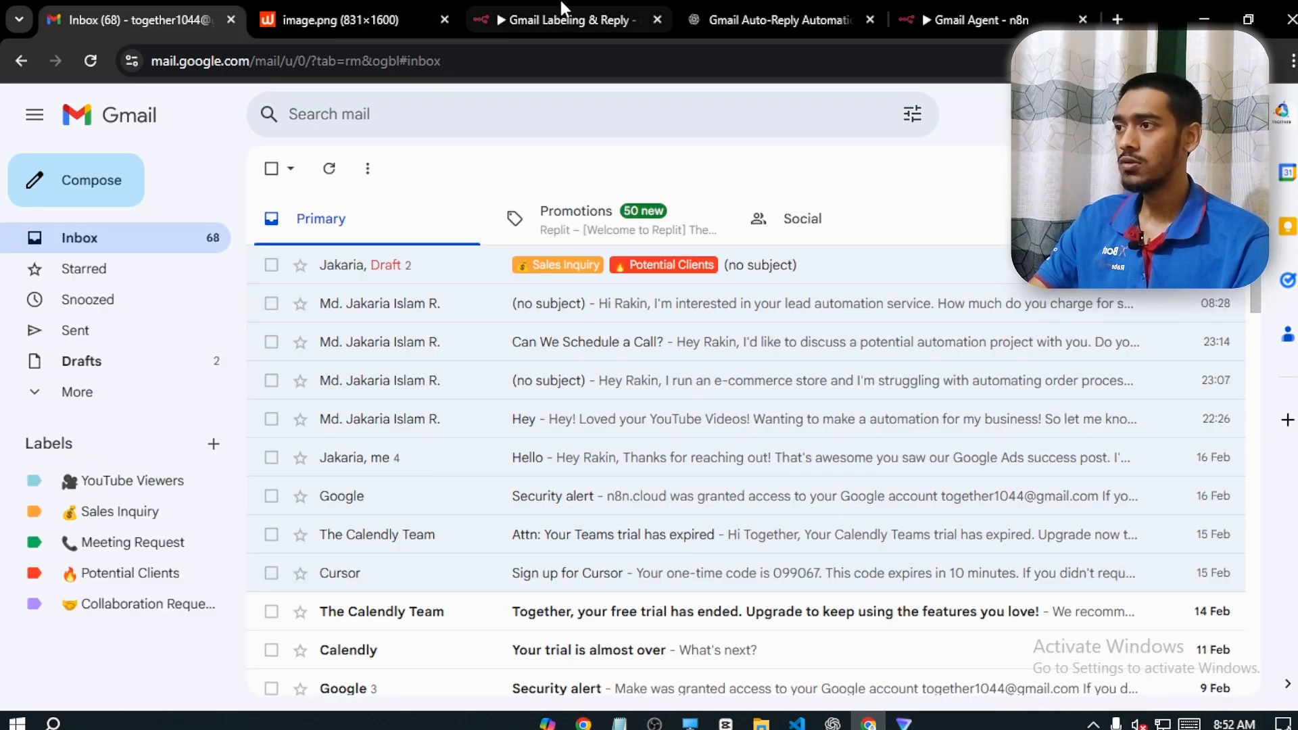
{"action": "left_click", "coordinate": [90, 60]}
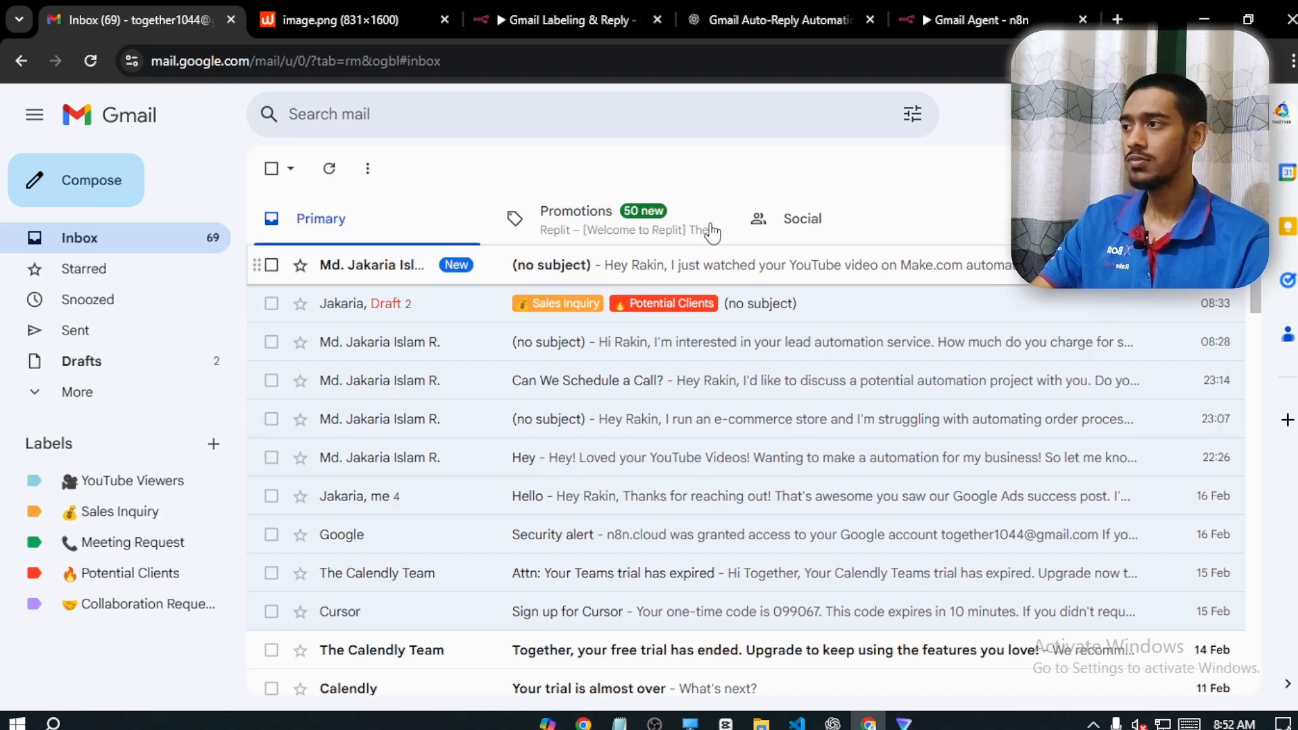
Return to the Gmail Agent workflow's canvas and run a test, and open the new YouTube Viewers message in the Gmail inbox
{"action": "left_click", "coordinate": [569, 18]}
{"action": "left_click", "coordinate": [1002, 9]}
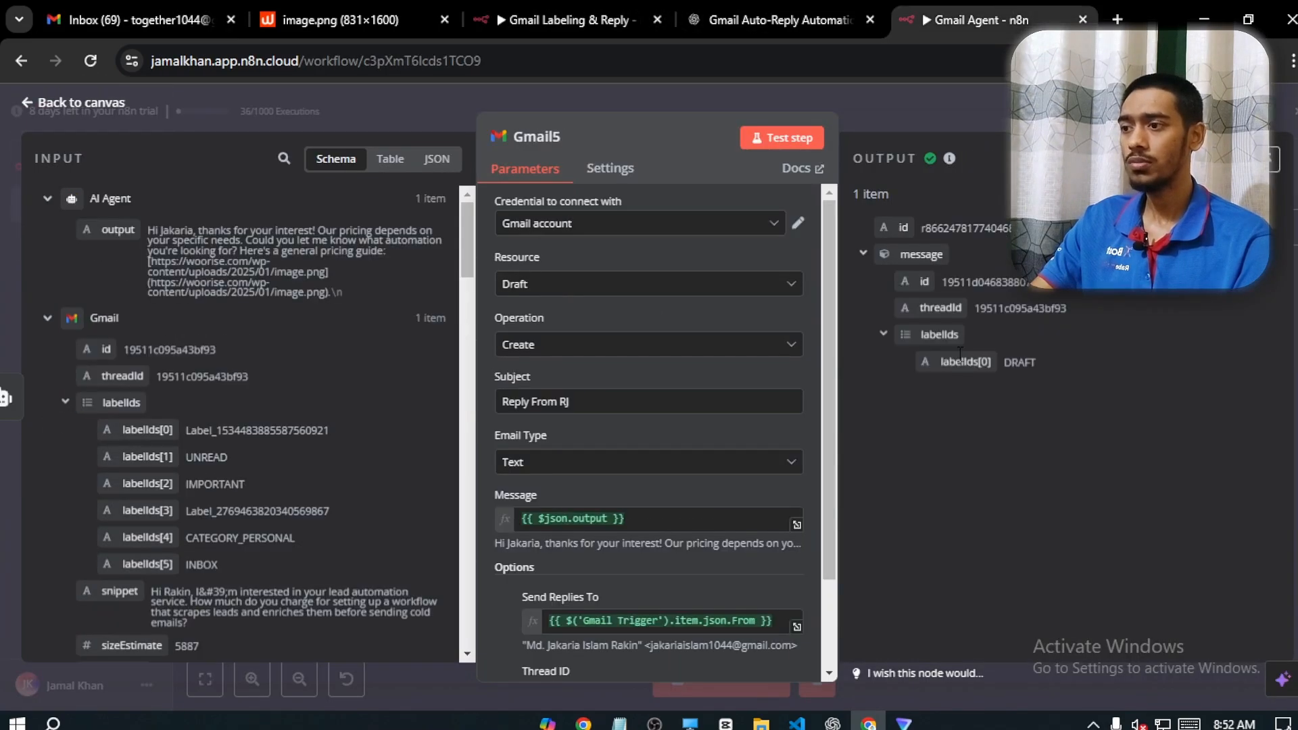
{"action": "left_click", "coordinate": [81, 102]}
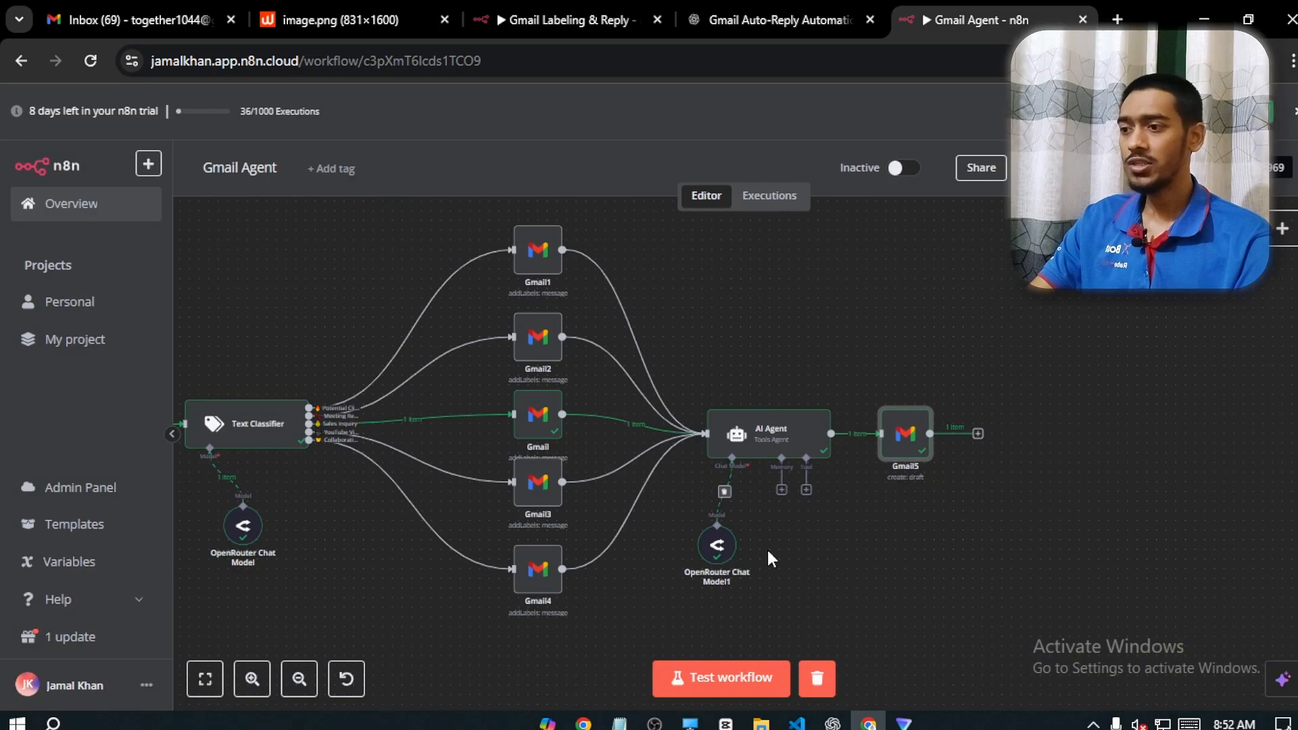
{"action": "left_click", "coordinate": [684, 678]}
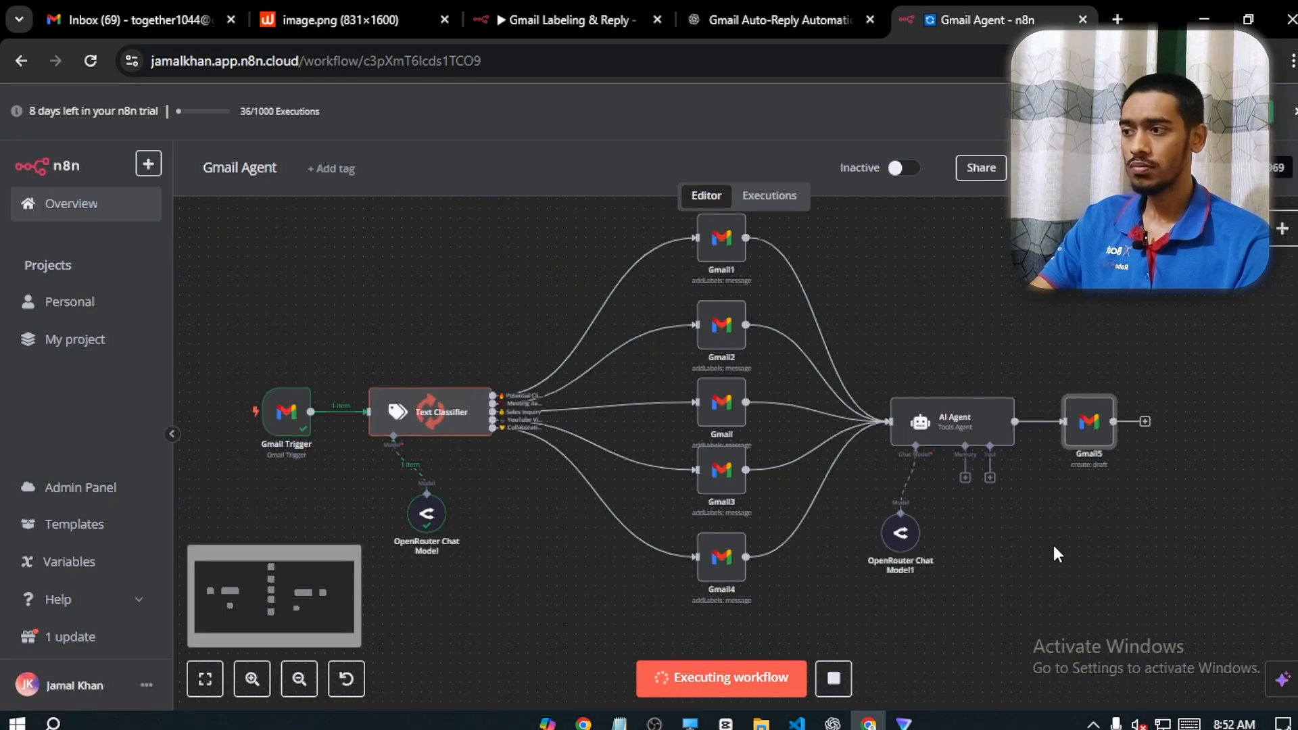
{"action": "left_click", "coordinate": [223, 9]}
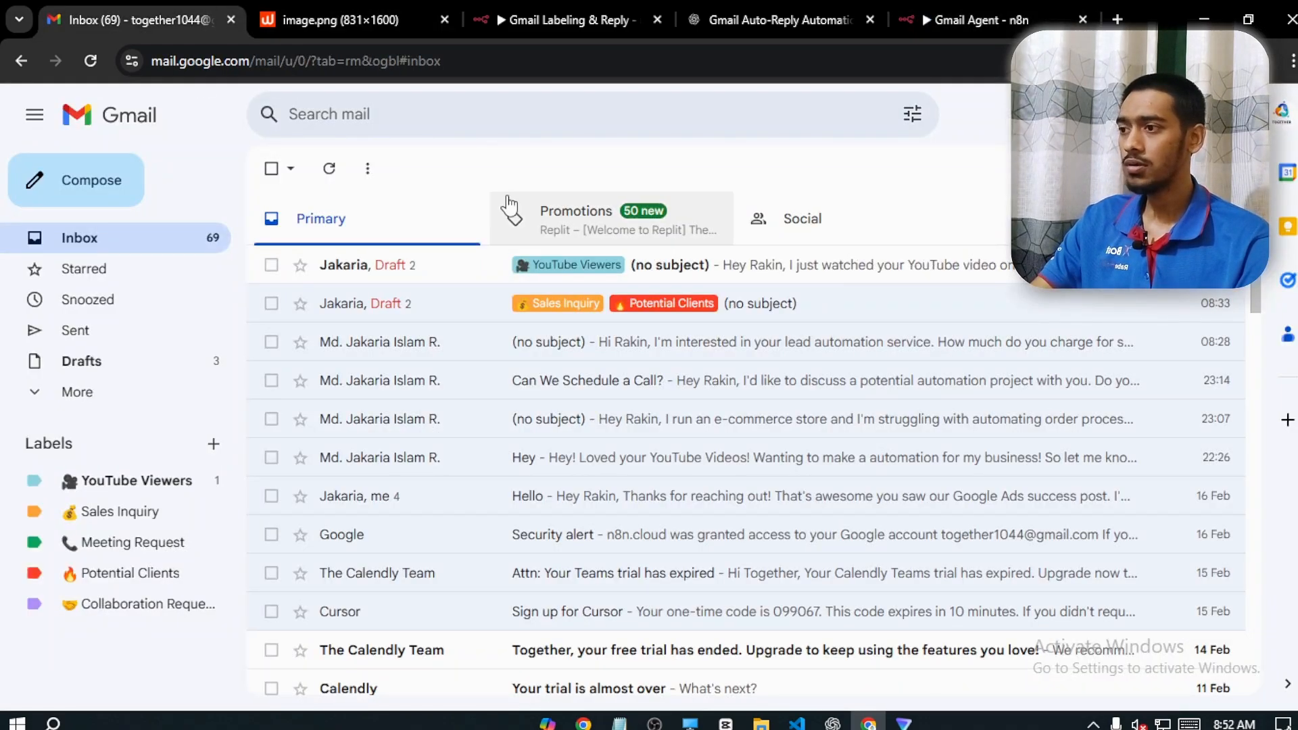
{"action": "left_click", "coordinate": [695, 280]}
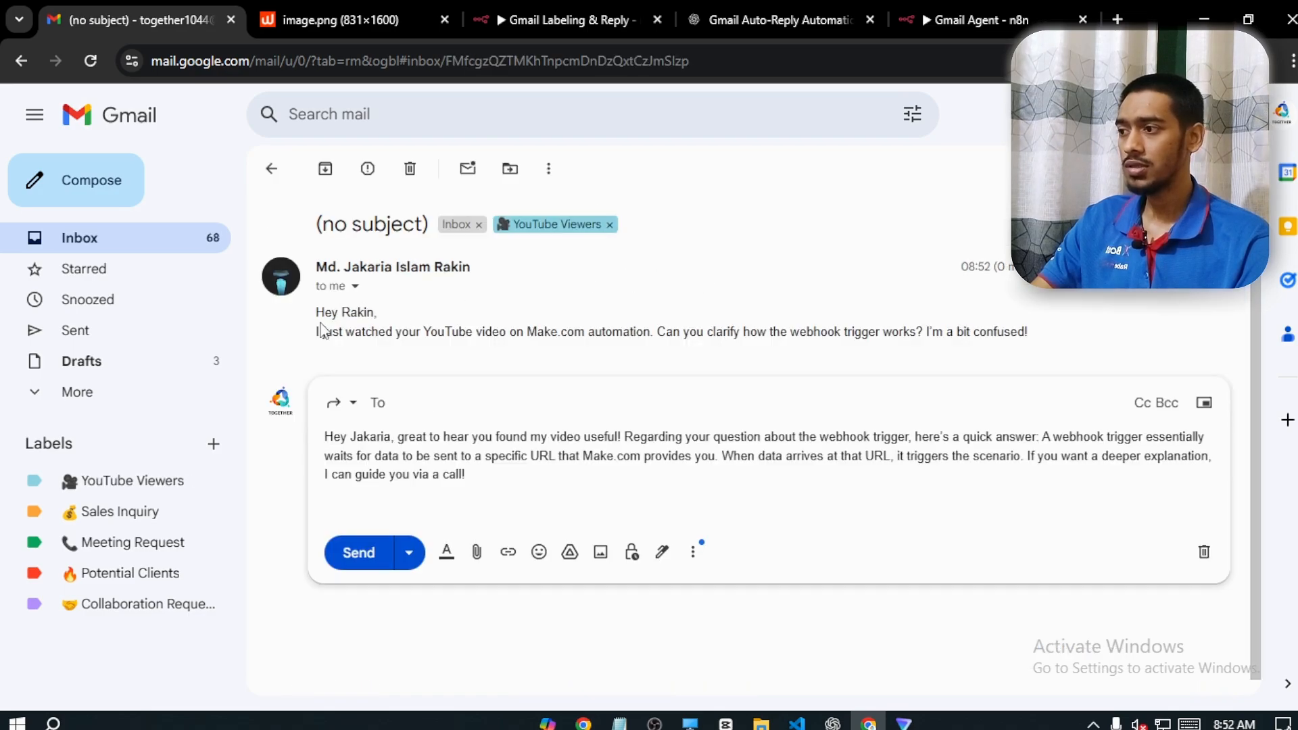
Read the viewer's email with its question about the webhook trigger
{"action": "left_click_drag", "start_coordinate": [315, 333], "coordinate": [578, 334]}
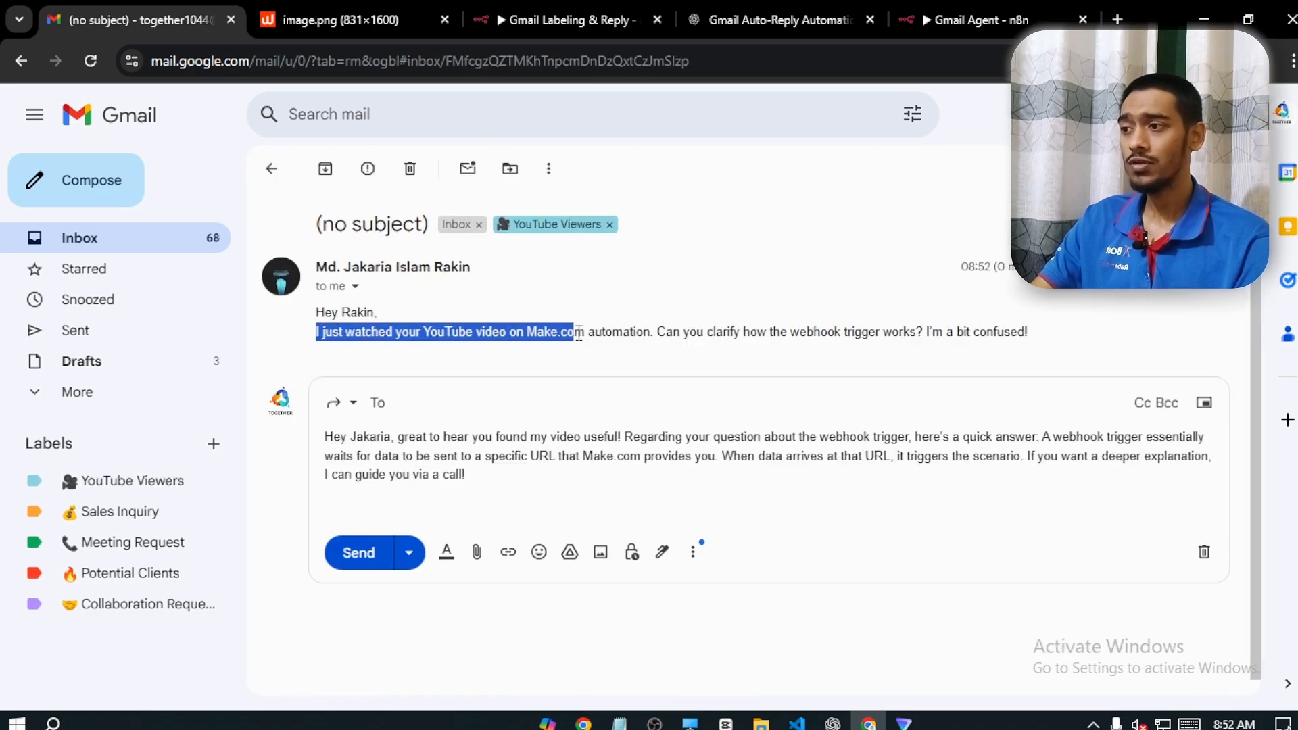
{"action": "left_click", "coordinate": [622, 334]}
{"action": "left_click_drag", "start_coordinate": [667, 331], "coordinate": [923, 332]}
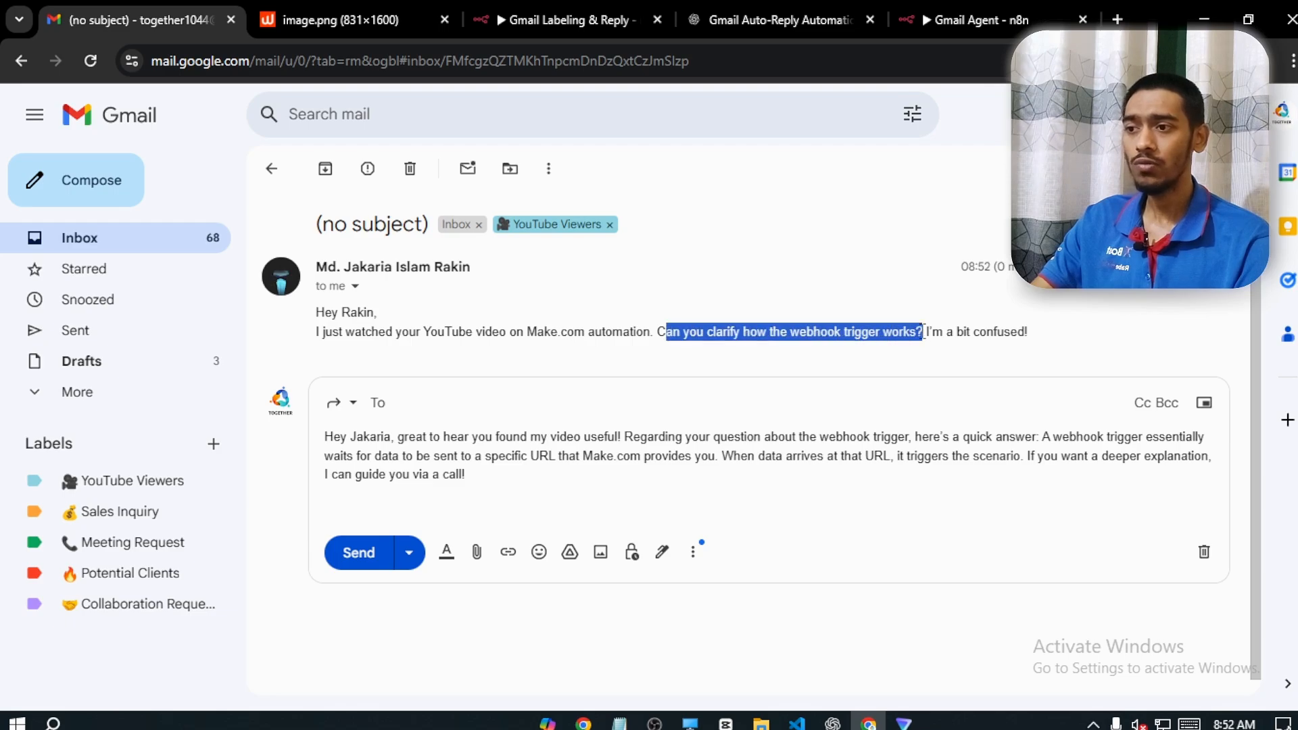
{"action": "left_click", "coordinate": [935, 334]}
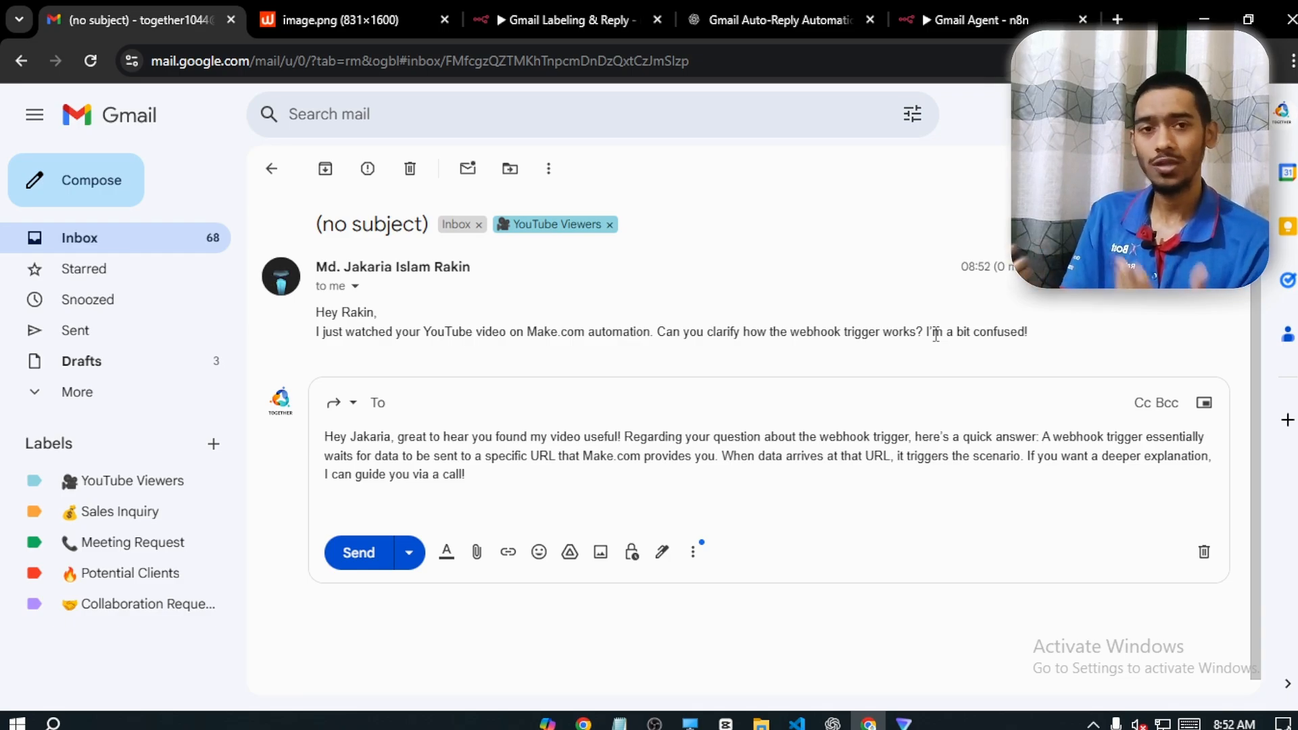
{"action": "left_click_drag", "start_coordinate": [925, 332], "coordinate": [1060, 350]}
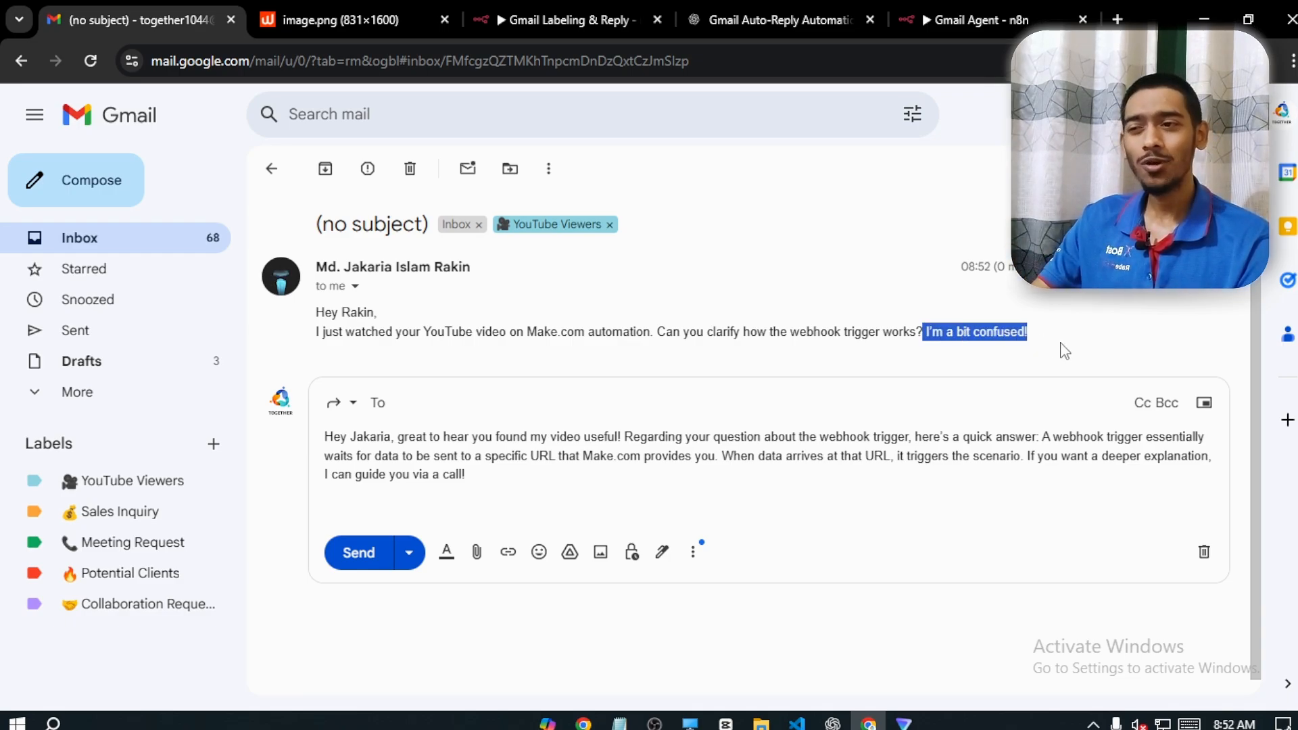
{"action": "left_click", "coordinate": [1061, 353]}
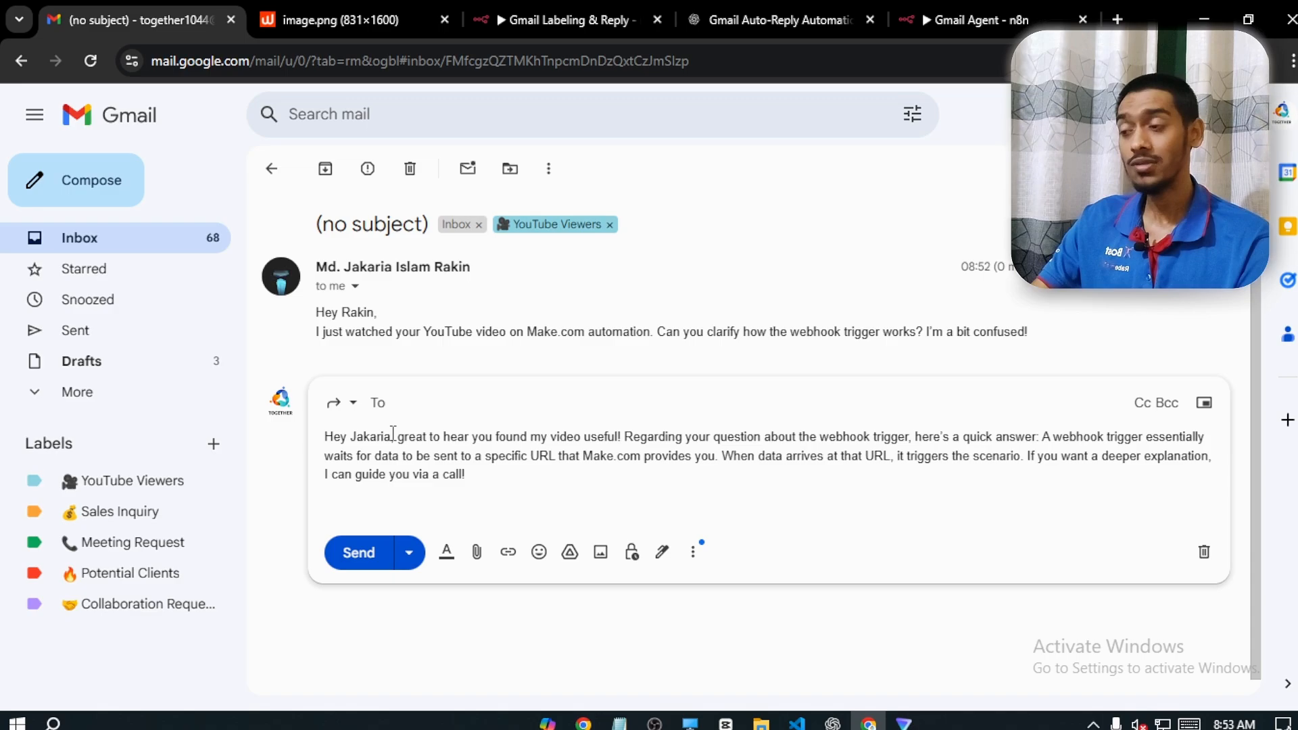
Read through the drafted reply below the email, from the webhook explanation to the offer of a call
{"action": "left_click_drag", "start_coordinate": [397, 436], "coordinate": [1071, 443]}
{"action": "left_click", "coordinate": [1152, 440]}
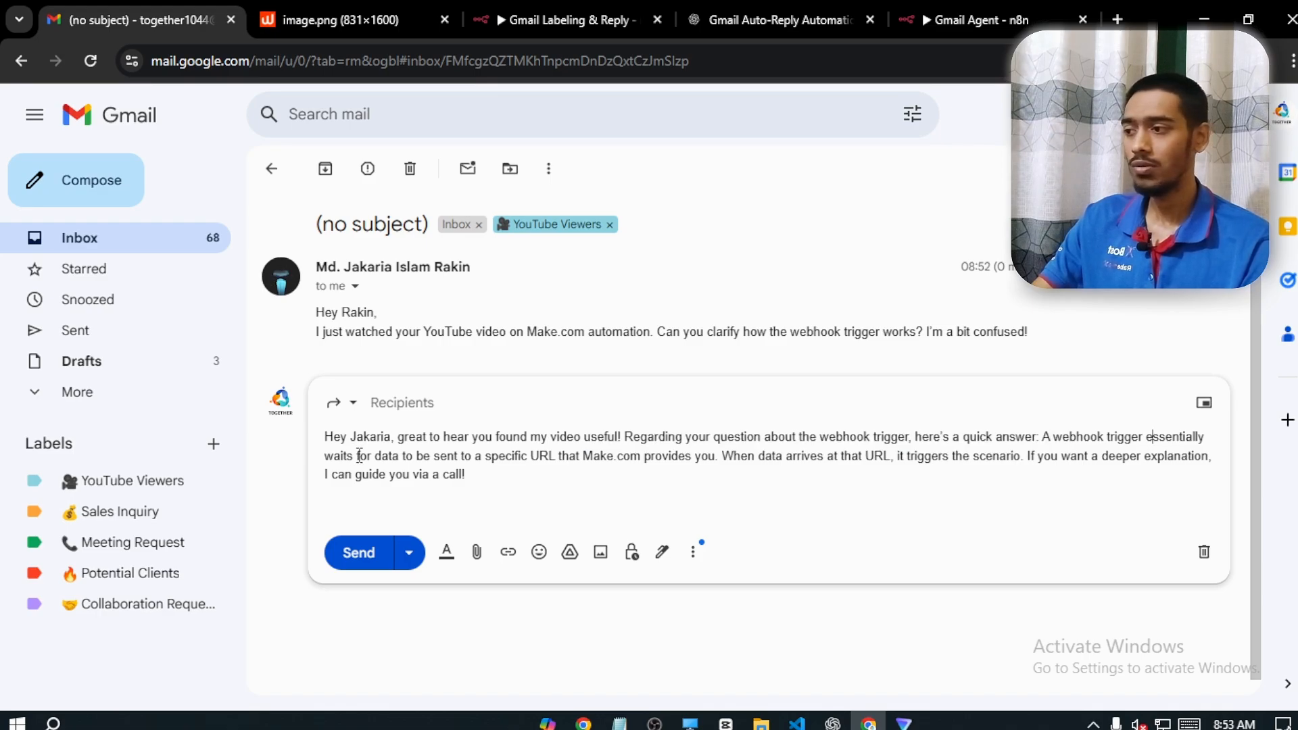
{"action": "left_click_drag", "start_coordinate": [353, 457], "coordinate": [1061, 457]}
{"action": "left_click", "coordinate": [1074, 476]}
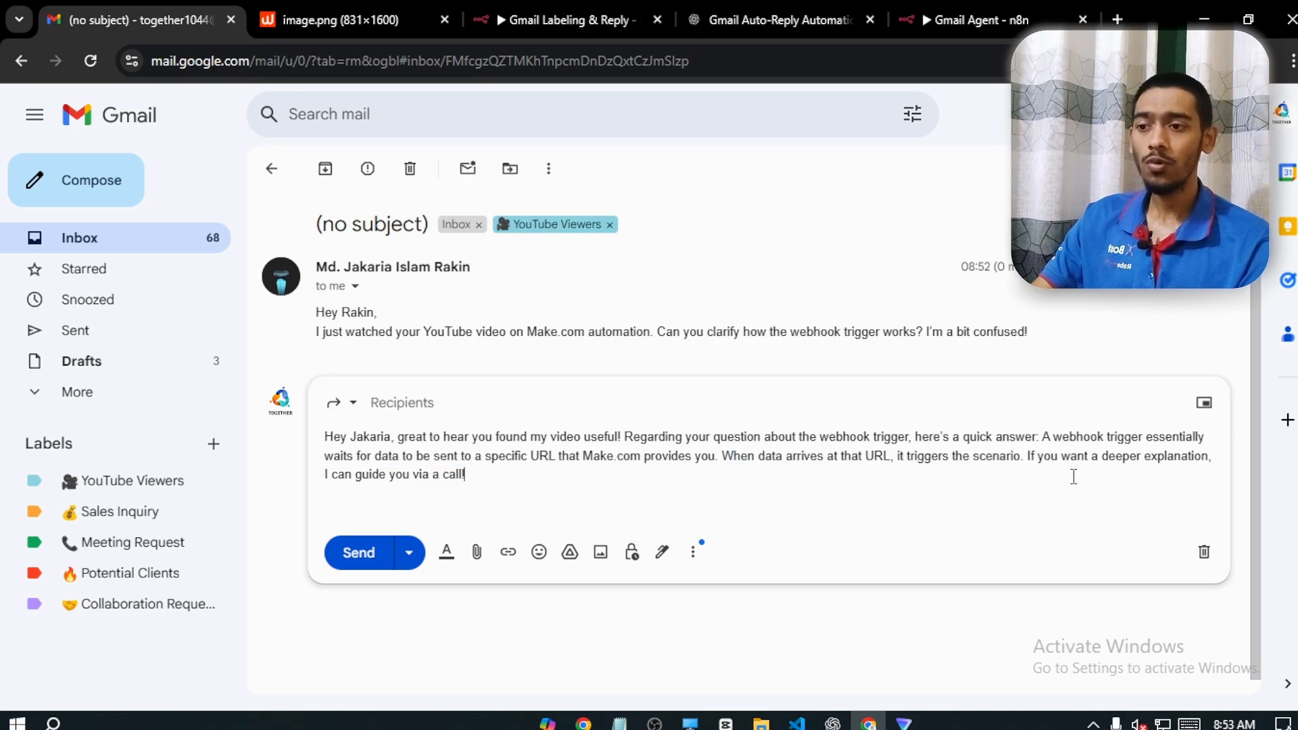
{"action": "left_click_drag", "start_coordinate": [327, 501], "coordinate": [319, 500]}
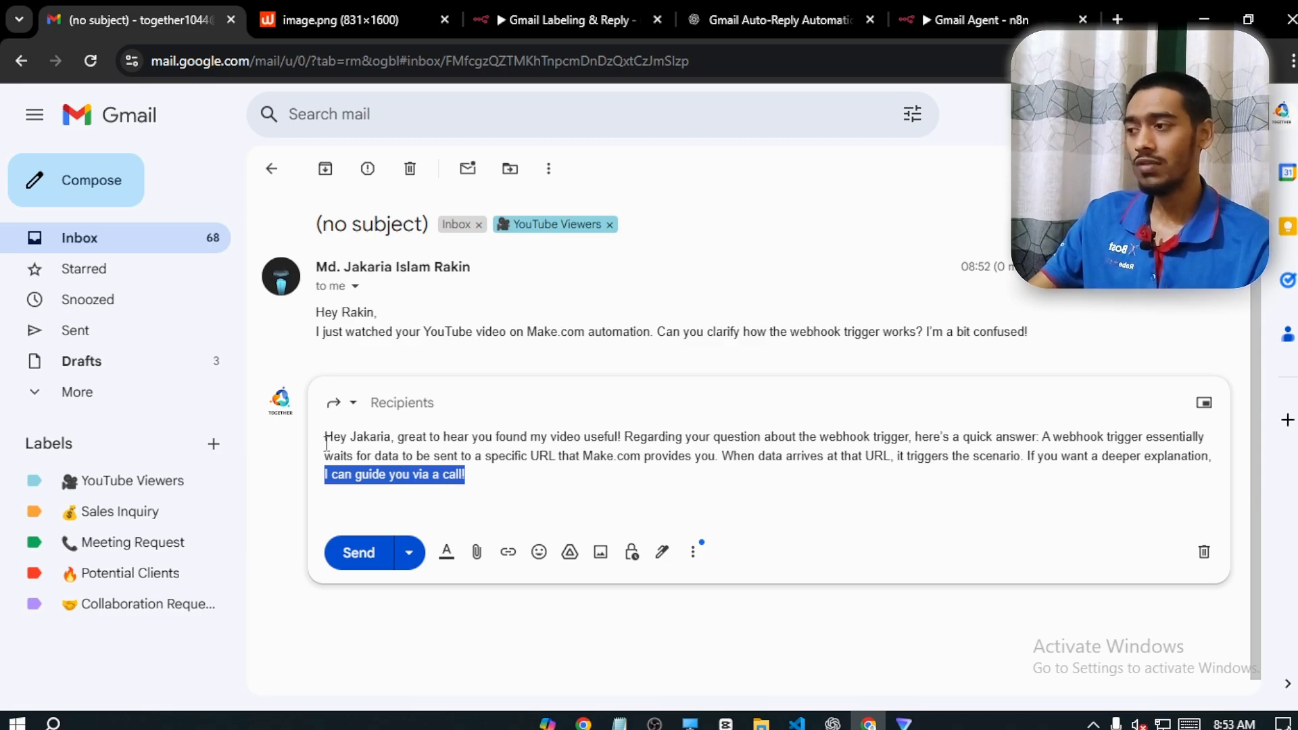
Change the draft's response type to Reply, and try to send it without a recipient
{"action": "left_click", "coordinate": [338, 403]}
{"action": "left_click", "coordinate": [368, 441]}
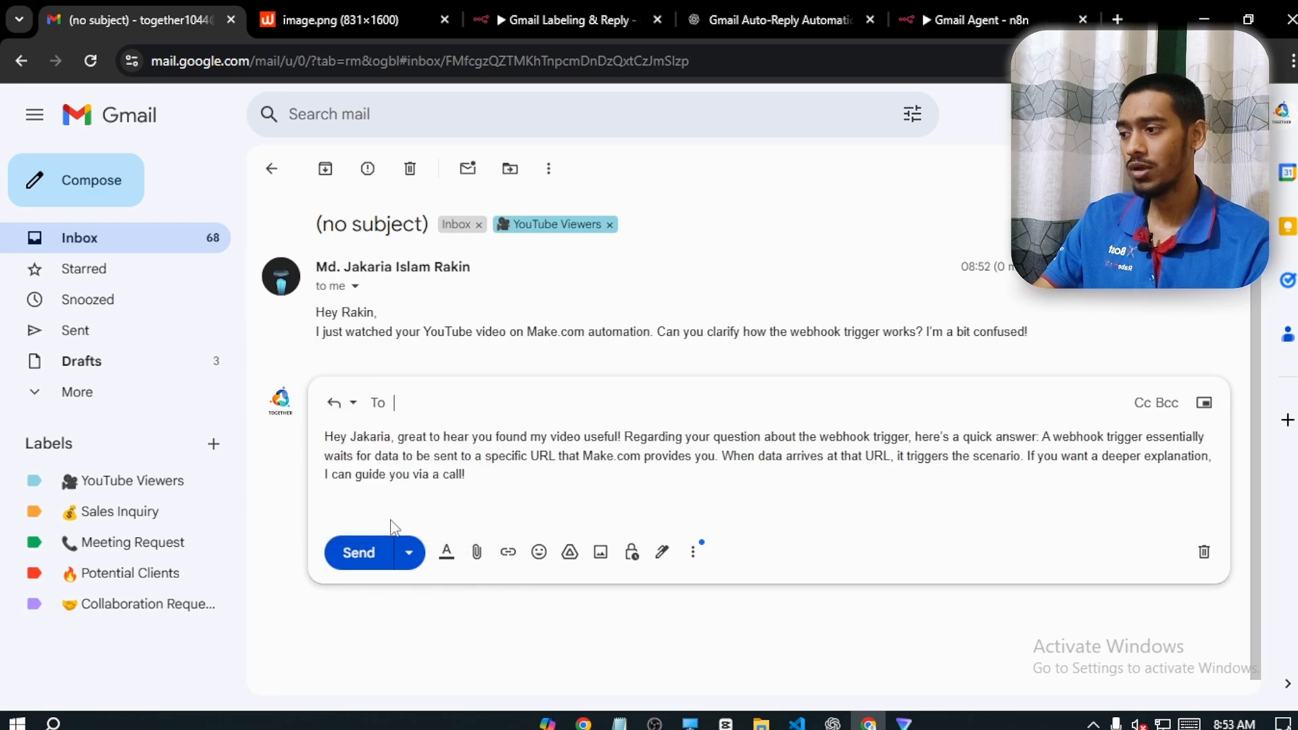
{"action": "left_click", "coordinate": [351, 565]}
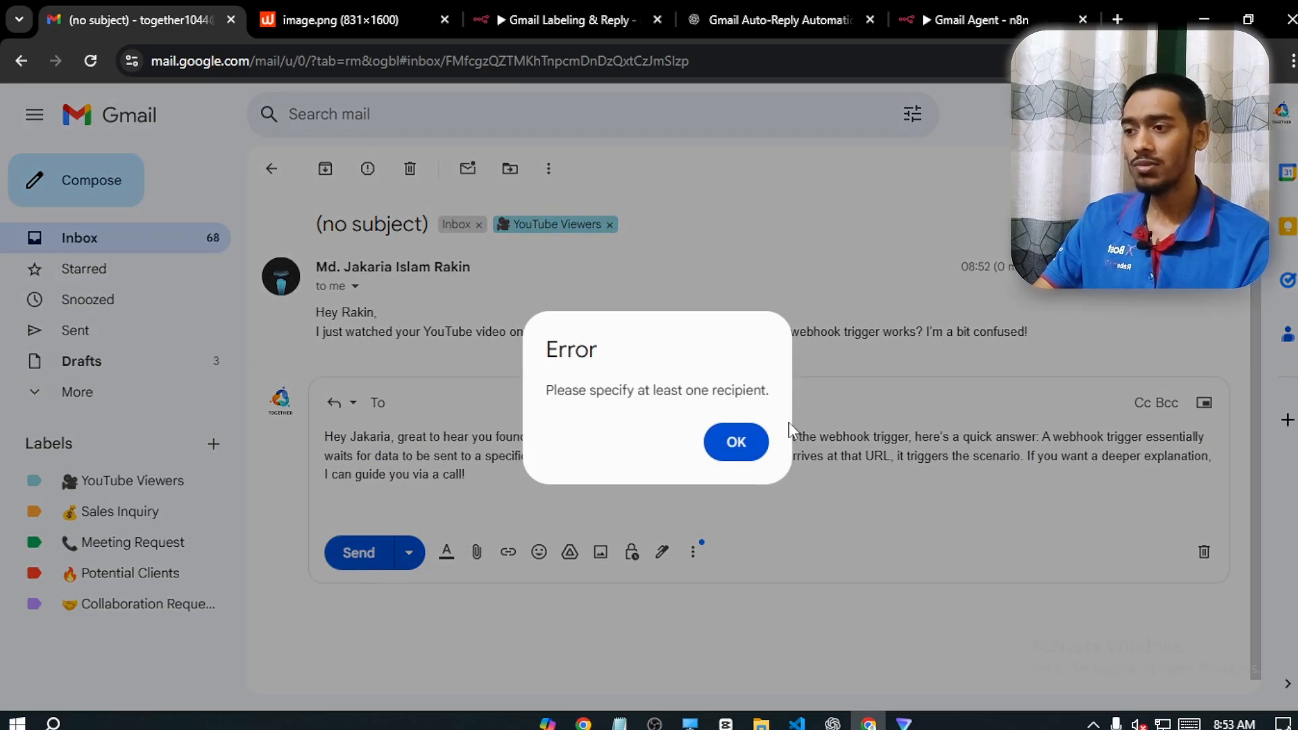
{"action": "left_click", "coordinate": [736, 442]}
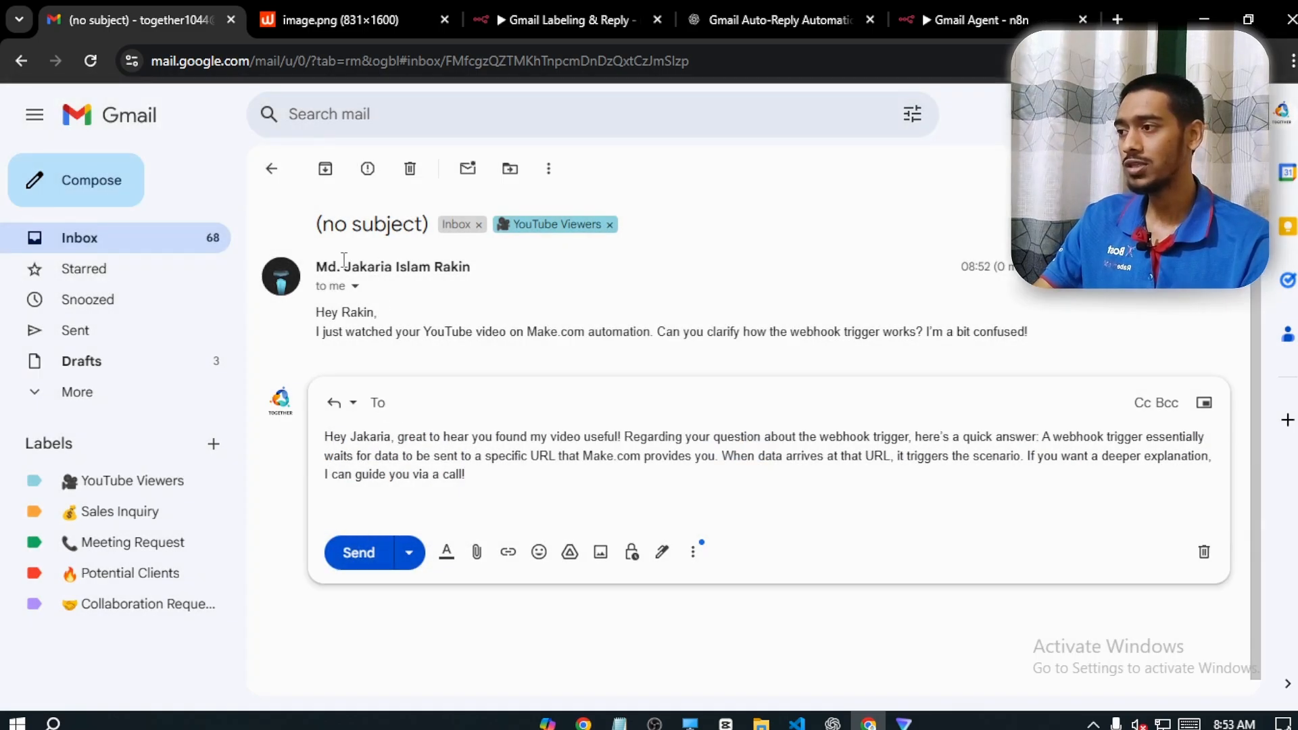
Copy the sender's email address from the message details into the draft's recipient field, and send the reply
{"action": "left_click", "coordinate": [355, 287]}
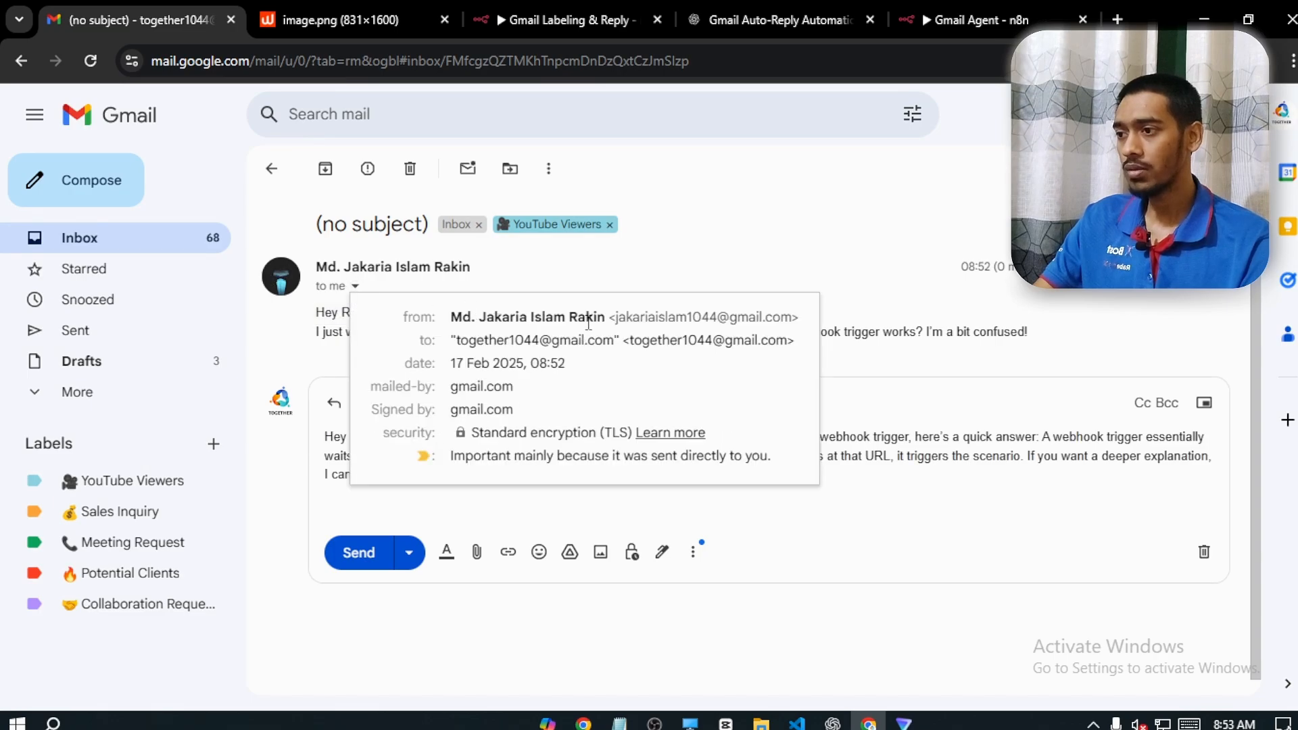
{"action": "left_click_drag", "start_coordinate": [614, 316], "coordinate": [793, 316]}
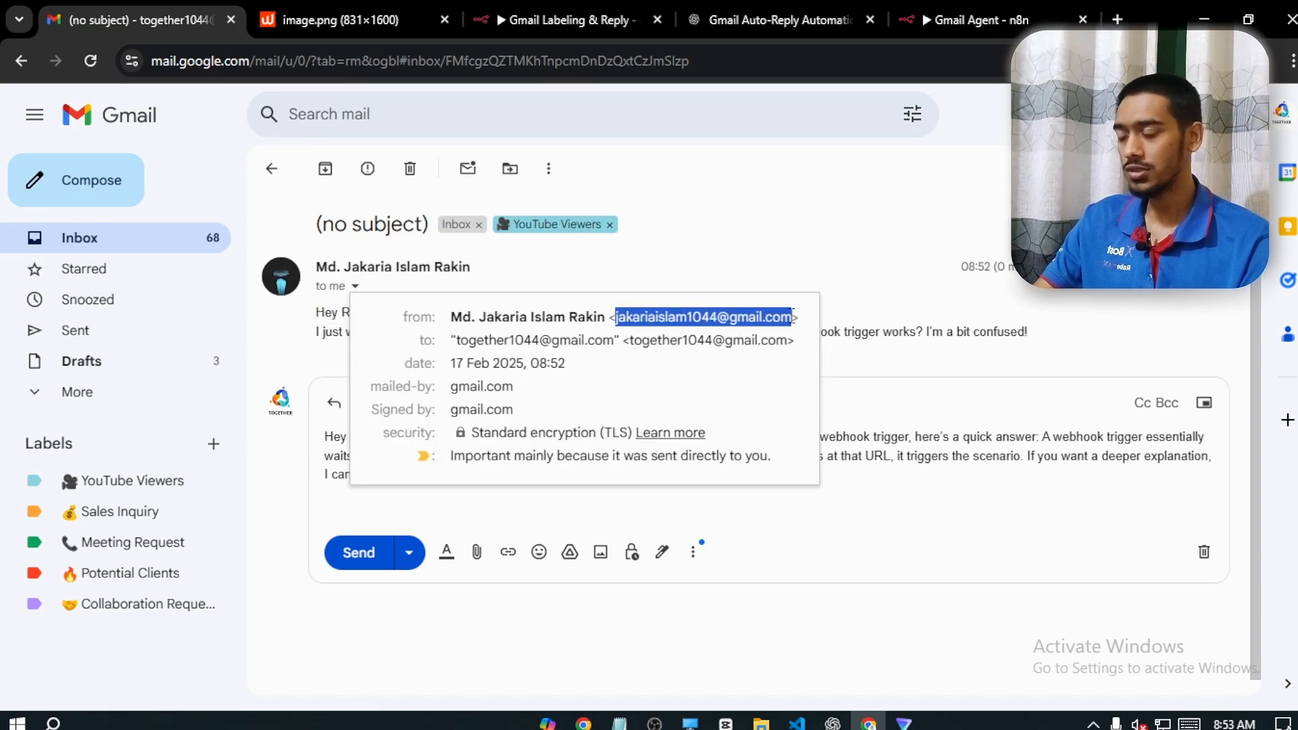
{"action": "left_click", "coordinate": [858, 392]}
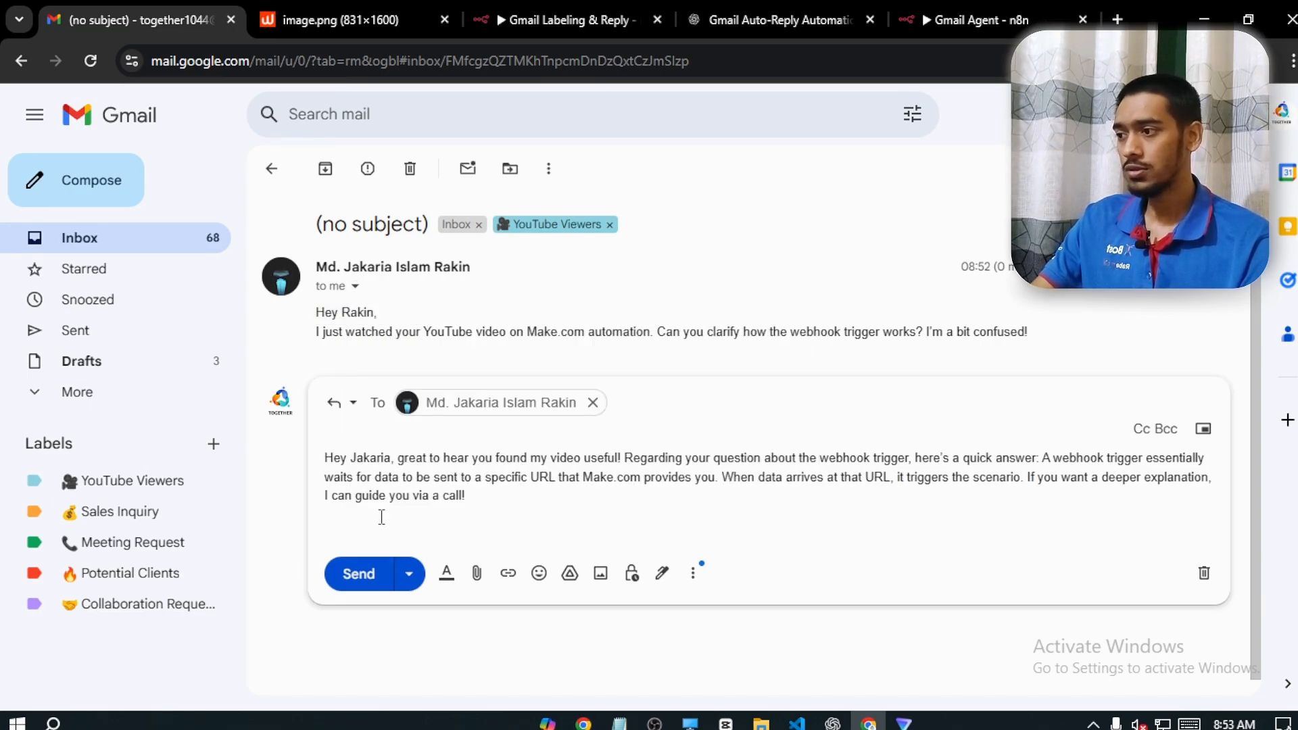
{"action": "left_click", "coordinate": [349, 576]}
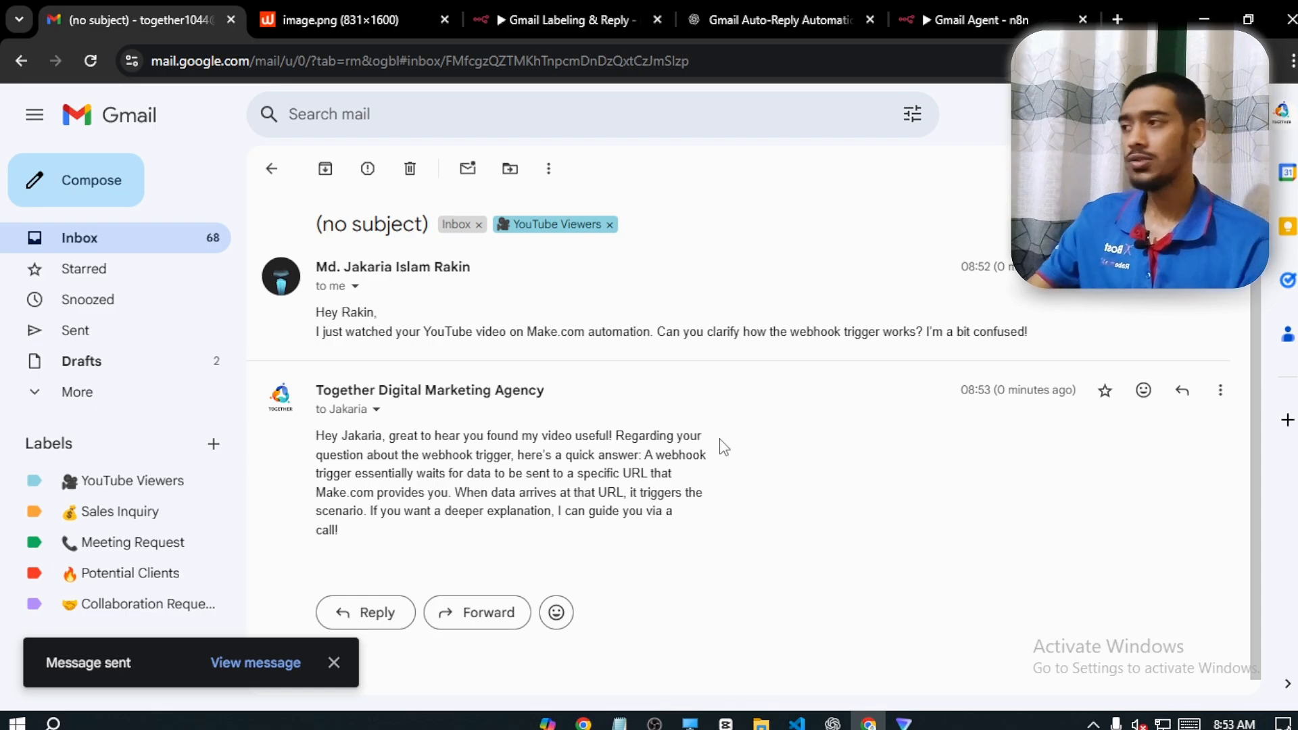
Switch to the Gmail Labeling & Reply workflow, and close its AI Agent node to view the full canvas
{"action": "left_click", "coordinate": [340, 12]}
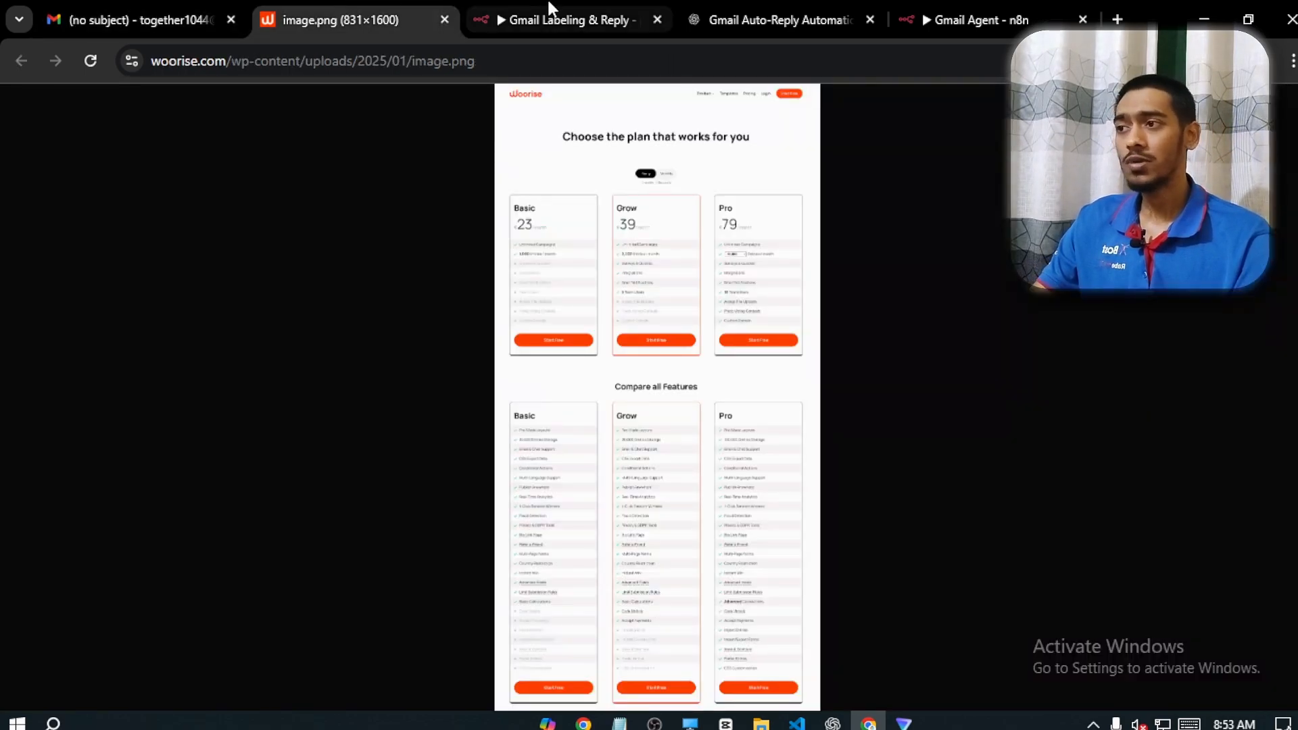
{"action": "left_click", "coordinate": [567, 19]}
{"action": "left_click", "coordinate": [737, 14]}
{"action": "left_click", "coordinate": [642, 22]}
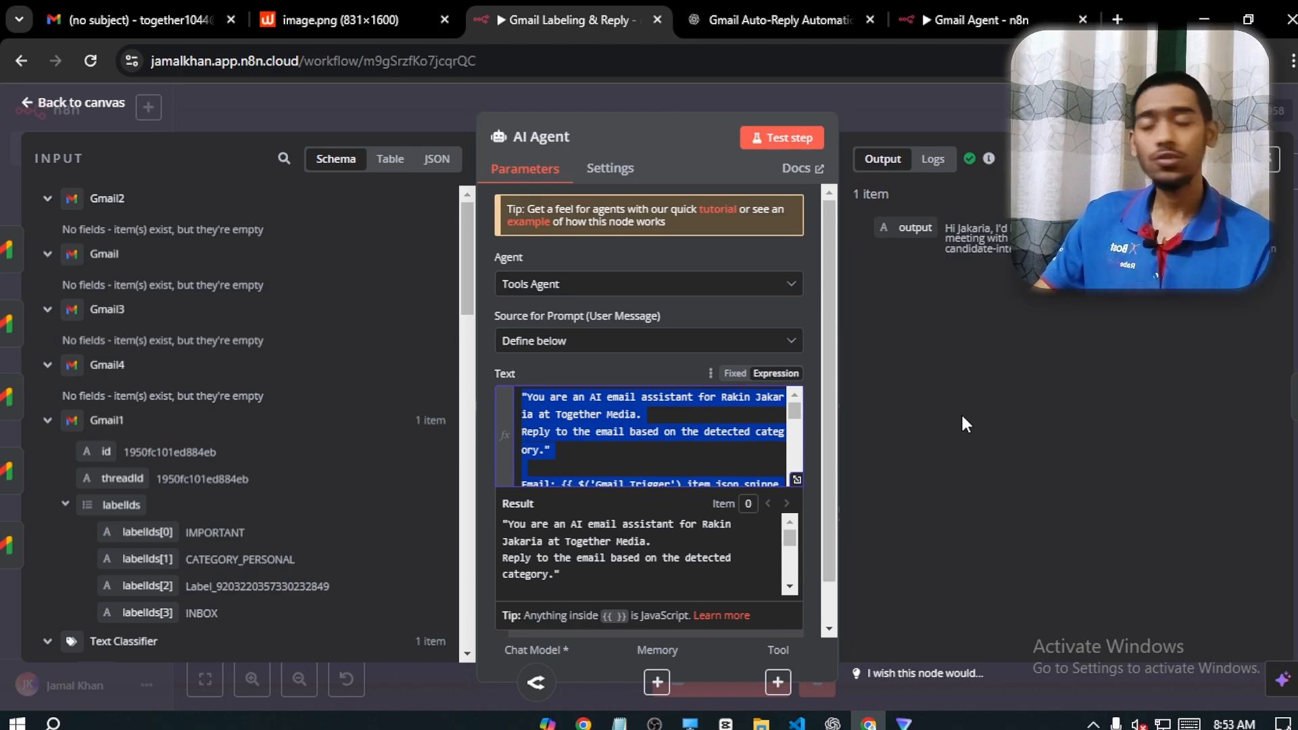
{"action": "left_click", "coordinate": [104, 107]}
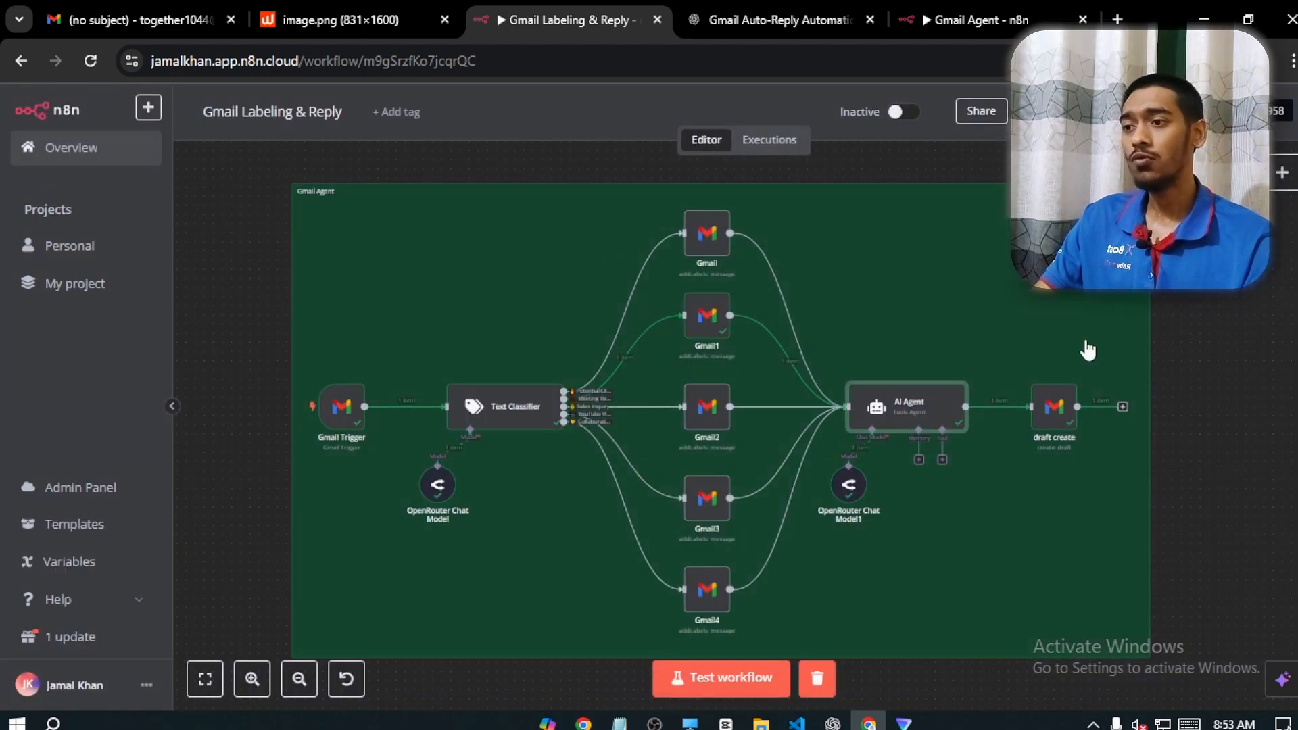
Return to the Gmail Agent workflow, activate it, and open its list of executions
{"action": "left_click", "coordinate": [980, 20]}
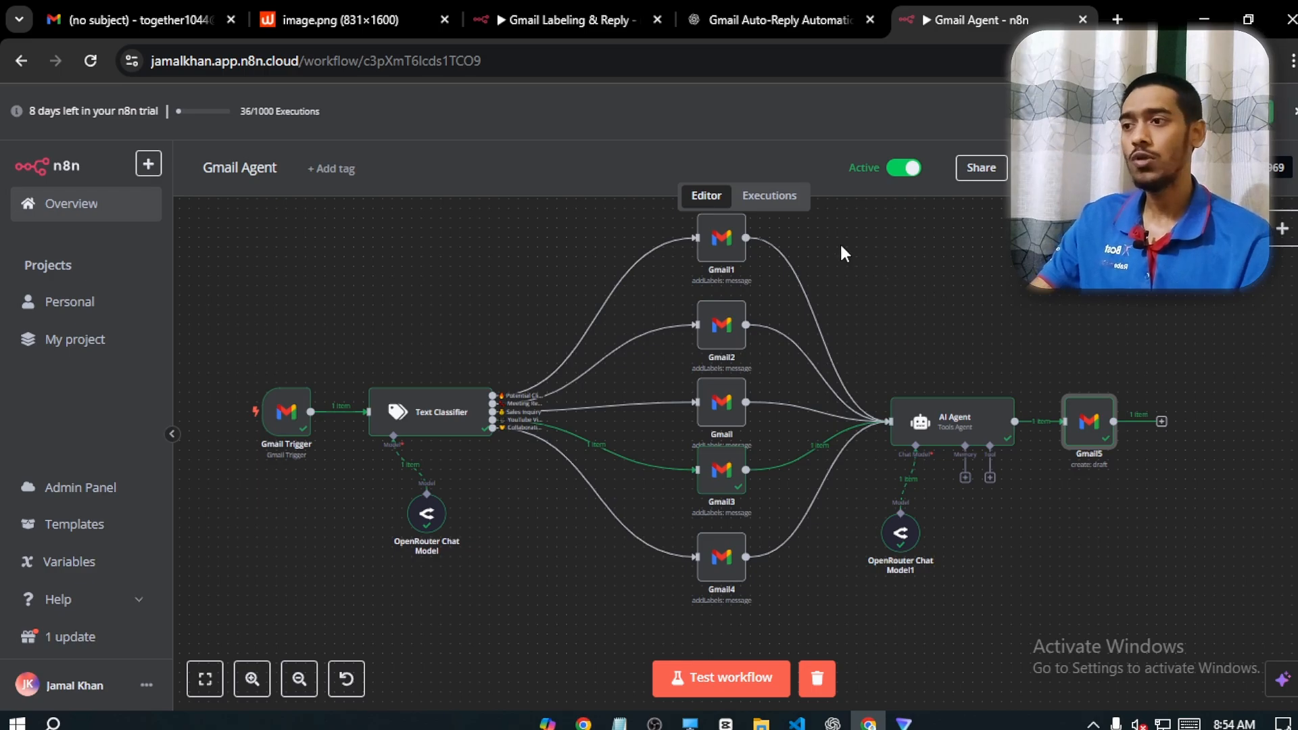
{"action": "left_click", "coordinate": [771, 198]}
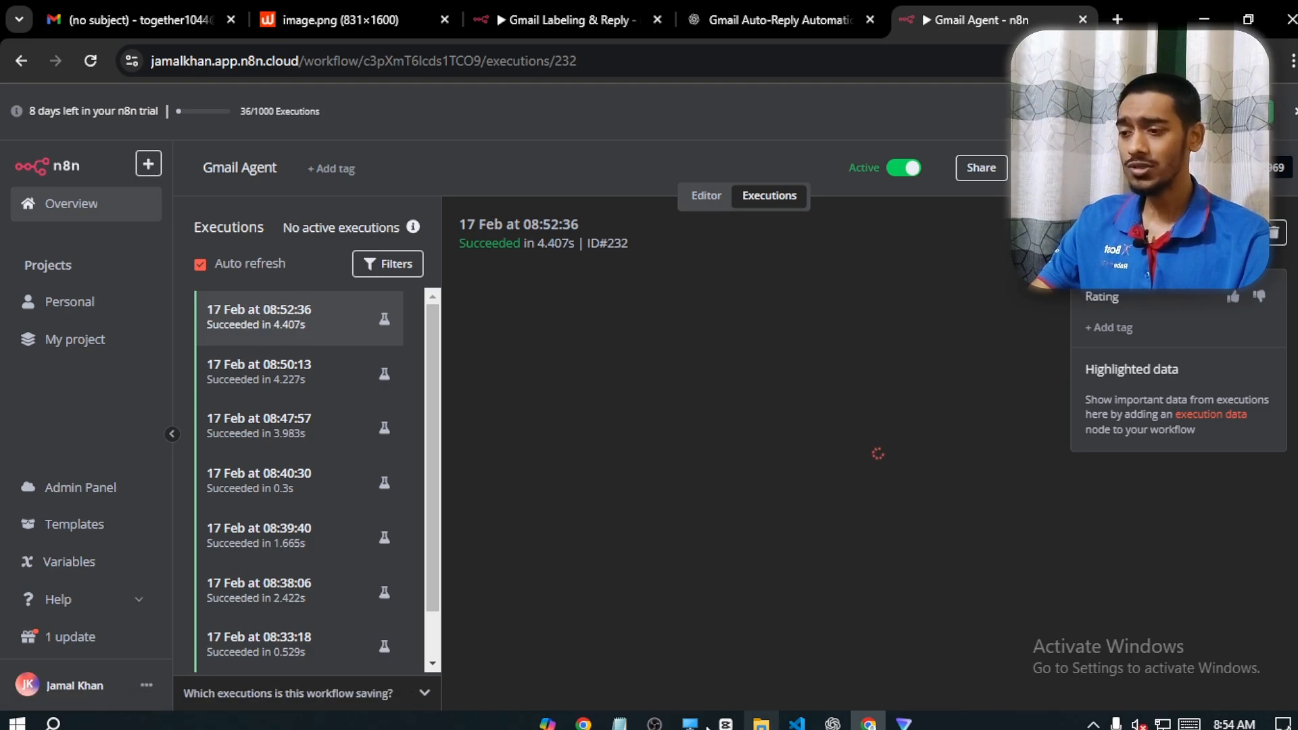
Switch to the sender's Gmail window, and copy the SaaS company's YouTube sponsorship message from the Notepad test messages
{"action": "mouse_move", "coordinate": [583, 722]}
{"action": "left_click", "coordinate": [652, 652]}
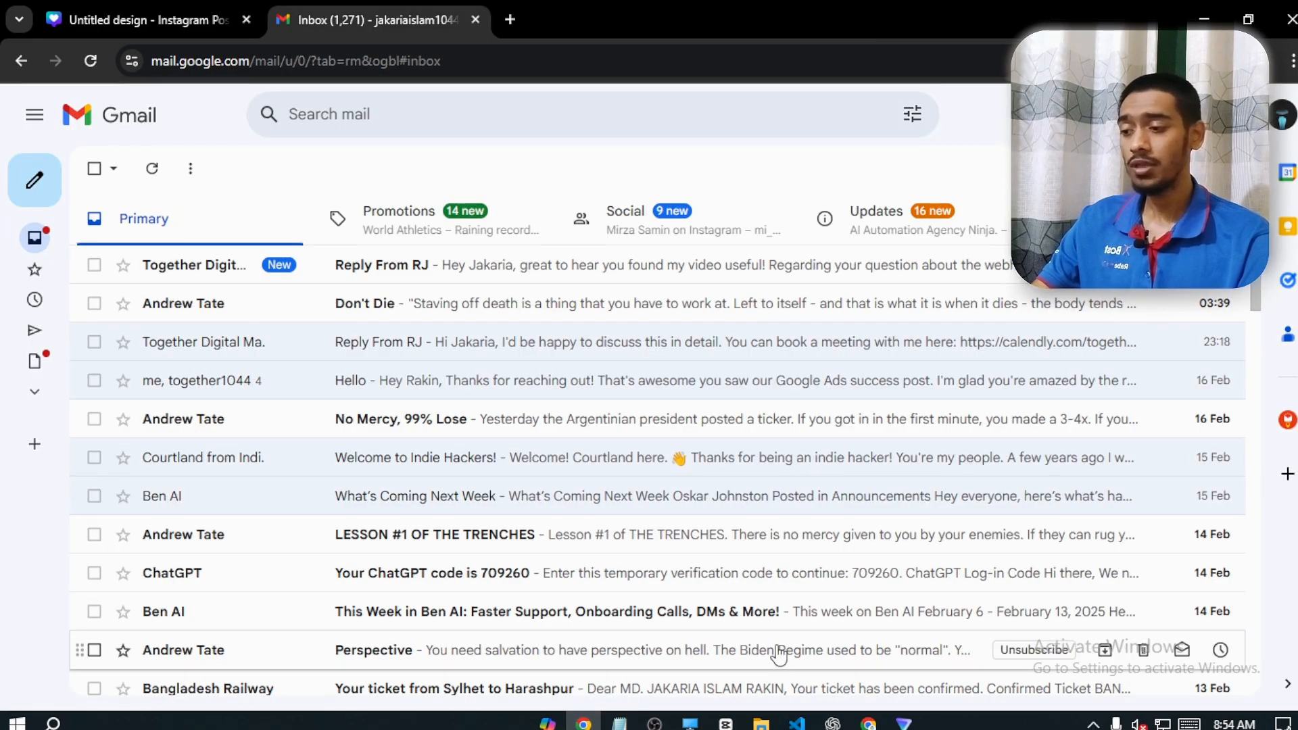
{"action": "left_click", "coordinate": [618, 721]}
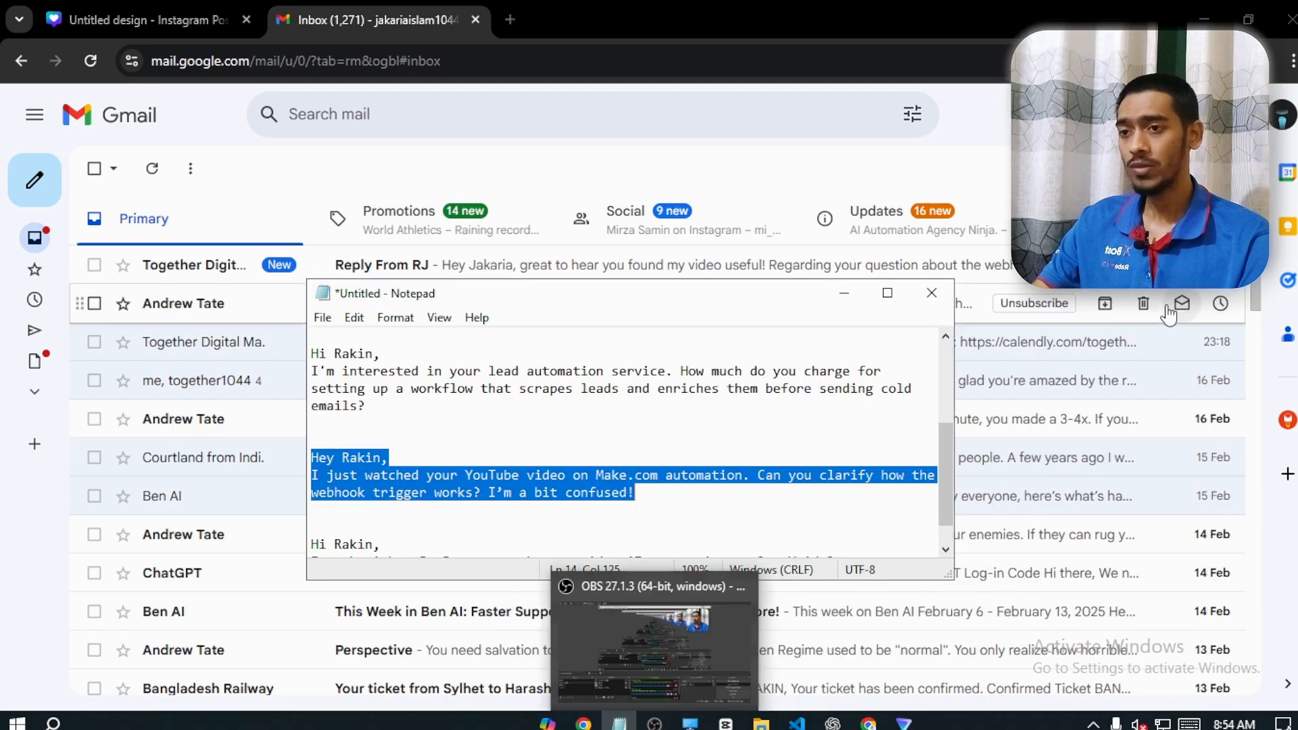
{"action": "scroll", "coordinate": [440, 515], "scroll_direction": "down", "scroll_amount": 1}
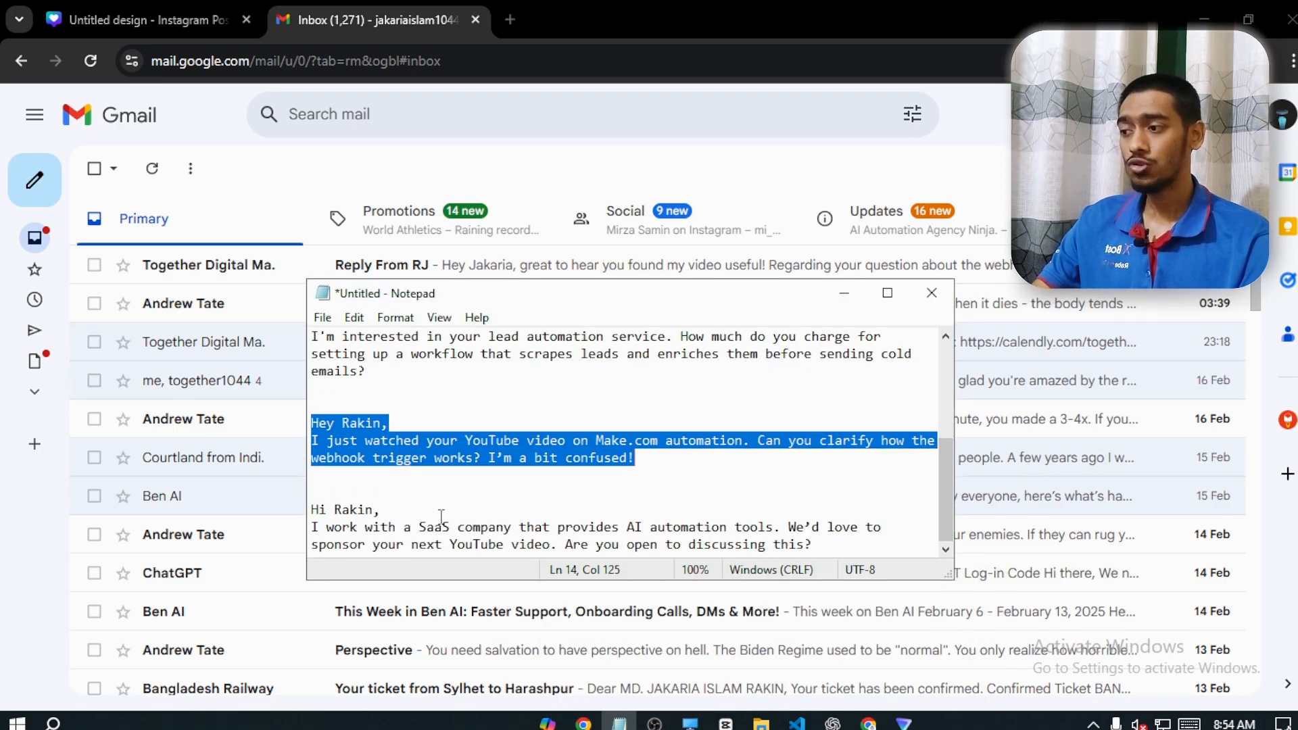
{"action": "left_click_drag", "start_coordinate": [311, 509], "coordinate": [817, 541]}
{"action": "key", "text": "ctrl+c"}
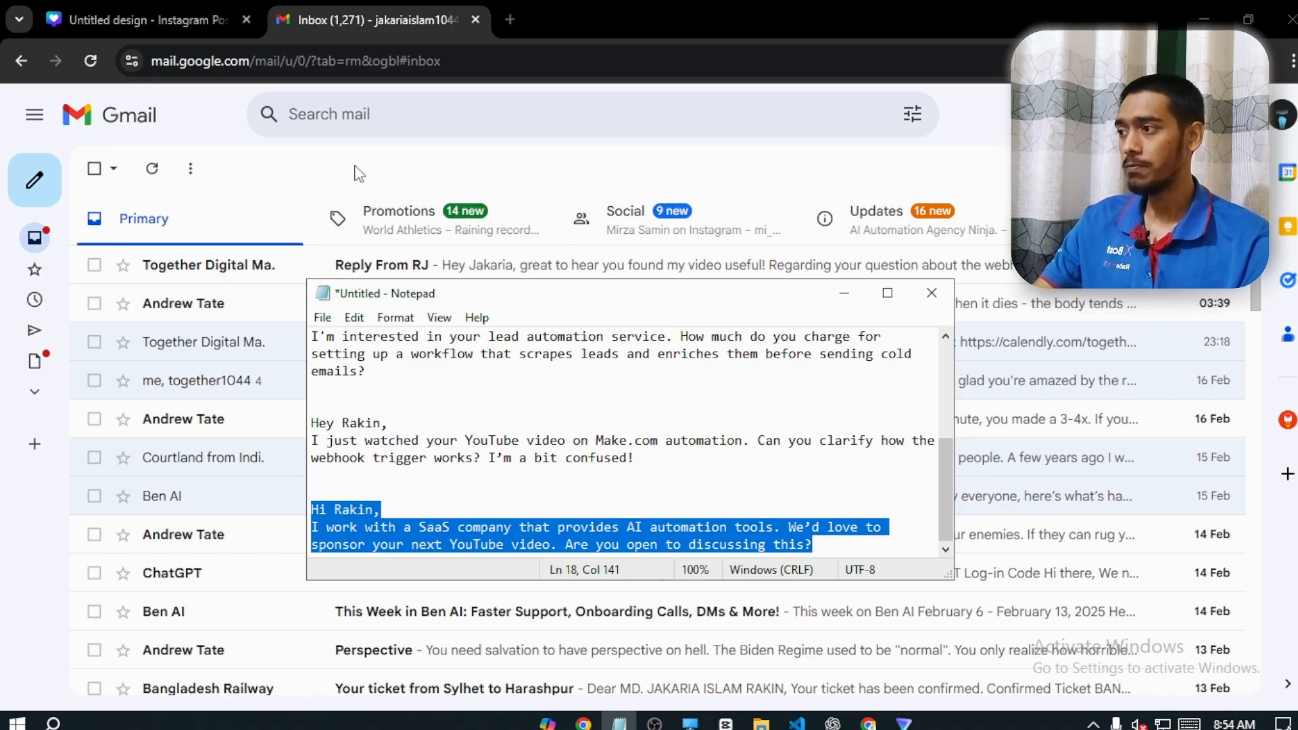
Compose a new email to the agency's Gmail address and paste the copied sponsorship message as its body
{"action": "left_click", "coordinate": [379, 165]}
{"action": "left_click", "coordinate": [36, 180]}
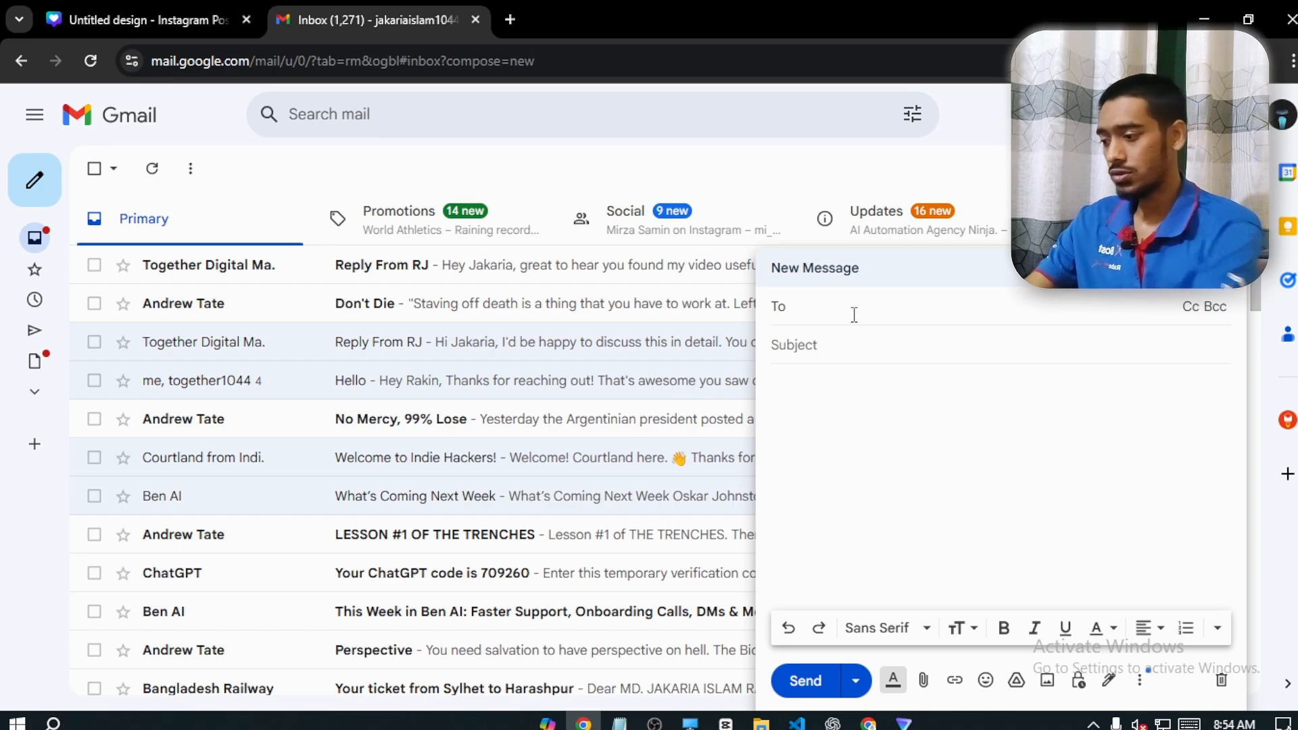
{"action": "type", "text": "toget"}
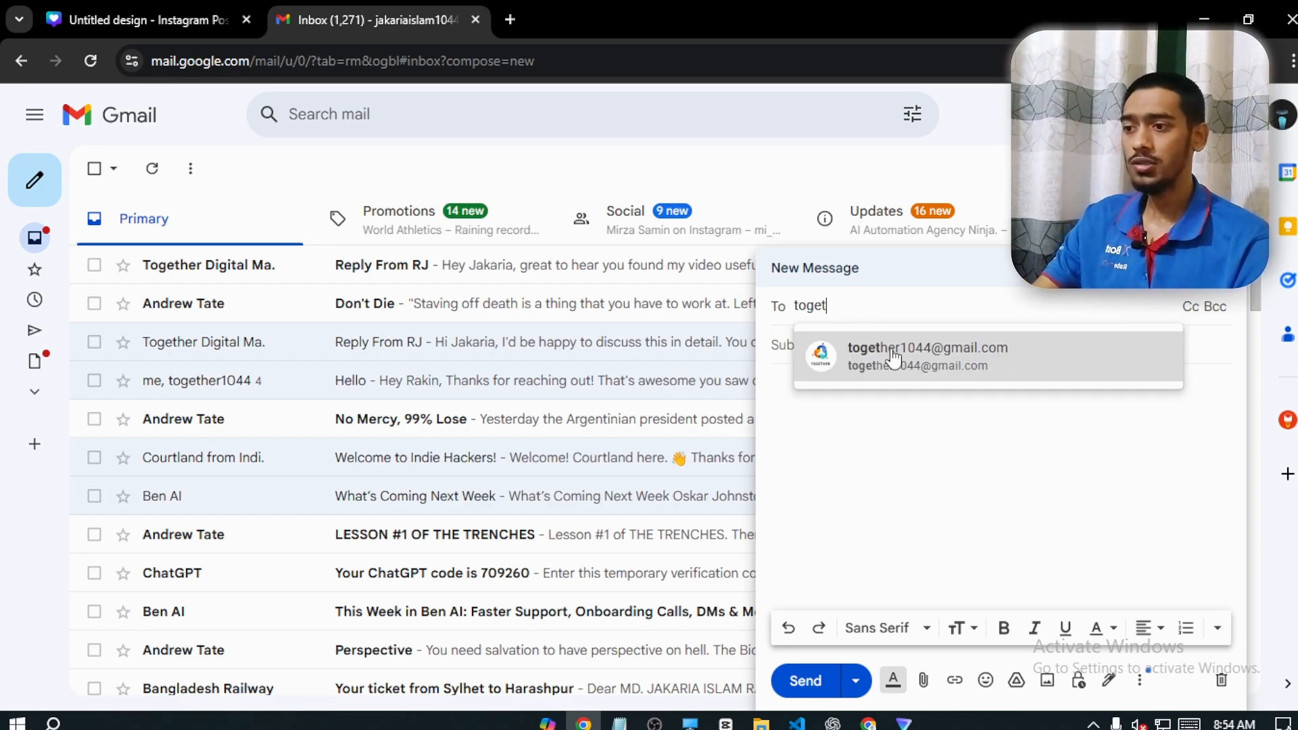
{"action": "left_click", "coordinate": [855, 356]}
{"action": "left_click", "coordinate": [860, 414]}
{"action": "key", "text": "ctrl+v"}
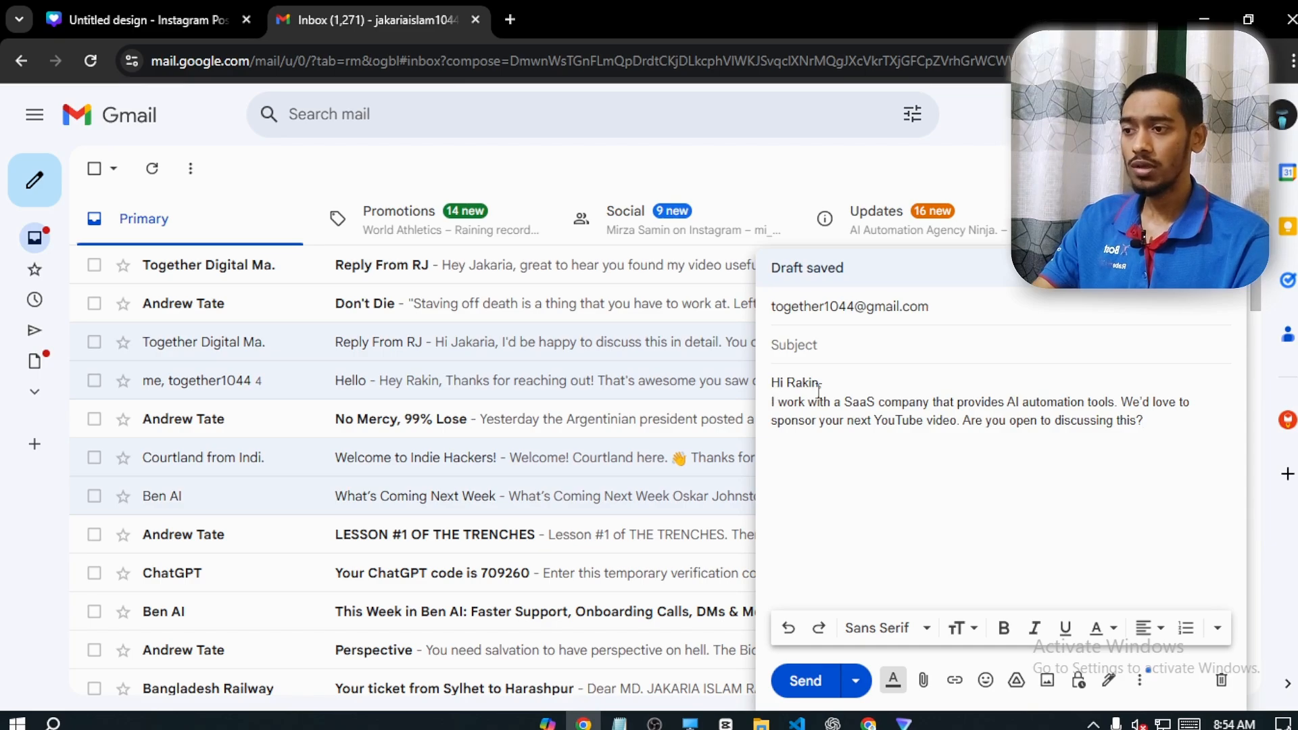
Review the SaaS company and YouTube sponsorship wording, and send the test email without a subject
{"action": "left_click_drag", "start_coordinate": [775, 403], "coordinate": [1115, 402]}
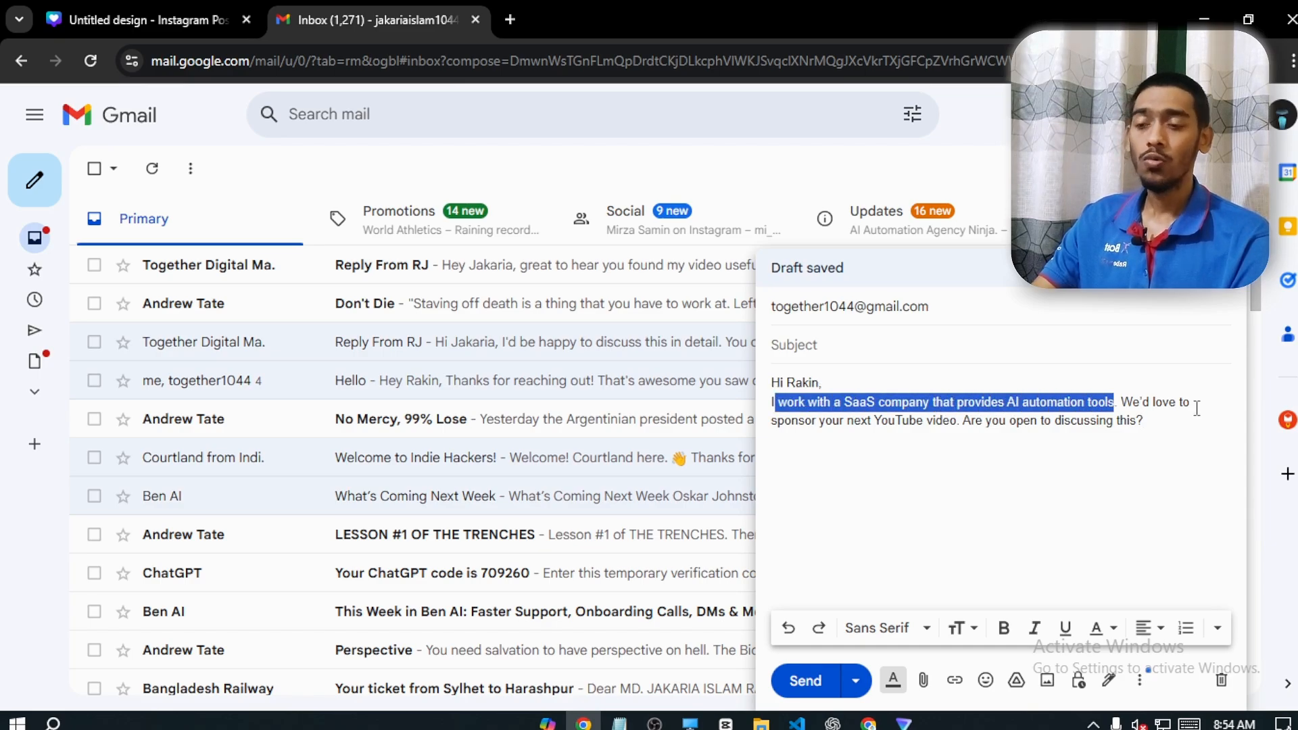
{"action": "left_click_drag", "start_coordinate": [847, 420], "coordinate": [963, 419]}
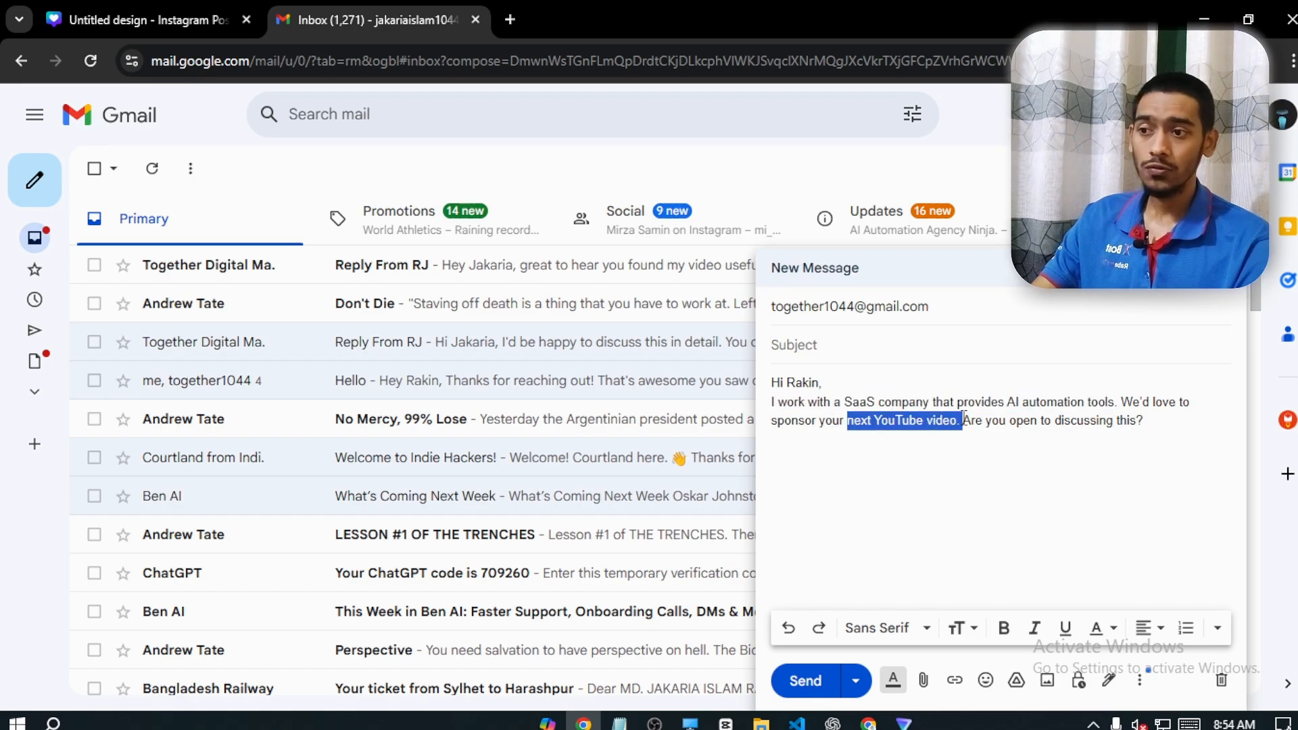
{"action": "left_click", "coordinate": [1008, 433]}
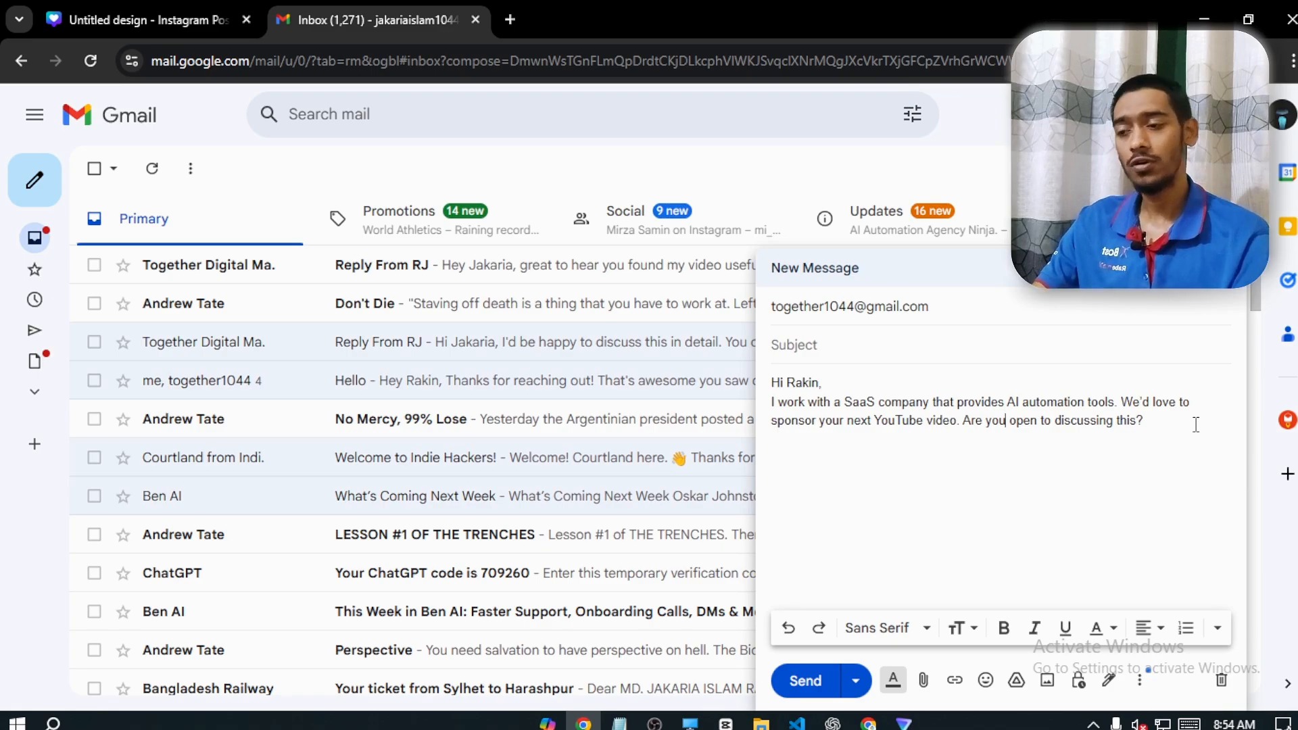
{"action": "left_click", "coordinate": [815, 683]}
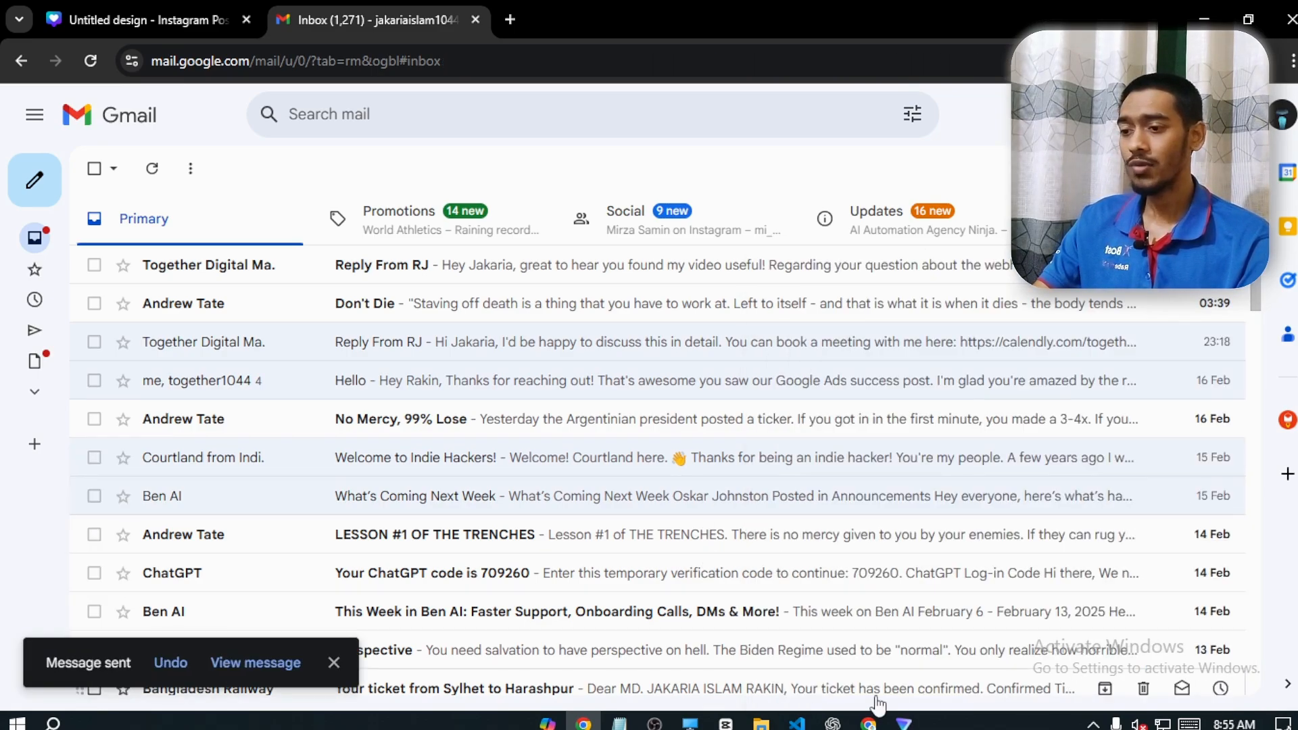
Return to the Gmail Agent workflow in n8n, and examine the path taken by its newest execution
{"action": "left_click", "coordinate": [868, 723]}
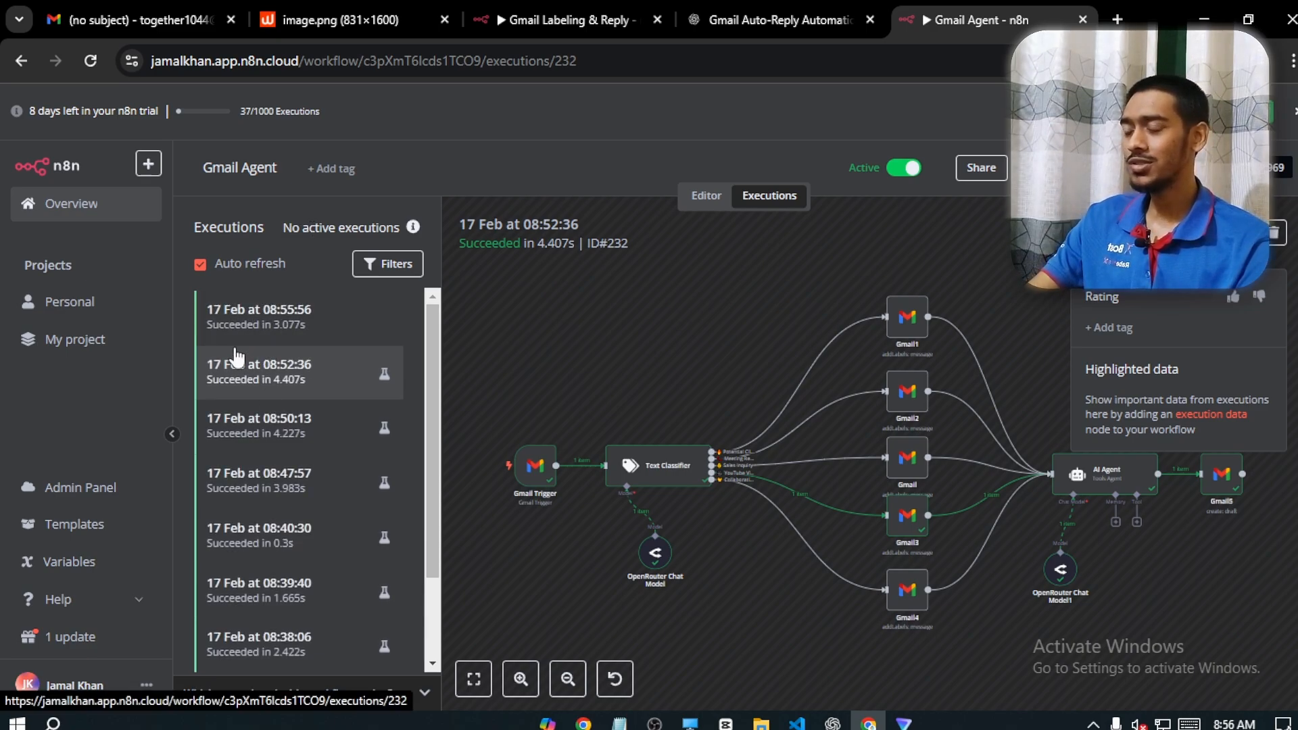
{"action": "left_click", "coordinate": [294, 322]}
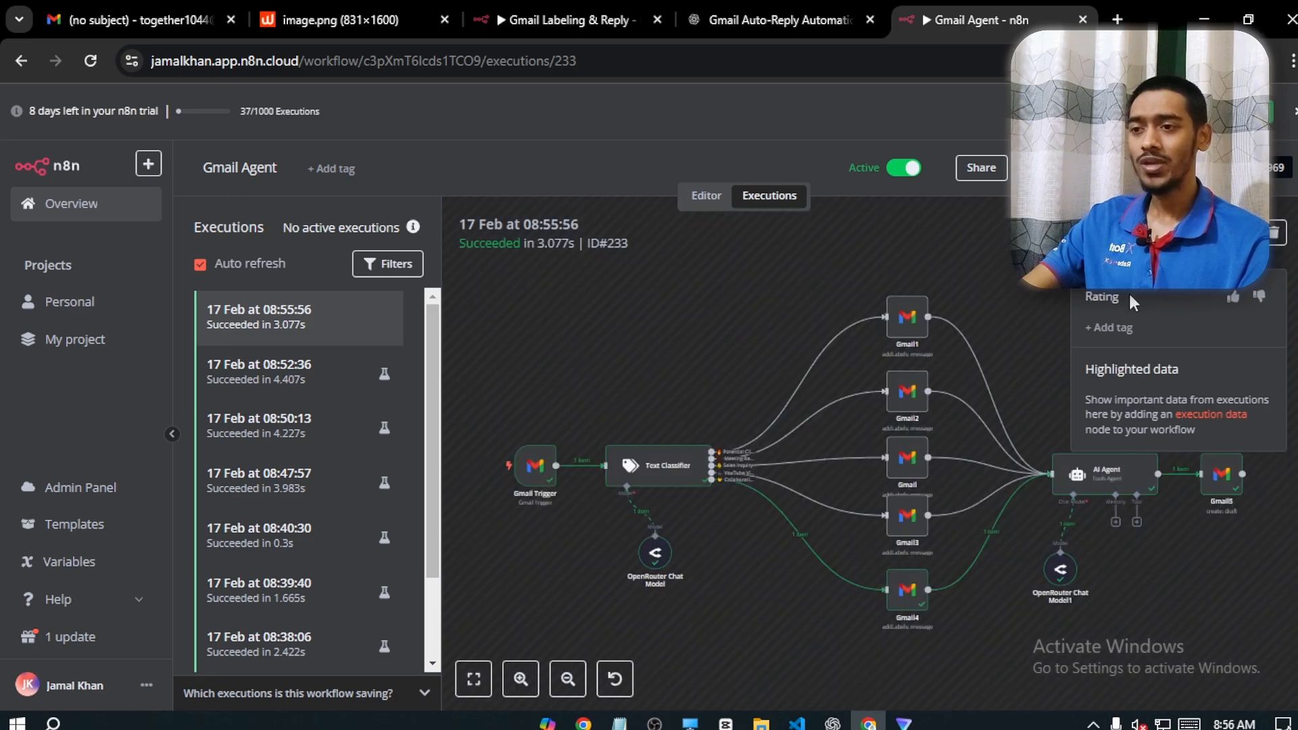
{"action": "left_click_drag", "start_coordinate": [1015, 316], "coordinate": [851, 268]}
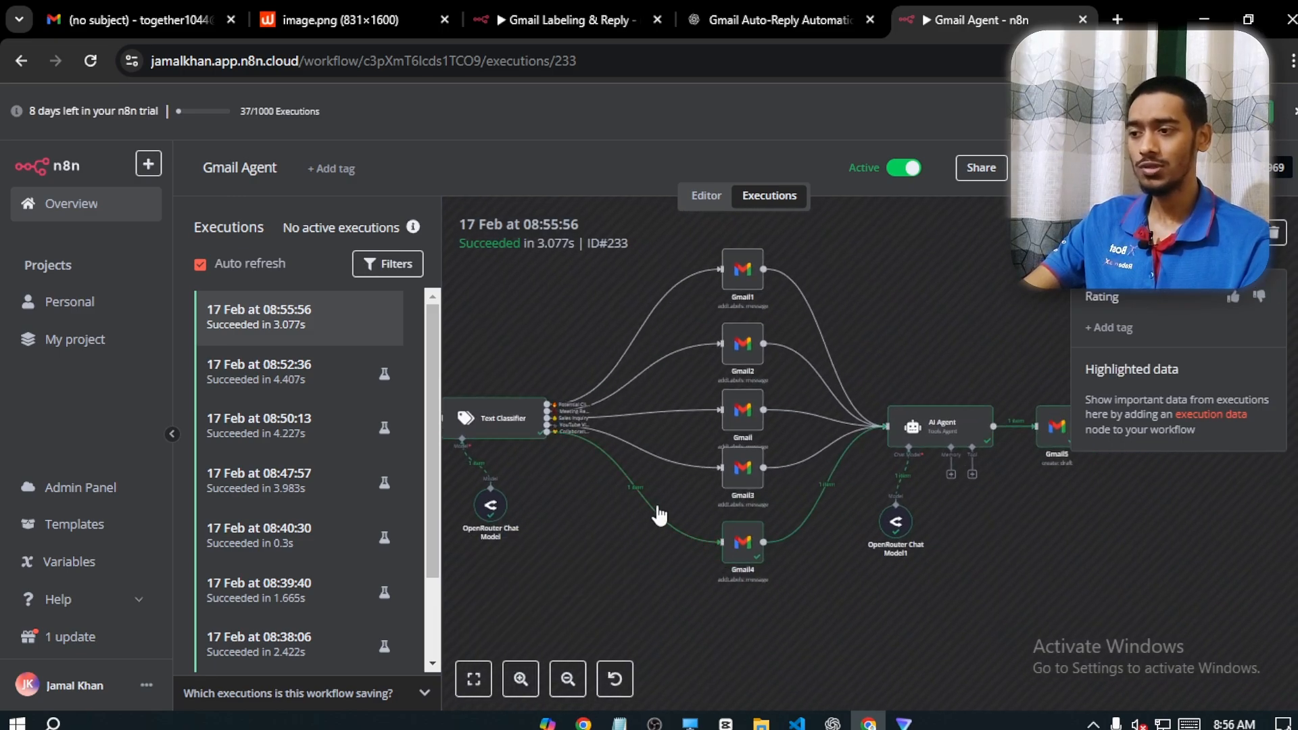
{"action": "mouse_move", "coordinate": [1075, 562]}
{"action": "left_mouse_down"}
{"action": "mouse_move", "coordinate": [1021, 564]}
{"action": "mouse_move", "coordinate": [1077, 558]}
{"action": "left_mouse_up"}
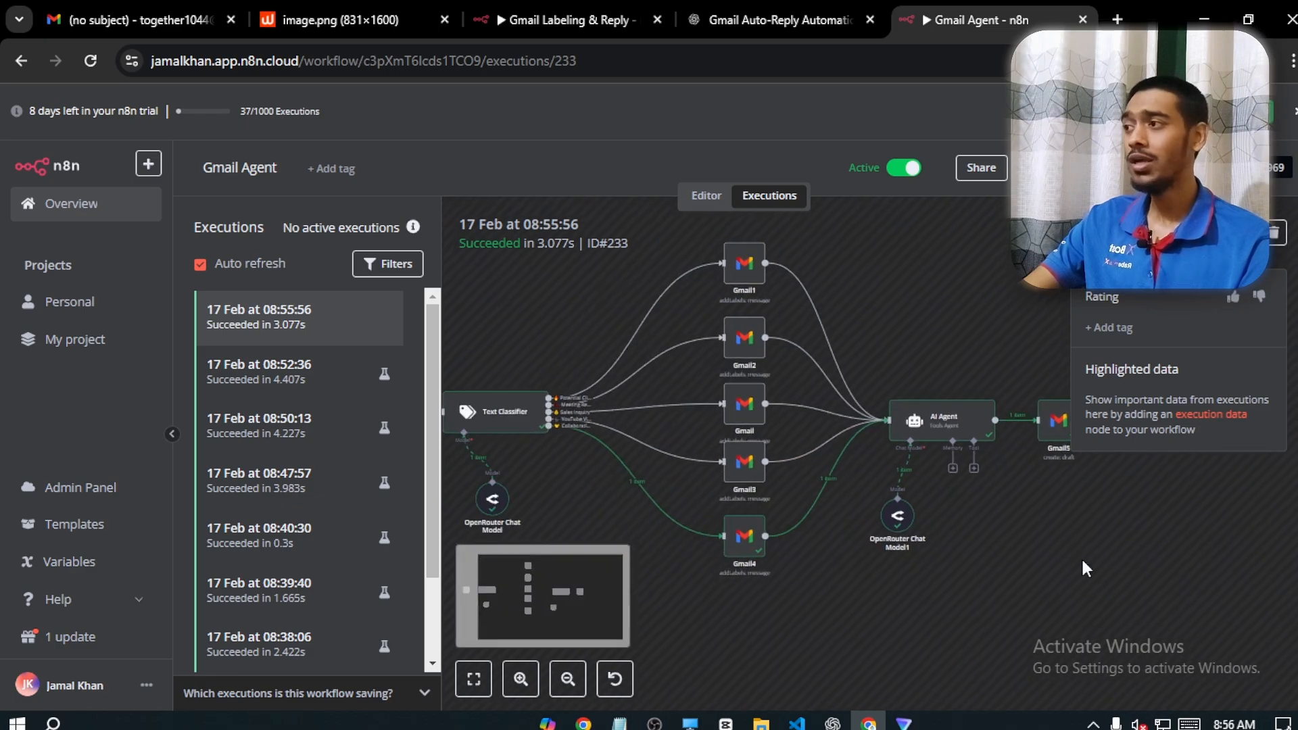
Switch to the agency's Gmail inbox, refresh it, and open the new sponsorship email with its drafted reply
{"action": "left_click", "coordinate": [157, 9]}
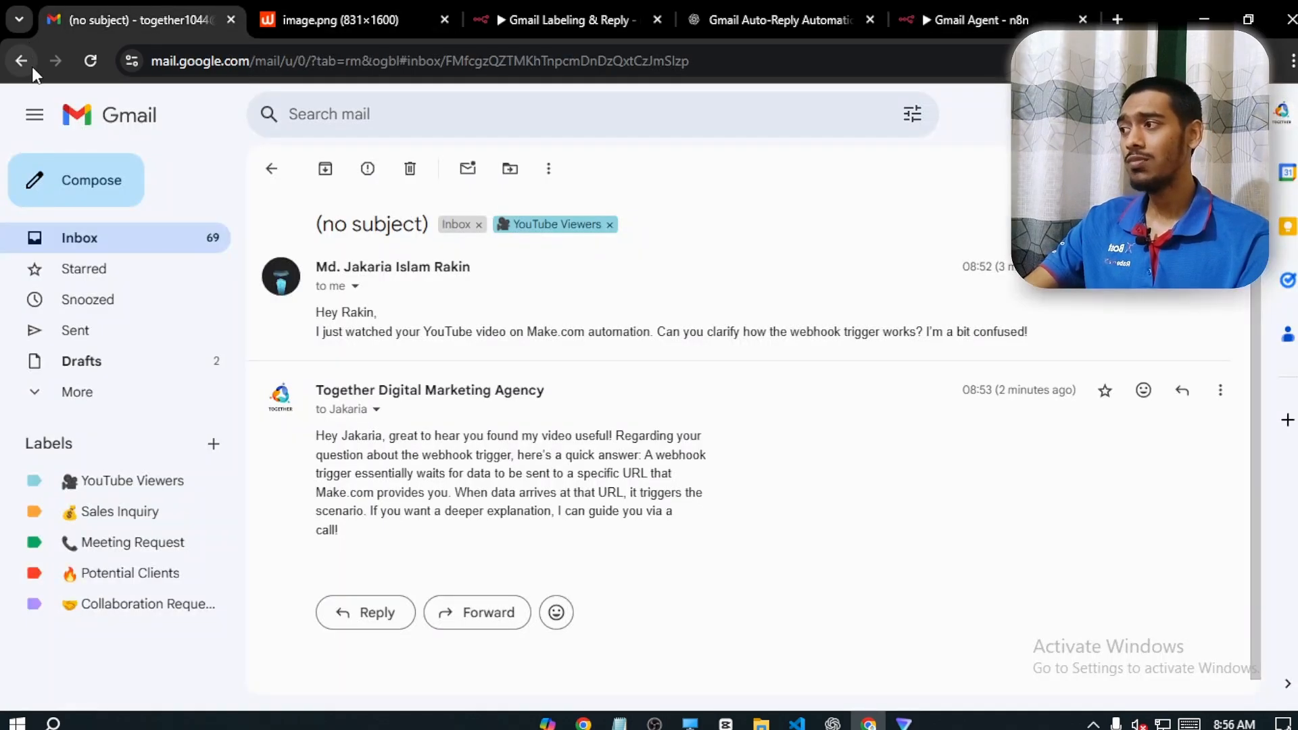
{"action": "left_click", "coordinate": [271, 169]}
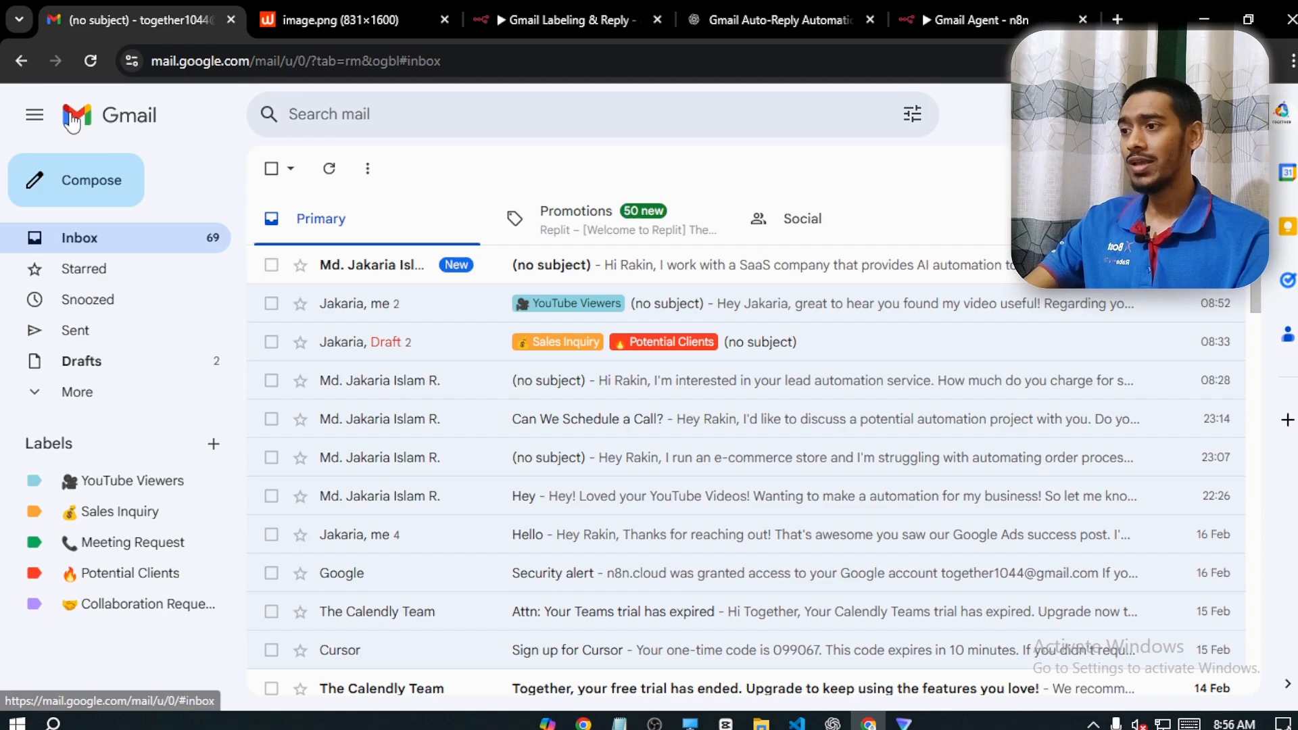
{"action": "left_click", "coordinate": [90, 62]}
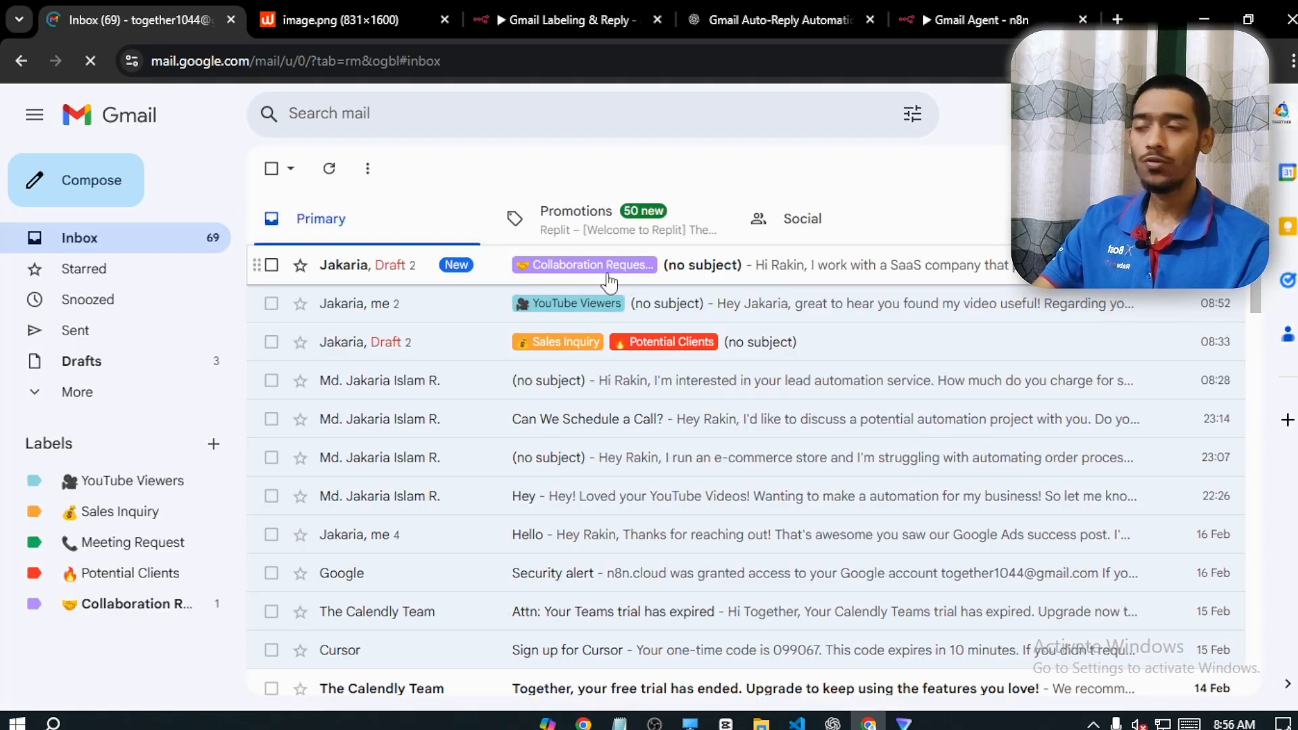
{"action": "left_click", "coordinate": [385, 271]}
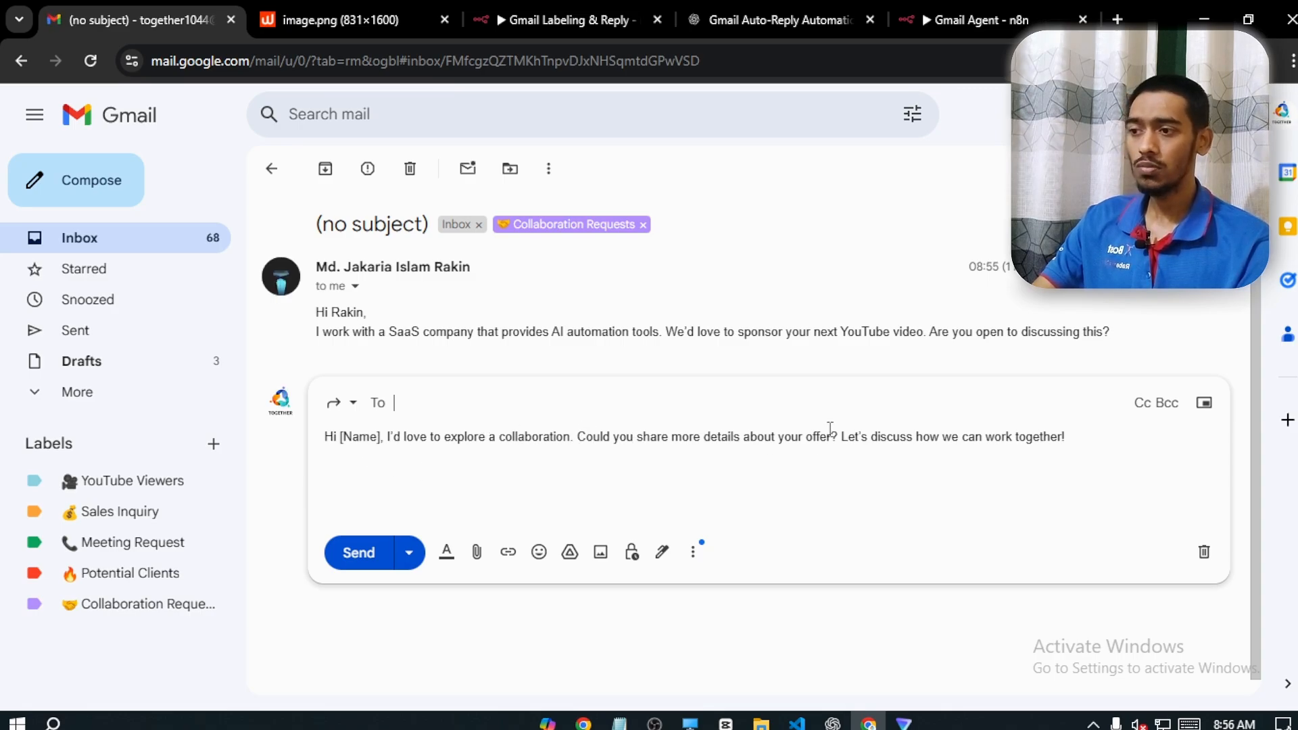
Review the drafted collaboration reply, and replace its [Name] placeholder with the sender's first name
{"action": "left_click_drag", "start_coordinate": [854, 447], "coordinate": [1046, 446]}
{"action": "left_click", "coordinate": [1109, 446]}
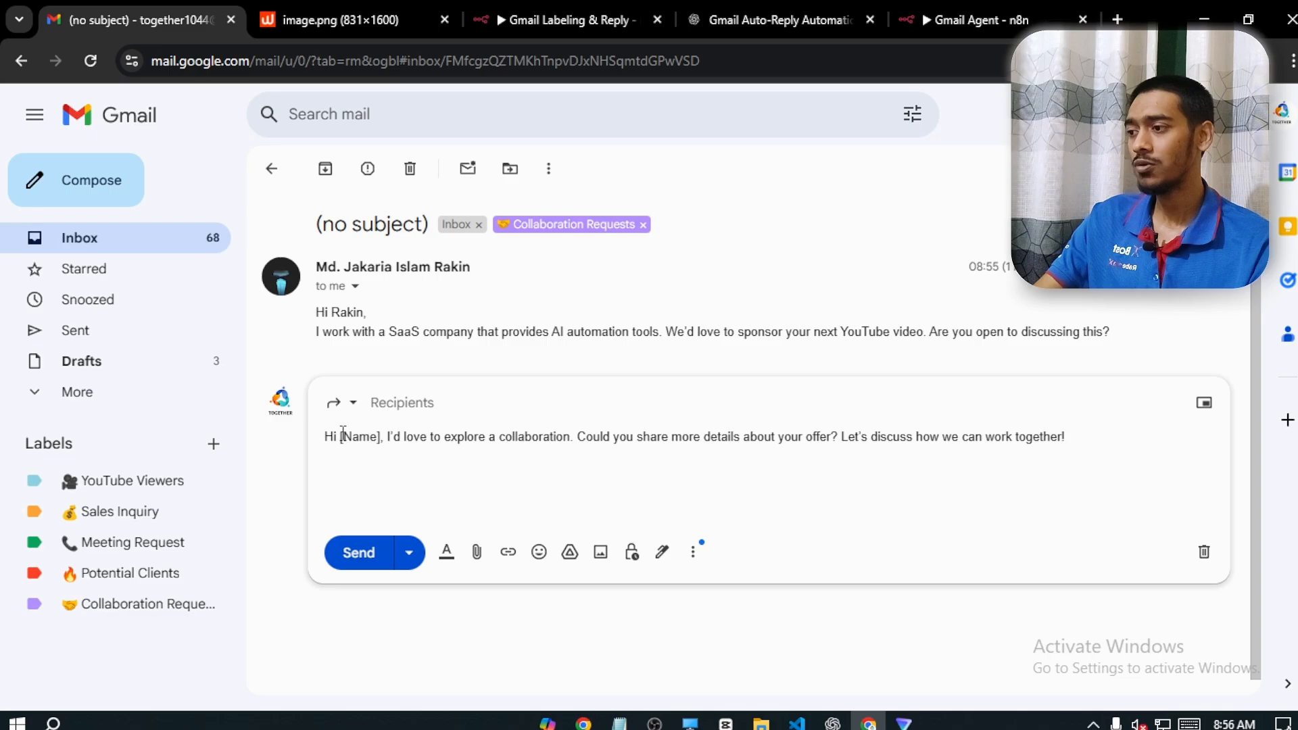
{"action": "left_click_drag", "start_coordinate": [340, 436], "coordinate": [380, 436]}
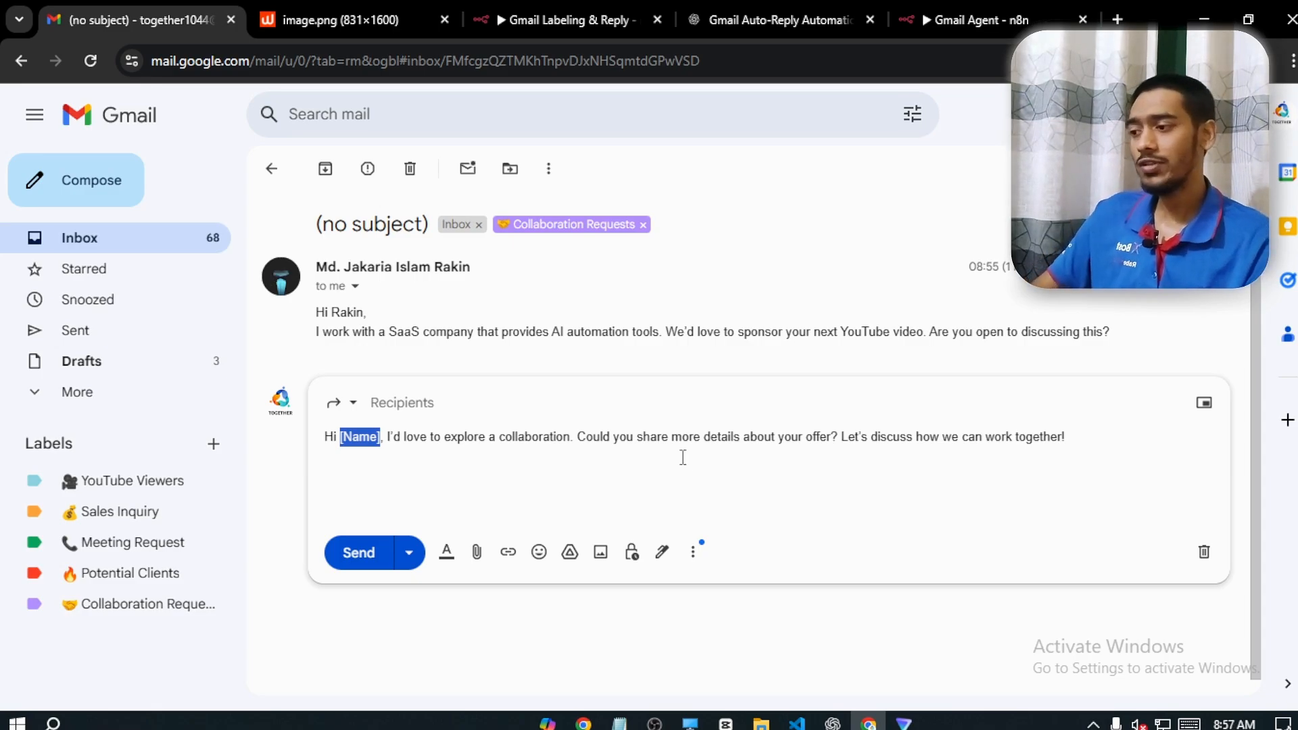
{"action": "key", "text": "BackSpace"}
{"action": "type", "text": "Jakaria"}
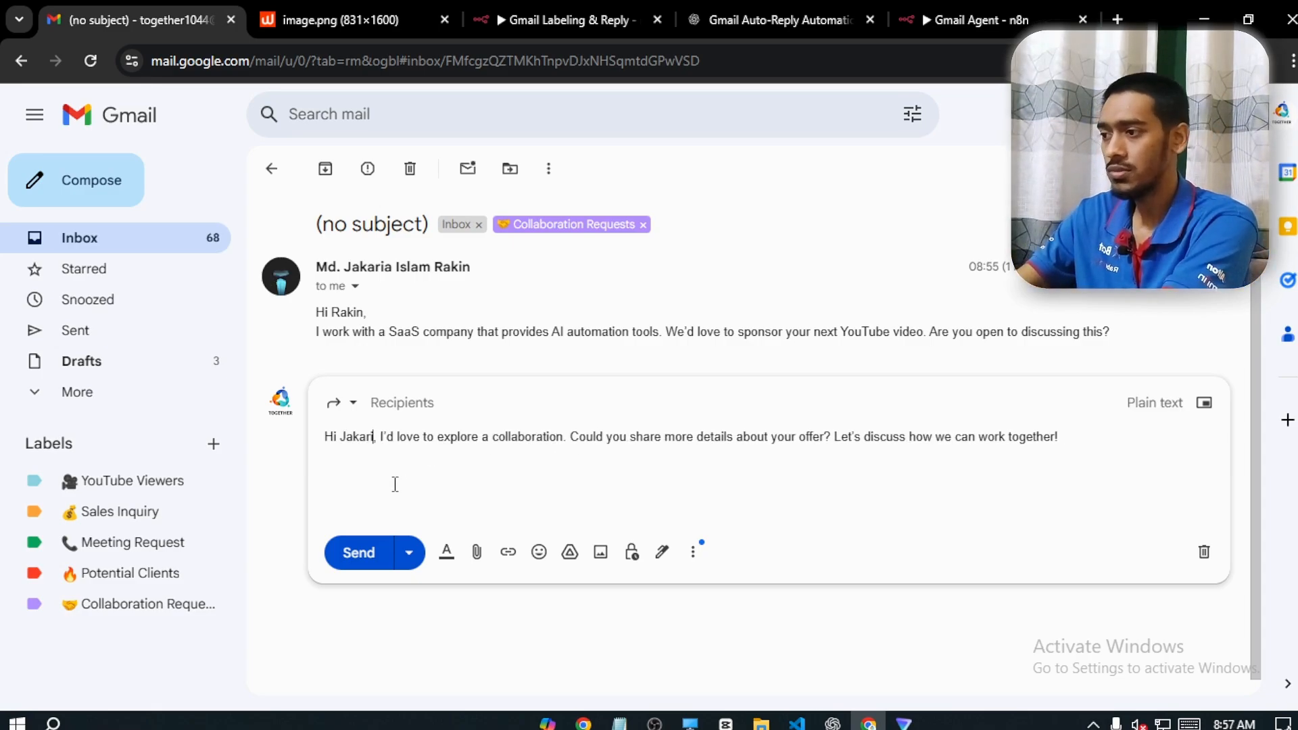